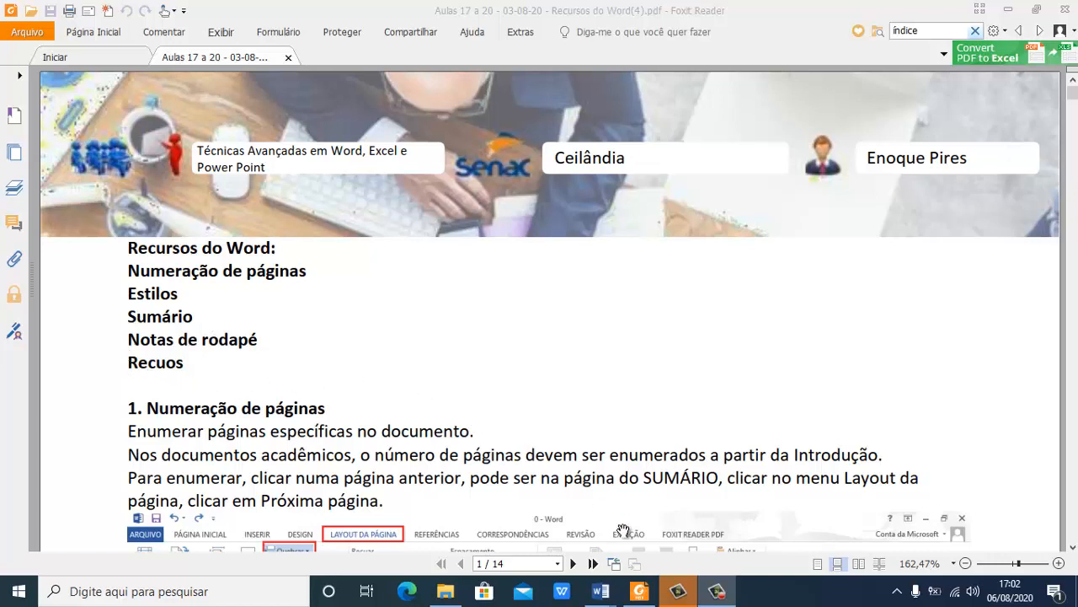
Switch to the Atividade 5 document in Word, check its custom page margins and choose the A4 paper size
{"action": "mouse_move", "coordinate": [602, 596]}
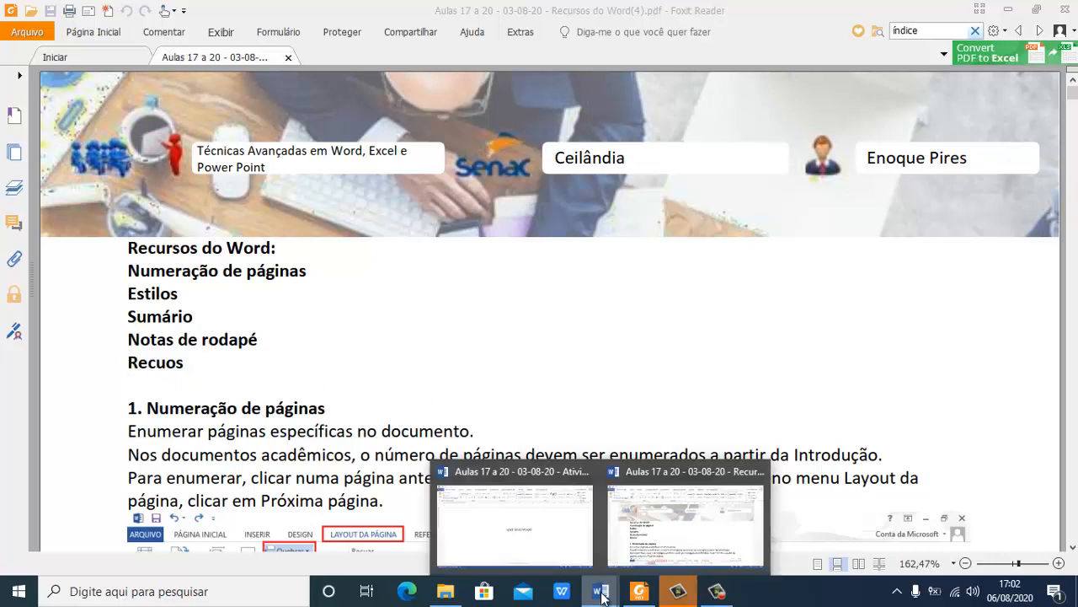
{"action": "left_click", "coordinate": [553, 542]}
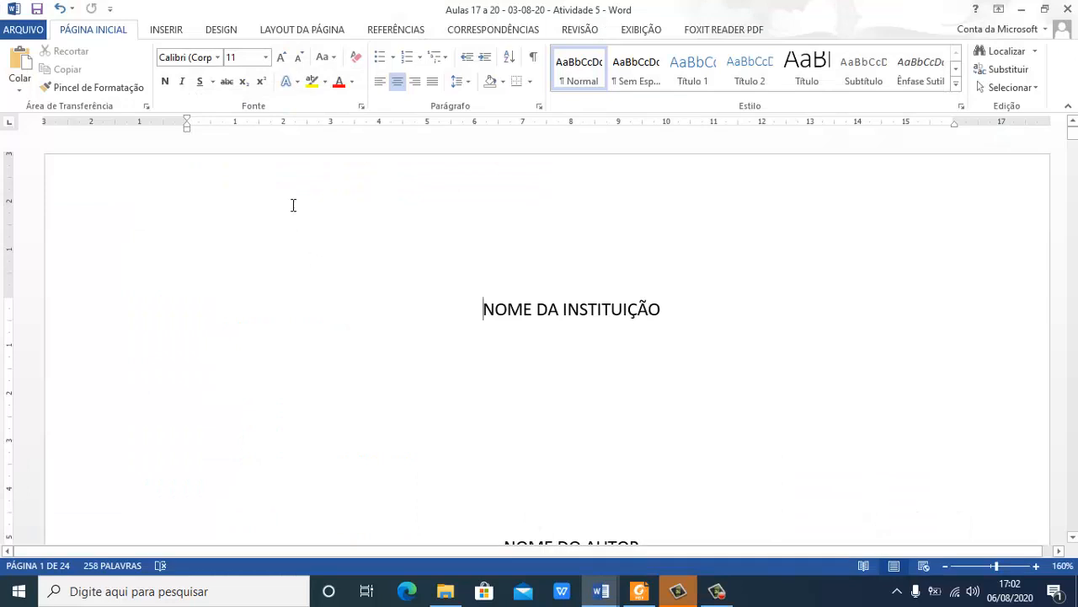
{"action": "left_click", "coordinate": [295, 31]}
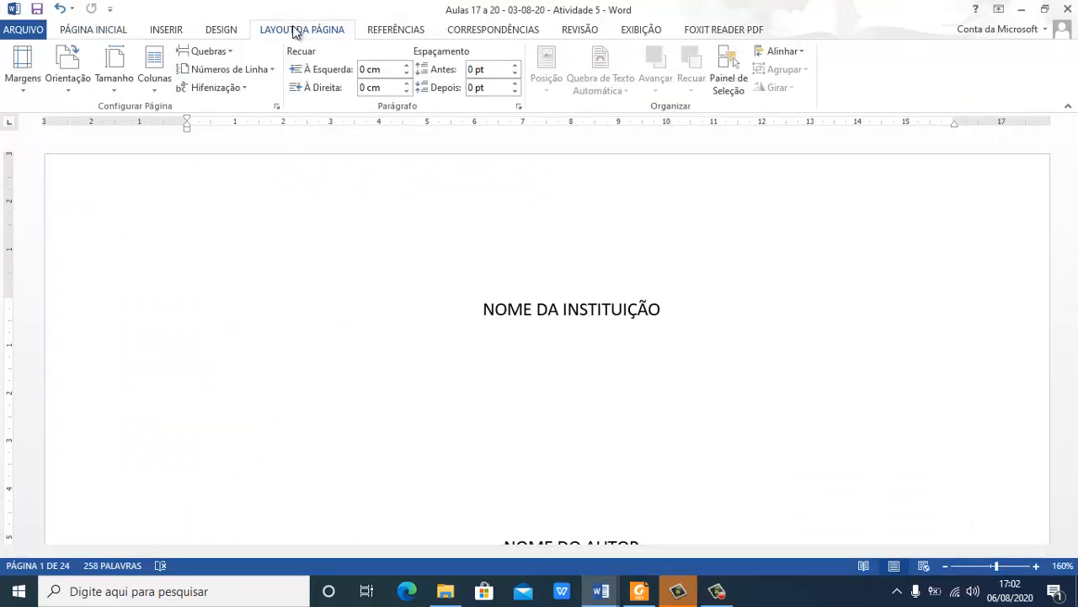
{"action": "left_click", "coordinate": [23, 61]}
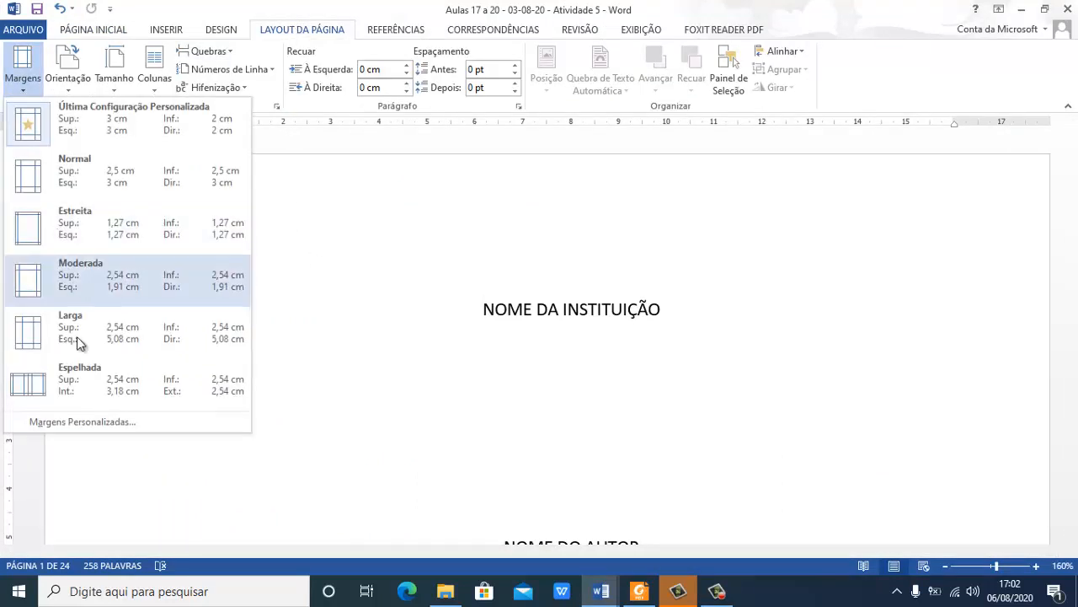
{"action": "left_click", "coordinate": [65, 421]}
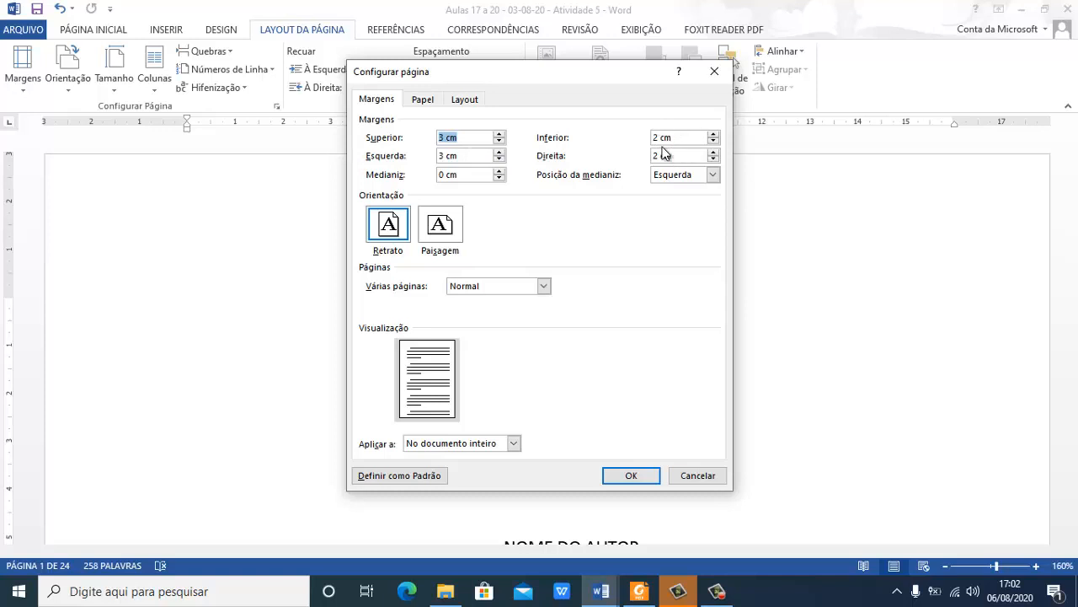
{"action": "left_click", "coordinate": [700, 475]}
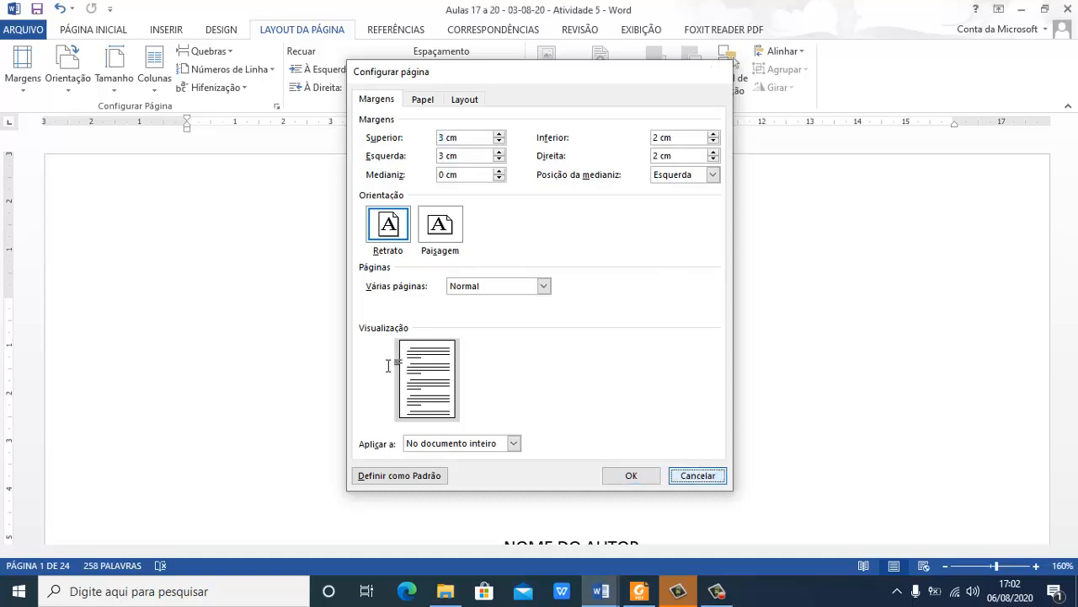
{"action": "left_click", "coordinate": [125, 94]}
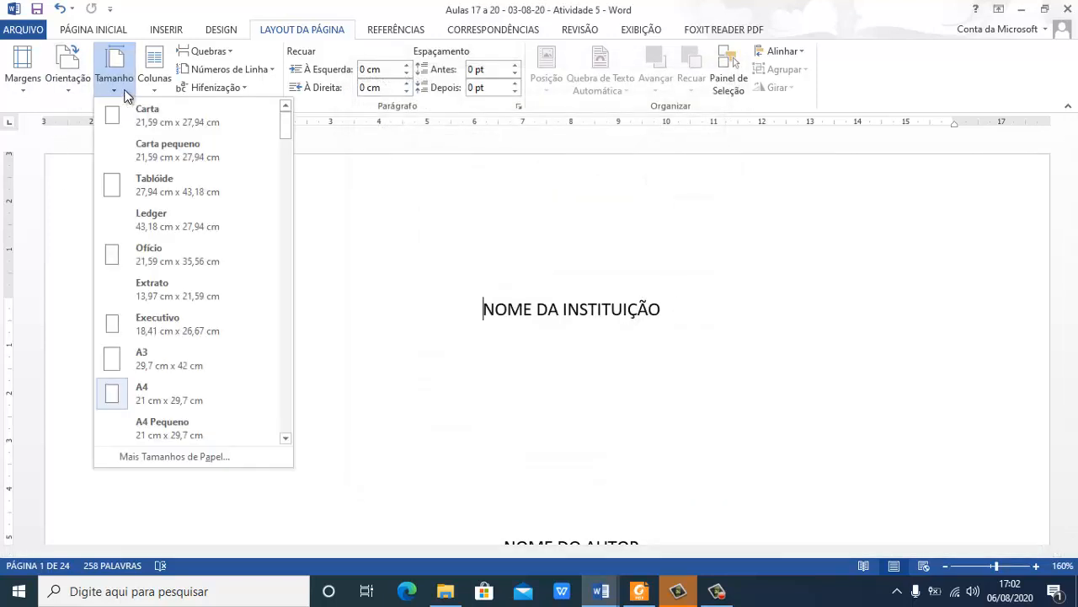
{"action": "left_click", "coordinate": [205, 405]}
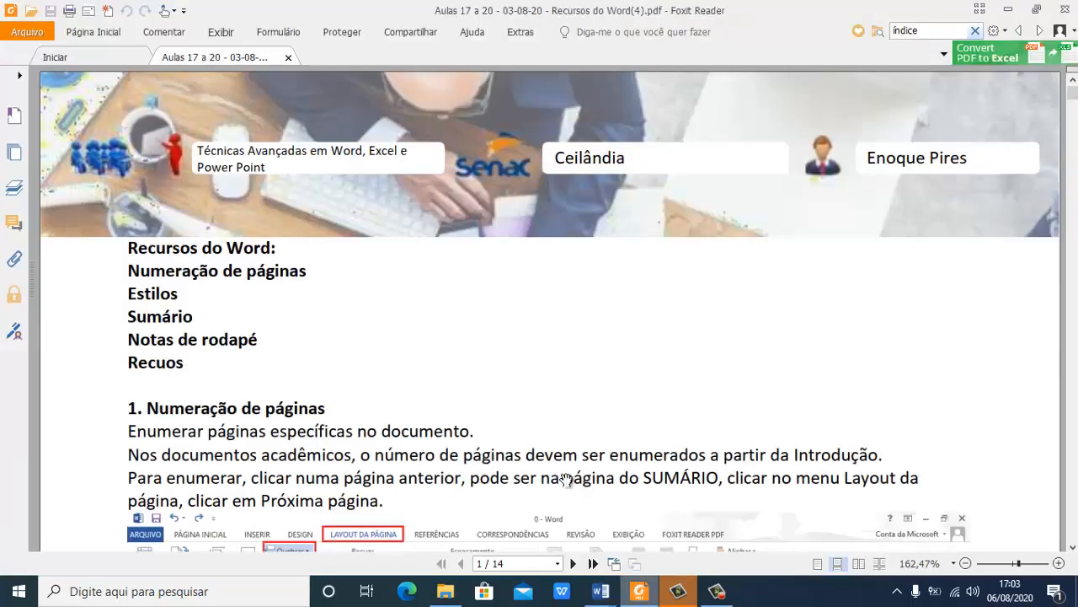
Switch to the Recursos do Word PDF in Foxit Reader and read from the page numbering instructions through to section 2, Estilos
{"action": "left_click", "coordinate": [637, 593]}
{"action": "scroll", "coordinate": [499, 394], "scroll_direction": "down", "scroll_amount": 3}
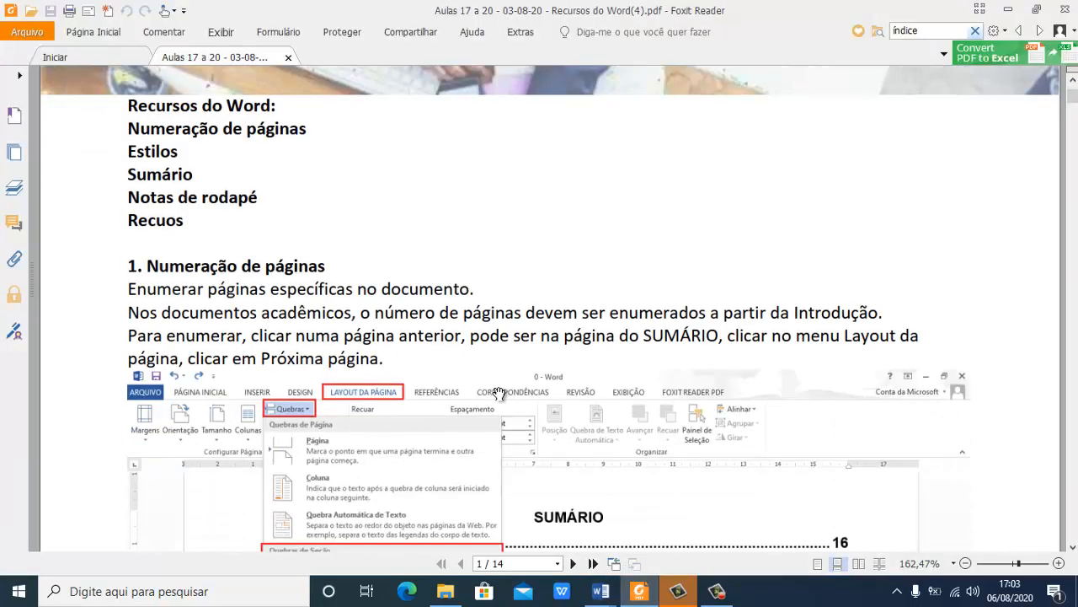
{"action": "scroll", "coordinate": [505, 388], "scroll_direction": "down", "scroll_amount": 7}
{"action": "scroll", "coordinate": [673, 299], "scroll_direction": "down", "scroll_amount": 2}
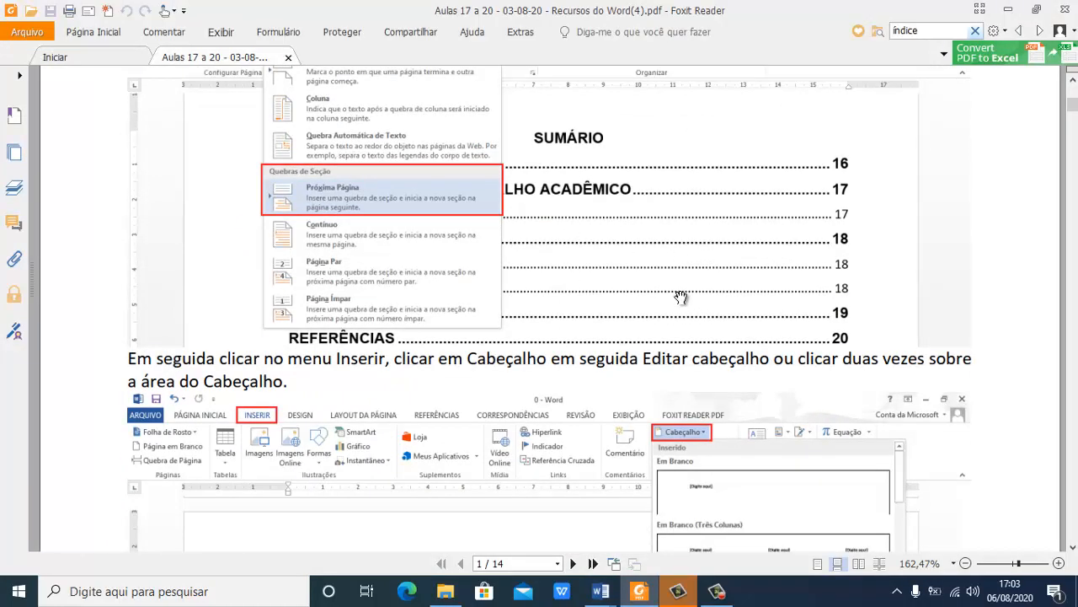
{"action": "scroll", "coordinate": [681, 298], "scroll_direction": "down", "scroll_amount": 3}
{"action": "scroll", "coordinate": [681, 297], "scroll_direction": "up", "scroll_amount": 9}
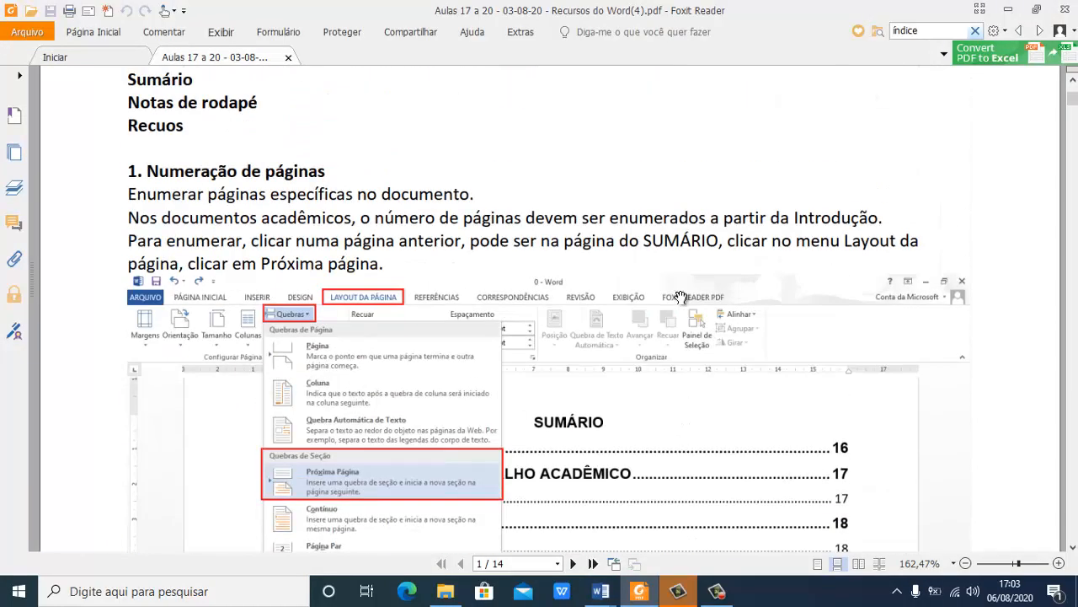
{"action": "scroll", "coordinate": [680, 297], "scroll_direction": "up", "scroll_amount": 2}
{"action": "scroll", "coordinate": [681, 297], "scroll_direction": "down", "scroll_amount": 20}
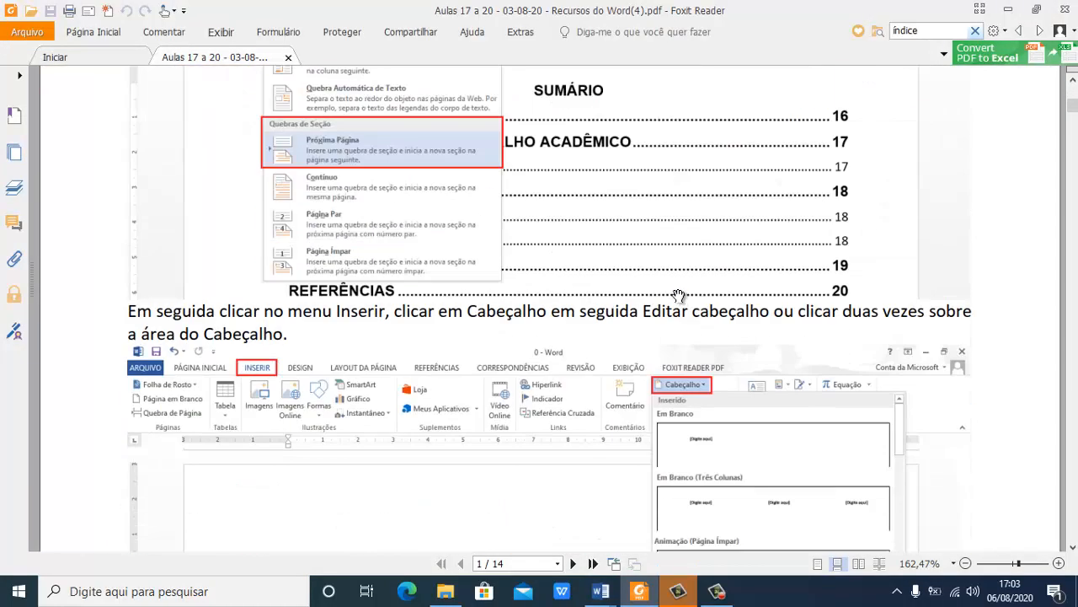
{"action": "scroll", "coordinate": [648, 308], "scroll_direction": "down", "scroll_amount": 16}
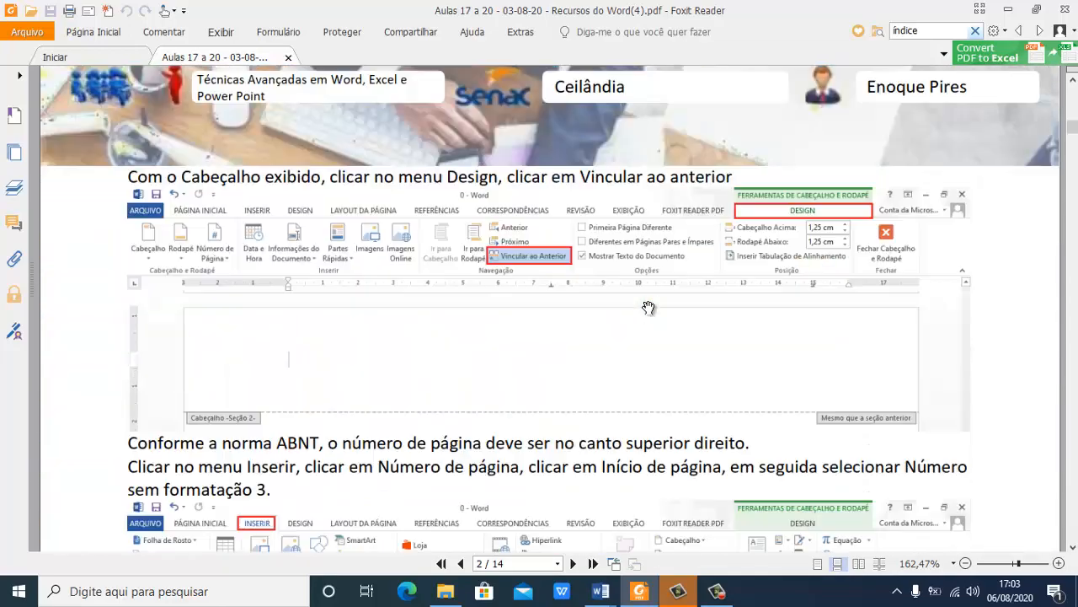
{"action": "scroll", "coordinate": [648, 308], "scroll_direction": "down", "scroll_amount": 16}
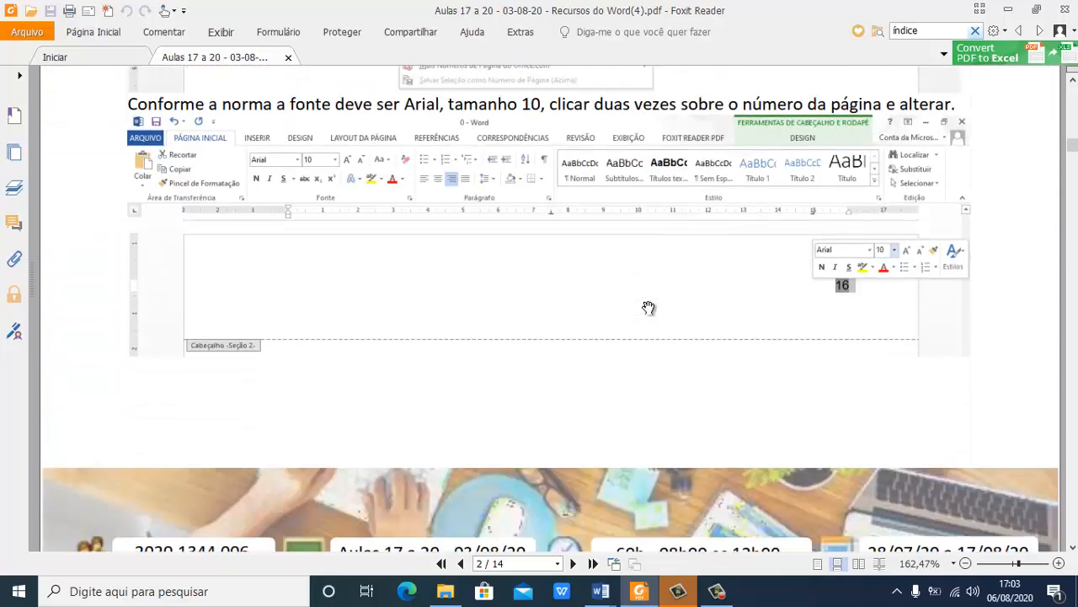
{"action": "scroll", "coordinate": [648, 308], "scroll_direction": "down", "scroll_amount": 20}
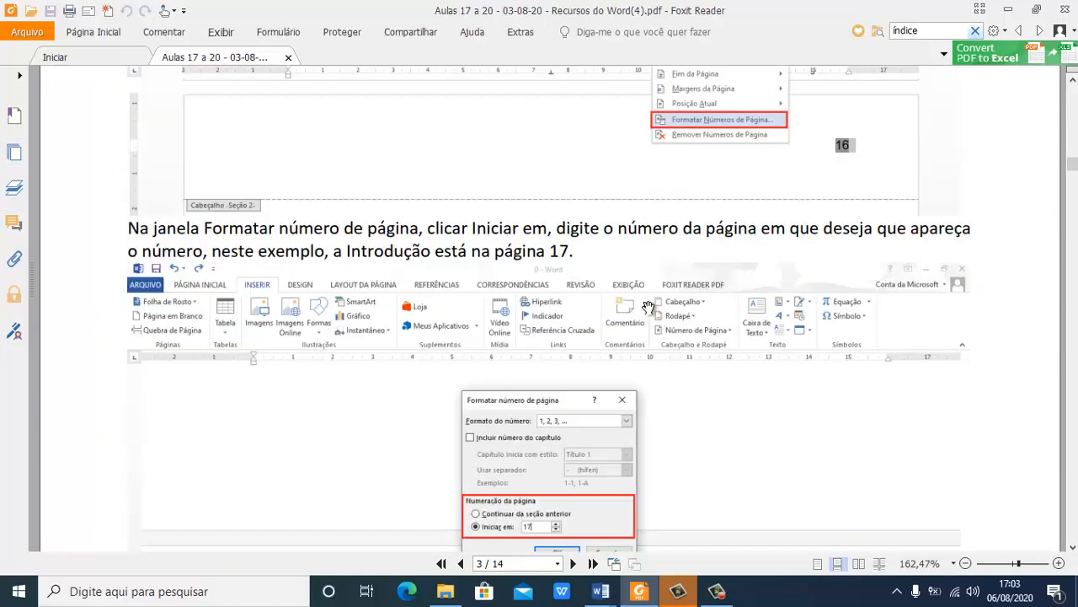
{"action": "scroll", "coordinate": [648, 307], "scroll_direction": "down", "scroll_amount": 18}
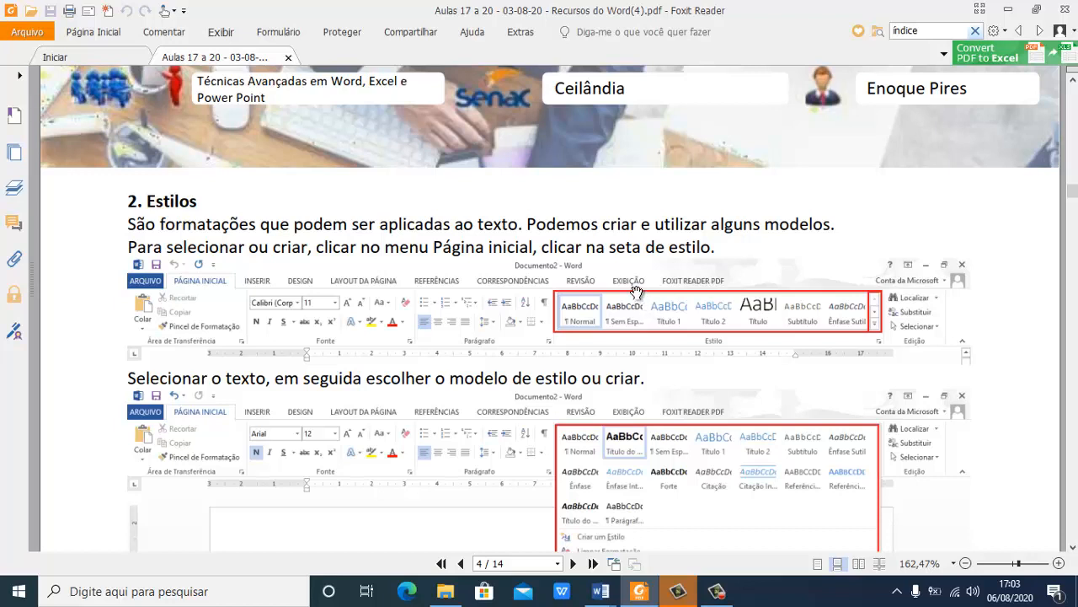
{"action": "scroll", "coordinate": [419, 290], "scroll_direction": "up", "scroll_amount": 1}
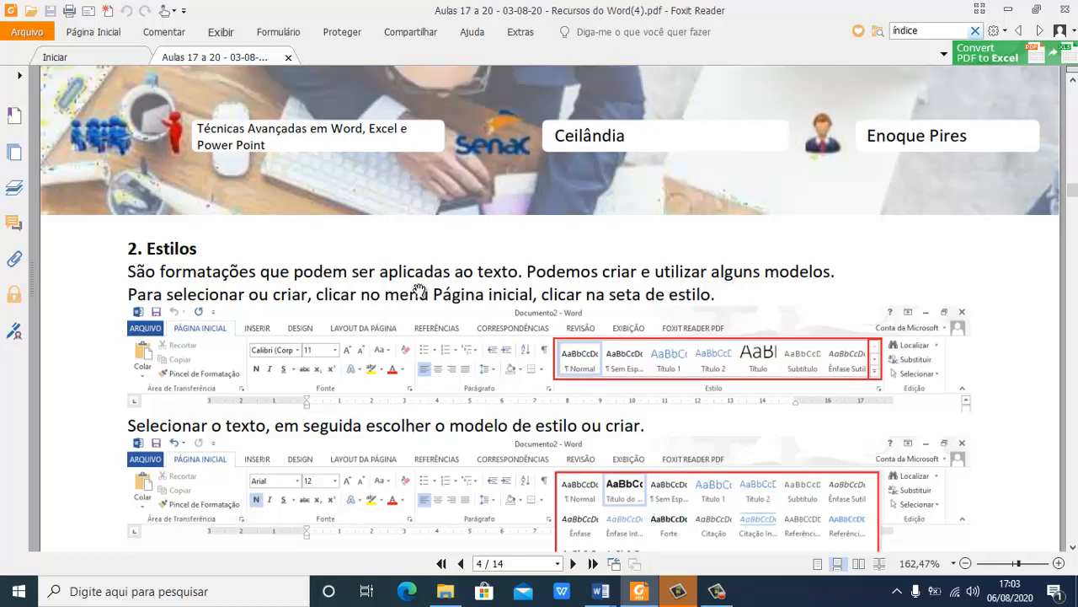
{"action": "scroll", "coordinate": [420, 291], "scroll_direction": "down", "scroll_amount": 1}
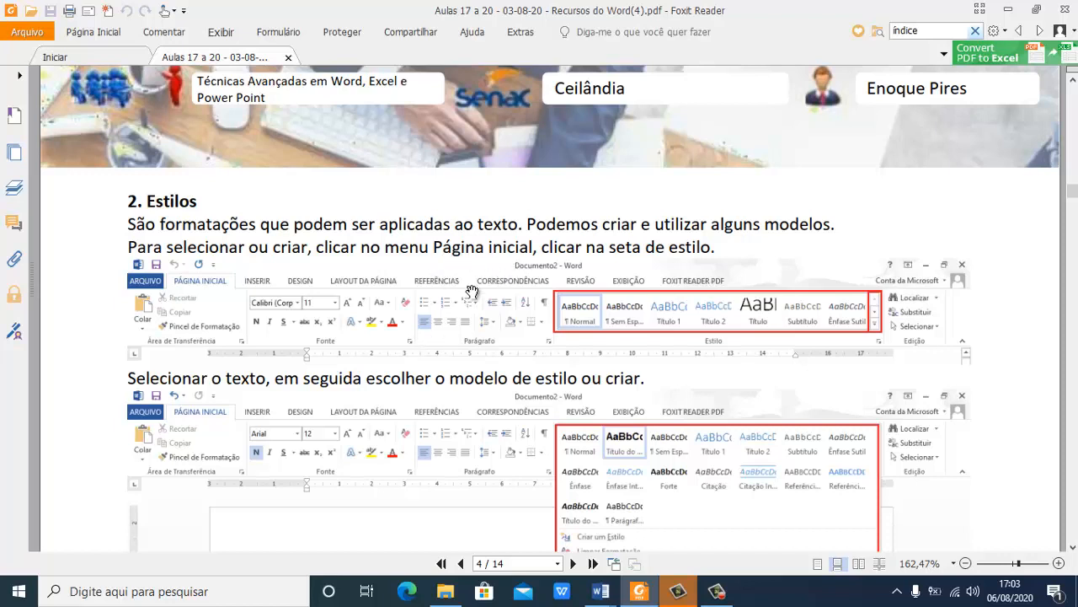
{"action": "scroll", "coordinate": [694, 322], "scroll_direction": "down", "scroll_amount": 3}
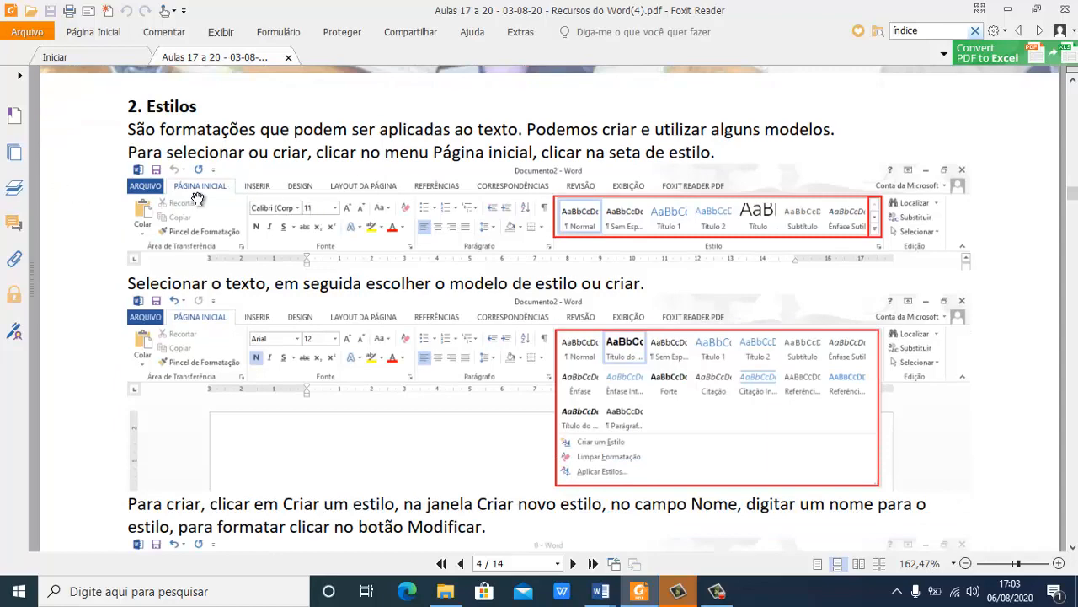
Return to the Atividade 5 document in Word and start a new style named "Títulos do texto"
{"action": "left_click", "coordinate": [599, 591]}
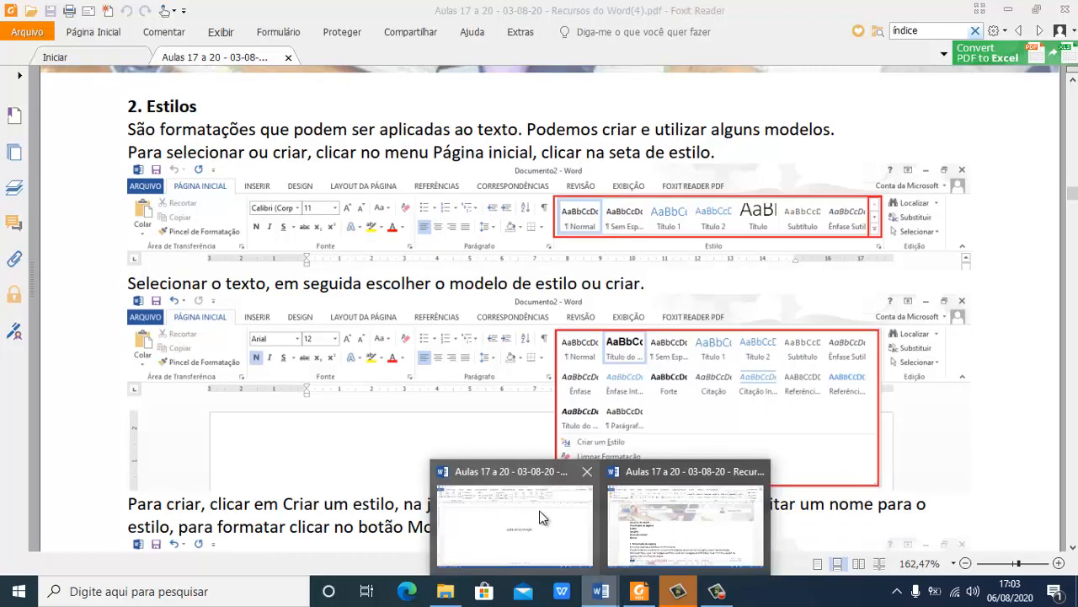
{"action": "left_click", "coordinate": [541, 517]}
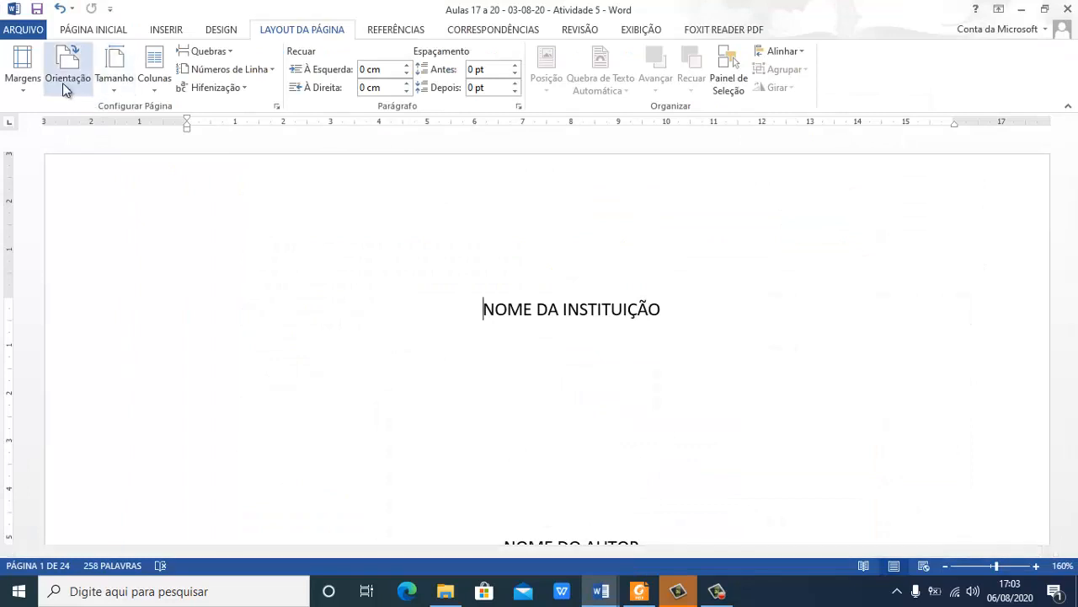
{"action": "left_click", "coordinate": [83, 31]}
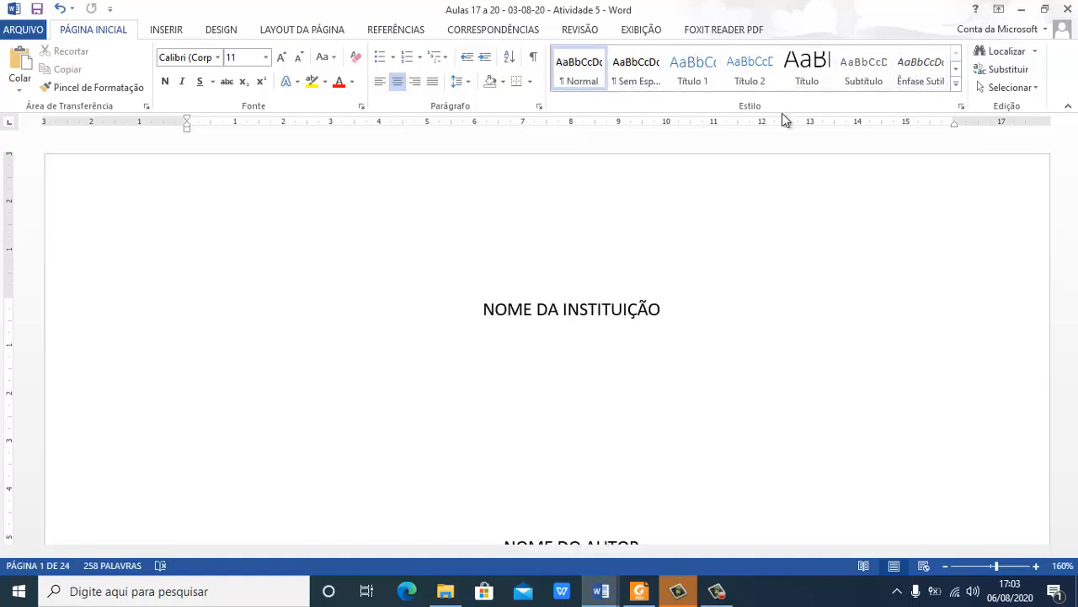
{"action": "left_click", "coordinate": [957, 87]}
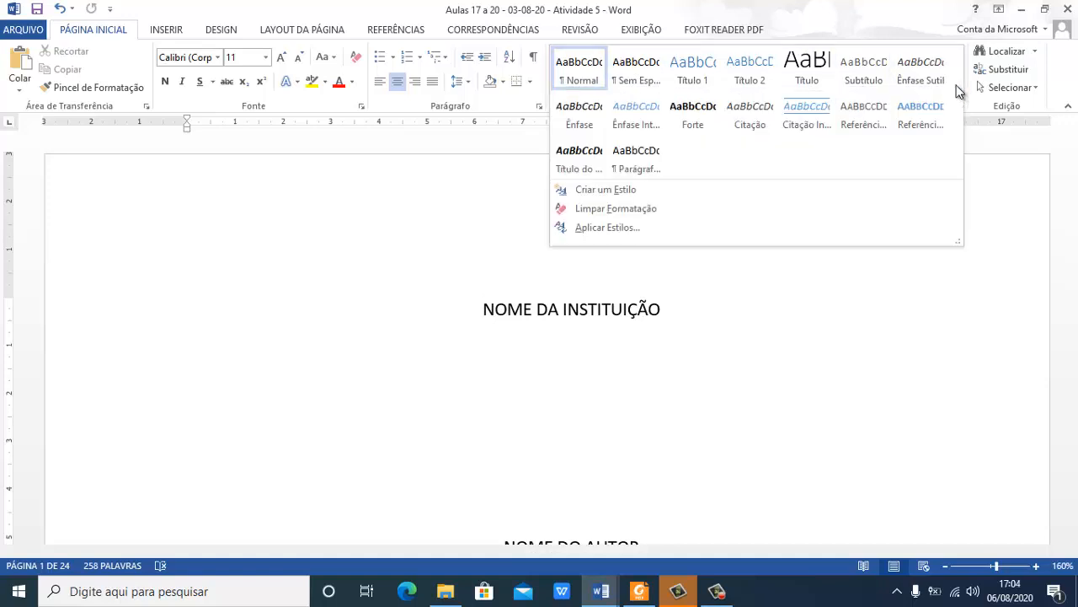
{"action": "left_click", "coordinate": [616, 190]}
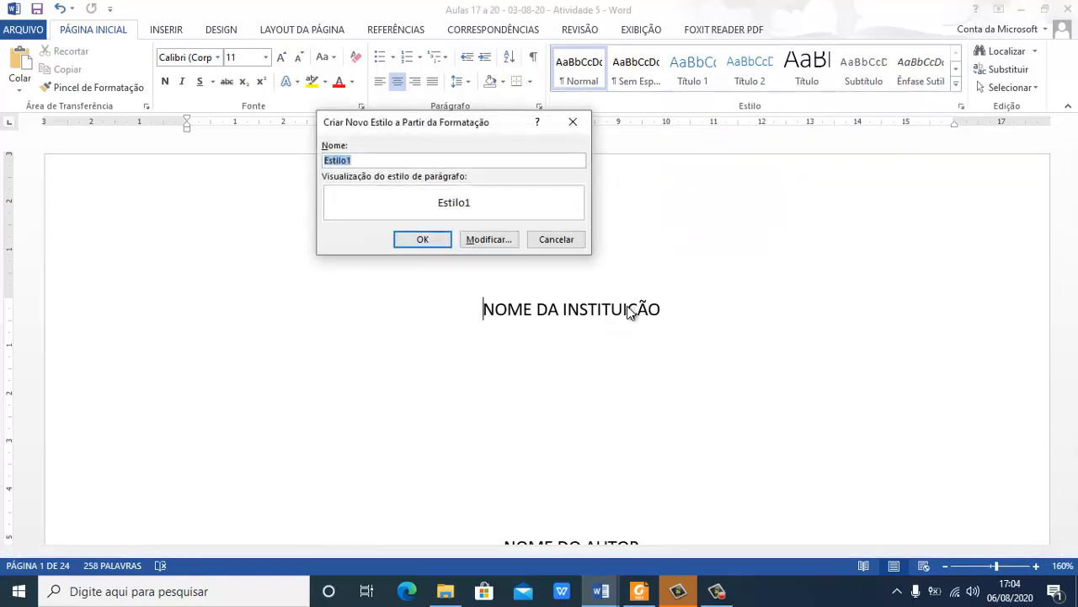
{"action": "left_click", "coordinate": [373, 160]}
{"action": "left_click_drag", "start_coordinate": [376, 160], "coordinate": [328, 156]}
{"action": "left_click", "coordinate": [378, 159]}
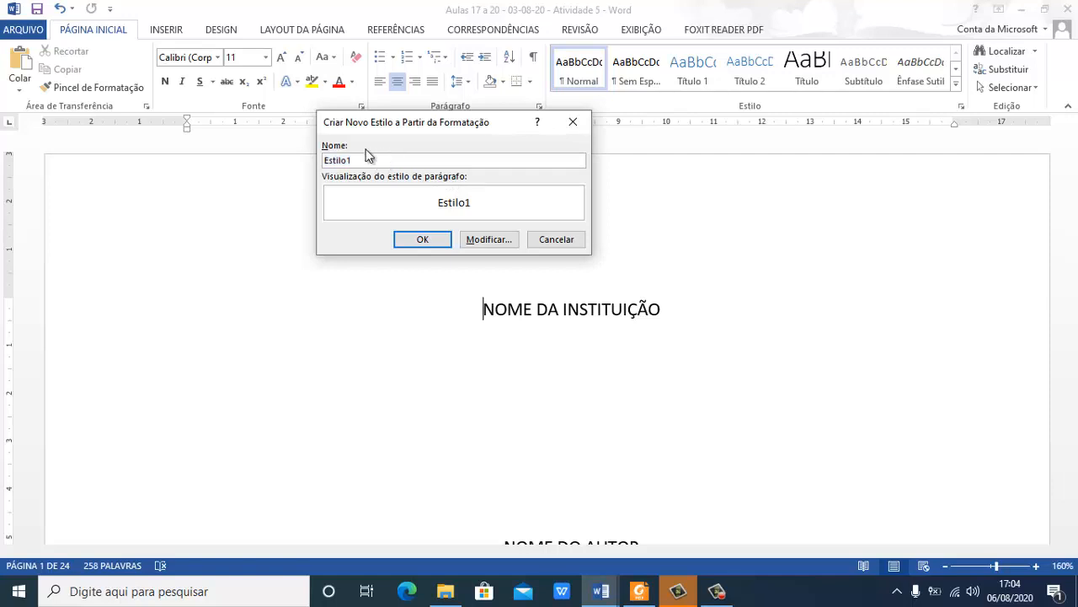
{"action": "left_click_drag", "start_coordinate": [362, 158], "coordinate": [294, 161]}
{"action": "type", "text": "Títulos do texto"}
Modify the new style's formatting to Arial, size 12, bold, with the Automático font colour
{"action": "left_click", "coordinate": [492, 240]}
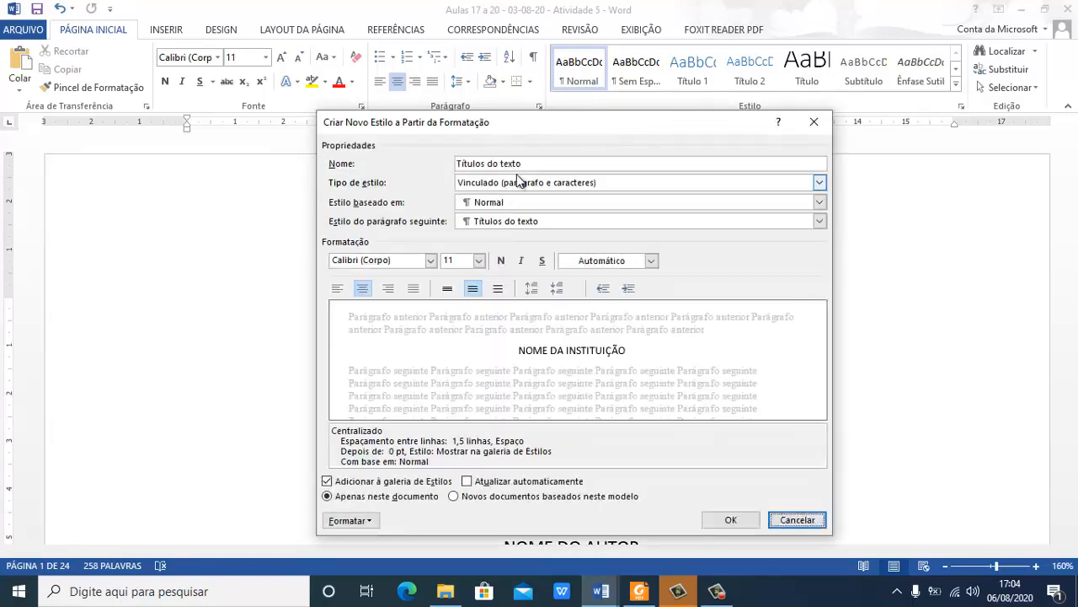
{"action": "left_click_drag", "start_coordinate": [544, 129], "coordinate": [492, 50]}
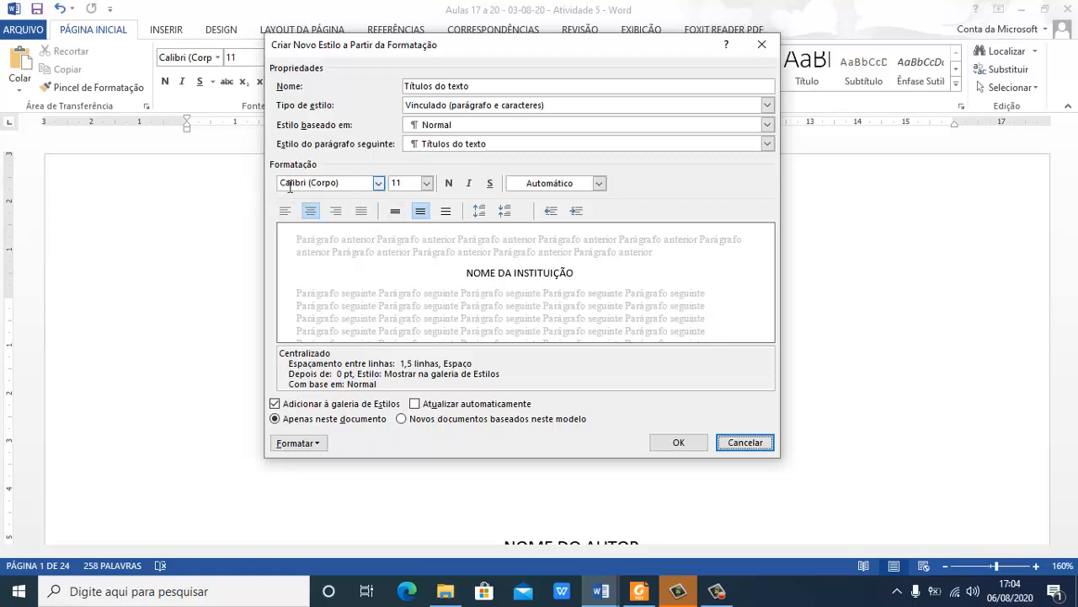
{"action": "left_click", "coordinate": [378, 183]}
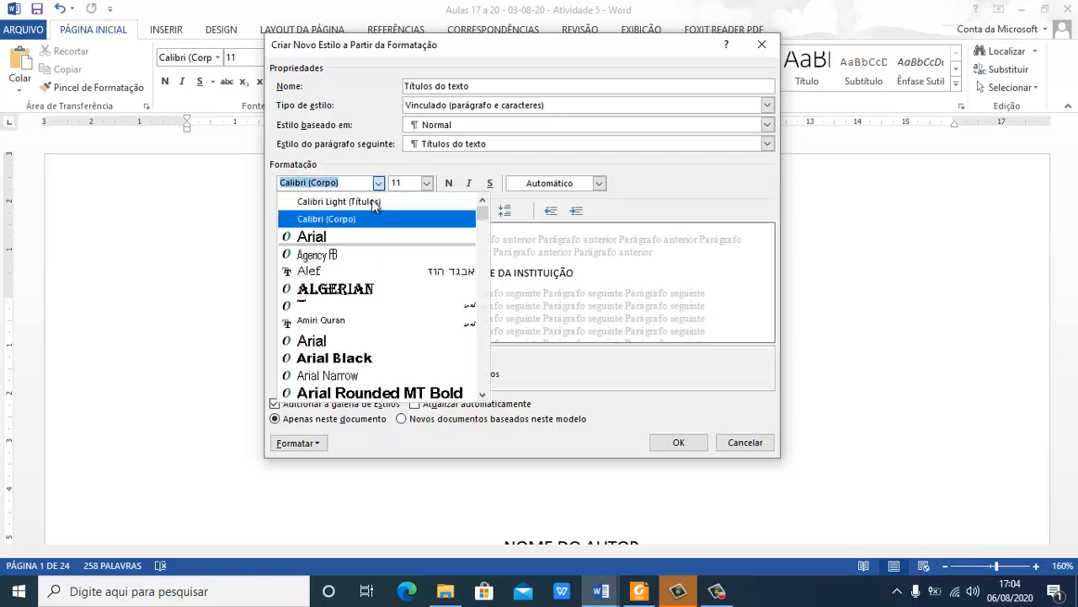
{"action": "left_click", "coordinate": [353, 236]}
{"action": "left_click", "coordinate": [426, 184]}
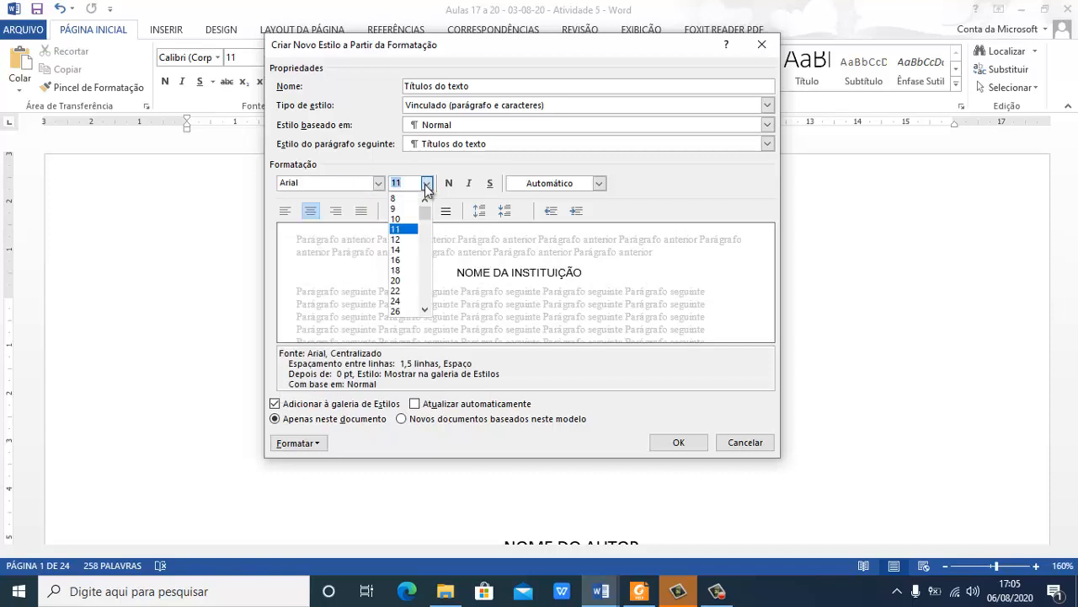
{"action": "left_click", "coordinate": [407, 240]}
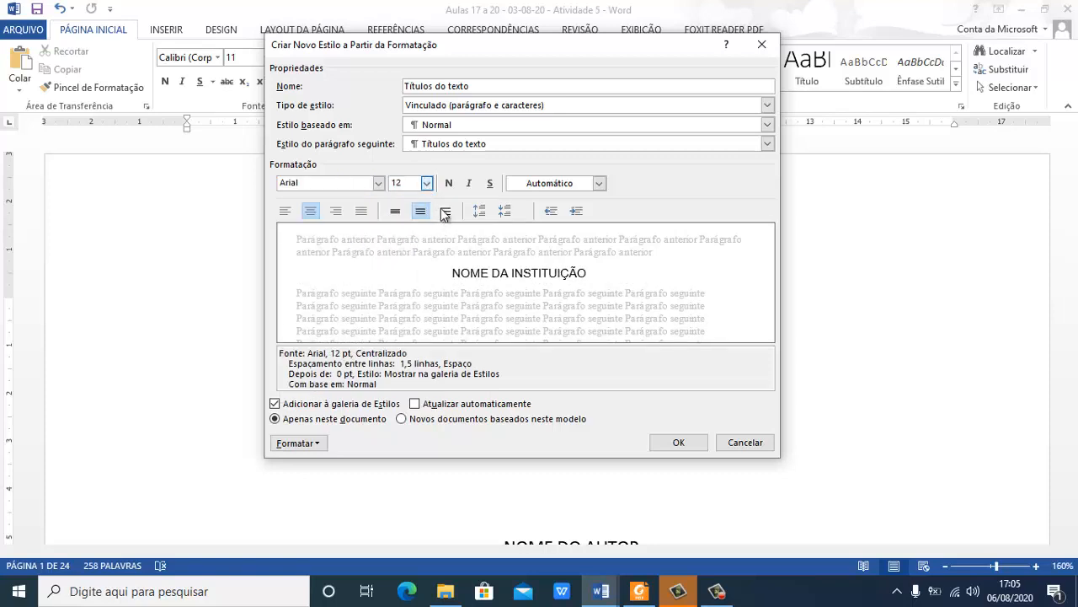
{"action": "left_click", "coordinate": [449, 185]}
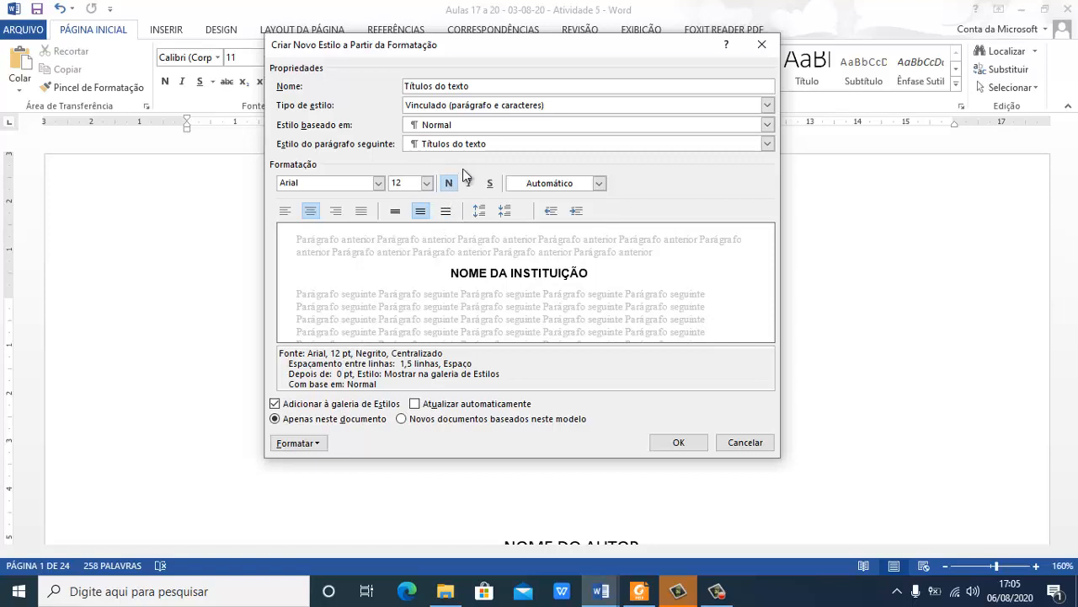
{"action": "left_click", "coordinate": [599, 183]}
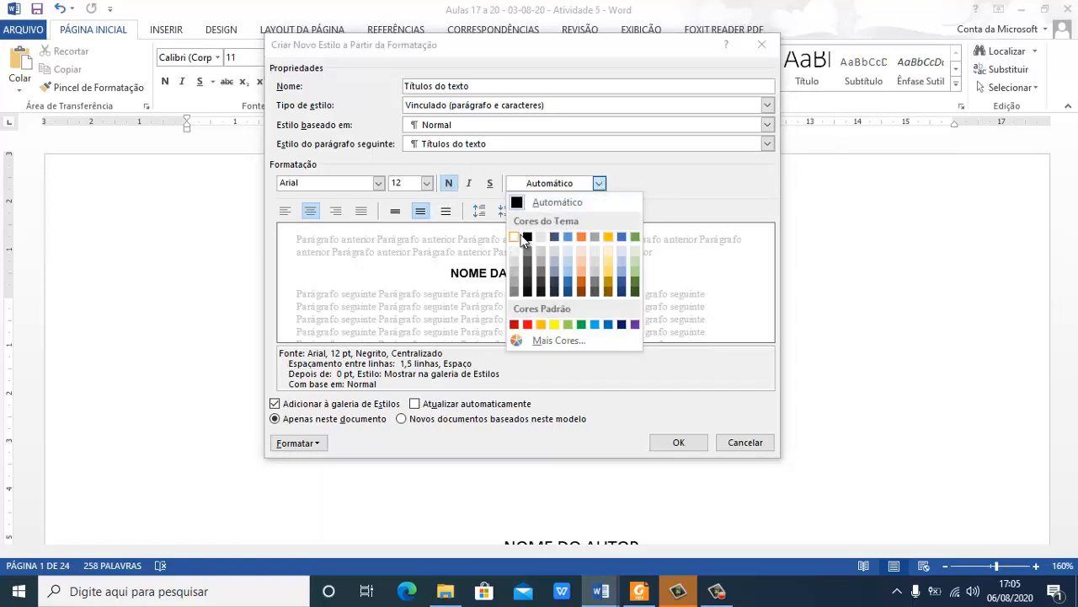
{"action": "left_click", "coordinate": [528, 203]}
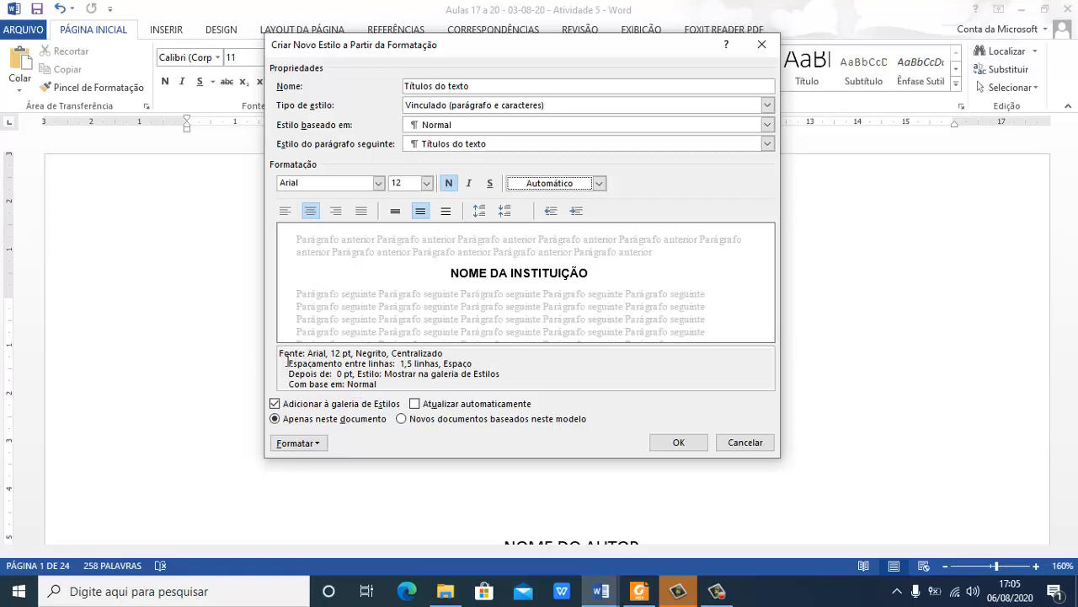
Open the new style's paragraph settings and set its alignment to Esquerda
{"action": "left_click", "coordinate": [321, 449]}
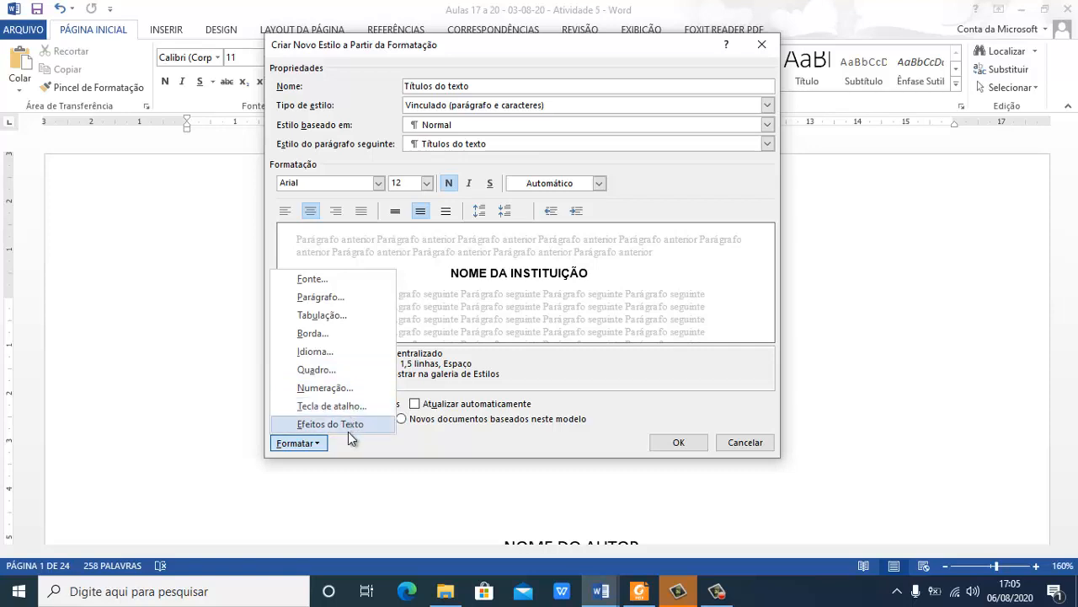
{"action": "left_click", "coordinate": [336, 297]}
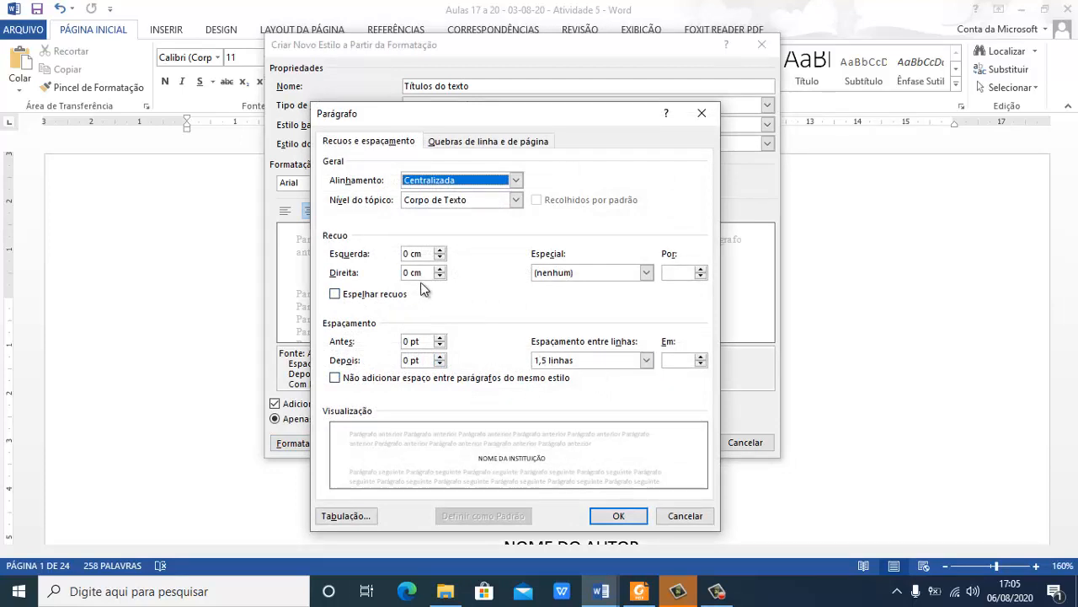
{"action": "left_click", "coordinate": [438, 180]}
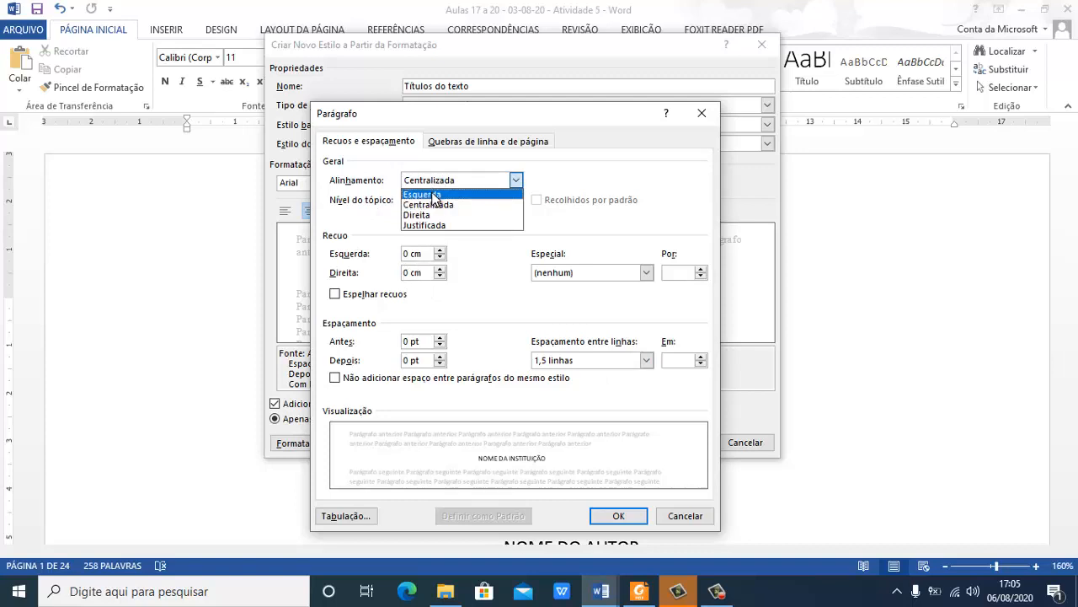
{"action": "left_click", "coordinate": [564, 182]}
{"action": "left_click", "coordinate": [434, 182]}
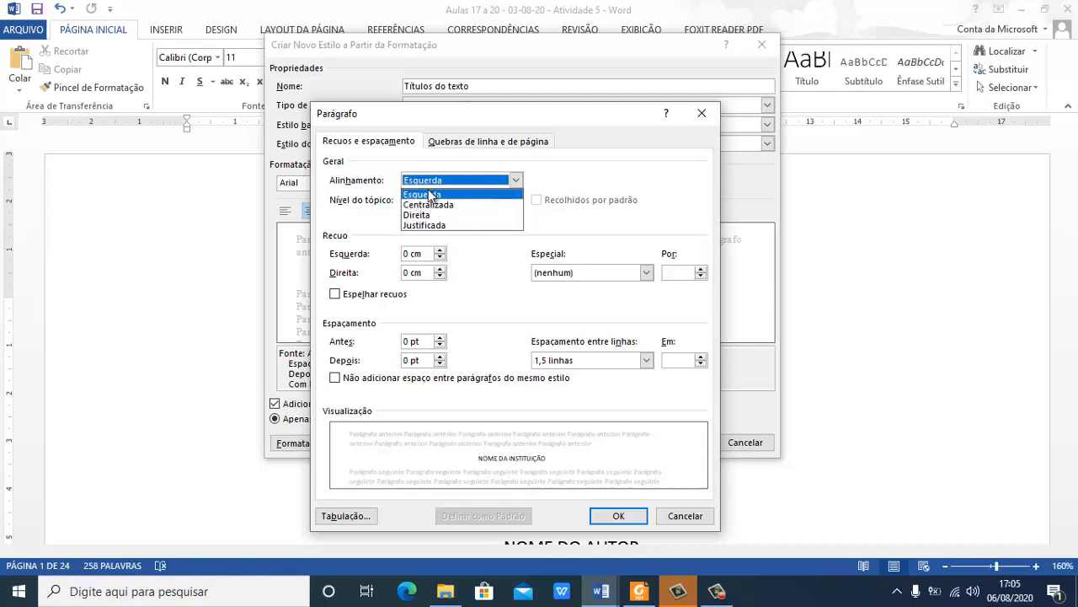
{"action": "left_click", "coordinate": [430, 194]}
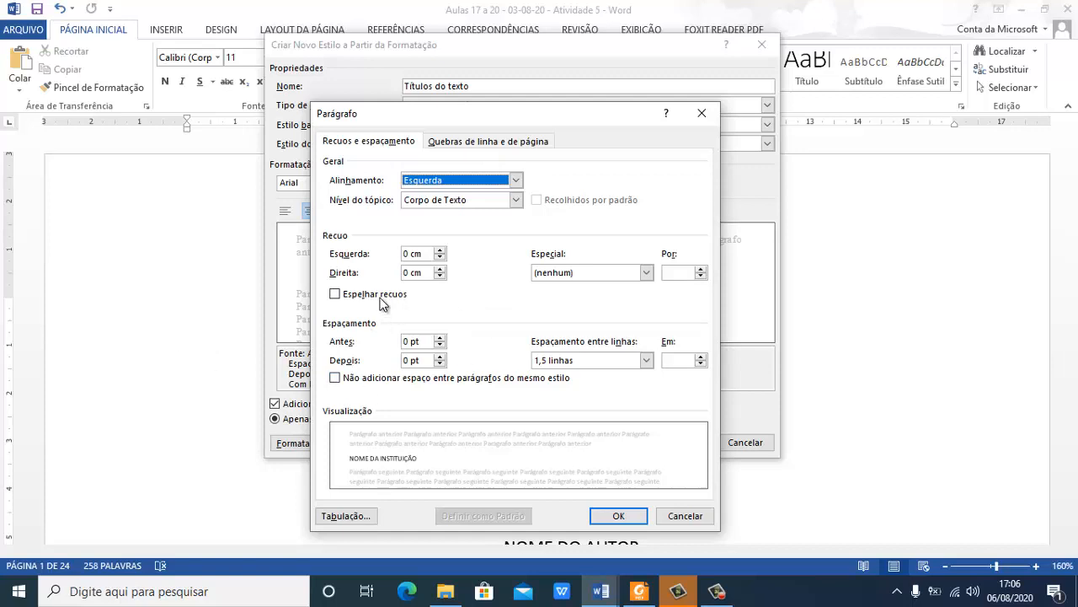
Check the style's indents on both sides, its special indent, and the spacing before and after paragraphs
{"action": "left_click_drag", "start_coordinate": [431, 253], "coordinate": [386, 270]}
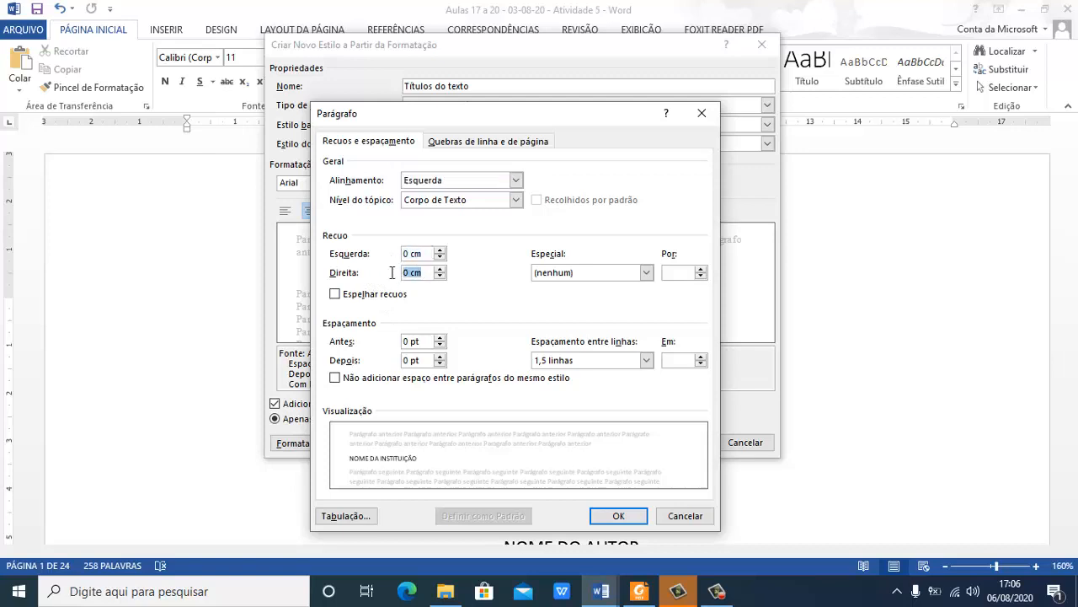
{"action": "left_click", "coordinate": [558, 278]}
{"action": "left_click", "coordinate": [559, 278]}
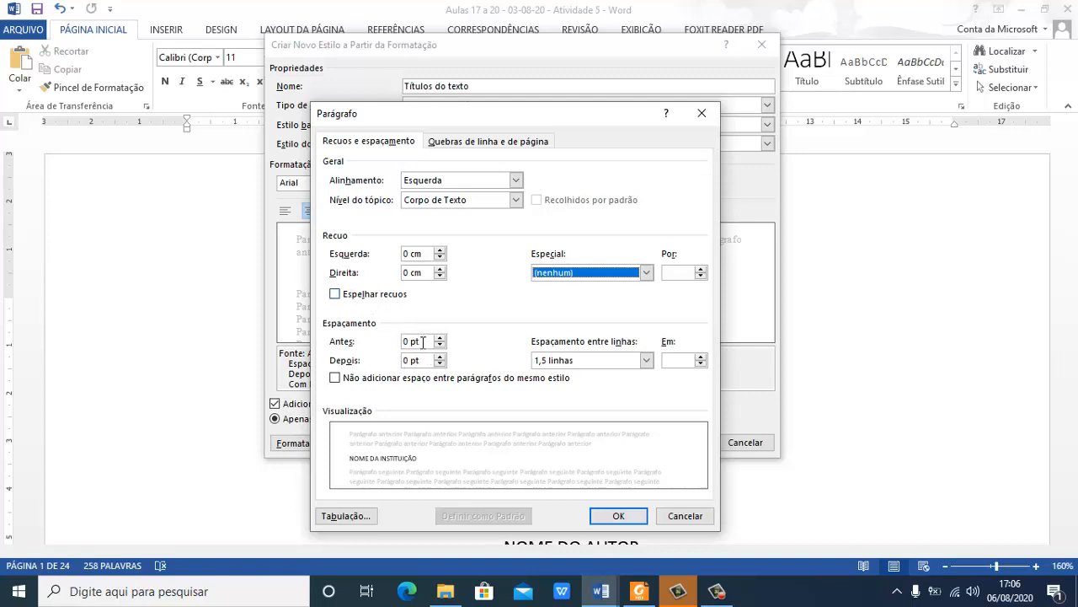
{"action": "left_click_drag", "start_coordinate": [422, 341], "coordinate": [320, 355]}
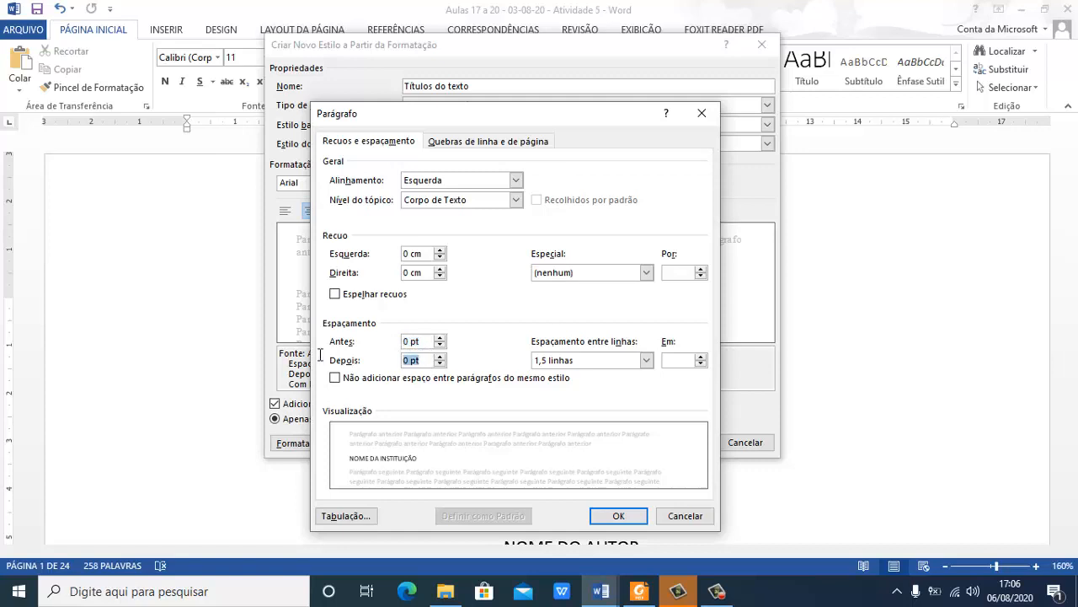
{"action": "left_click_drag", "start_coordinate": [429, 341], "coordinate": [382, 360]}
{"action": "left_click", "coordinate": [418, 359]}
Set the style's line spacing to 1,5 linhas and finish creating the style
{"action": "left_click", "coordinate": [611, 362]}
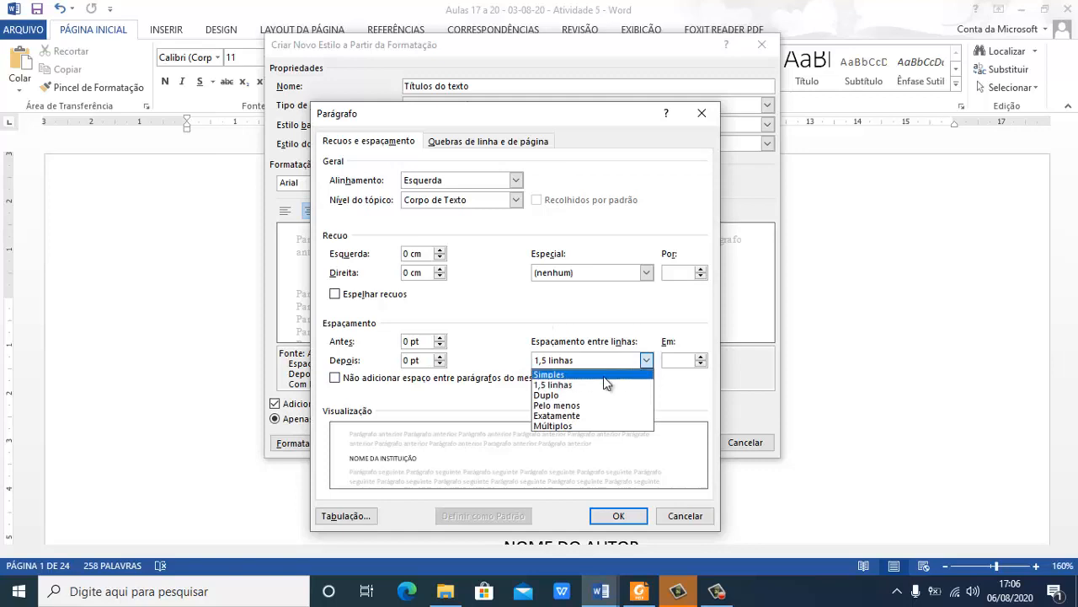
{"action": "left_click", "coordinate": [587, 386]}
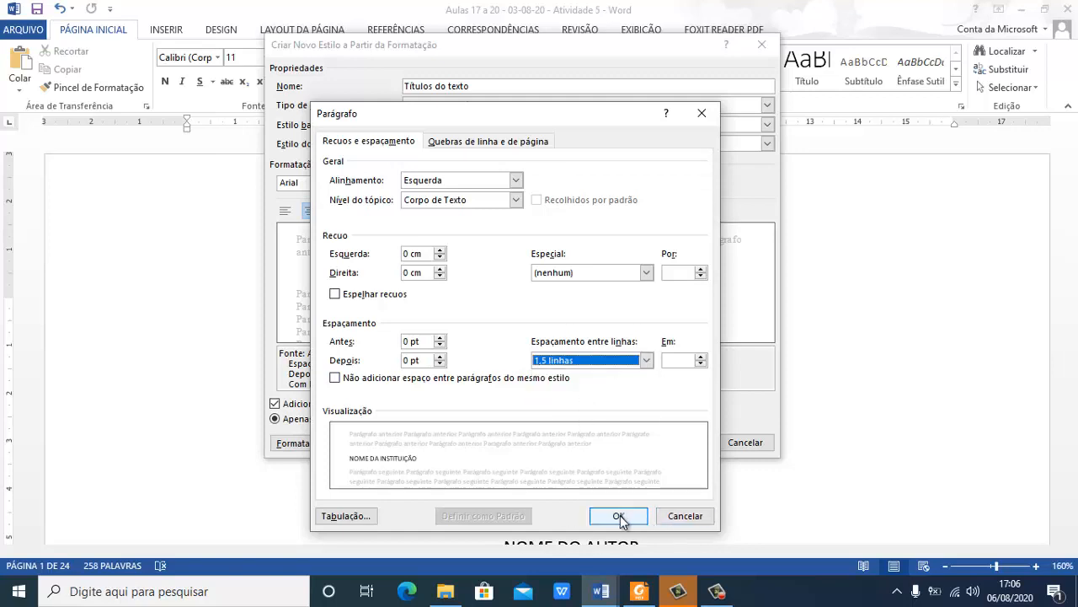
{"action": "left_click", "coordinate": [629, 519]}
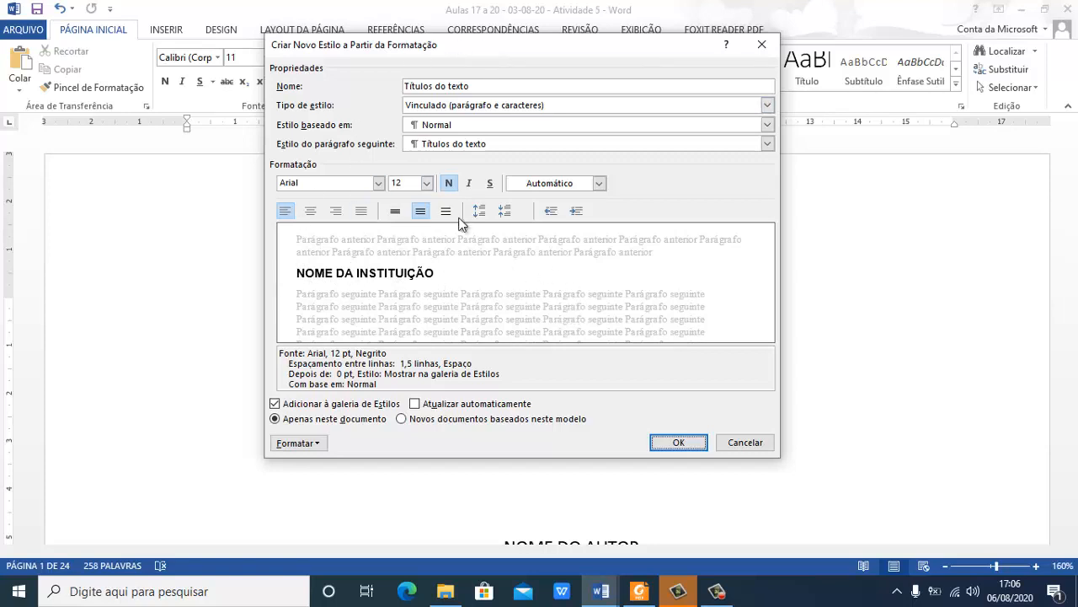
{"action": "left_click", "coordinate": [676, 443]}
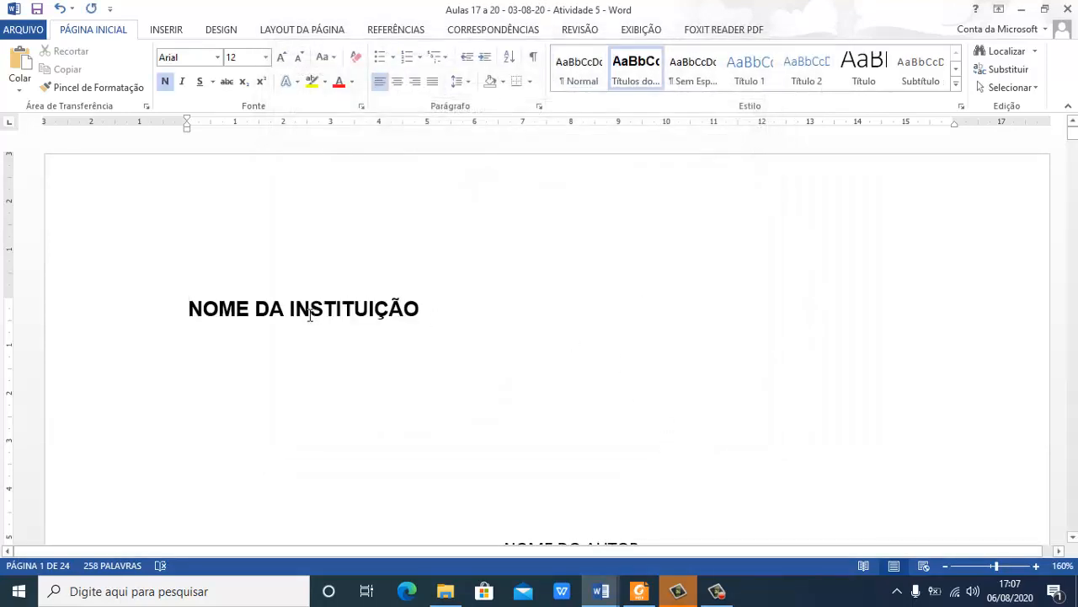
Select the entire document and set its text to Arial, size 12
{"action": "scroll", "coordinate": [355, 322], "scroll_direction": "down", "scroll_amount": 3}
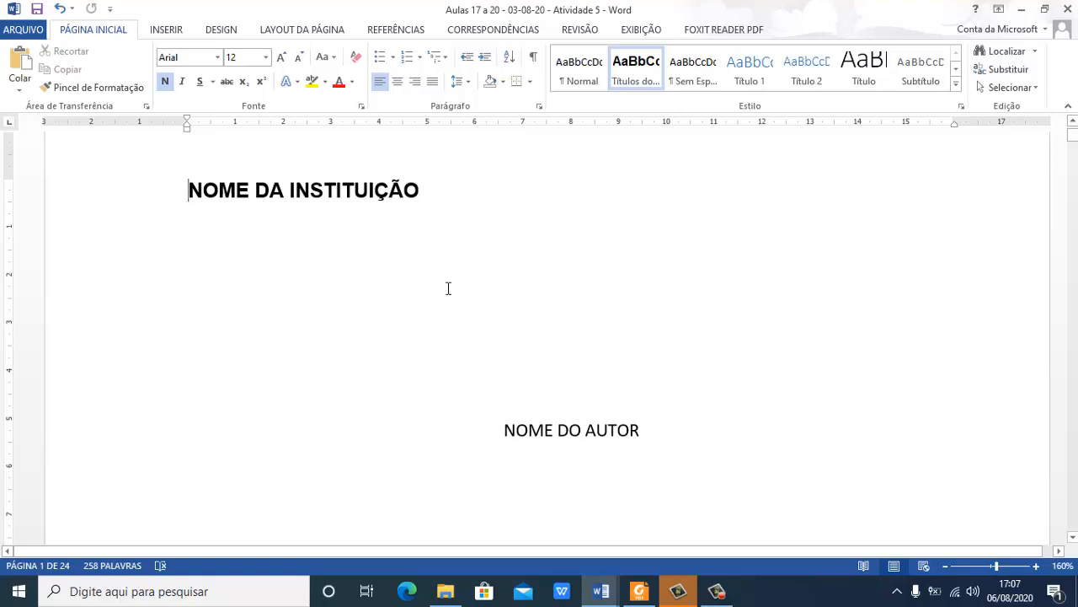
{"action": "scroll", "coordinate": [344, 285], "scroll_direction": "down", "scroll_amount": 3}
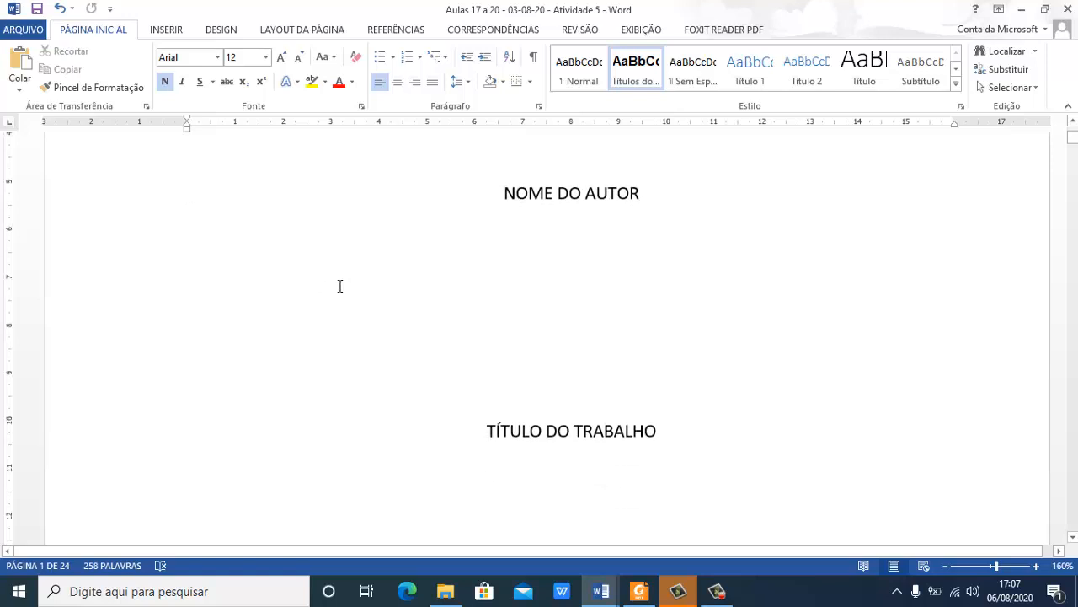
{"action": "scroll", "coordinate": [339, 285], "scroll_direction": "down", "scroll_amount": 2}
{"action": "scroll", "coordinate": [339, 285], "scroll_direction": "up", "scroll_amount": 6}
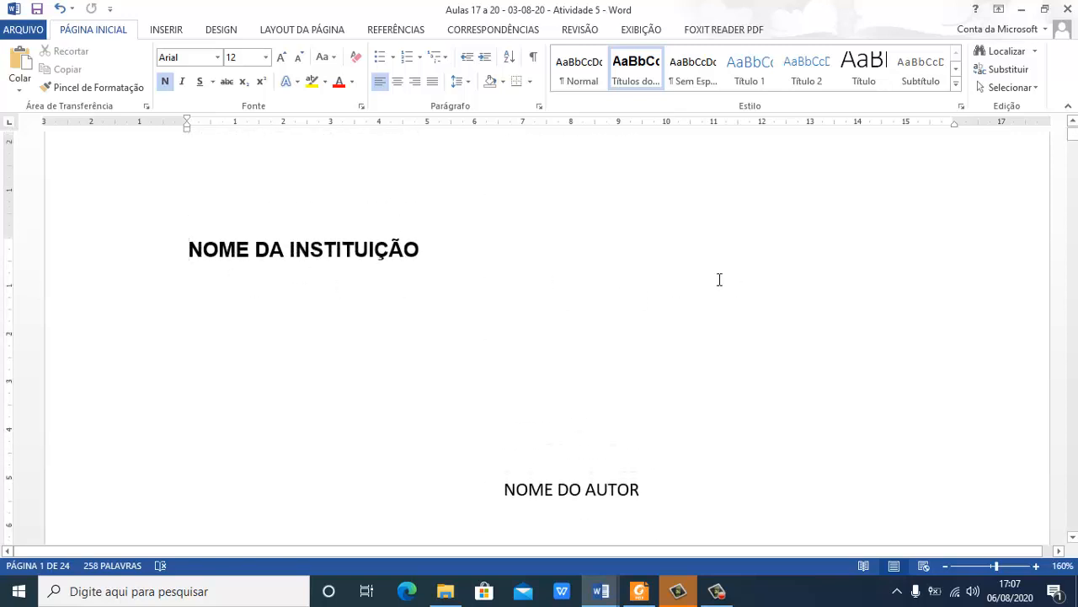
{"action": "left_click", "coordinate": [584, 487]}
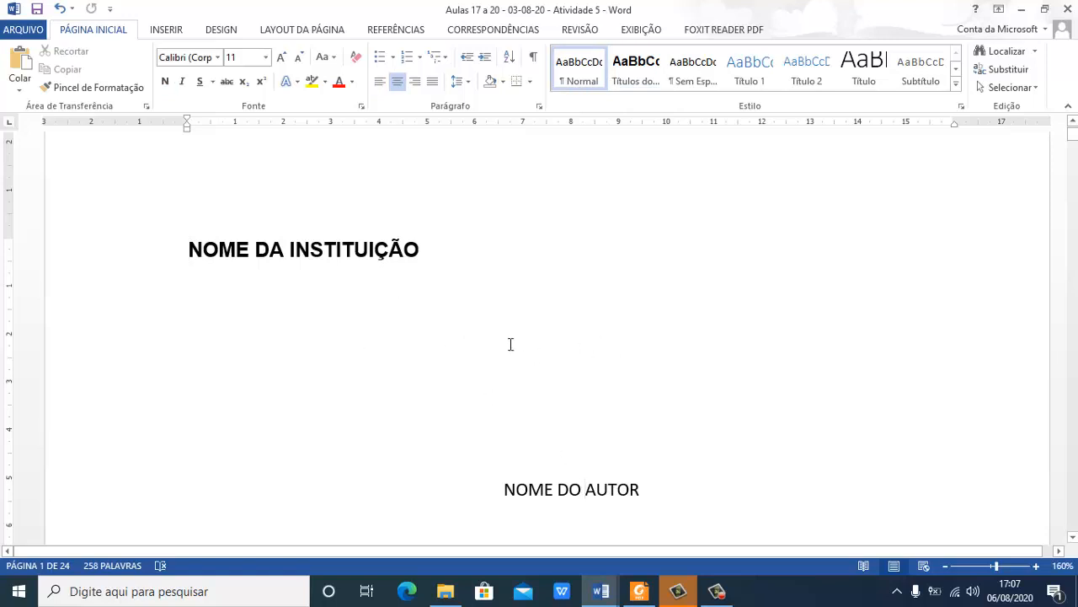
{"action": "key", "text": "ctrl+t"}
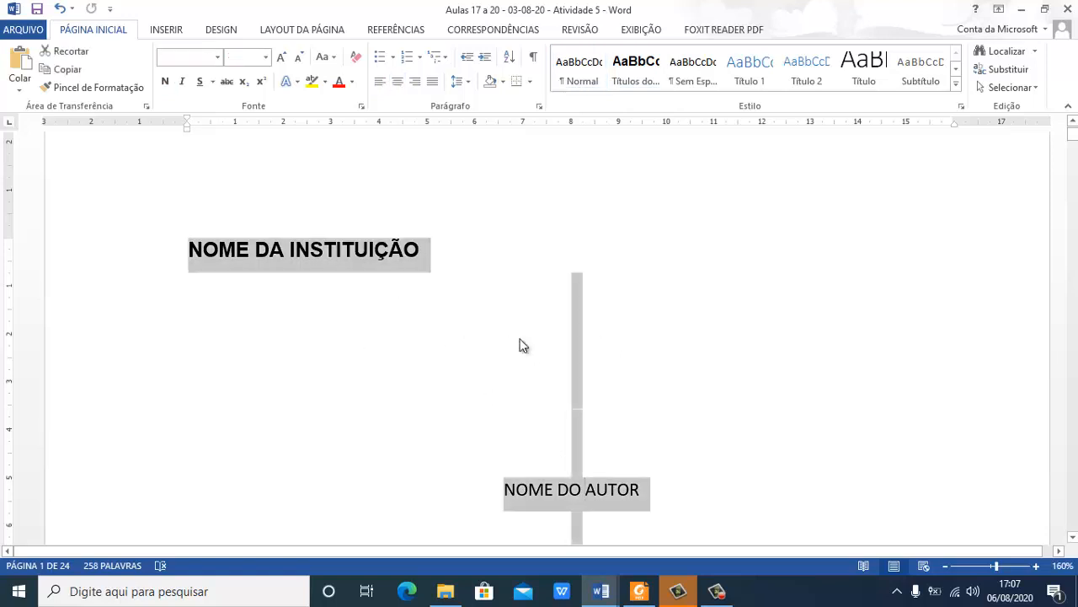
{"action": "left_click", "coordinate": [217, 60]}
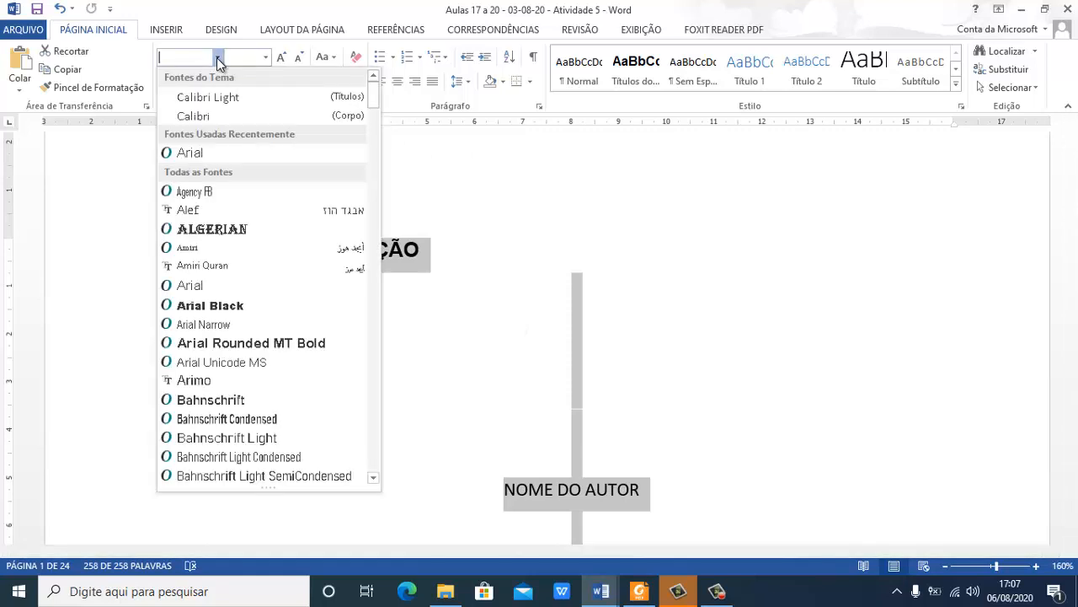
{"action": "left_click", "coordinate": [210, 154]}
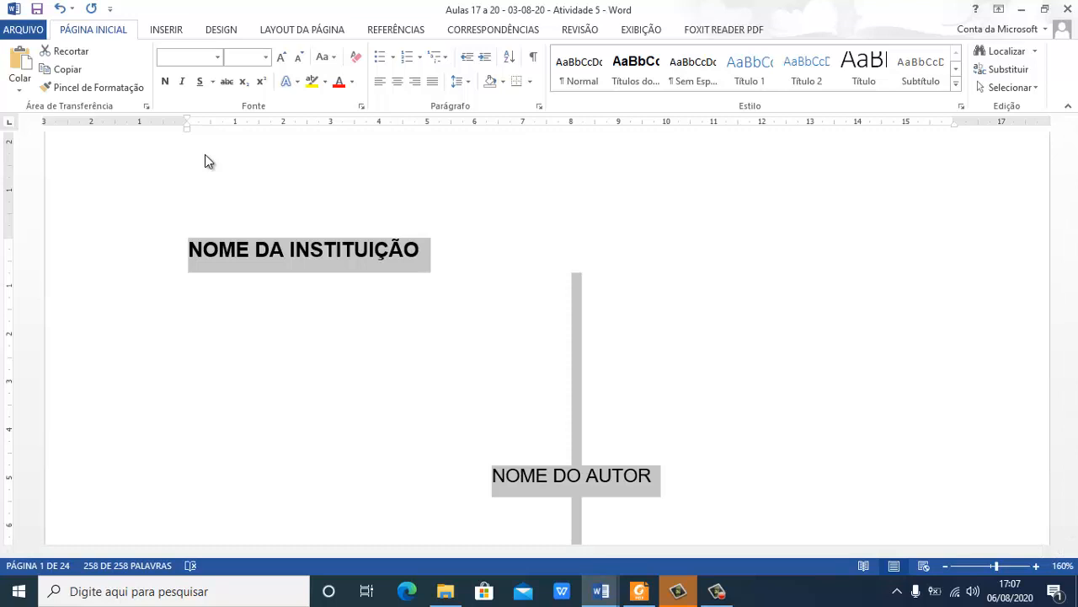
{"action": "left_click", "coordinate": [240, 59]}
{"action": "type", "text": "12"}
{"action": "key", "text": "Return"}
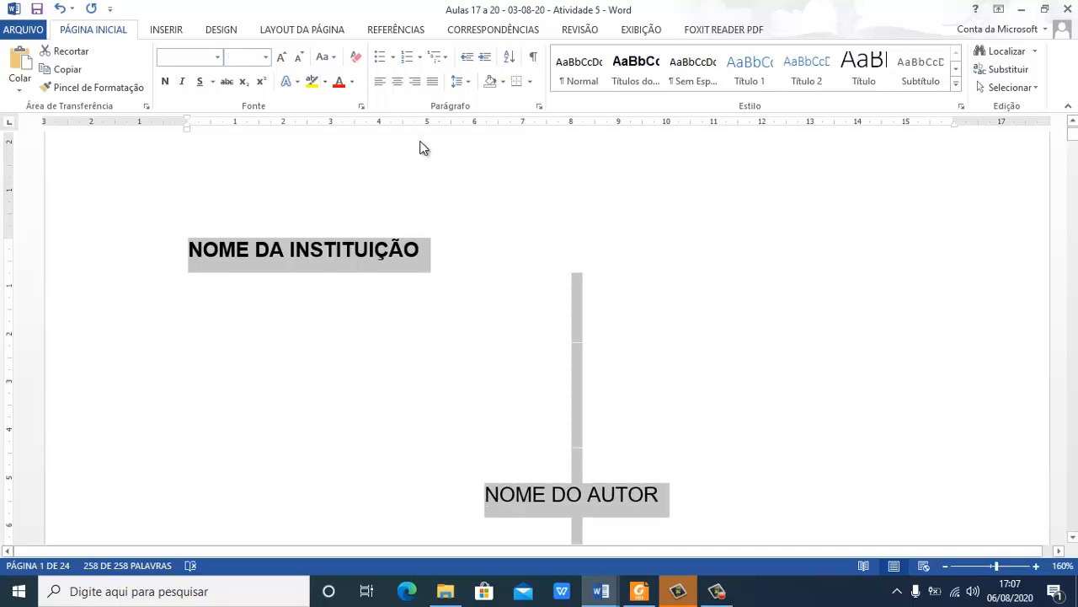
Apply 1,5 line spacing to the whole document and clear the selection
{"action": "left_click", "coordinate": [469, 87]}
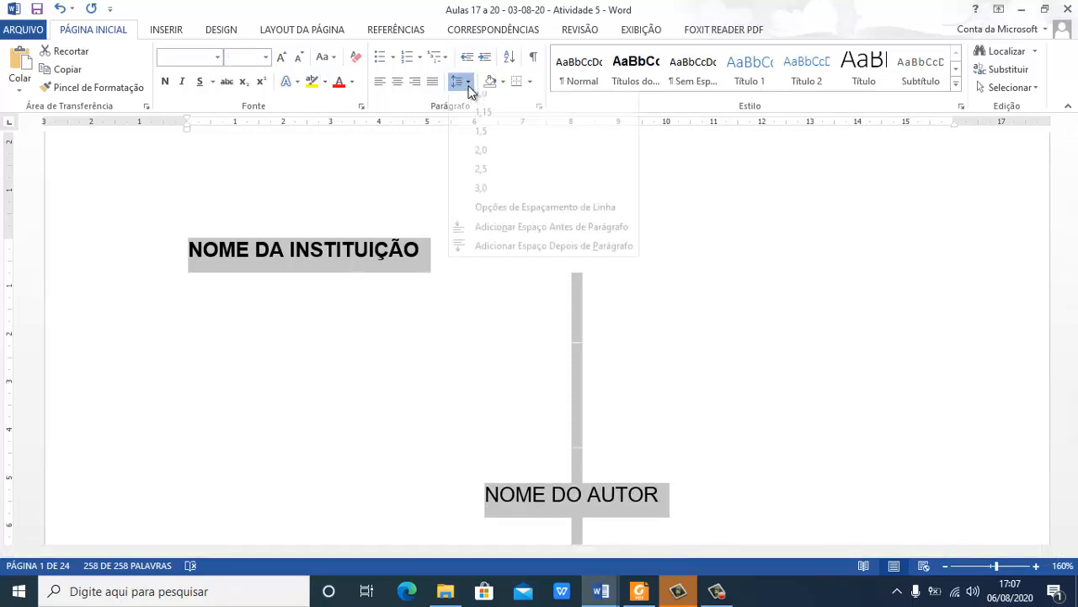
{"action": "left_click", "coordinate": [483, 140]}
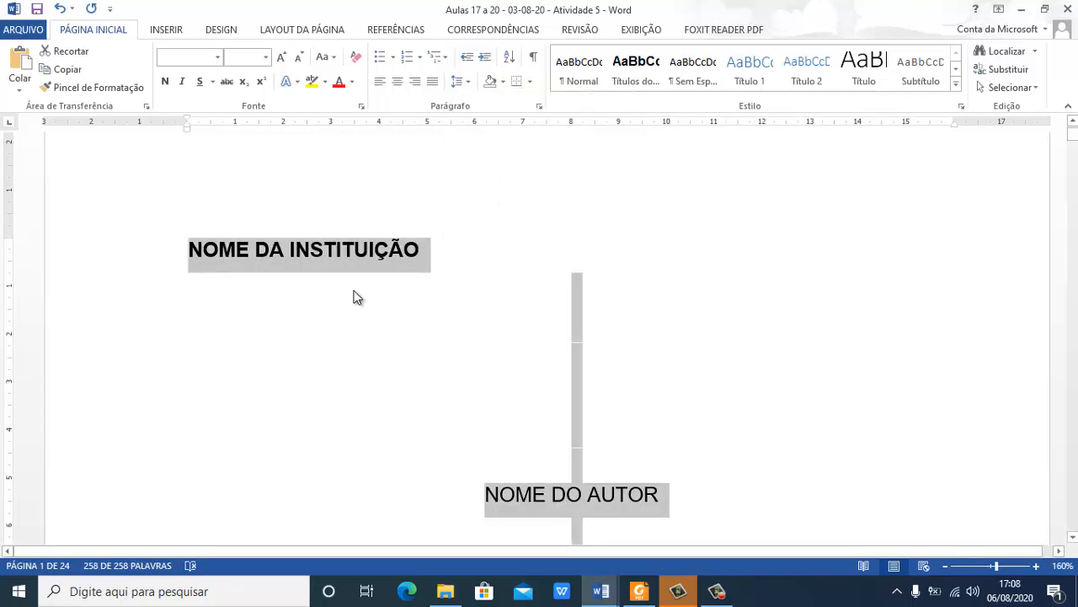
{"action": "left_click", "coordinate": [435, 363]}
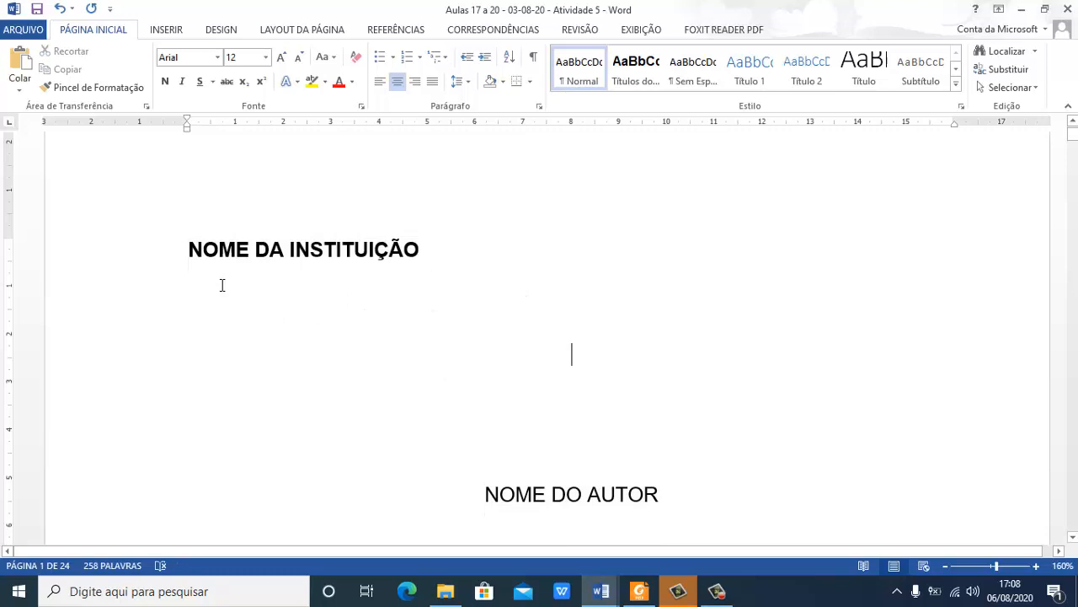
Remove the bold from the cover line NOME DA INSTITUIÇÃO and centre it
{"action": "left_click", "coordinate": [348, 259]}
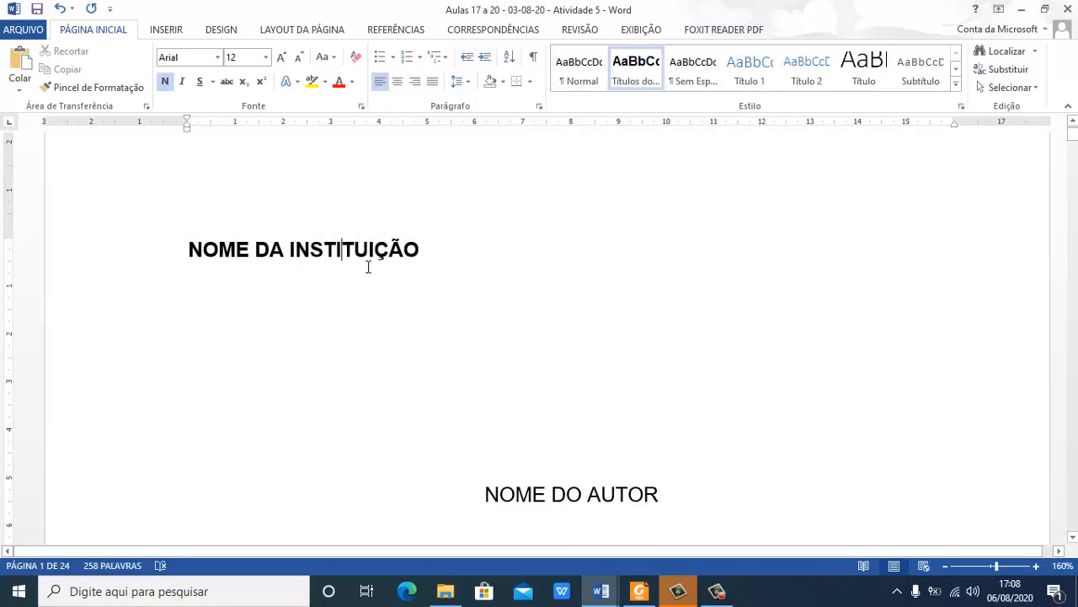
{"action": "left_click", "coordinate": [91, 251]}
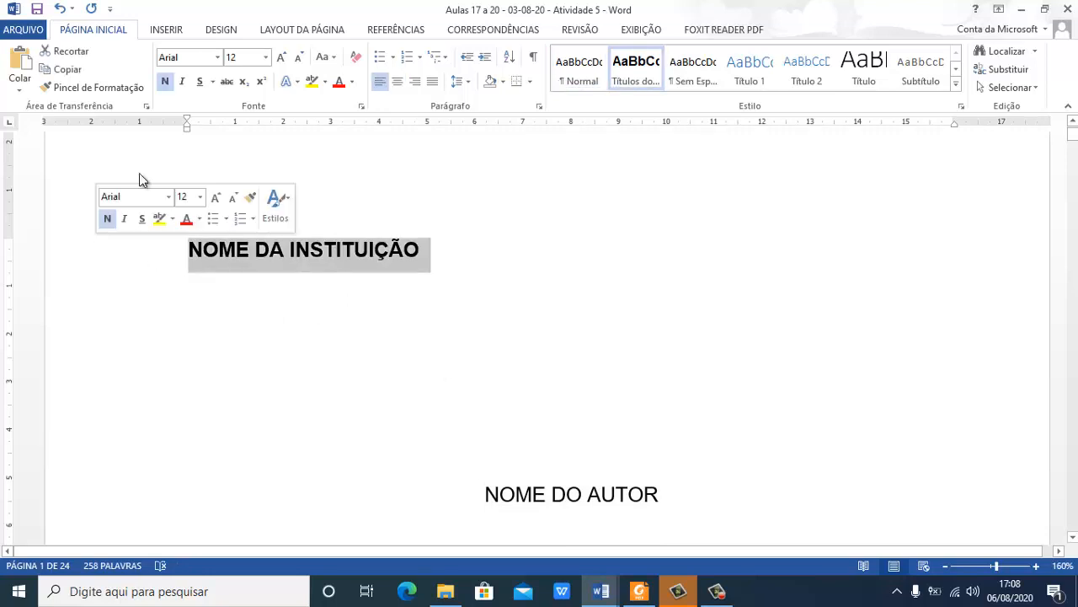
{"action": "left_click", "coordinate": [166, 80]}
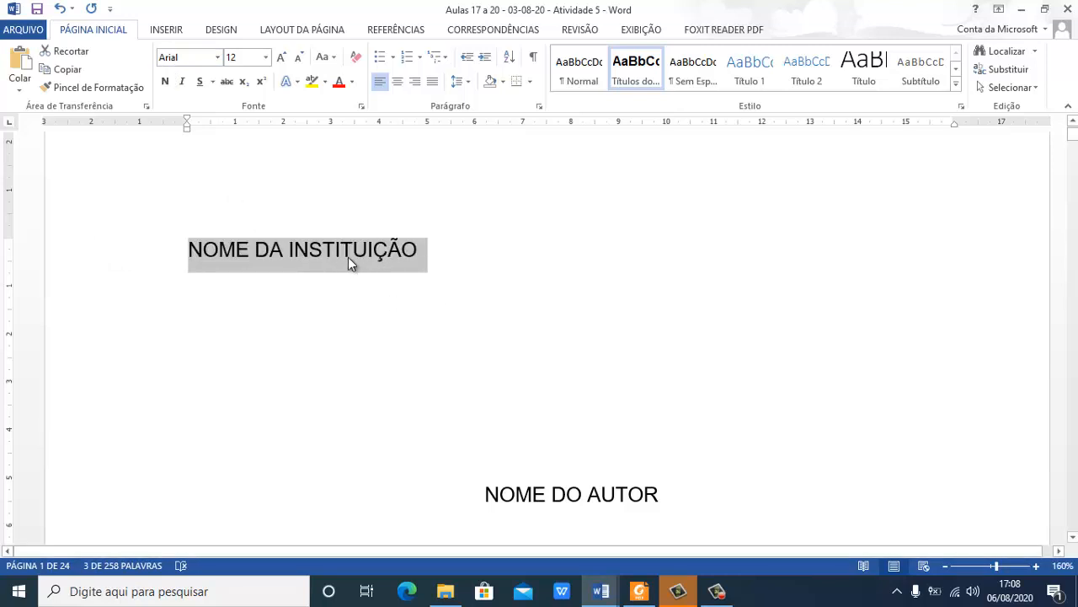
{"action": "key", "text": "ctrl+e"}
{"action": "left_click", "coordinate": [551, 317]}
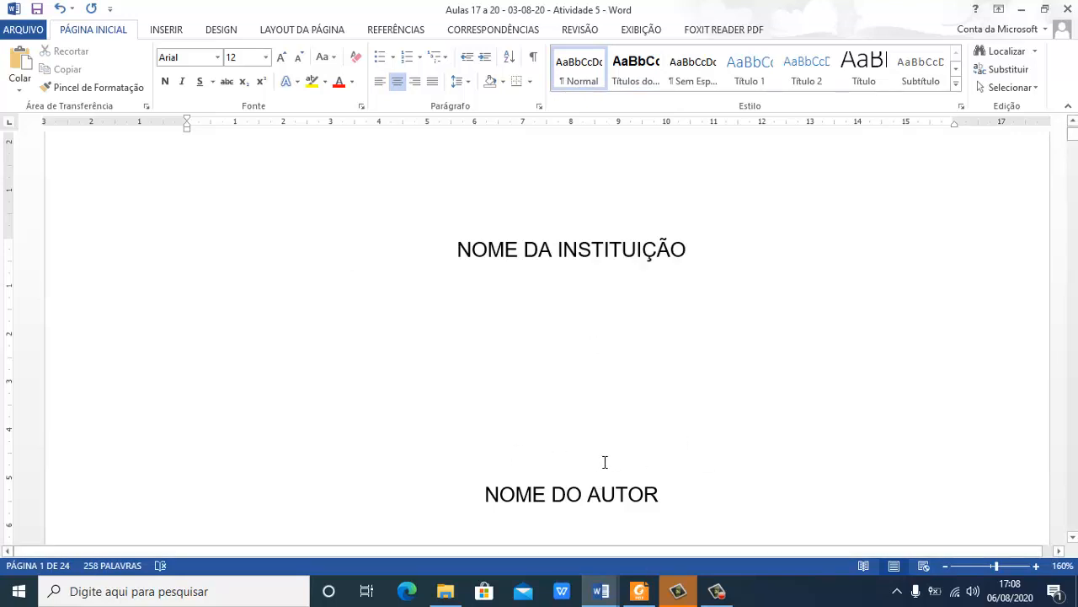
Switch to the Recursos do Word PDF in Foxit Reader and read the instructions for creating a style and formatting titles
{"action": "left_click", "coordinate": [638, 590]}
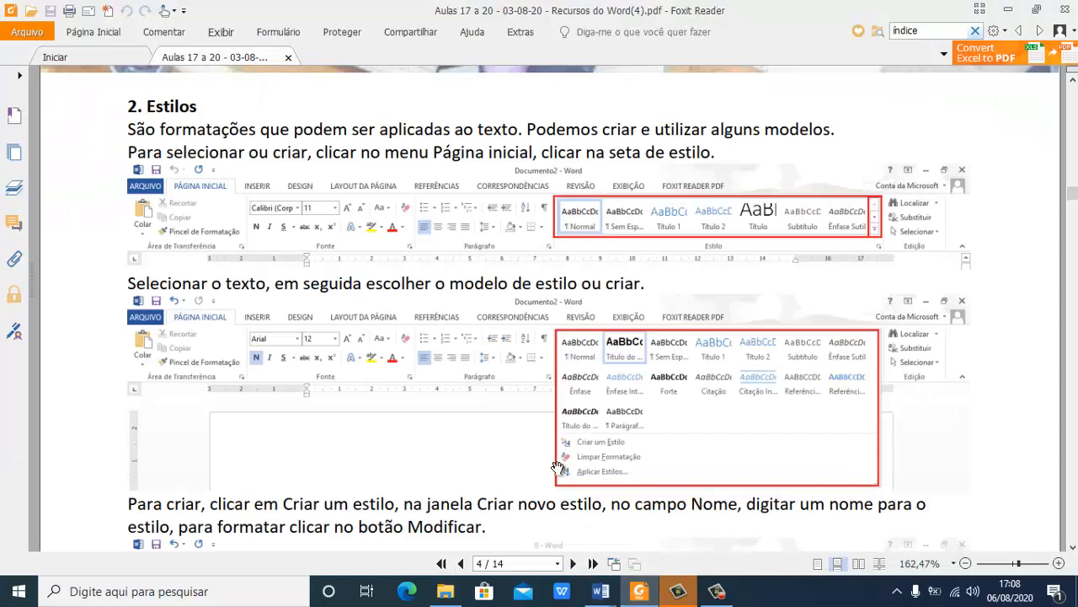
{"action": "scroll", "coordinate": [474, 349], "scroll_direction": "down", "scroll_amount": 3}
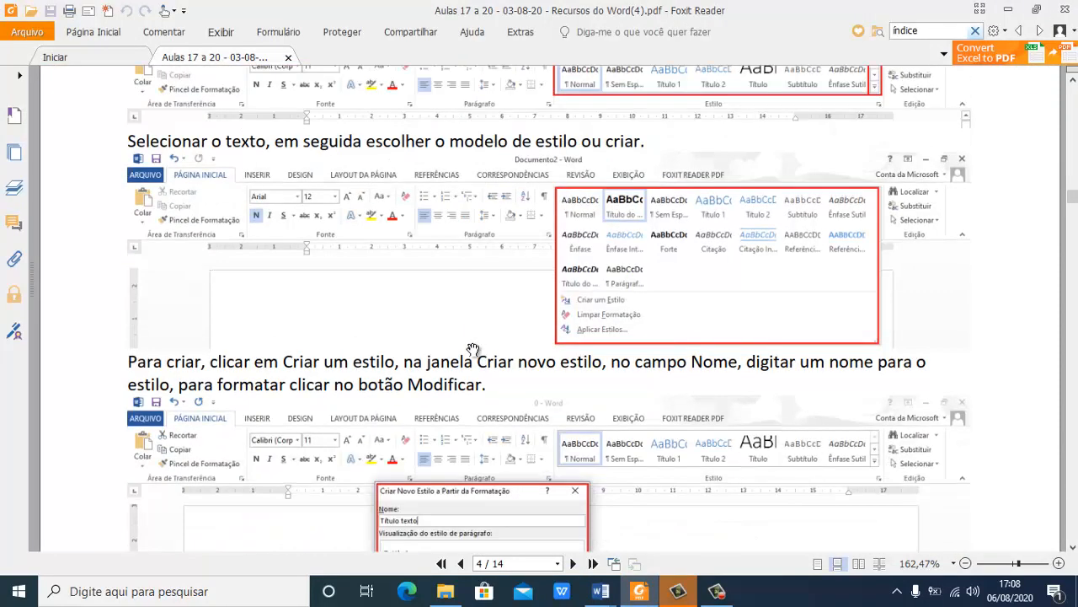
{"action": "scroll", "coordinate": [473, 349], "scroll_direction": "down", "scroll_amount": 2}
{"action": "scroll", "coordinate": [475, 346], "scroll_direction": "up", "scroll_amount": 2}
{"action": "scroll", "coordinate": [475, 346], "scroll_direction": "down", "scroll_amount": 3}
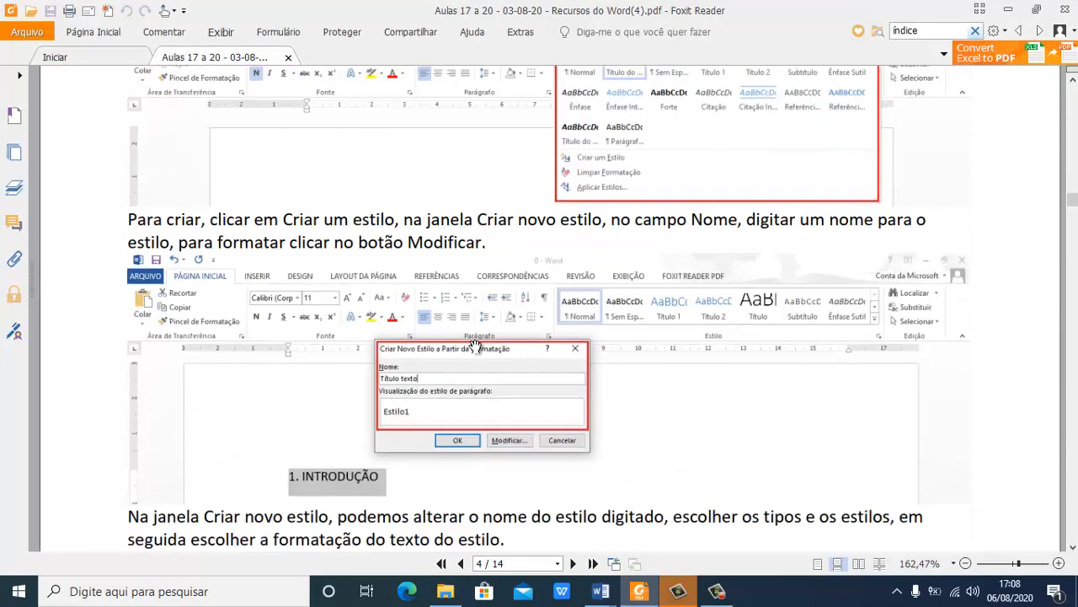
{"action": "scroll", "coordinate": [476, 346], "scroll_direction": "down", "scroll_amount": 1}
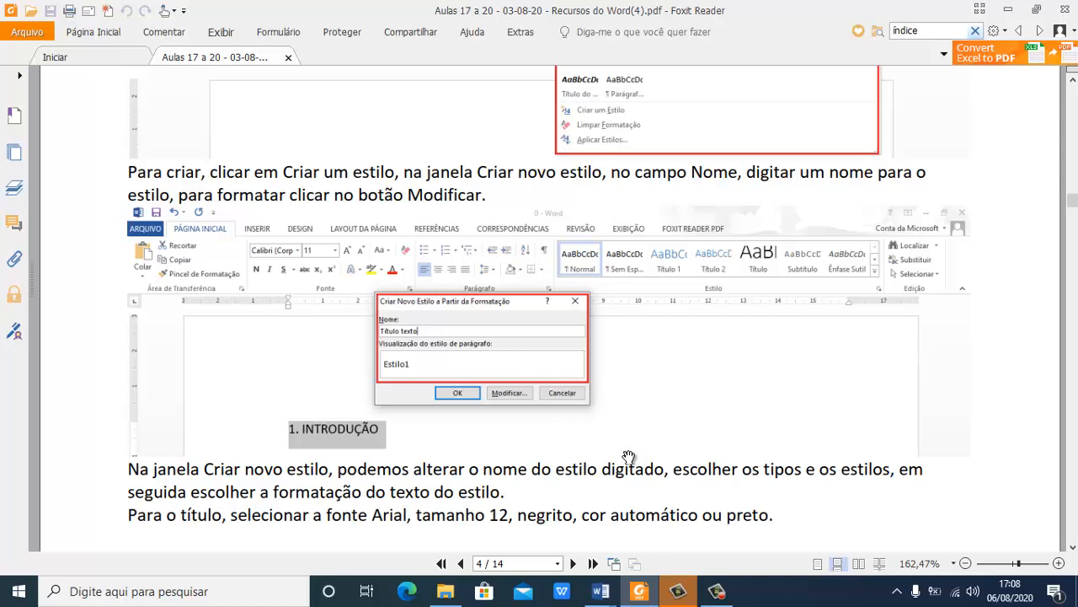
Switch to the Atividade 5 document in Word and start a new style named Subtítulo do texto, opening its full formatting options
{"action": "left_click", "coordinate": [603, 591]}
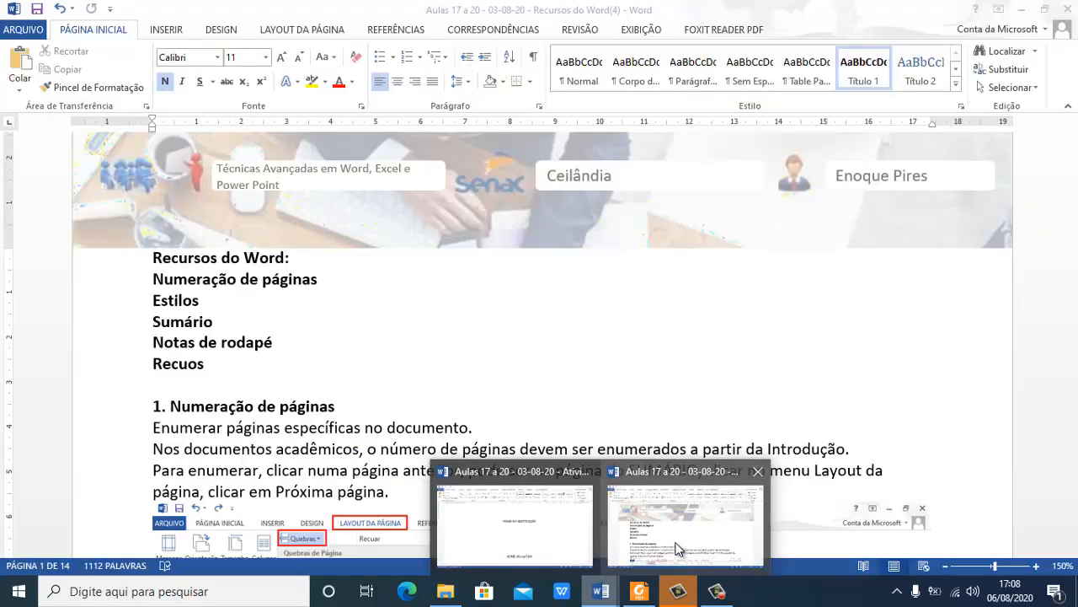
{"action": "mouse_move", "coordinate": [676, 548]}
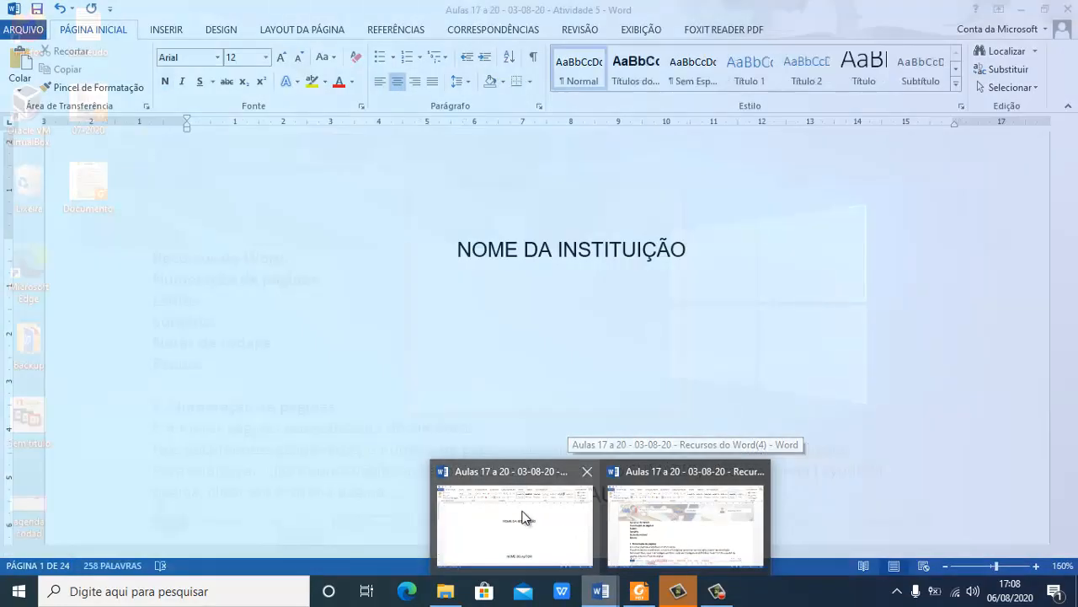
{"action": "left_click", "coordinate": [514, 522]}
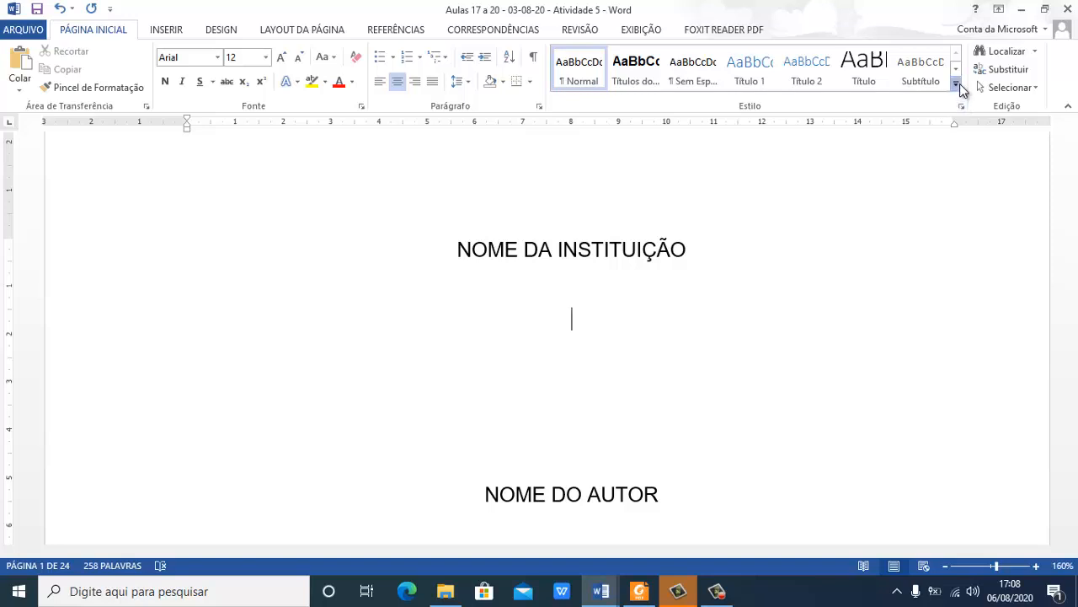
{"action": "left_click", "coordinate": [956, 84]}
{"action": "left_click", "coordinate": [610, 188]}
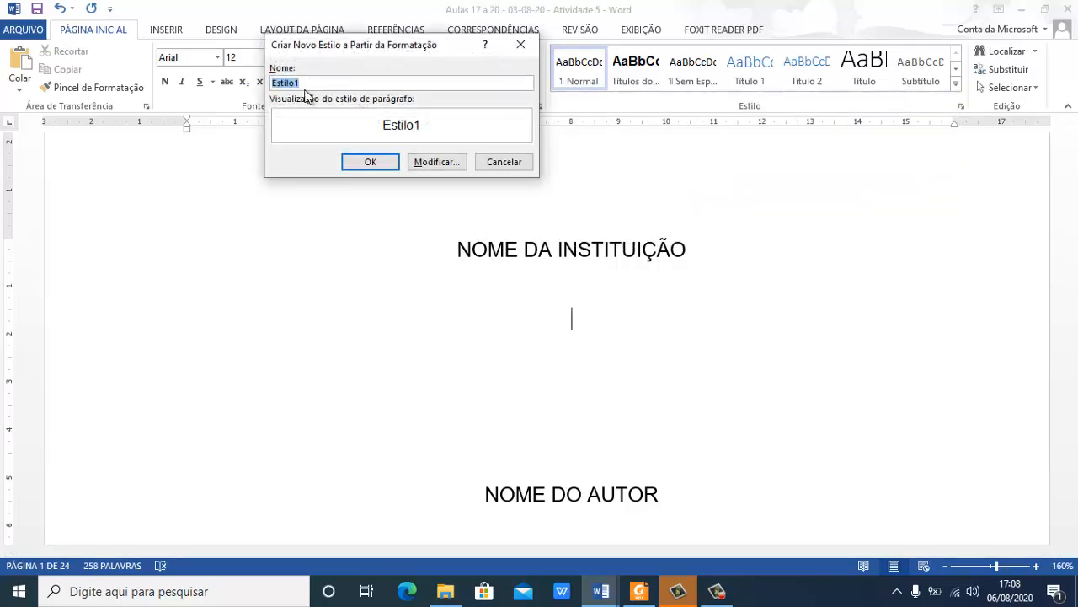
{"action": "type", "text": "Subtítulo do texto"}
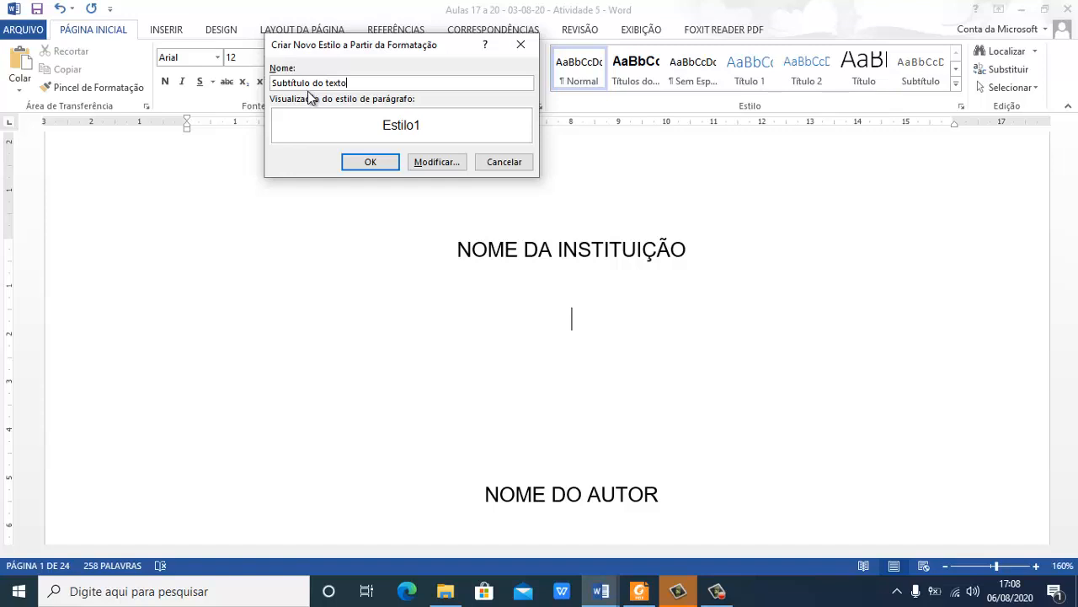
{"action": "left_click", "coordinate": [444, 162]}
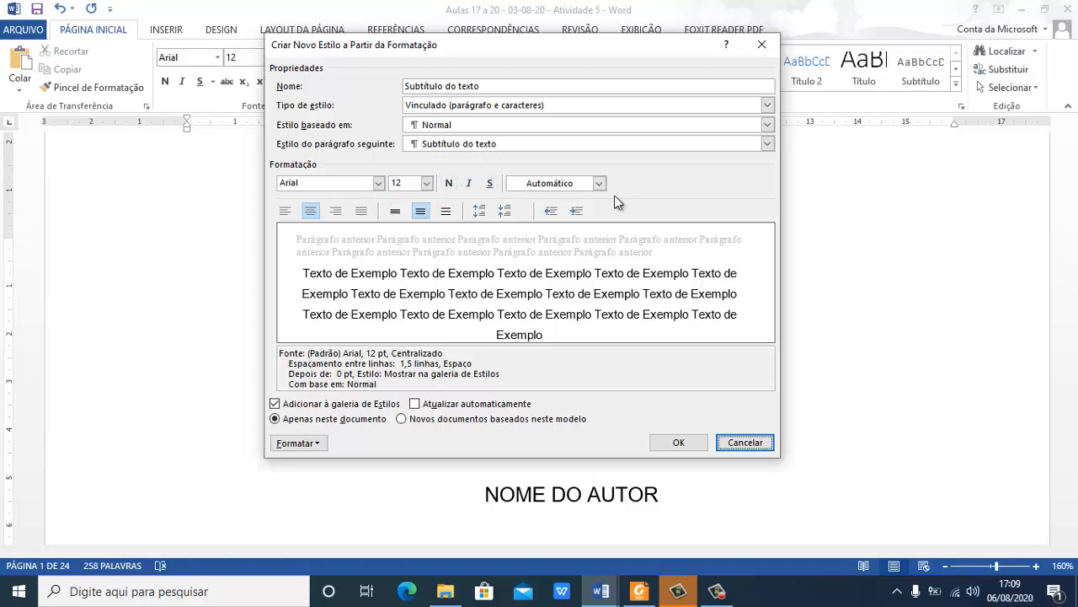
Save the Subtítulo do texto style with automatic font colour, after reviewing its centred, 1,5-line paragraph settings
{"action": "left_click", "coordinate": [585, 187]}
{"action": "left_click", "coordinate": [585, 187]}
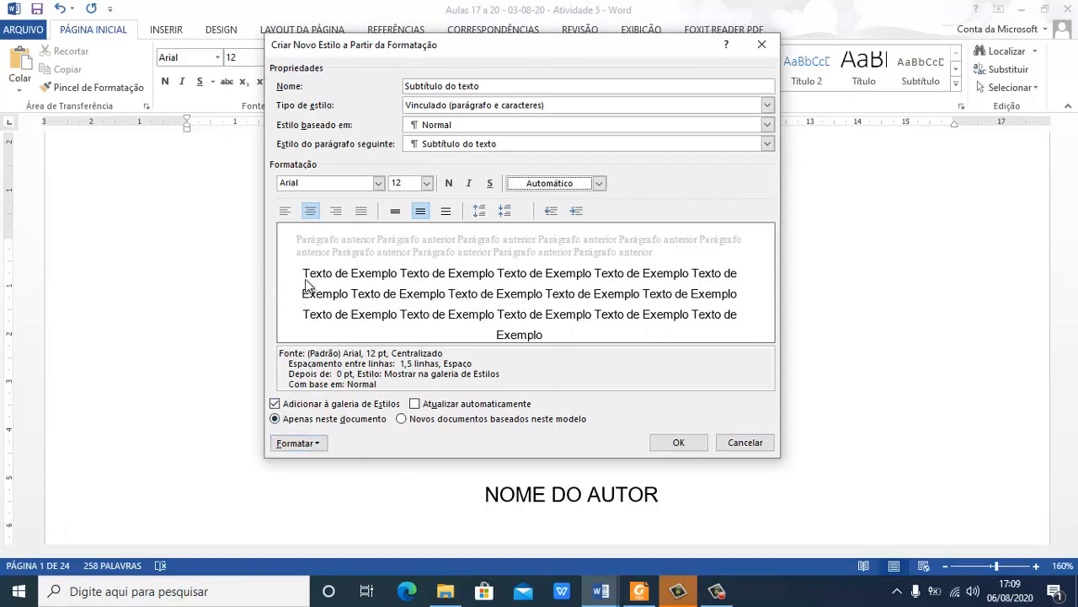
{"action": "left_click", "coordinate": [323, 441]}
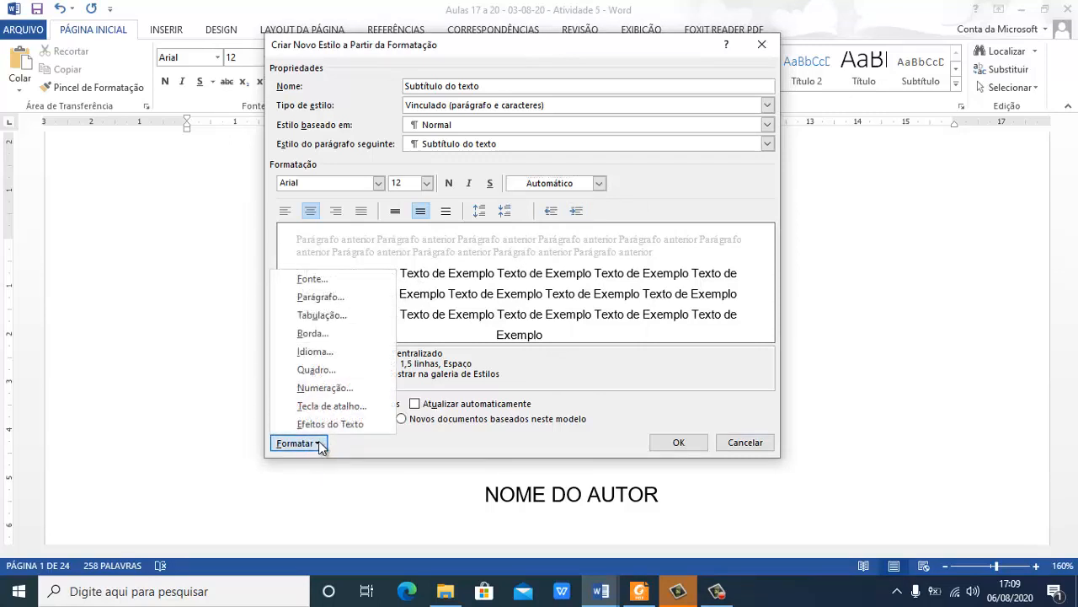
{"action": "left_click", "coordinate": [336, 302]}
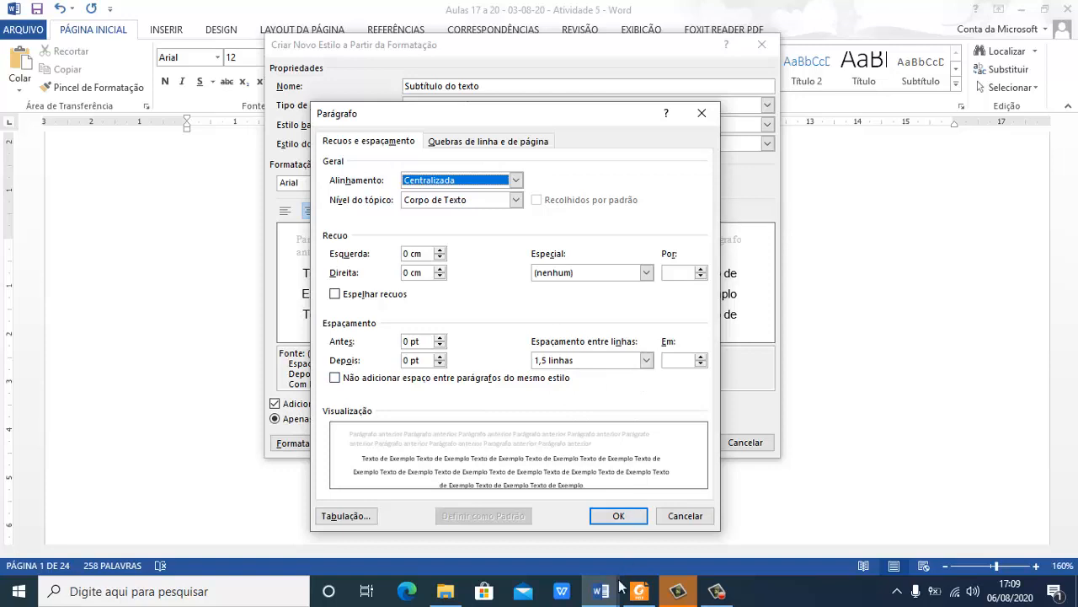
{"action": "left_click", "coordinate": [617, 515]}
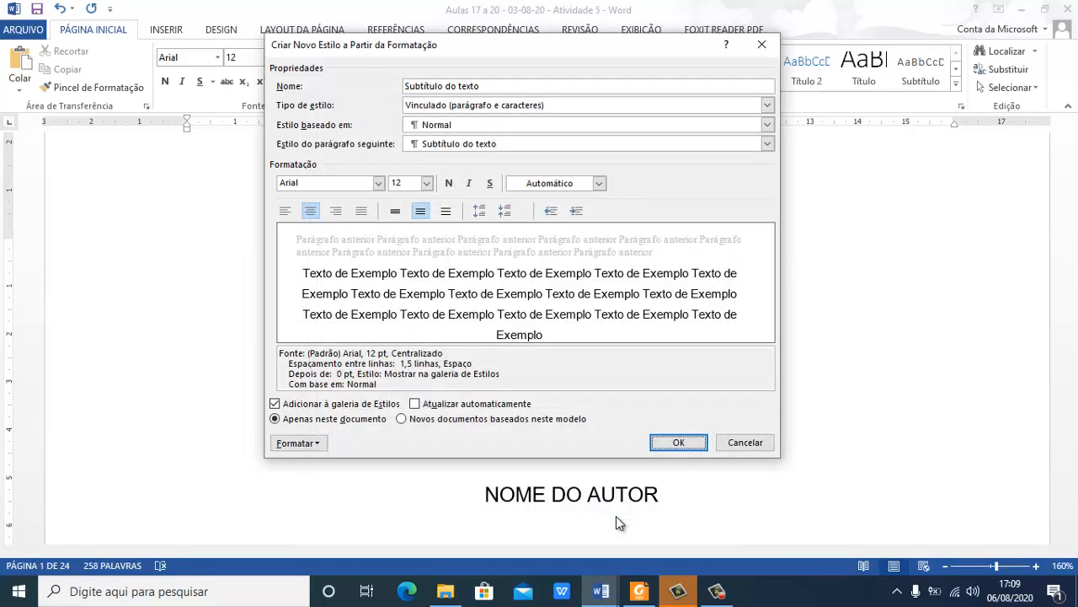
{"action": "left_click", "coordinate": [678, 443]}
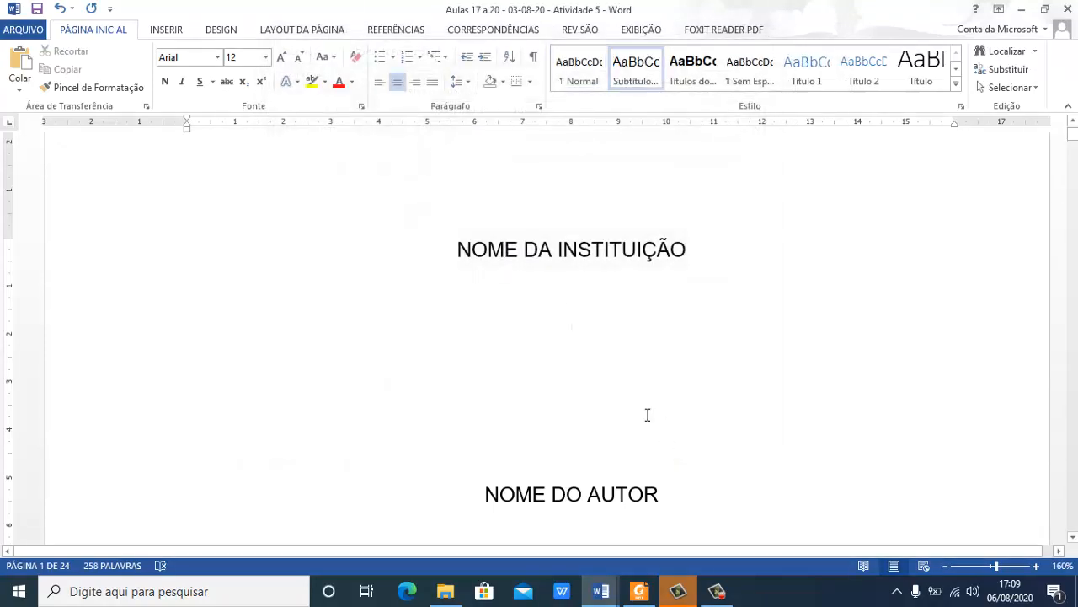
{"action": "scroll", "coordinate": [529, 367], "scroll_direction": "down", "scroll_amount": 3}
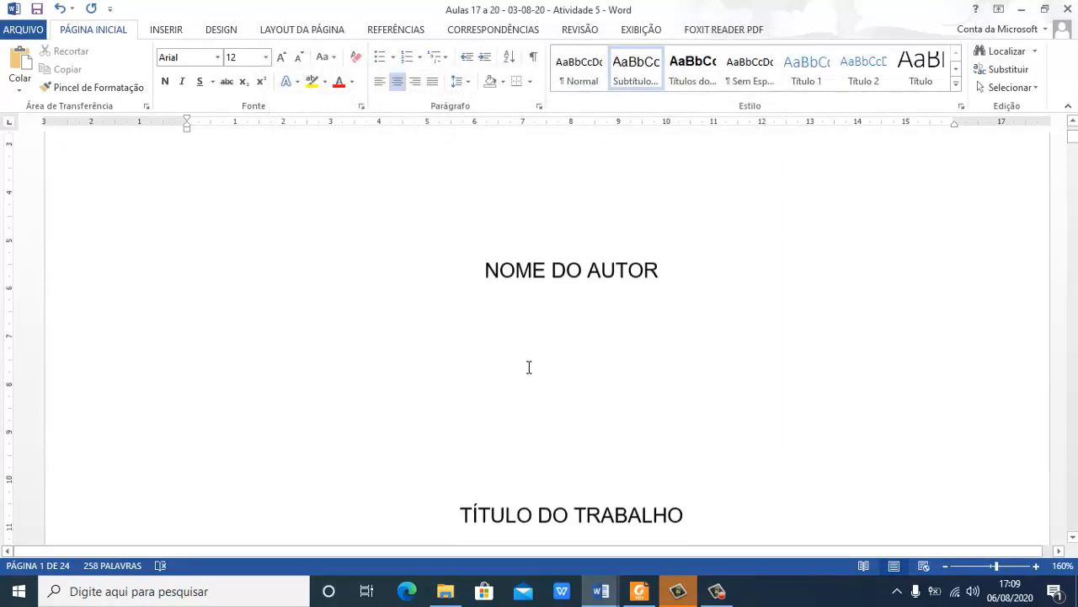
{"action": "scroll", "coordinate": [529, 367], "scroll_direction": "down", "scroll_amount": 5}
{"action": "scroll", "coordinate": [530, 366], "scroll_direction": "up", "scroll_amount": 6}
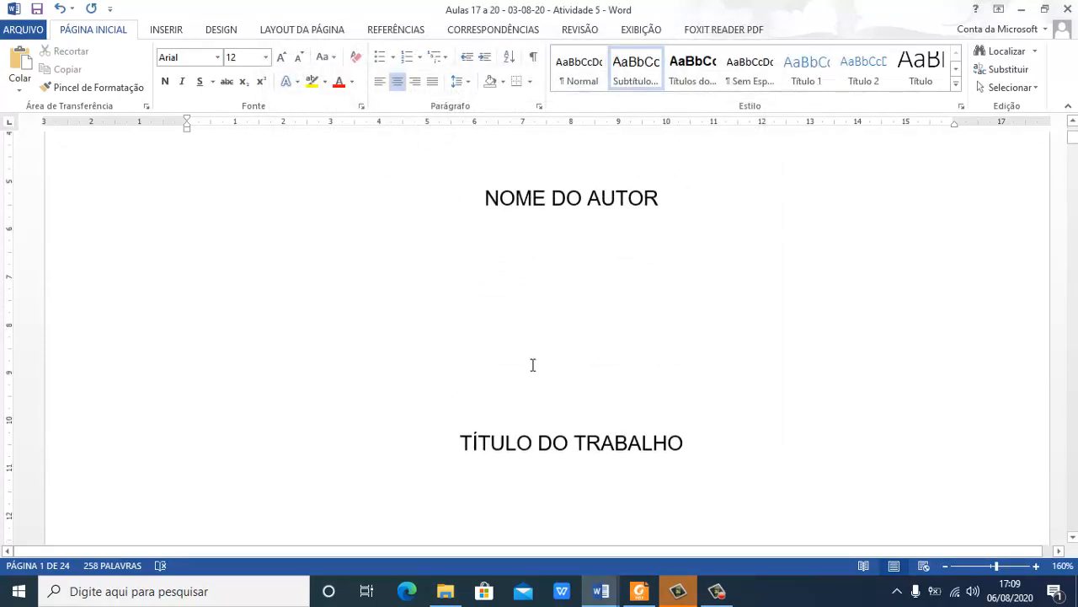
{"action": "scroll", "coordinate": [532, 365], "scroll_direction": "up", "scroll_amount": 5}
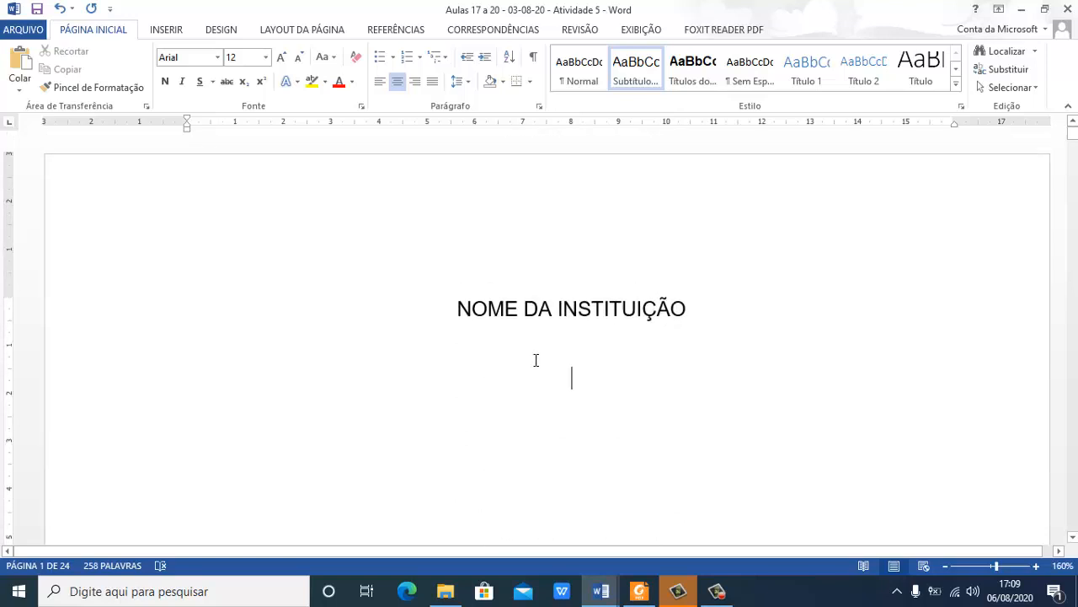
Start another new style from the blank line below NOME DA INSTITUIÇÃO, name it Sumário and open its full formatting options
{"action": "left_click", "coordinate": [661, 375]}
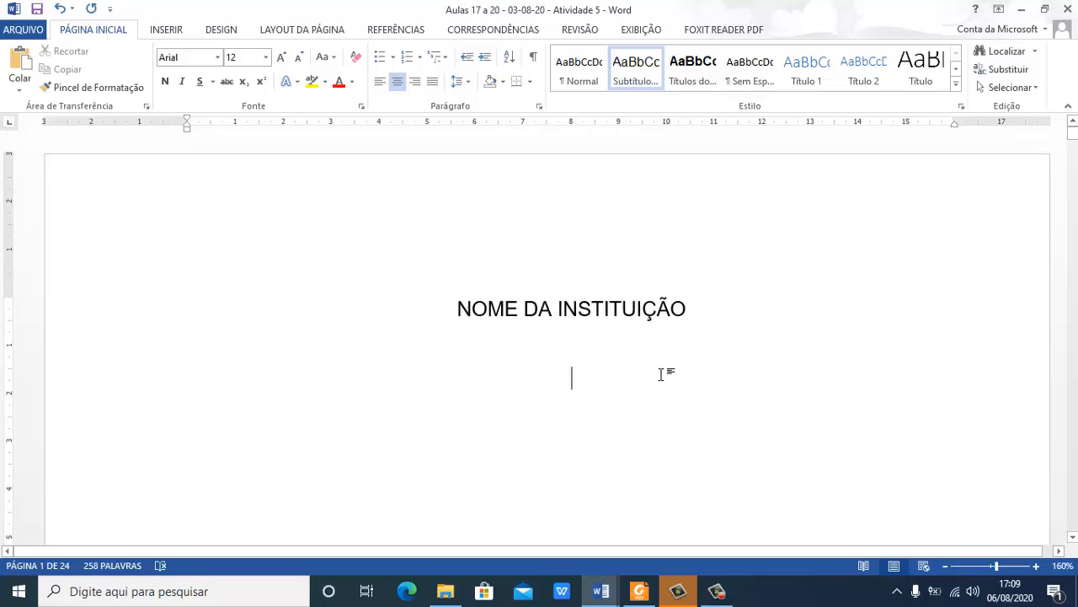
{"action": "left_click", "coordinate": [956, 84]}
{"action": "left_click", "coordinate": [639, 192]}
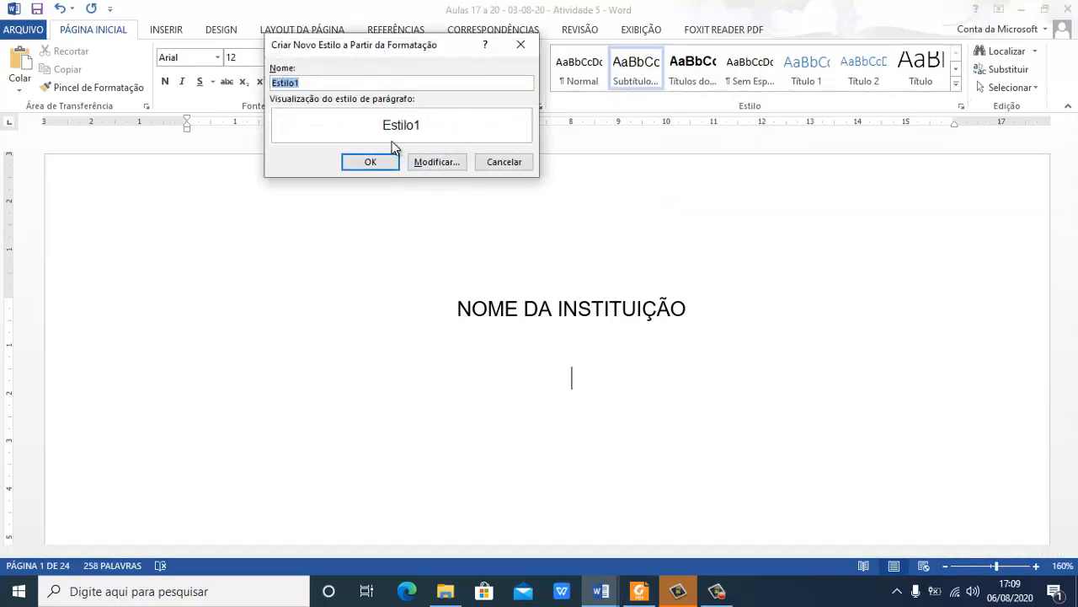
{"action": "type", "text": "Sumário"}
{"action": "left_click", "coordinate": [434, 162]}
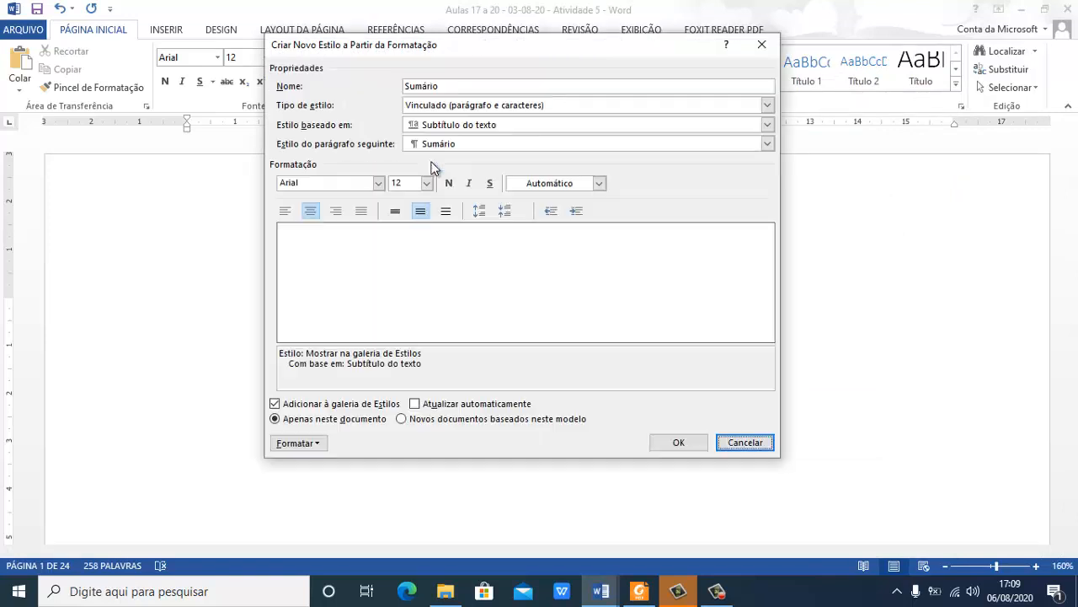
{"action": "left_click", "coordinate": [479, 87]}
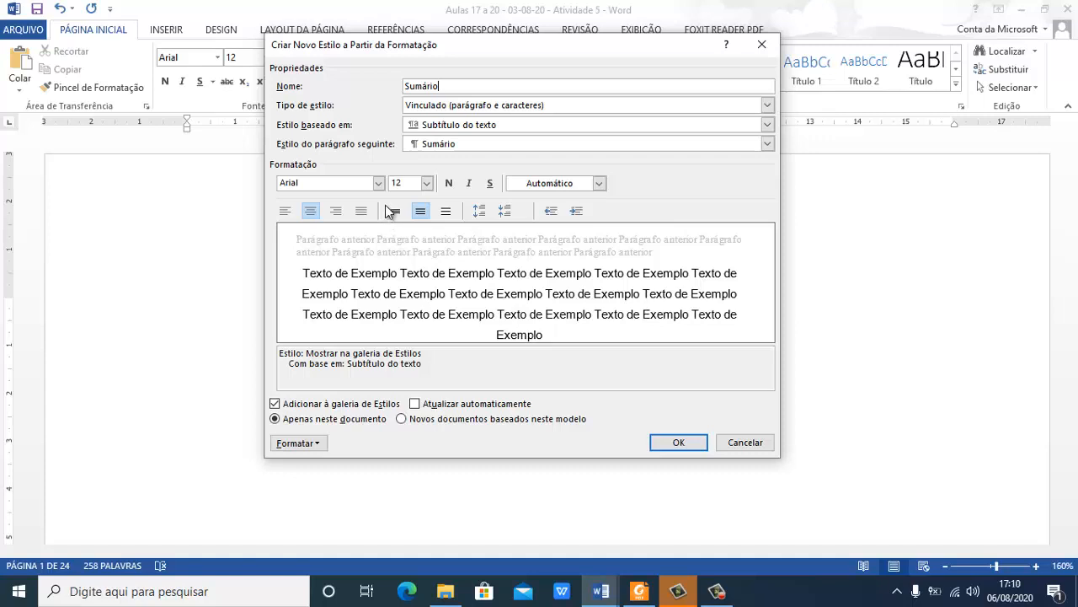
Make the Sumário style bold, keep its centred, 1,5-line paragraph settings and save it
{"action": "left_click", "coordinate": [447, 184]}
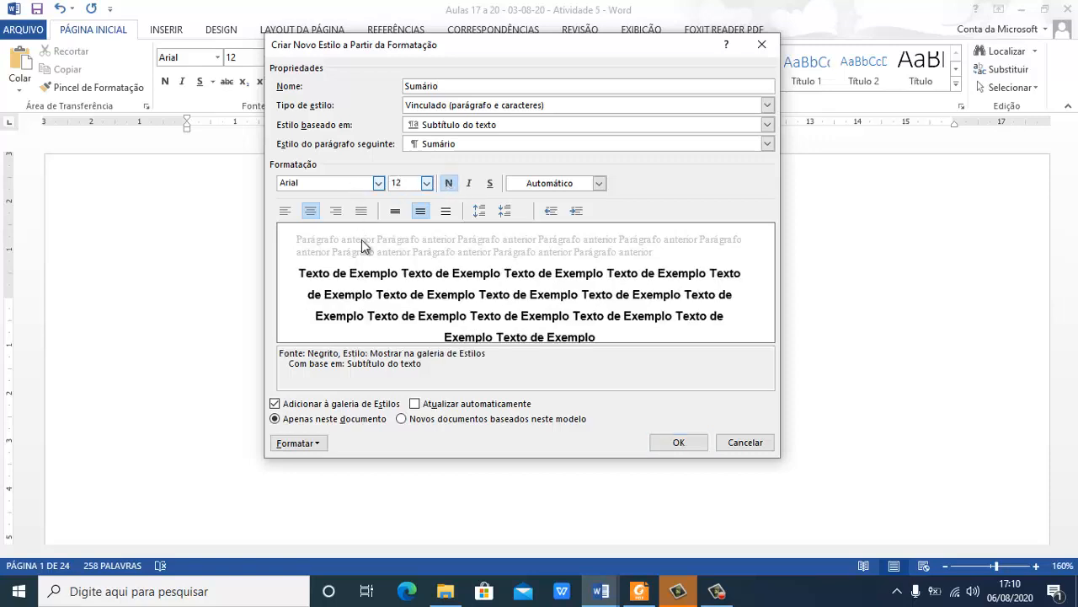
{"action": "left_click", "coordinate": [324, 445]}
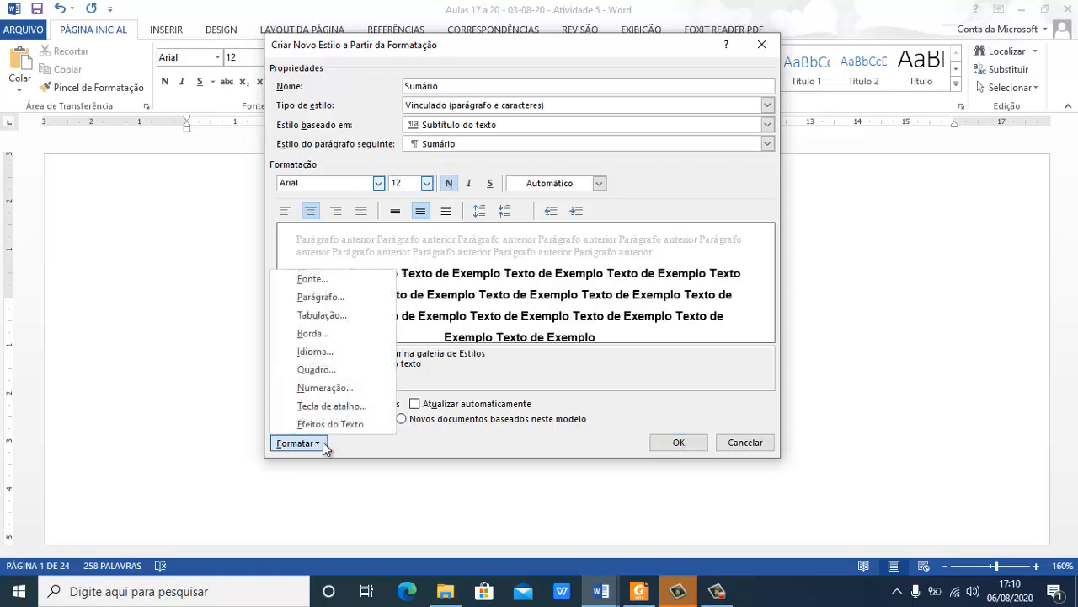
{"action": "left_click", "coordinate": [357, 300]}
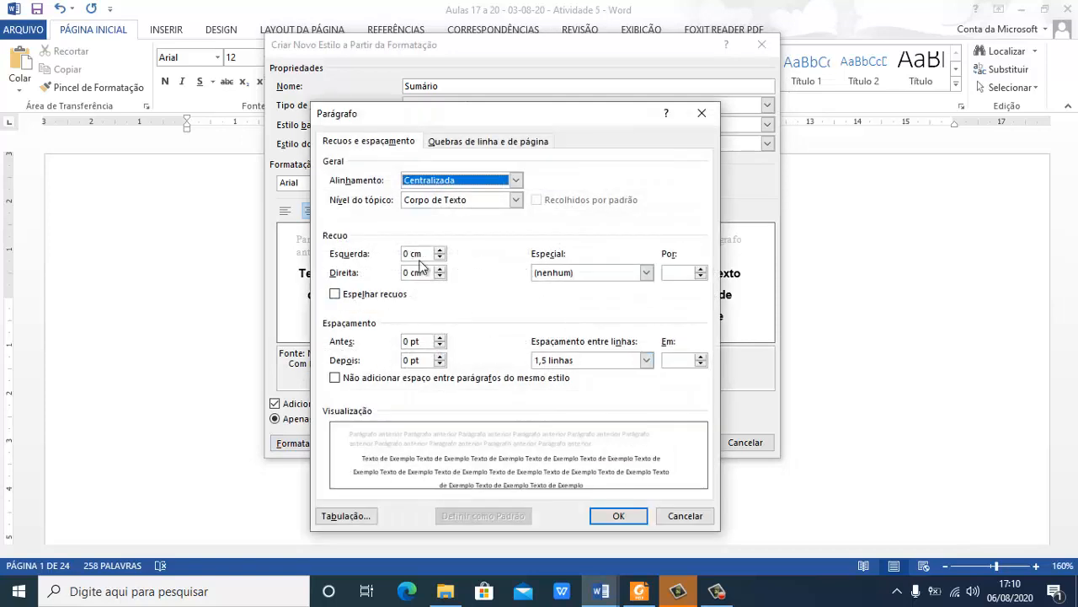
{"action": "left_click", "coordinate": [614, 515]}
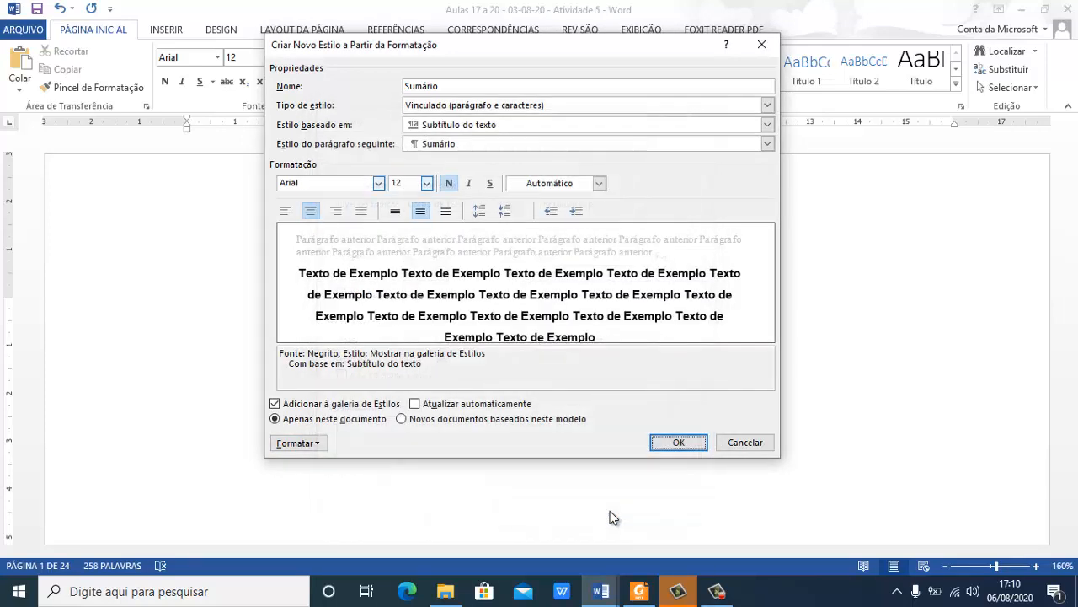
{"action": "left_click", "coordinate": [678, 442]}
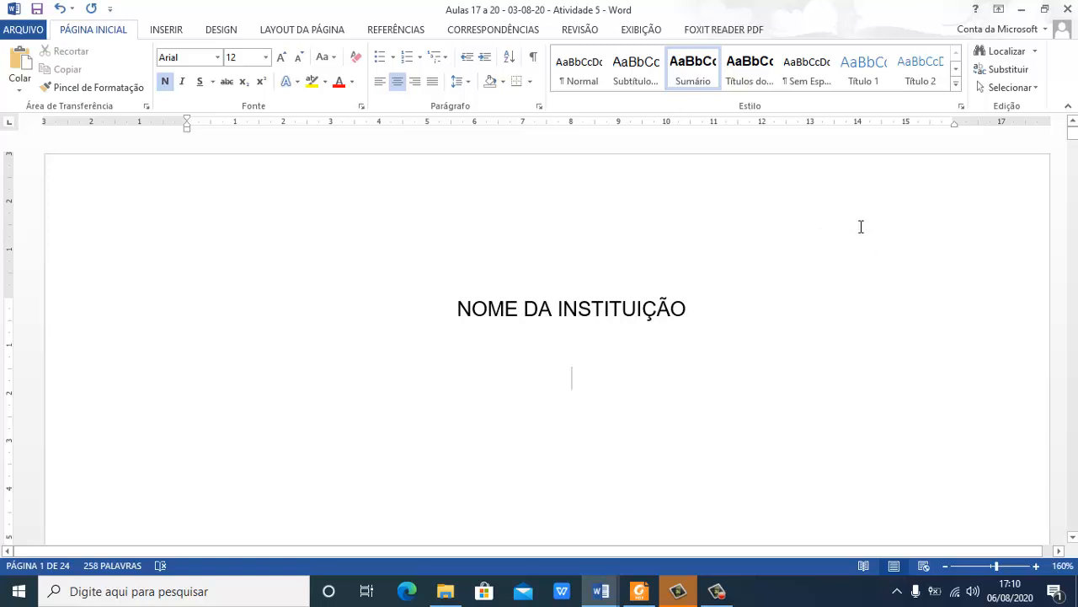
Display the full list of the document's styles beside the page
{"action": "left_click", "coordinate": [962, 108]}
{"action": "left_click", "coordinate": [962, 107]}
{"action": "left_click", "coordinate": [963, 104]}
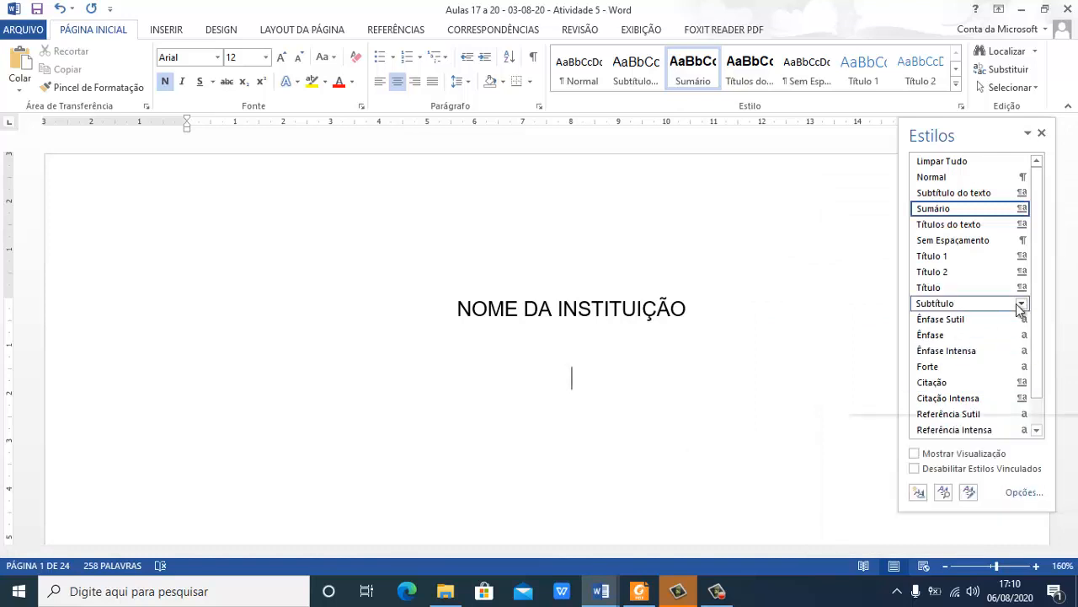
Review the Sumário style's modification settings and its available options without changing anything
{"action": "left_click", "coordinate": [1020, 209]}
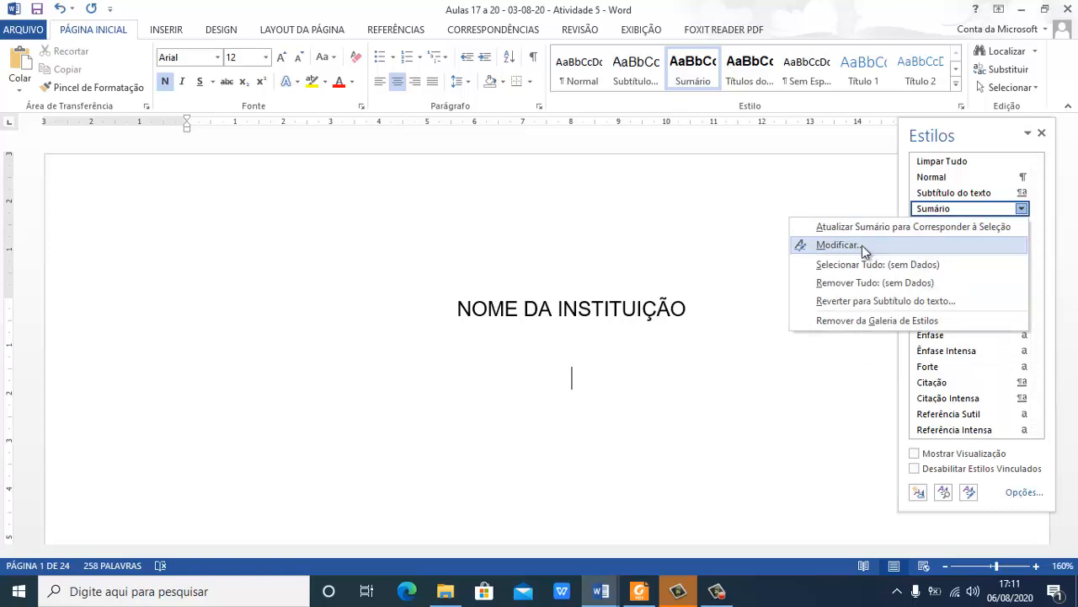
{"action": "left_click", "coordinate": [862, 245]}
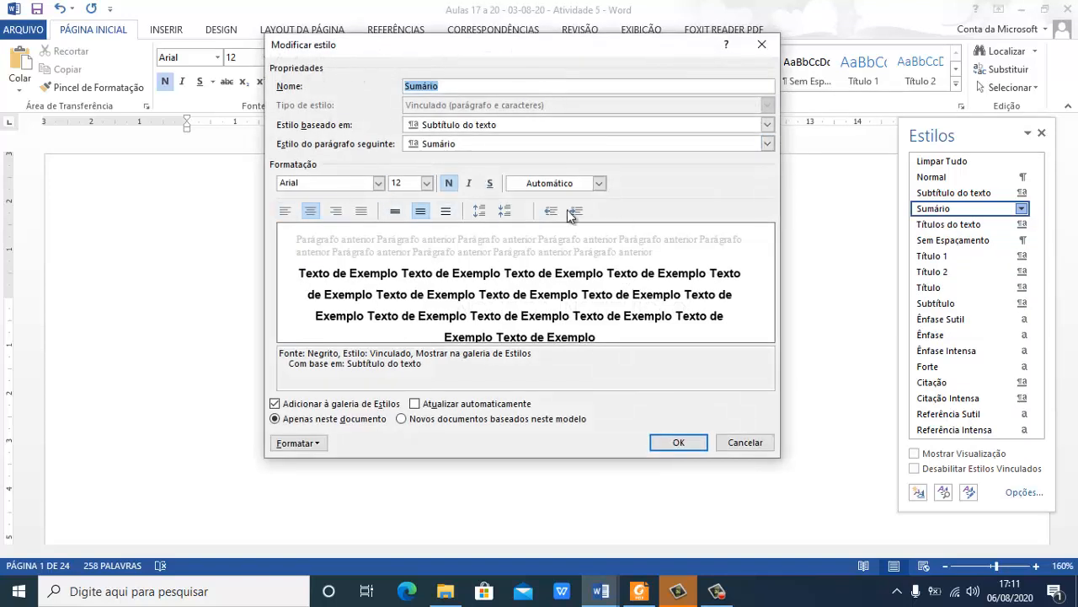
{"action": "left_click", "coordinate": [742, 445]}
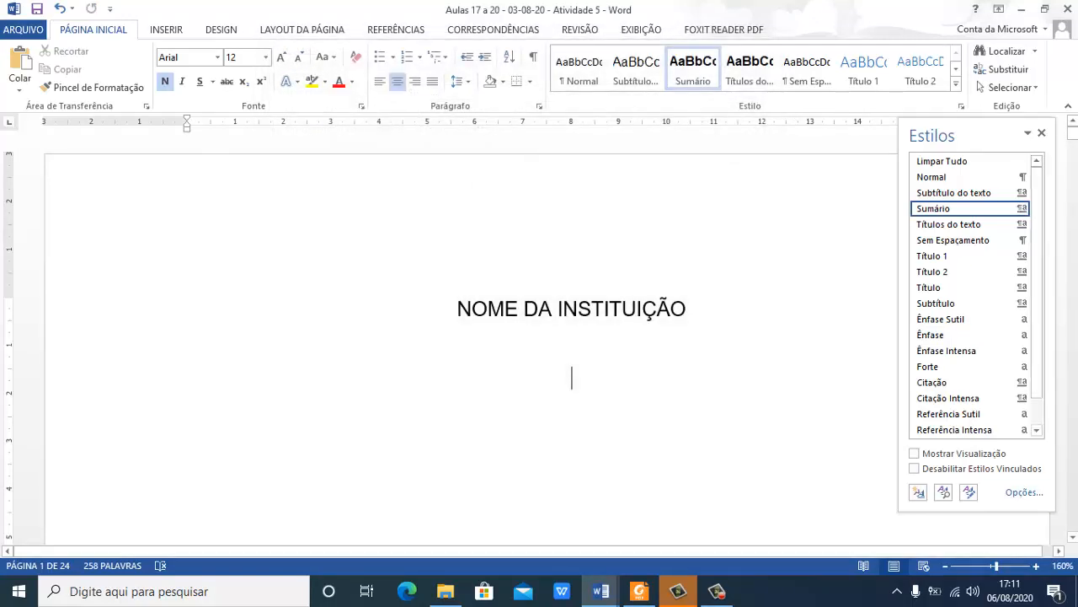
{"action": "left_click", "coordinate": [1022, 208]}
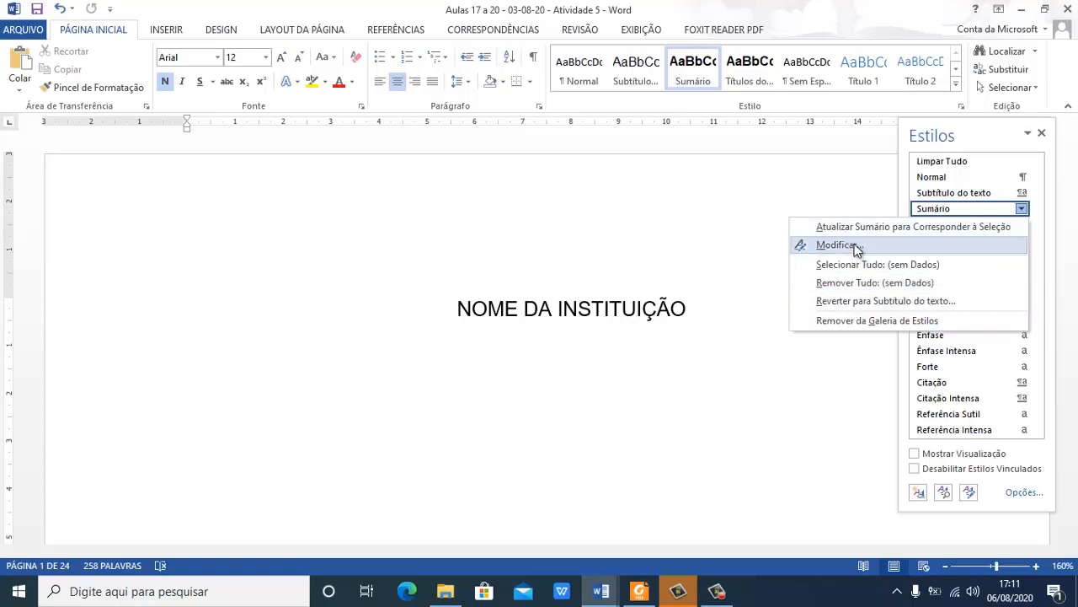
{"action": "left_click", "coordinate": [1022, 210]}
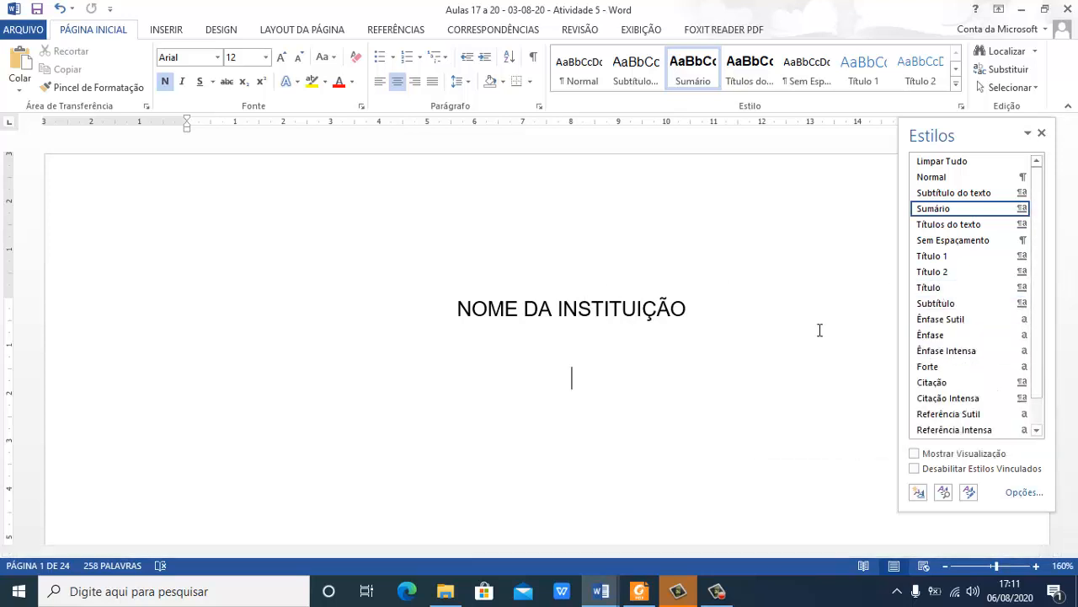
Check which style the NOME DA INSTITUIÇÃO heading and the line below it use, and review the opening pages up to the monograph note
{"action": "left_click", "coordinate": [702, 307]}
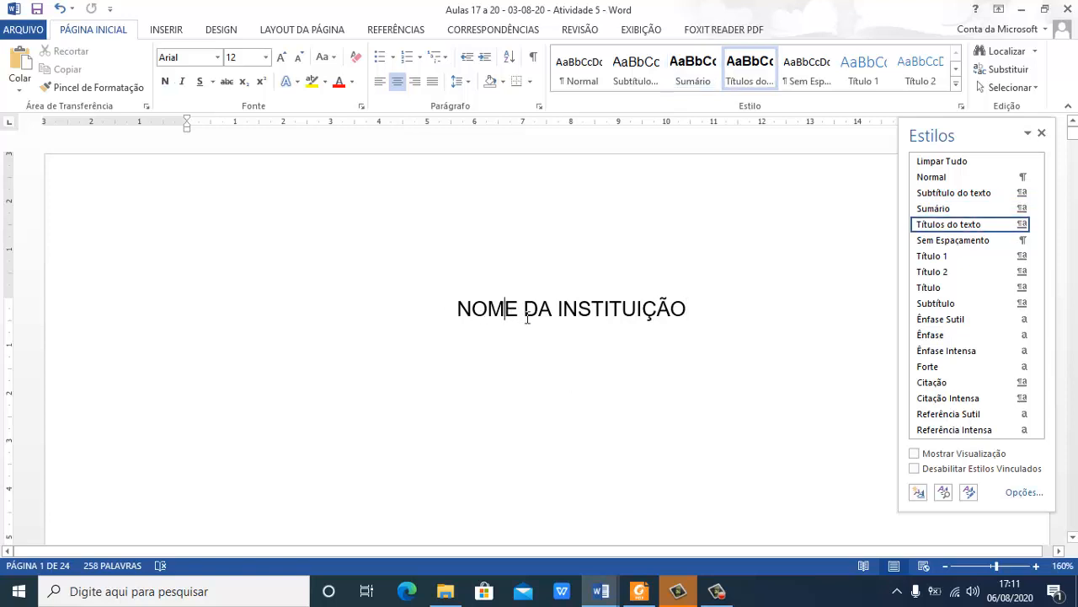
{"action": "left_click", "coordinate": [573, 350]}
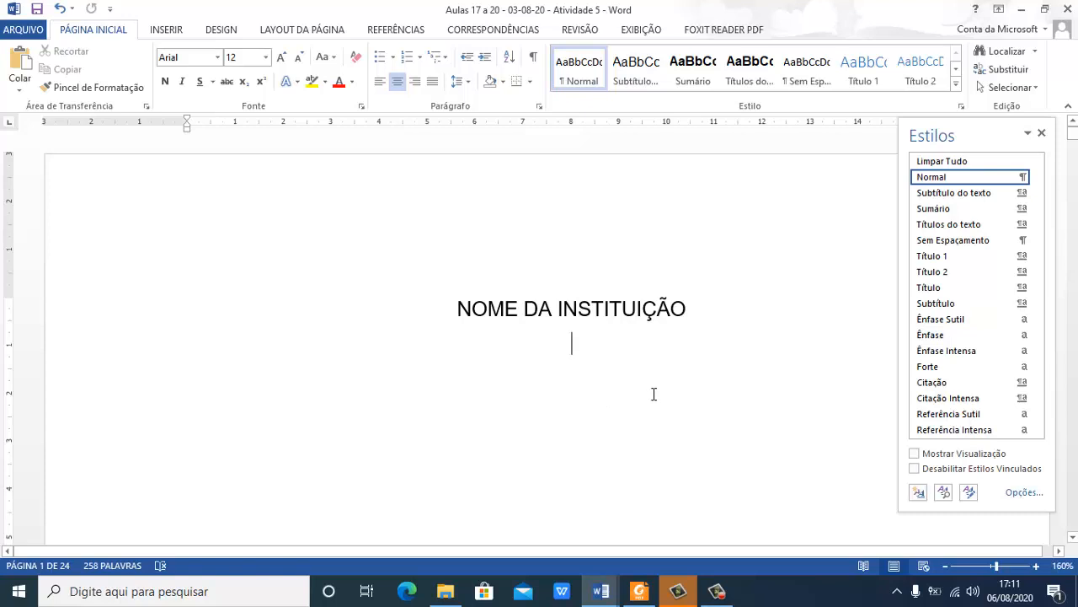
{"action": "scroll", "coordinate": [674, 394], "scroll_direction": "down", "scroll_amount": 5}
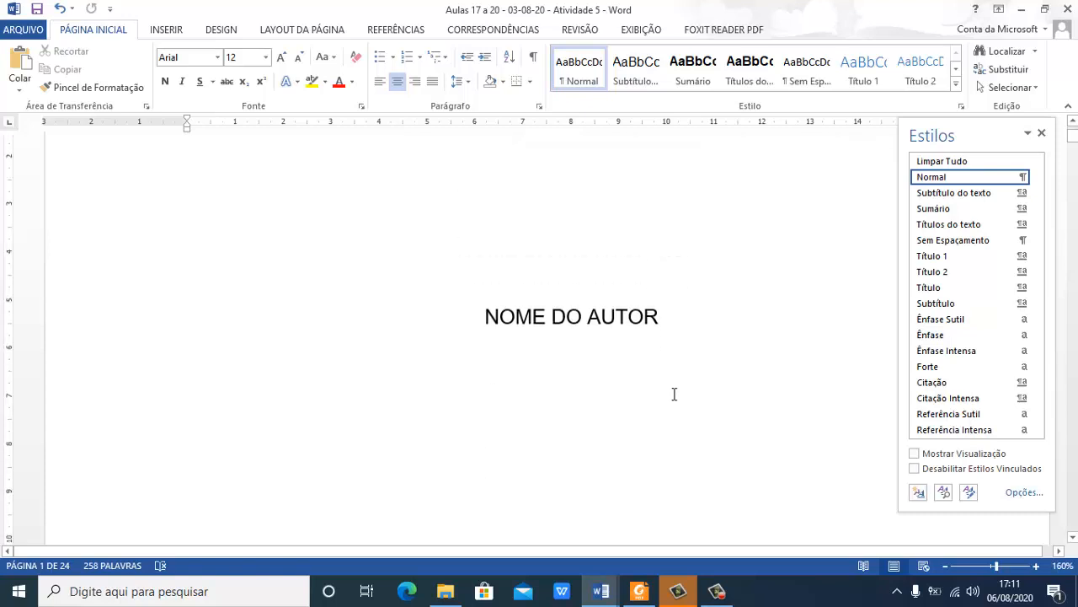
{"action": "scroll", "coordinate": [674, 394], "scroll_direction": "down", "scroll_amount": 6, "text": "ctrl"}
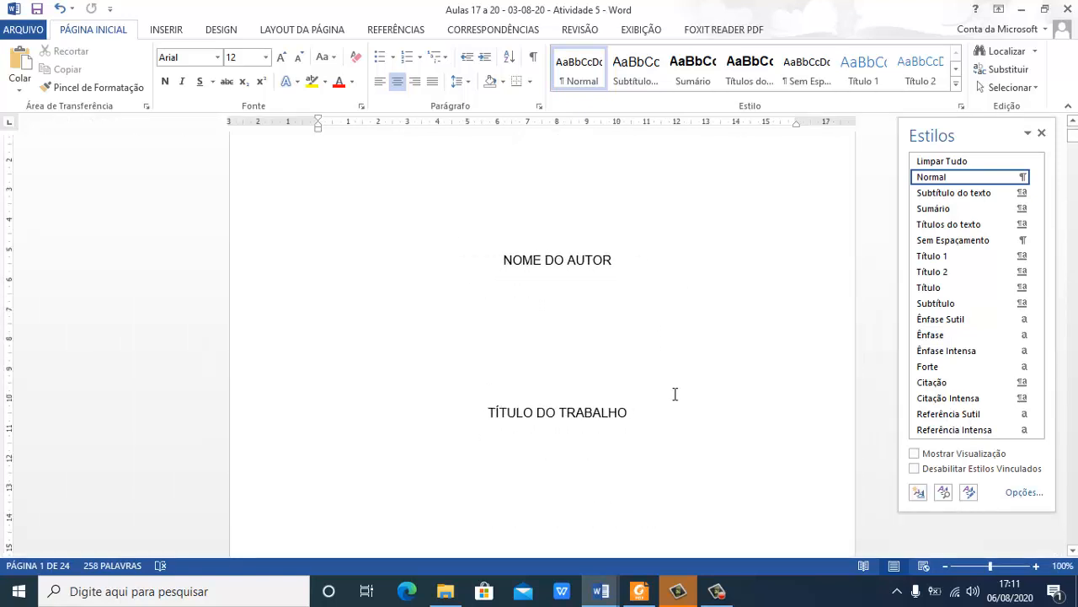
{"action": "scroll", "coordinate": [674, 393], "scroll_direction": "down", "scroll_amount": 10}
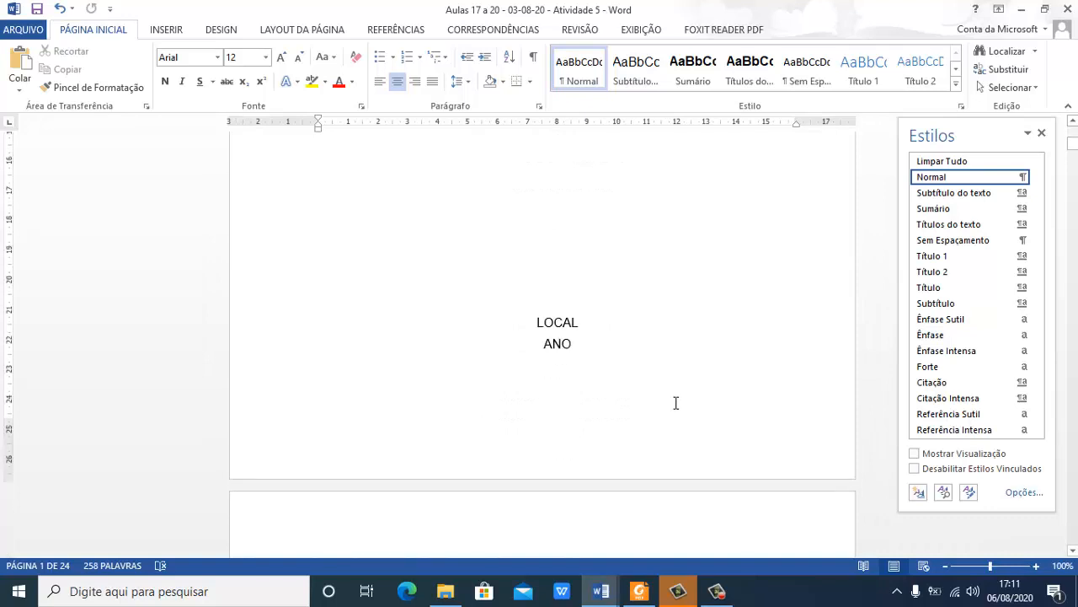
{"action": "scroll", "coordinate": [675, 403], "scroll_direction": "down", "scroll_amount": 8}
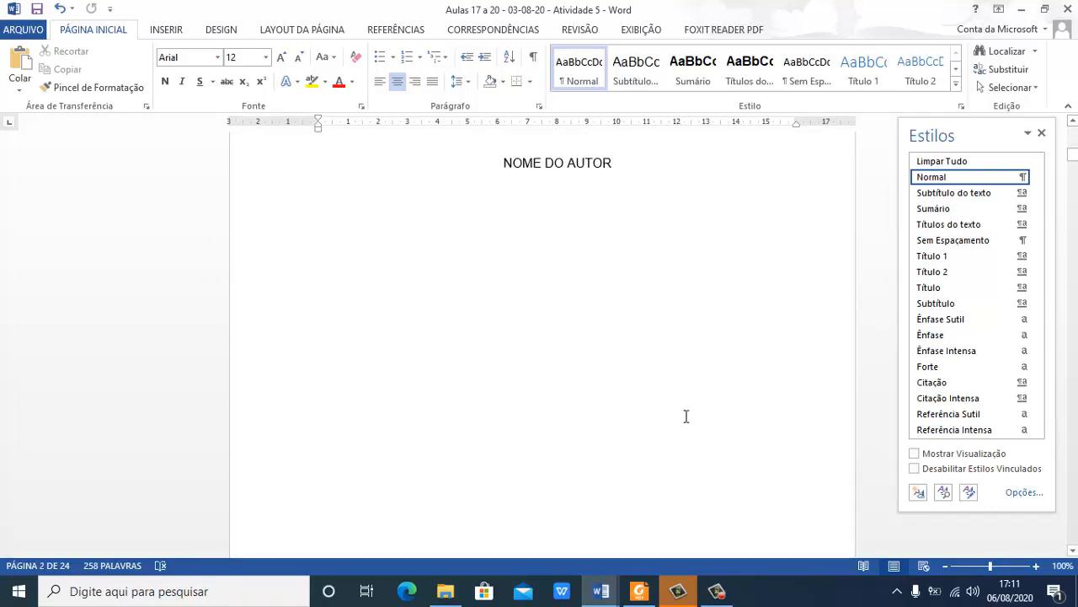
{"action": "scroll", "coordinate": [686, 416], "scroll_direction": "down", "scroll_amount": 2}
{"action": "scroll", "coordinate": [687, 416], "scroll_direction": "up", "scroll_amount": 8}
{"action": "scroll", "coordinate": [686, 417], "scroll_direction": "down", "scroll_amount": 6}
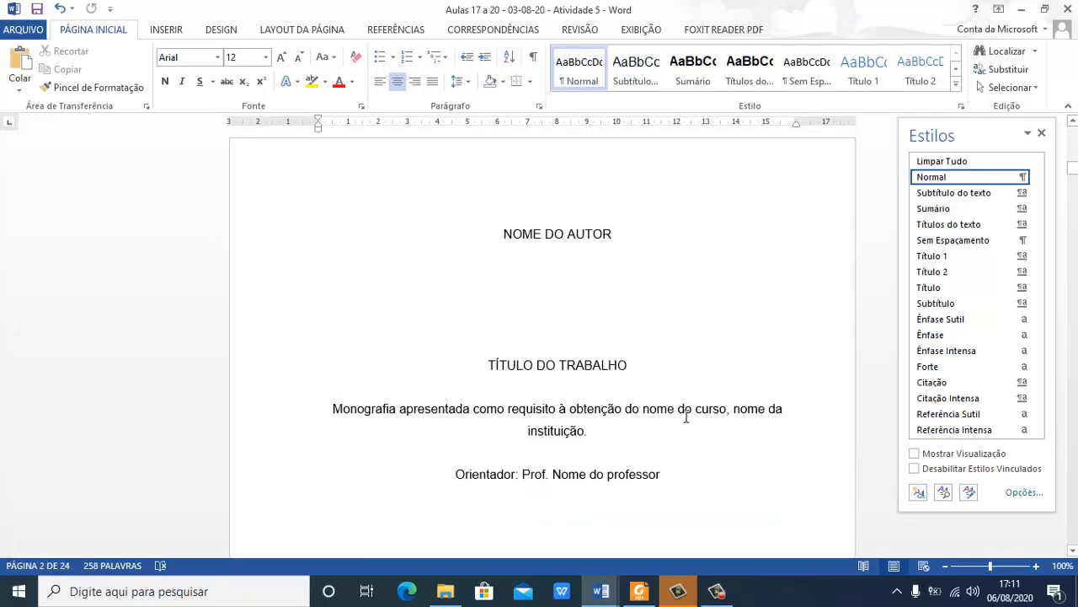
{"action": "scroll", "coordinate": [688, 413], "scroll_direction": "down", "scroll_amount": 2}
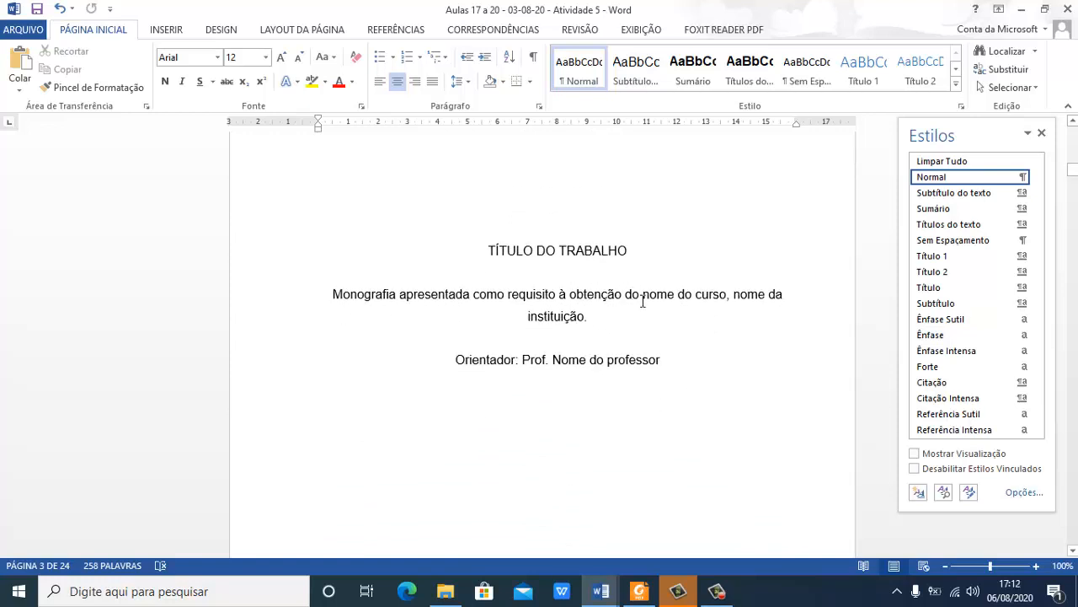
{"action": "scroll", "coordinate": [711, 373], "scroll_direction": "up", "scroll_amount": 4}
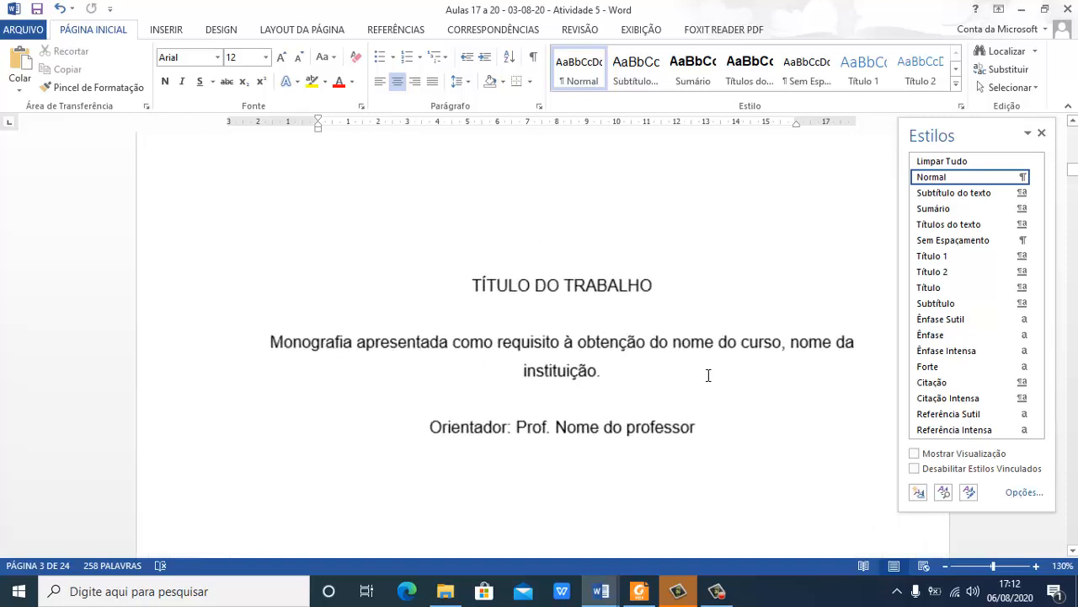
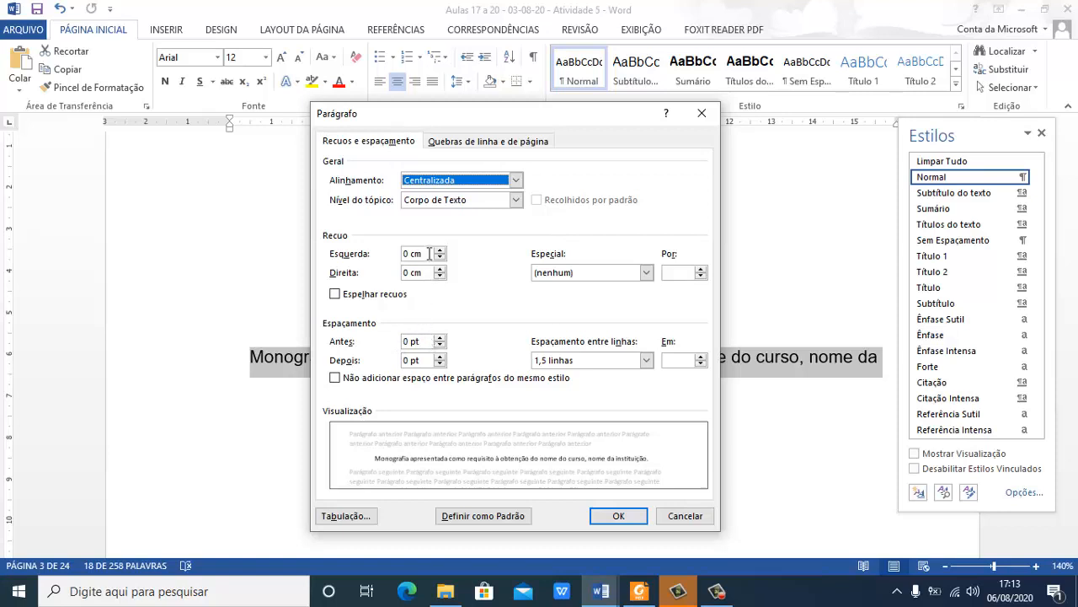
Set the left indent of the selected monograph note and advisor lines to 8 cm, consulting the handout in Foxit Reader for the value
{"action": "left_click_drag", "start_coordinate": [429, 252], "coordinate": [402, 261]}
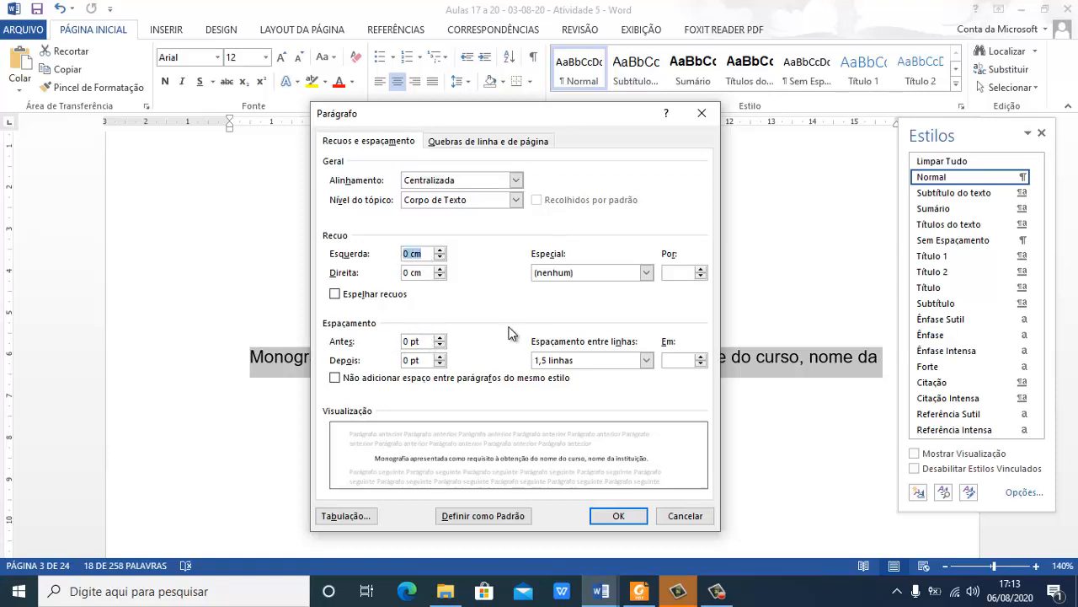
{"action": "left_click", "coordinate": [639, 591]}
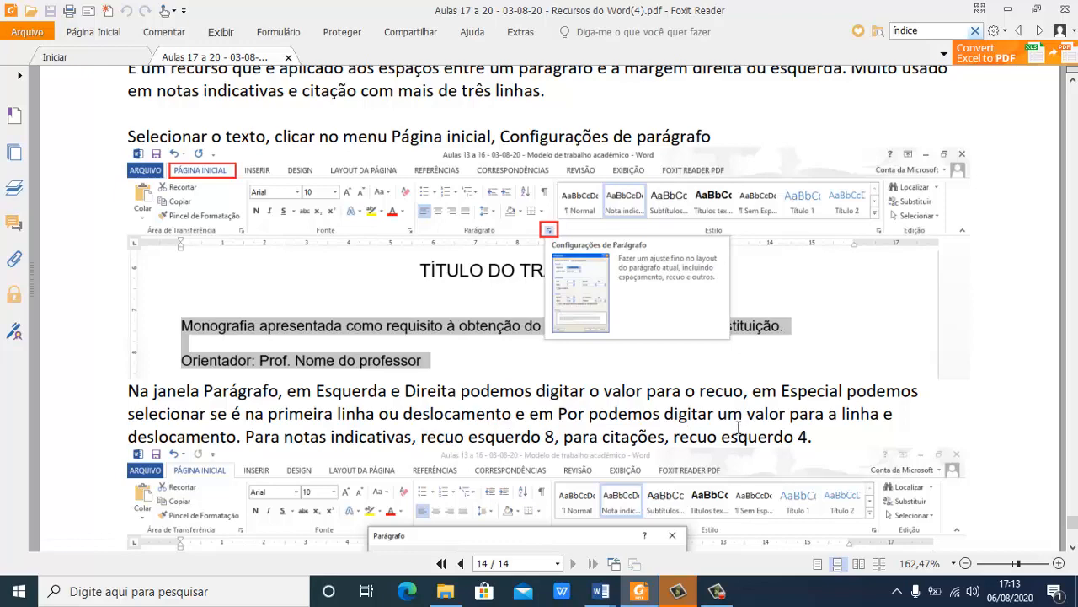
{"action": "key", "text": "alt+Tab"}
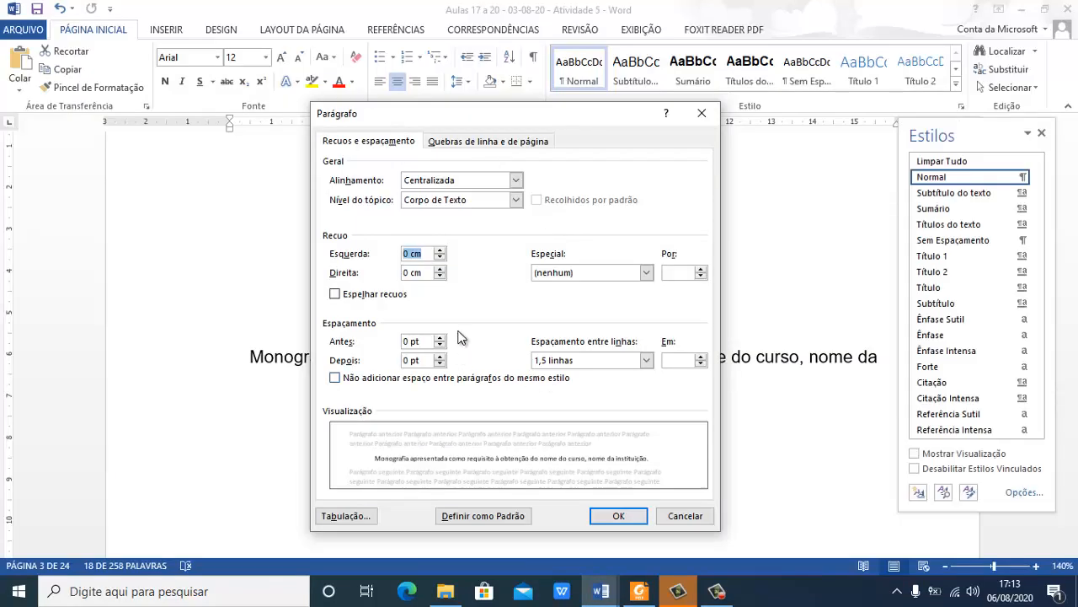
{"action": "type", "text": "8"}
{"action": "key", "text": "alt+Tab"}
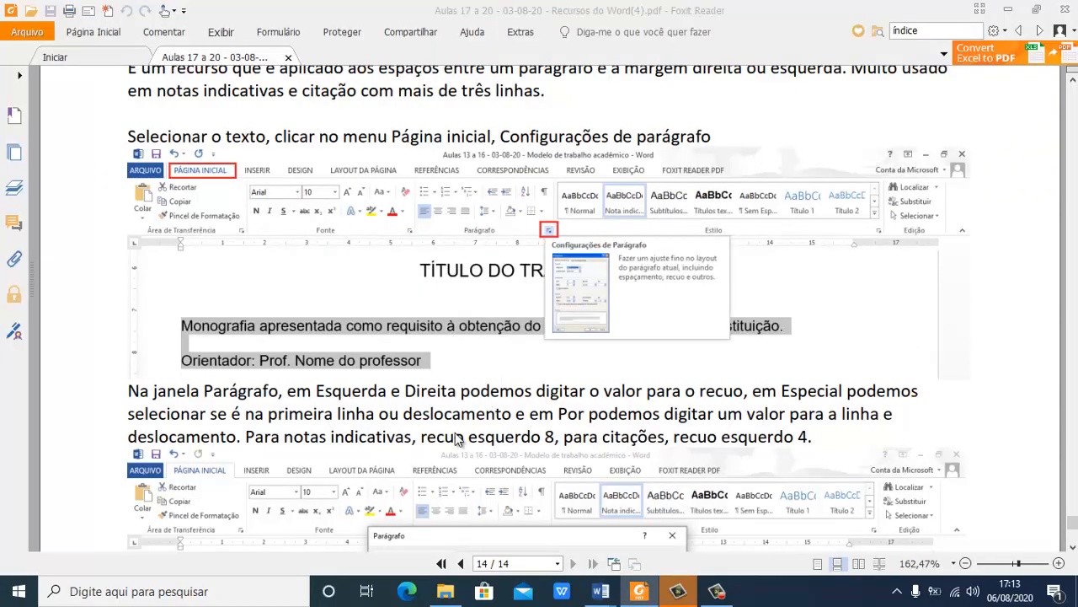
{"action": "key", "text": "alt+Tab"}
Set the line spacing of the monograph note and advisor lines to Simples and apply the paragraph settings
{"action": "left_click", "coordinate": [601, 360]}
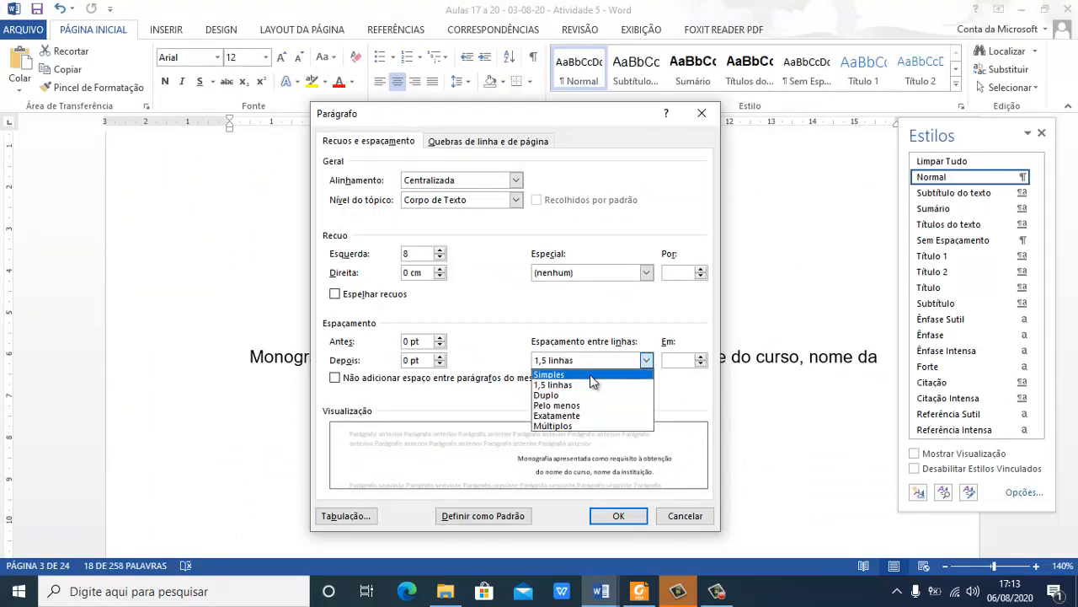
{"action": "left_click", "coordinate": [590, 374]}
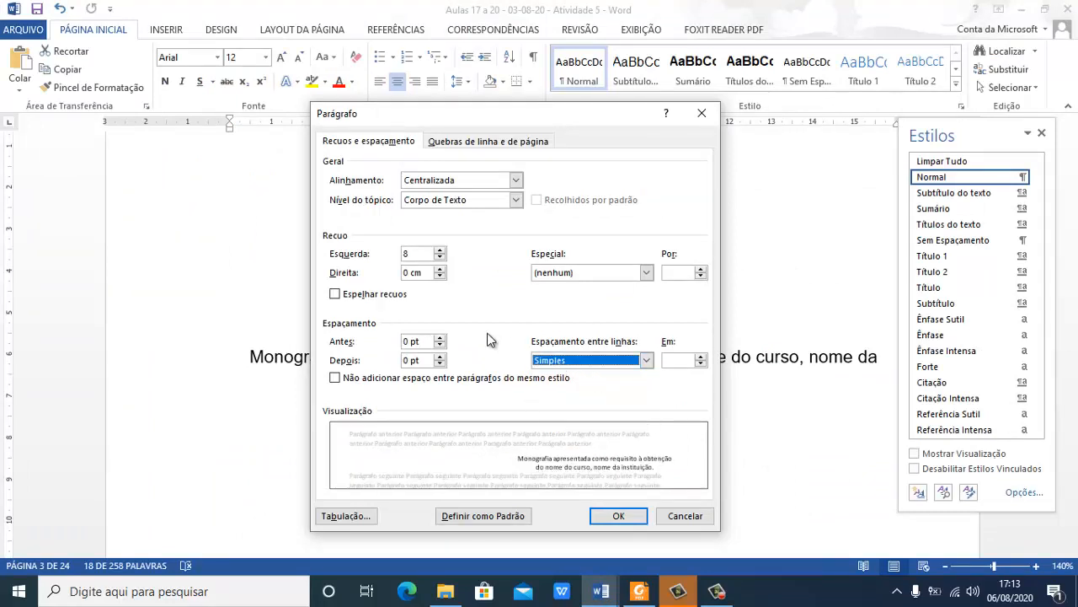
{"action": "left_click", "coordinate": [612, 516]}
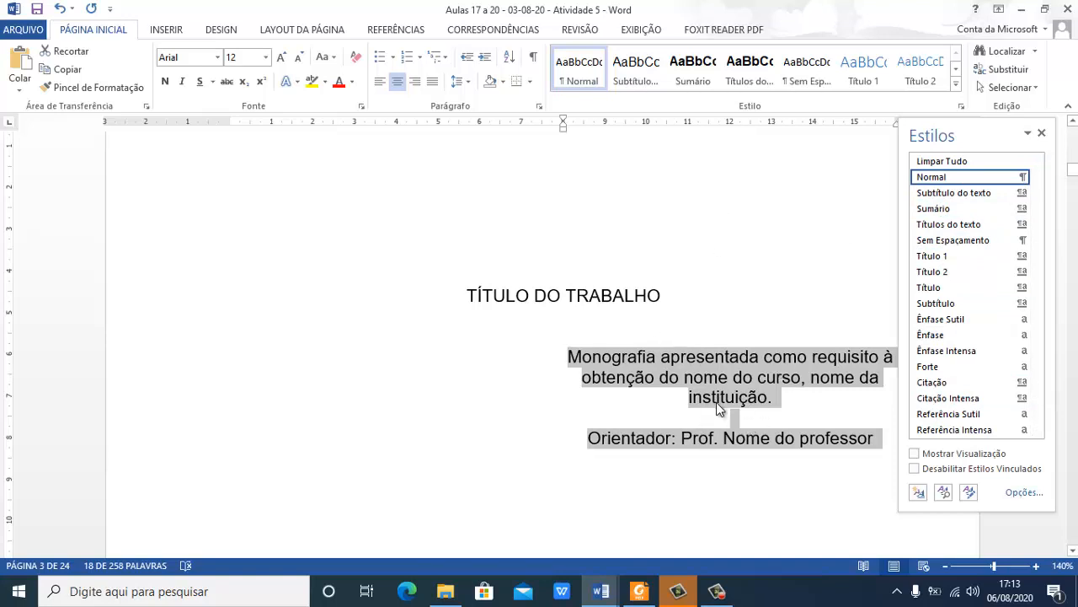
Reduce the monograph note and advisor lines to font size 10, align them left and deselect them
{"action": "left_click", "coordinate": [266, 57]}
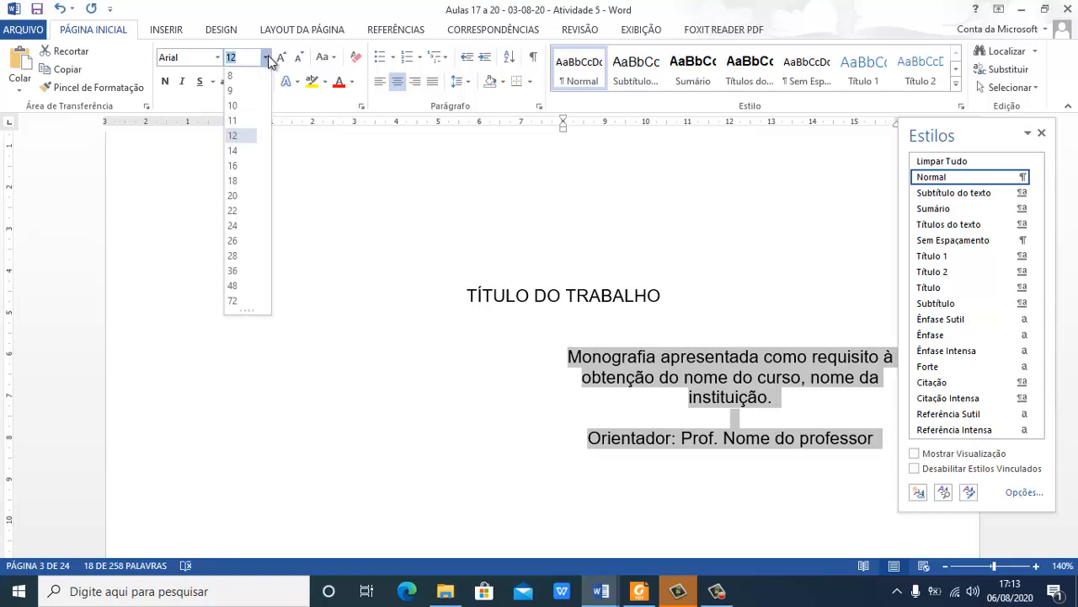
{"action": "left_click", "coordinate": [244, 105]}
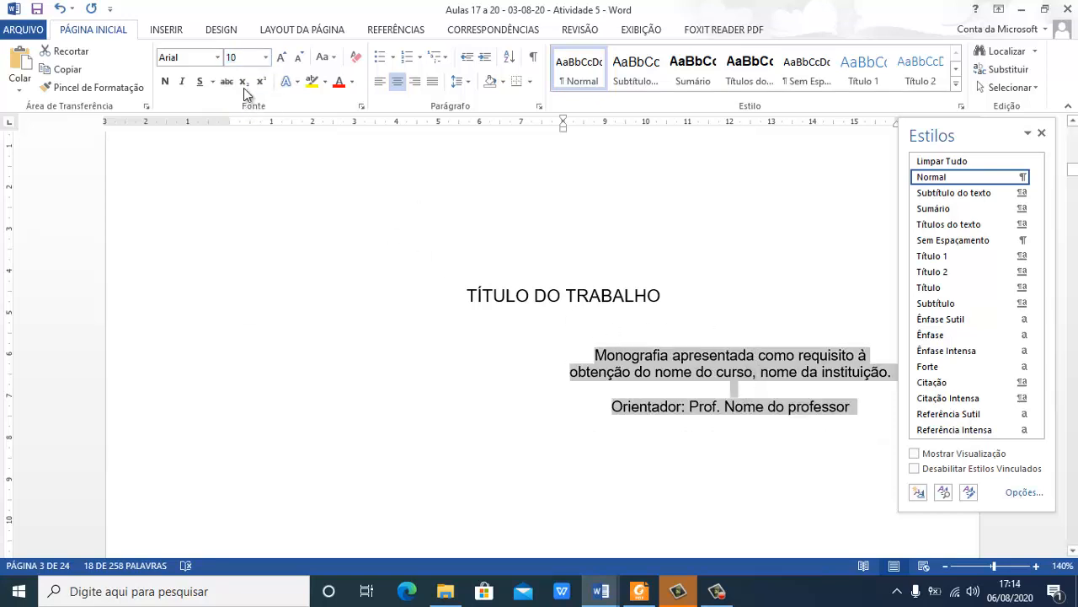
{"action": "left_click", "coordinate": [381, 82]}
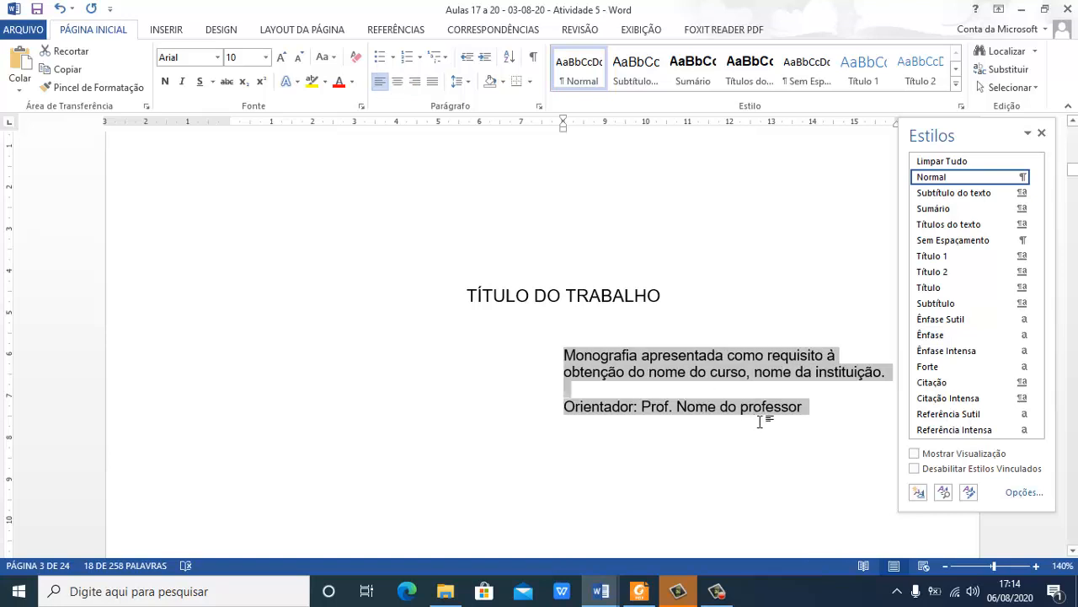
{"action": "left_click", "coordinate": [741, 389]}
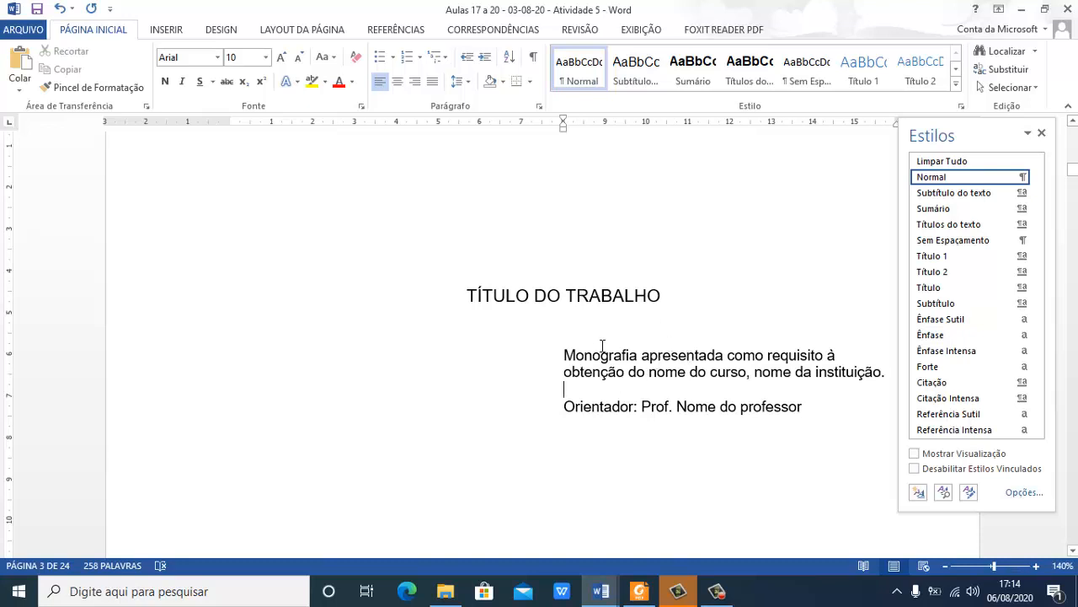
Delete a blank line above LOCAL on the monograph note page to pull ANO back onto it
{"action": "scroll", "coordinate": [604, 354], "scroll_direction": "down", "scroll_amount": 10}
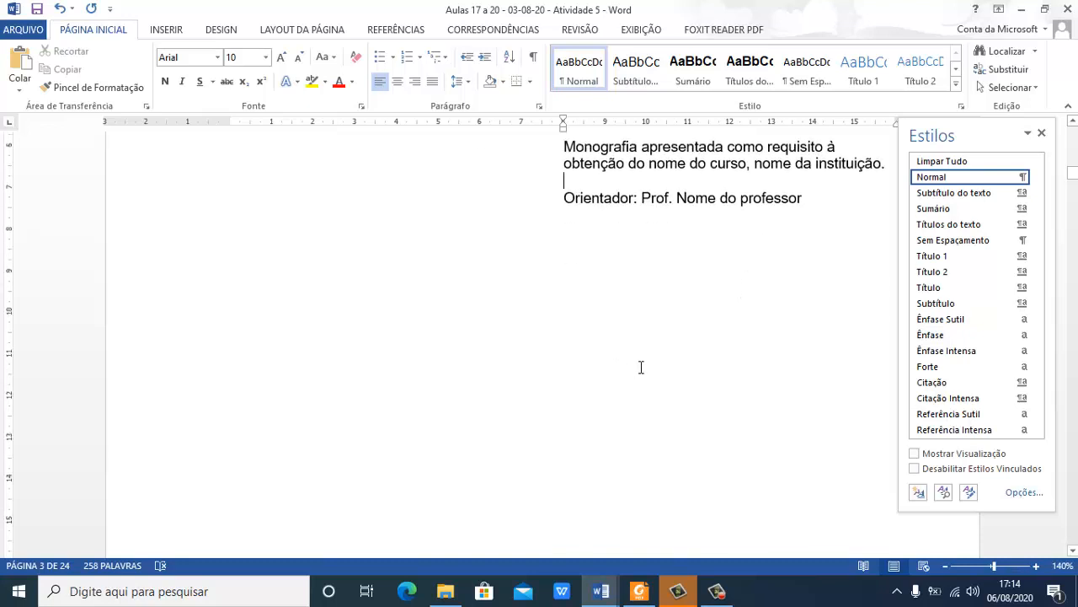
{"action": "scroll", "coordinate": [622, 331], "scroll_direction": "down", "scroll_amount": 10}
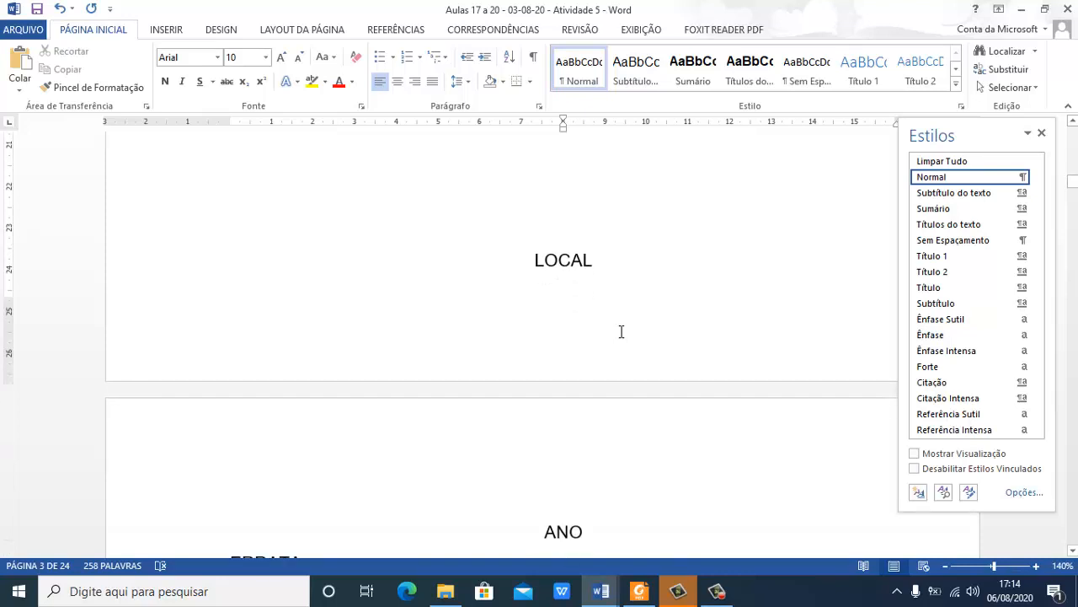
{"action": "scroll", "coordinate": [590, 295], "scroll_direction": "up", "scroll_amount": 5}
{"action": "left_click", "coordinate": [563, 316]}
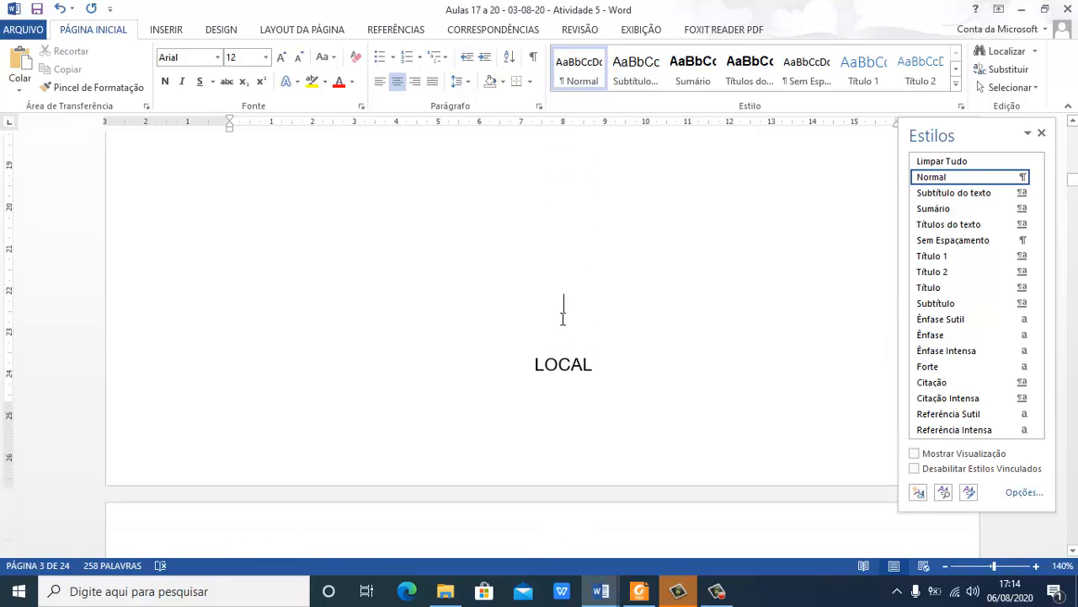
{"action": "key", "text": "Delete"}
Select the ERRATA heading line on the page following the monograph note page
{"action": "scroll", "coordinate": [574, 347], "scroll_direction": "down", "scroll_amount": 5}
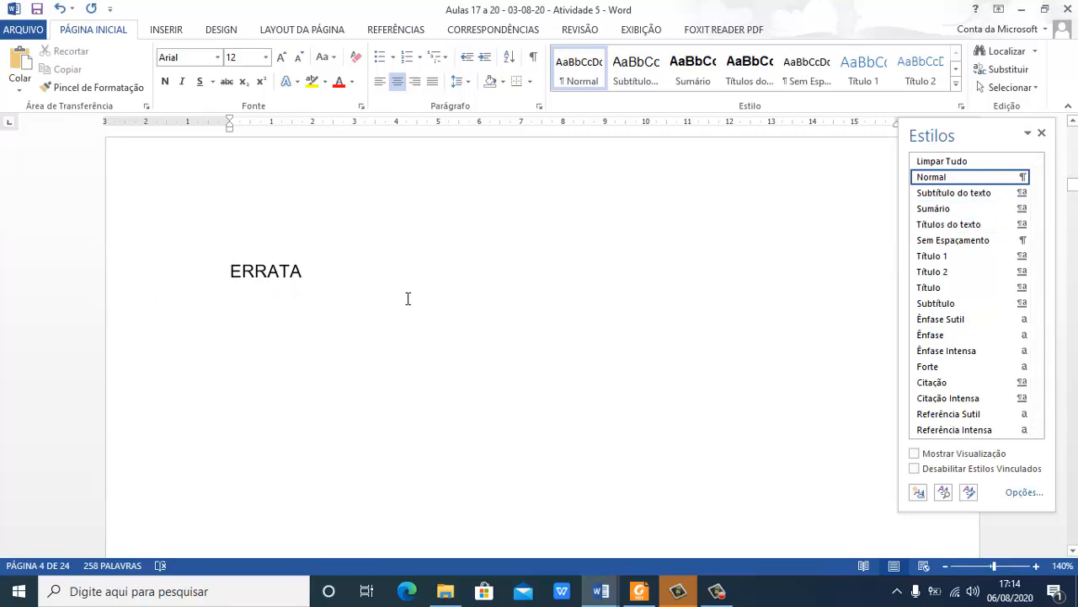
{"action": "scroll", "coordinate": [409, 298], "scroll_direction": "down", "scroll_amount": 5, "text": "ctrl"}
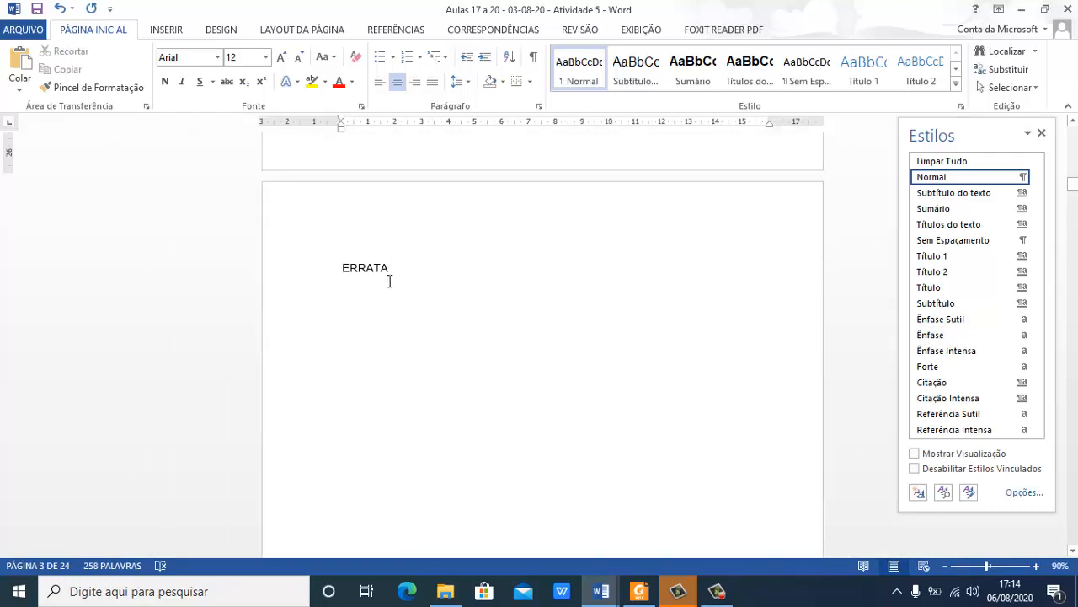
{"action": "scroll", "coordinate": [425, 299], "scroll_direction": "down", "scroll_amount": 3}
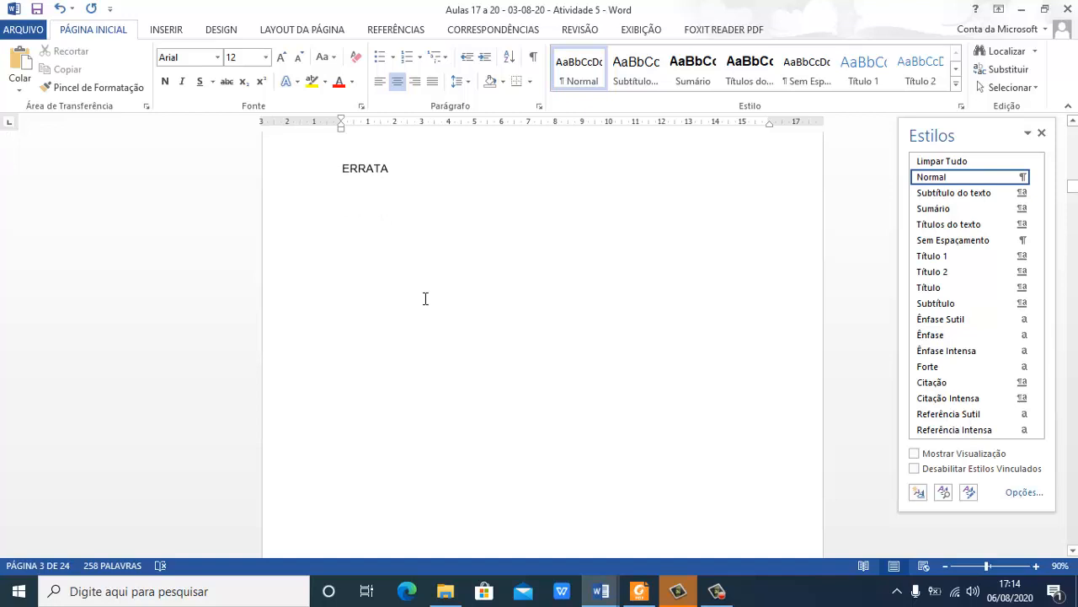
{"action": "scroll", "coordinate": [426, 298], "scroll_direction": "up", "scroll_amount": 2}
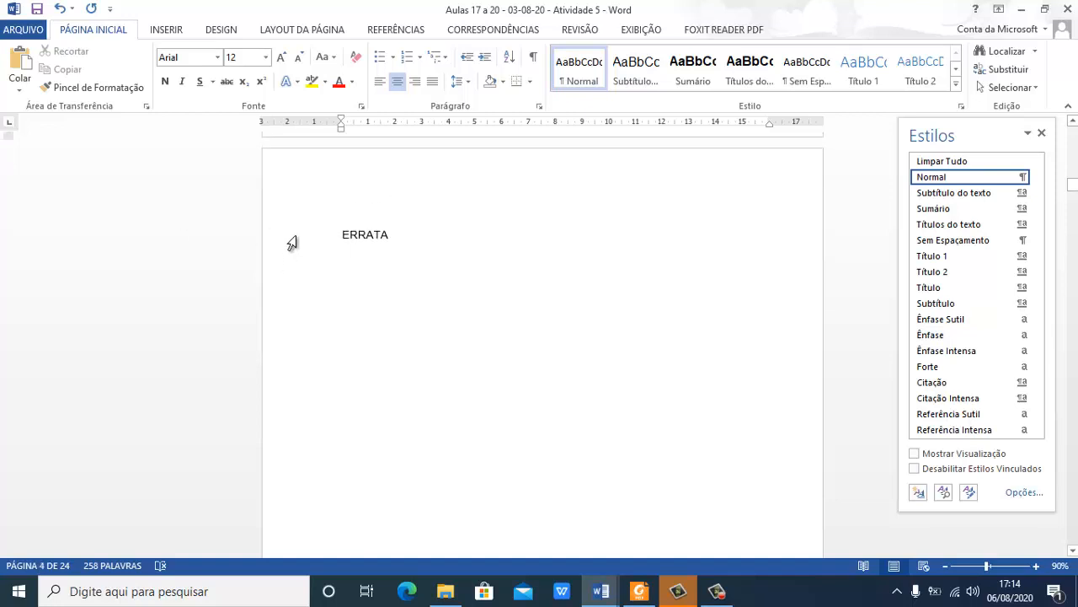
{"action": "left_click", "coordinate": [284, 245]}
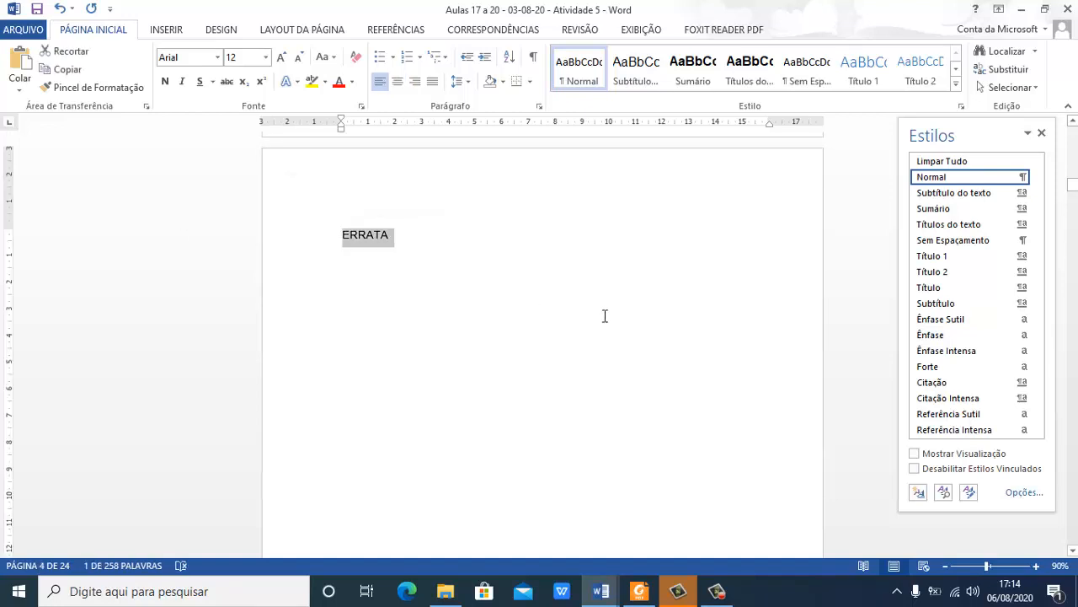
Add the FOLHA DE APROVAÇÃO and DEDICATÓRIAS headings to the current selection, keeping ERRATA selected
{"action": "scroll", "coordinate": [534, 327], "scroll_direction": "down", "scroll_amount": 1, "text": "ctrl"}
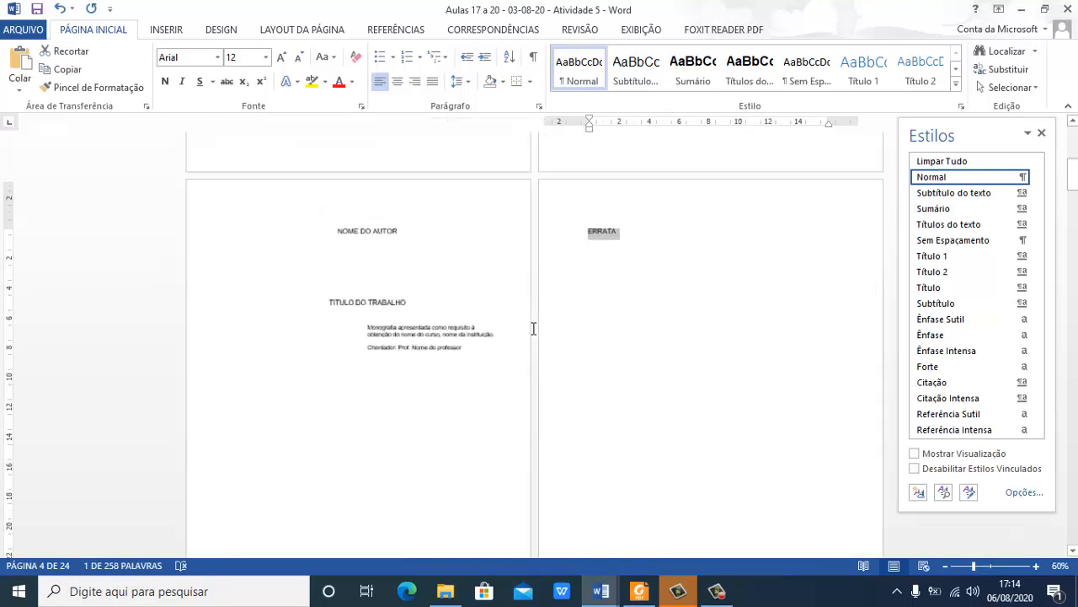
{"action": "scroll", "coordinate": [474, 228], "scroll_direction": "up", "scroll_amount": 2, "text": "ctrl"}
{"action": "scroll", "coordinate": [549, 344], "scroll_direction": "down", "scroll_amount": 5}
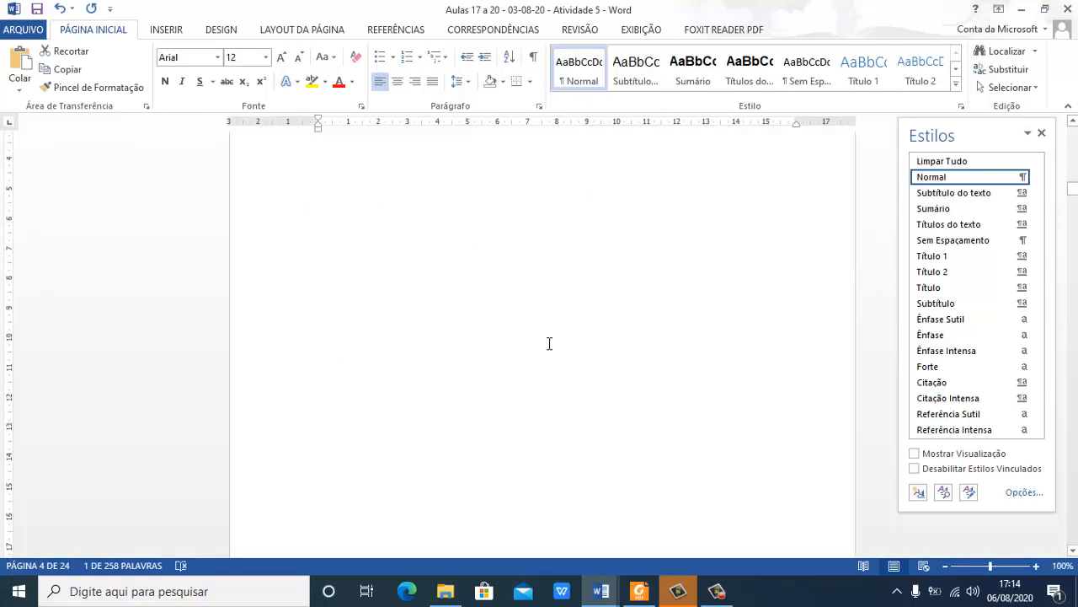
{"action": "scroll", "coordinate": [549, 344], "scroll_direction": "down", "scroll_amount": 5}
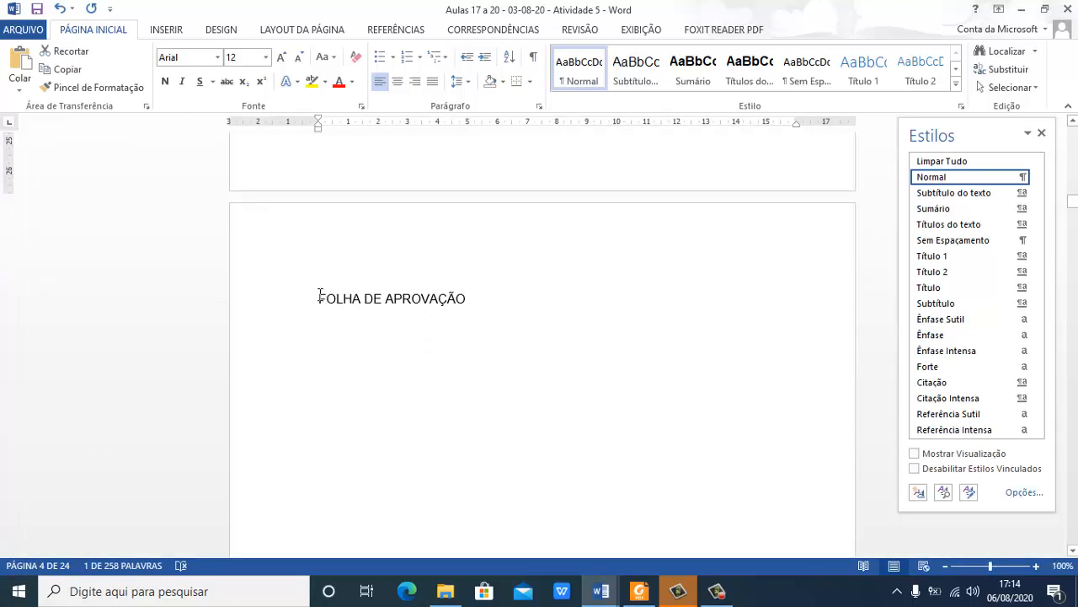
{"action": "left_click", "coordinate": [264, 304]}
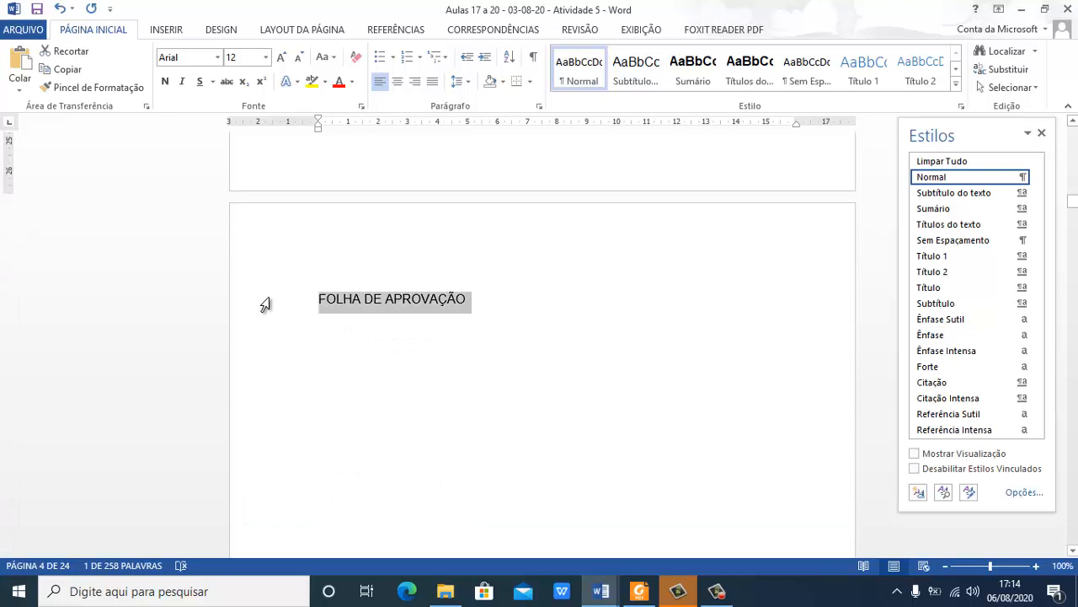
{"action": "scroll", "coordinate": [554, 387], "scroll_direction": "down", "scroll_amount": 5}
{"action": "scroll", "coordinate": [553, 398], "scroll_direction": "down", "scroll_amount": 10}
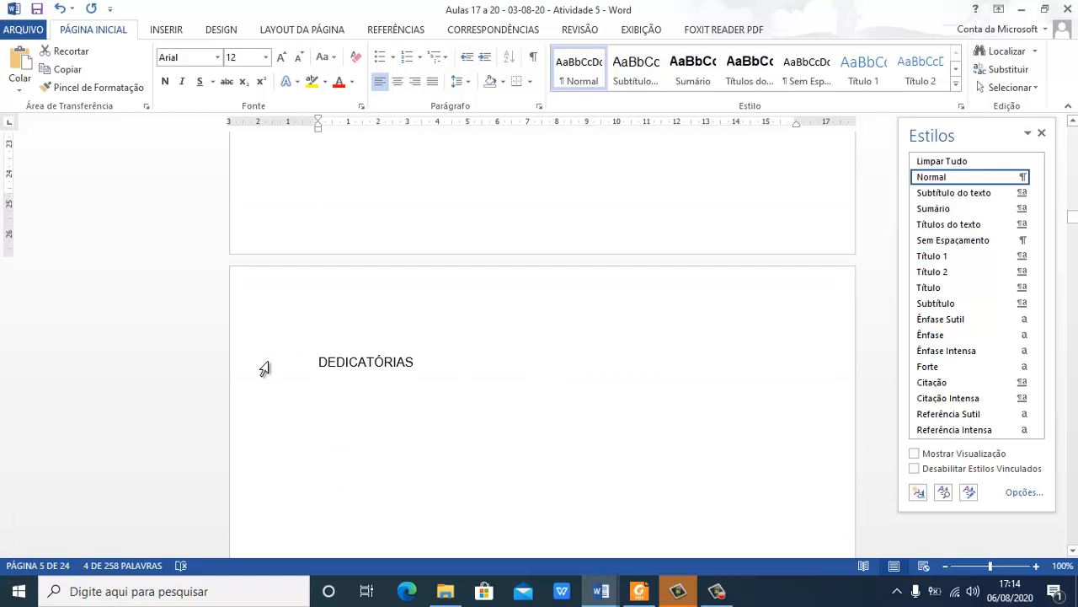
{"action": "left_click", "coordinate": [263, 368]}
Add the heading on the page after DEDICATÓRIAS and the RESUMO NA LÍNGUA VERNÁCULA heading to the selection
{"action": "scroll", "coordinate": [691, 409], "scroll_direction": "down", "scroll_amount": 8}
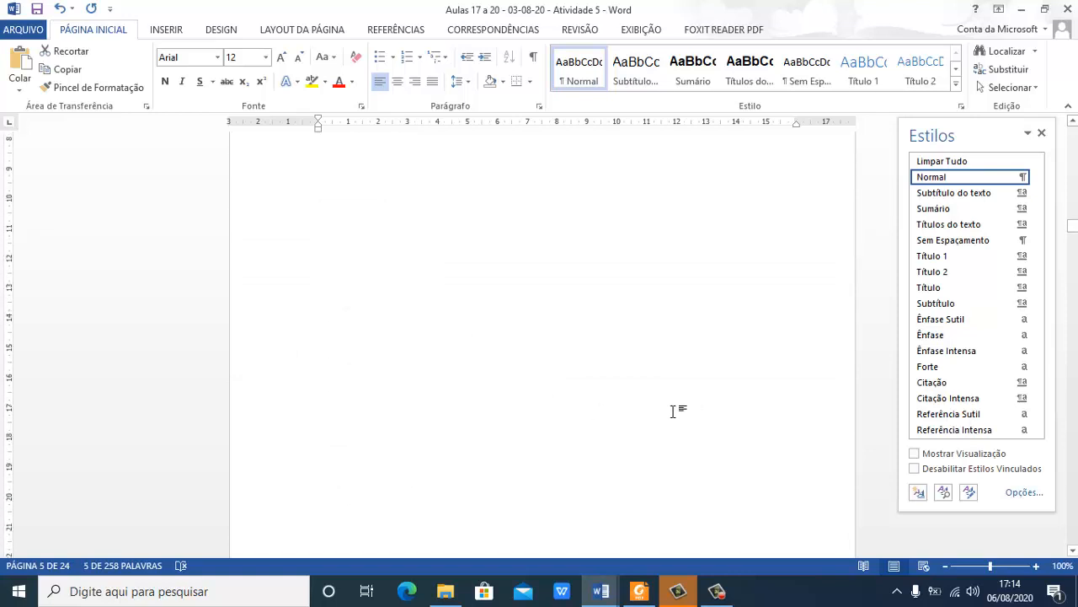
{"action": "scroll", "coordinate": [670, 411], "scroll_direction": "down", "scroll_amount": 8}
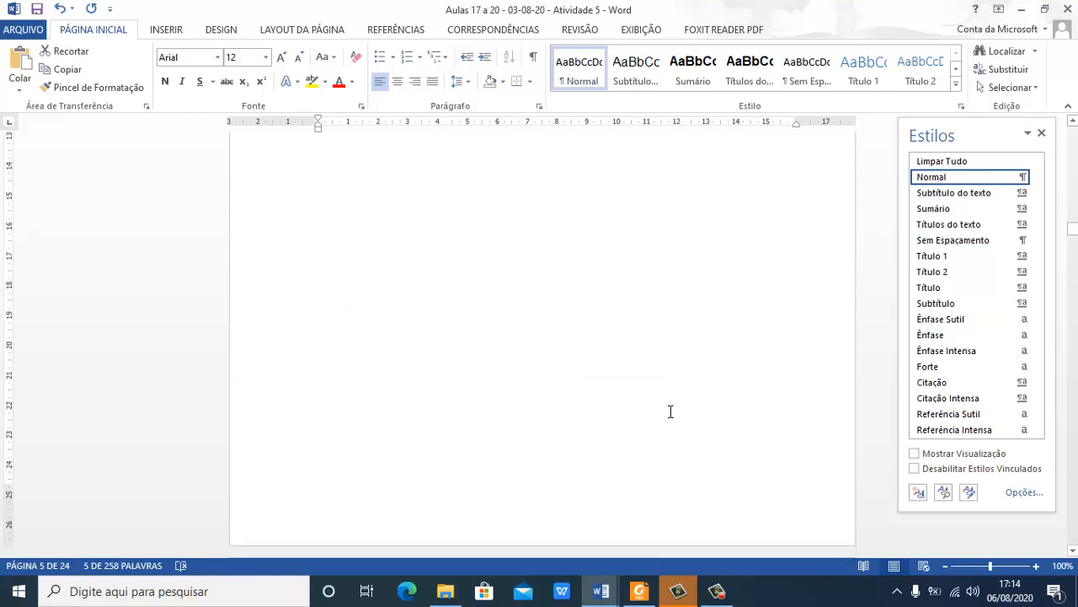
{"action": "left_click", "coordinate": [257, 427]}
{"action": "scroll", "coordinate": [474, 421], "scroll_direction": "down", "scroll_amount": 12}
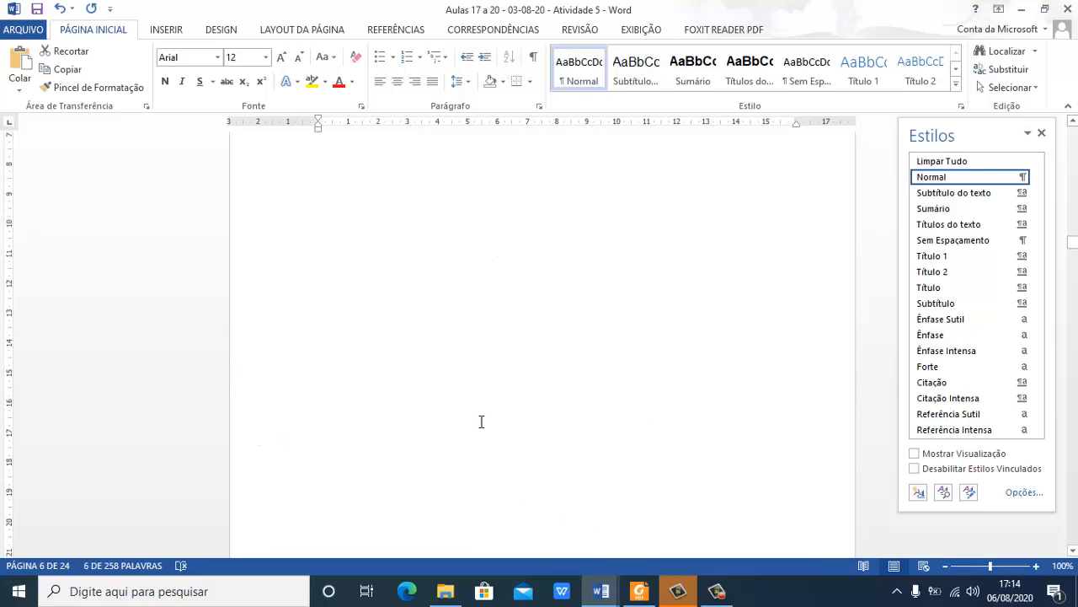
{"action": "scroll", "coordinate": [481, 420], "scroll_direction": "down", "scroll_amount": 8}
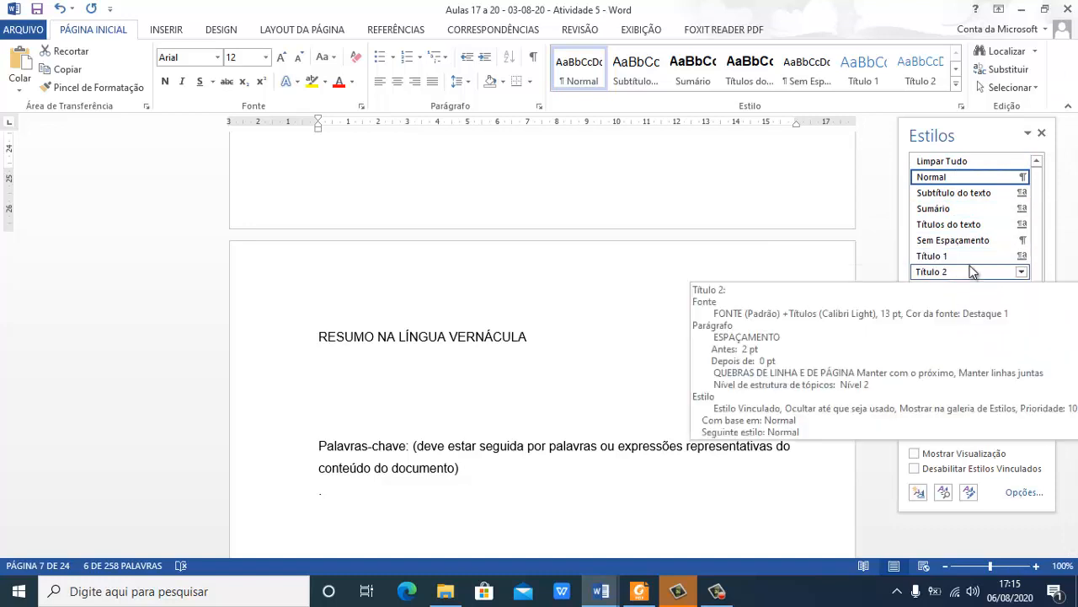
{"action": "left_click", "coordinate": [267, 340]}
Extend the multiple selection with the RESUMO EM LÍNGUA ESTRANGEIRA and LISTA DE ILUSTRAÇÕES headings
{"action": "scroll", "coordinate": [467, 380], "scroll_direction": "down", "scroll_amount": 8}
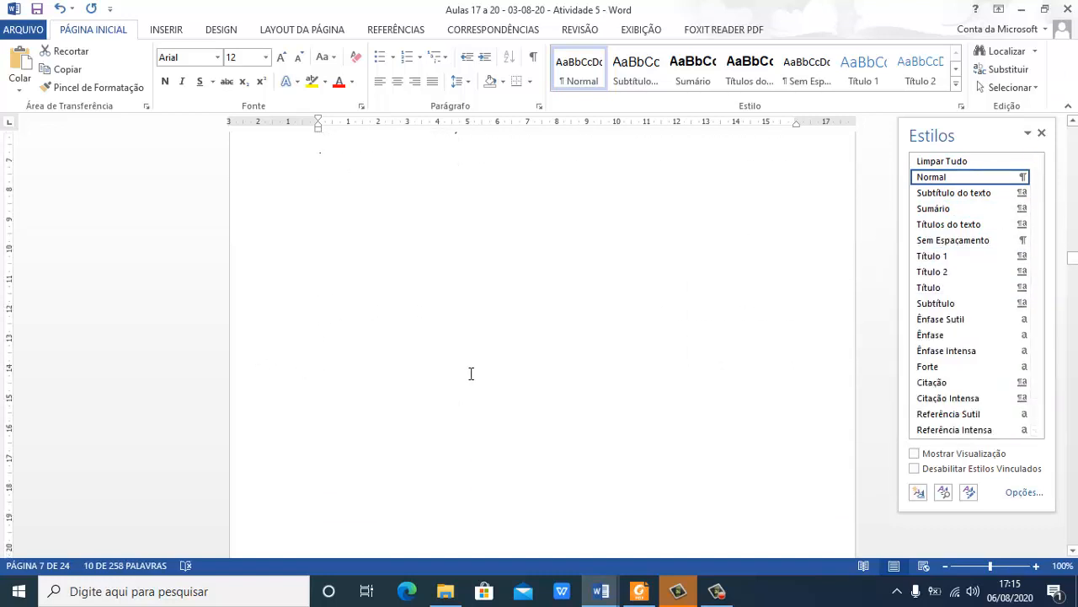
{"action": "scroll", "coordinate": [472, 375], "scroll_direction": "down", "scroll_amount": 8}
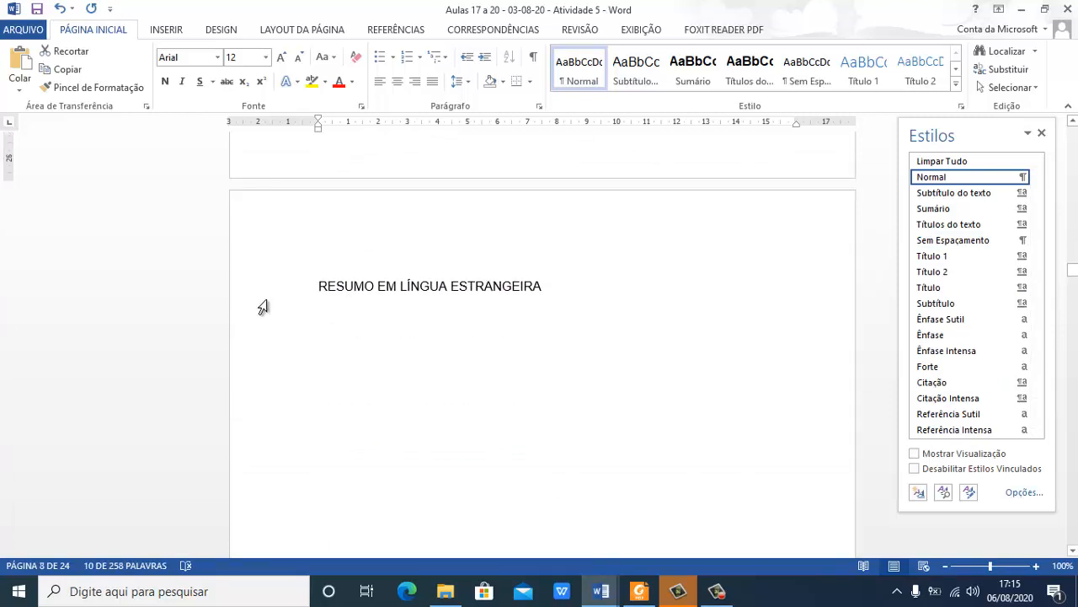
{"action": "left_click", "coordinate": [255, 292]}
{"action": "scroll", "coordinate": [494, 447], "scroll_direction": "down", "scroll_amount": 15}
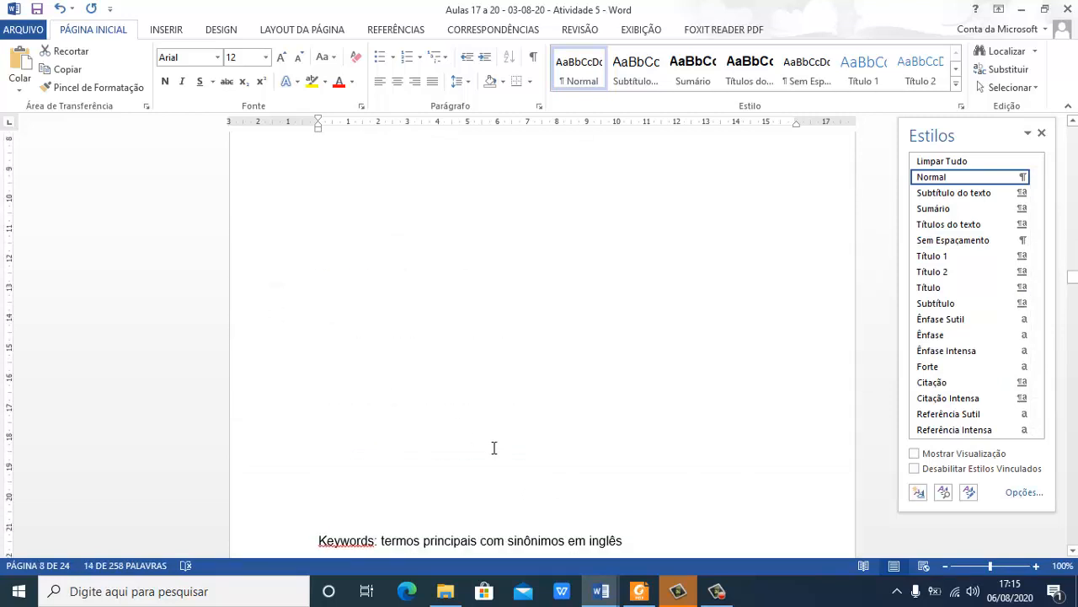
{"action": "scroll", "coordinate": [493, 447], "scroll_direction": "down", "scroll_amount": 10}
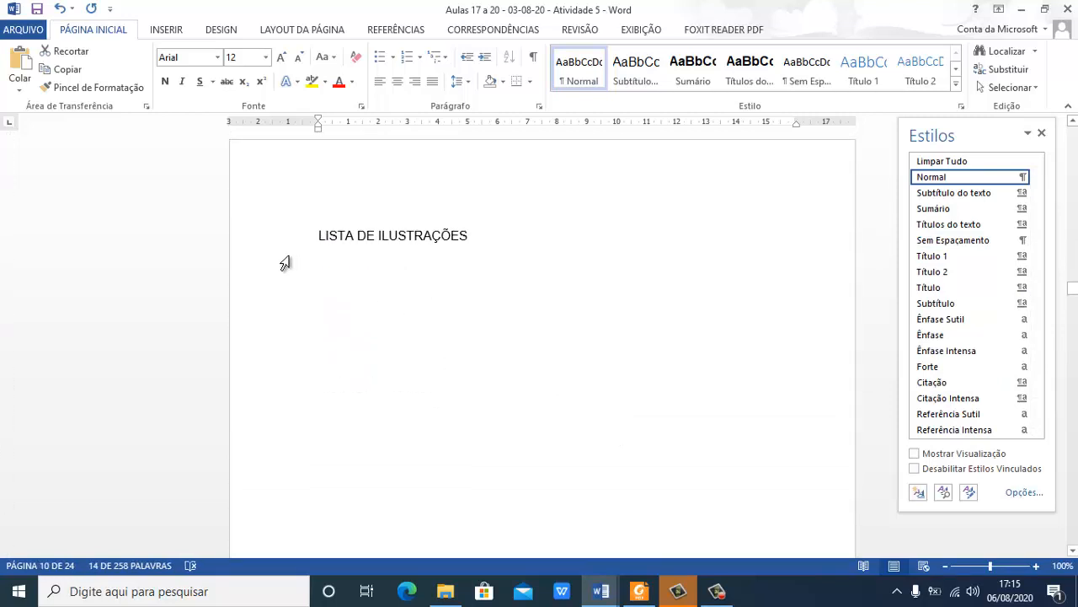
{"action": "left_click", "coordinate": [234, 235]}
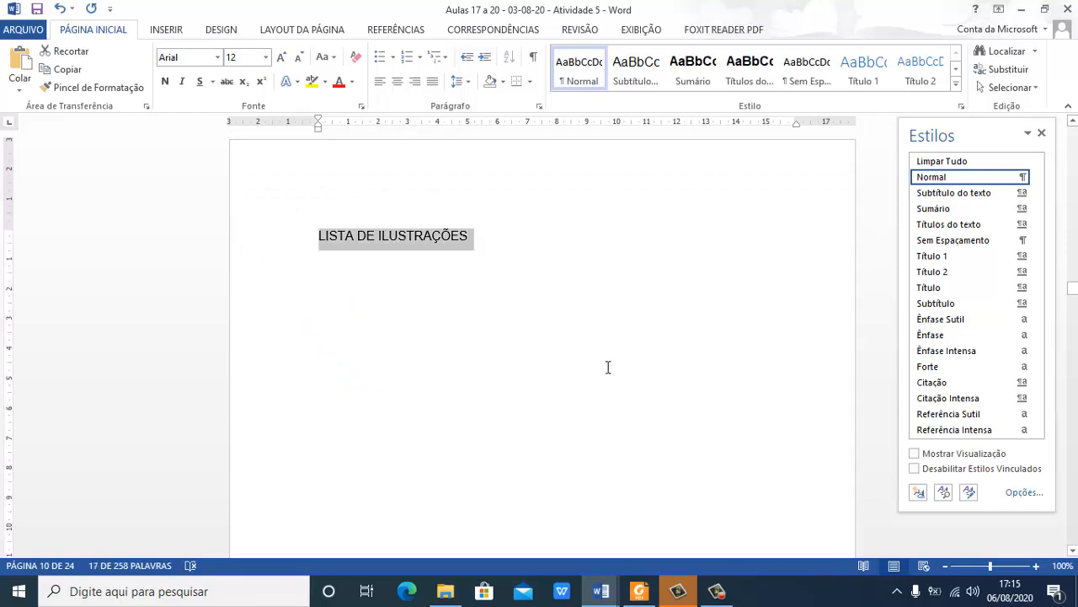
Add the EPÍGRAFE and LISTA DE TABELAS headings to the multiple selection
{"action": "scroll", "coordinate": [608, 367], "scroll_direction": "down", "scroll_amount": 8}
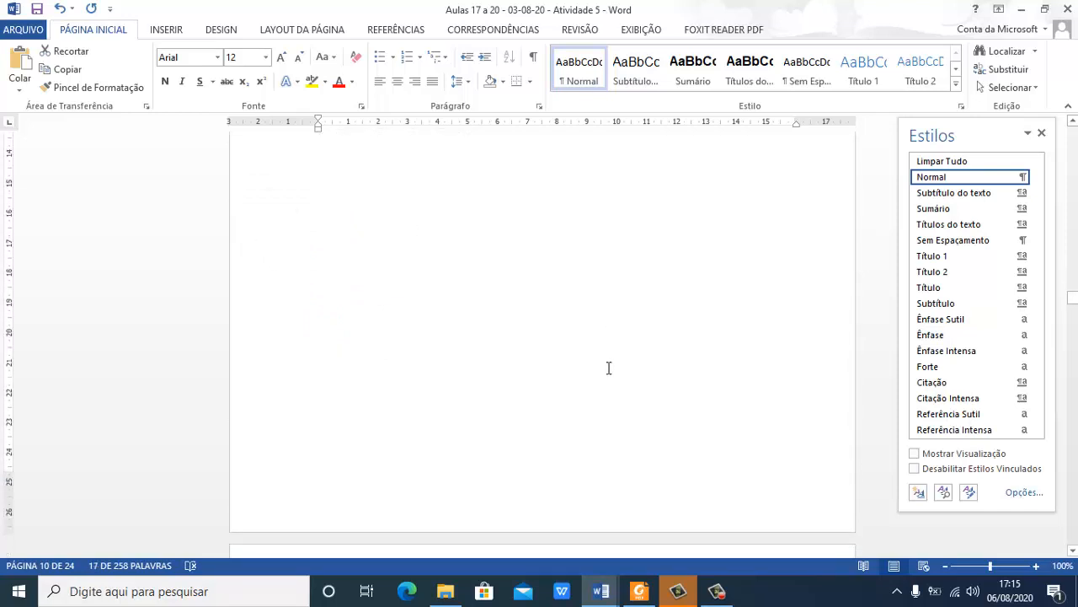
{"action": "scroll", "coordinate": [608, 368], "scroll_direction": "down", "scroll_amount": 5}
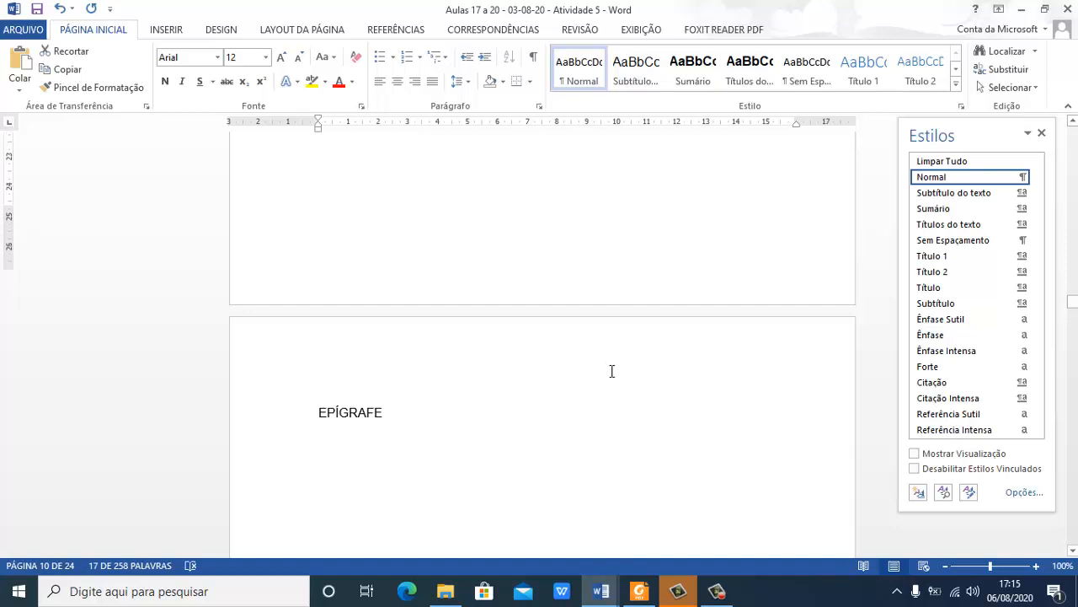
{"action": "scroll", "coordinate": [610, 369], "scroll_direction": "down", "scroll_amount": 5}
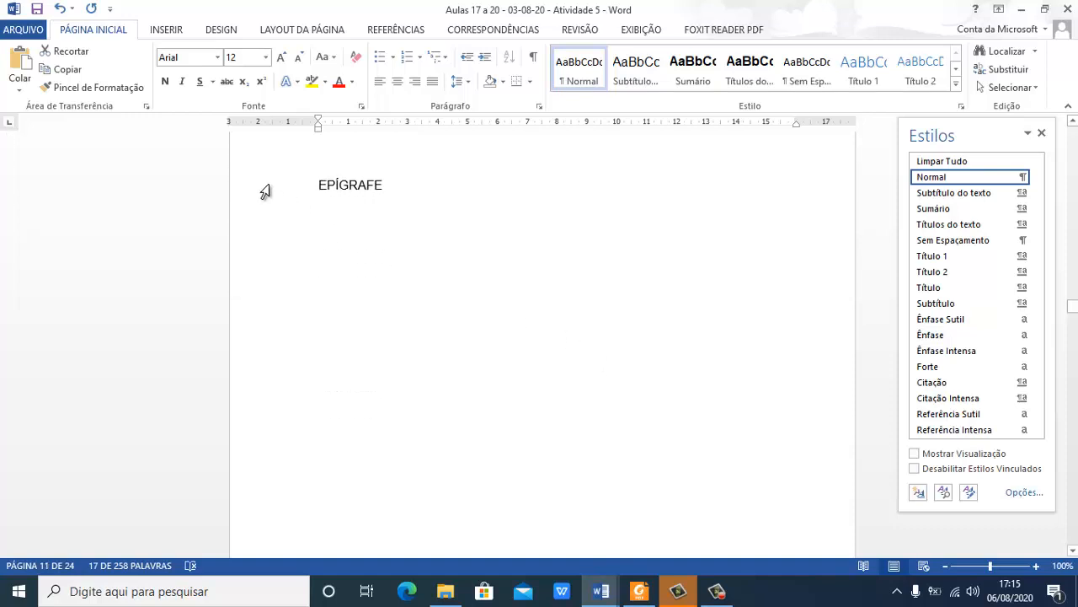
{"action": "left_click", "coordinate": [266, 192]}
{"action": "scroll", "coordinate": [559, 363], "scroll_direction": "down", "scroll_amount": 15}
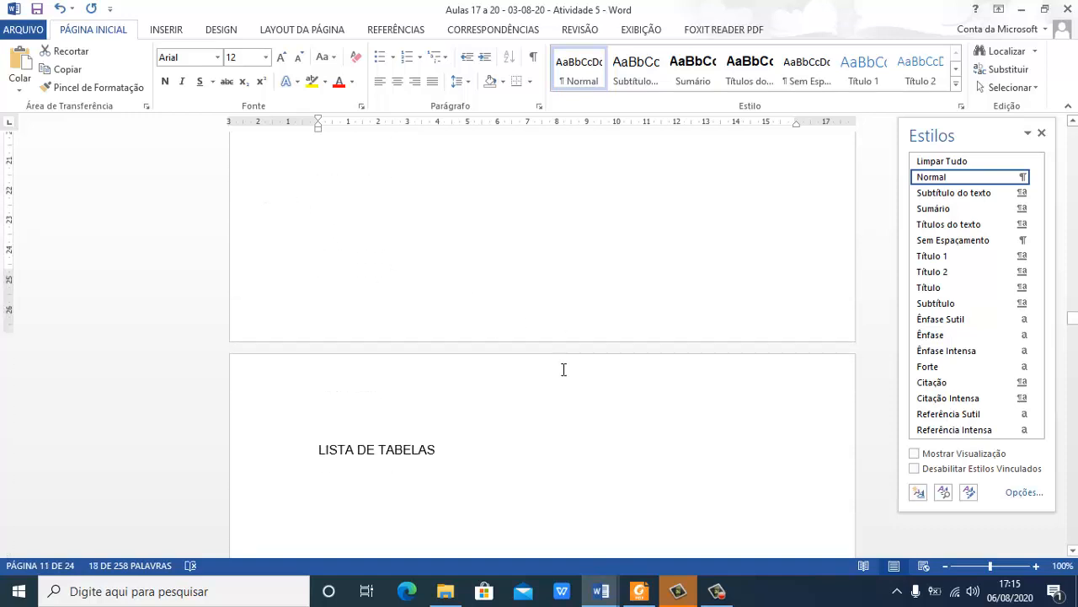
{"action": "scroll", "coordinate": [563, 369], "scroll_direction": "down", "scroll_amount": 4}
{"action": "left_click", "coordinate": [265, 290]}
Add the heading between LISTA DE TABELAS and LISTA DE SÍMBOLOS, plus LISTA DE SÍMBOLOS itself, to the selection
{"action": "scroll", "coordinate": [570, 374], "scroll_direction": "down", "scroll_amount": 4}
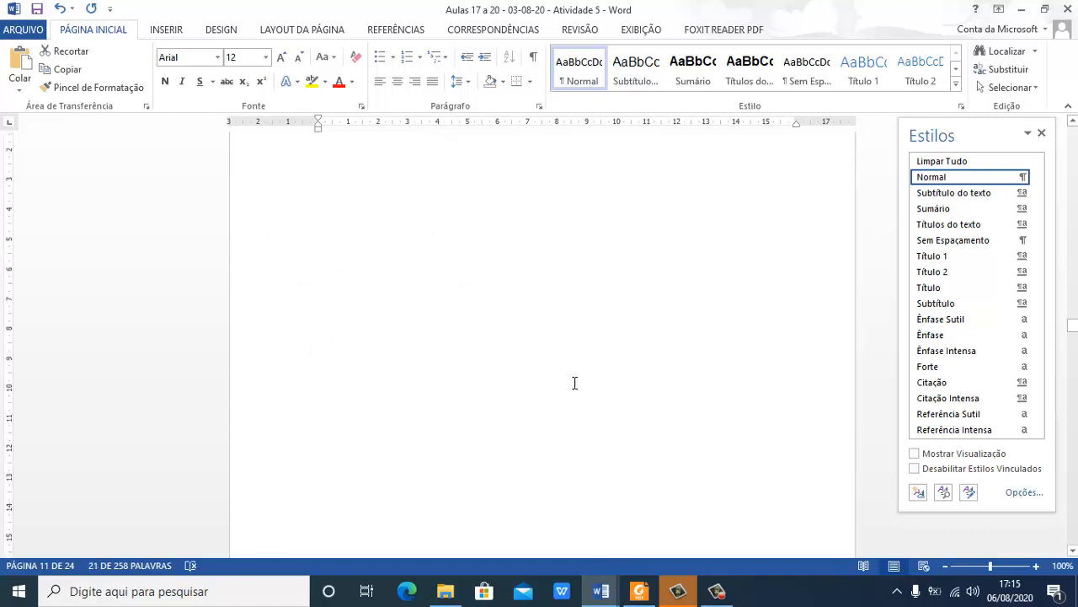
{"action": "scroll", "coordinate": [556, 387], "scroll_direction": "down", "scroll_amount": 10}
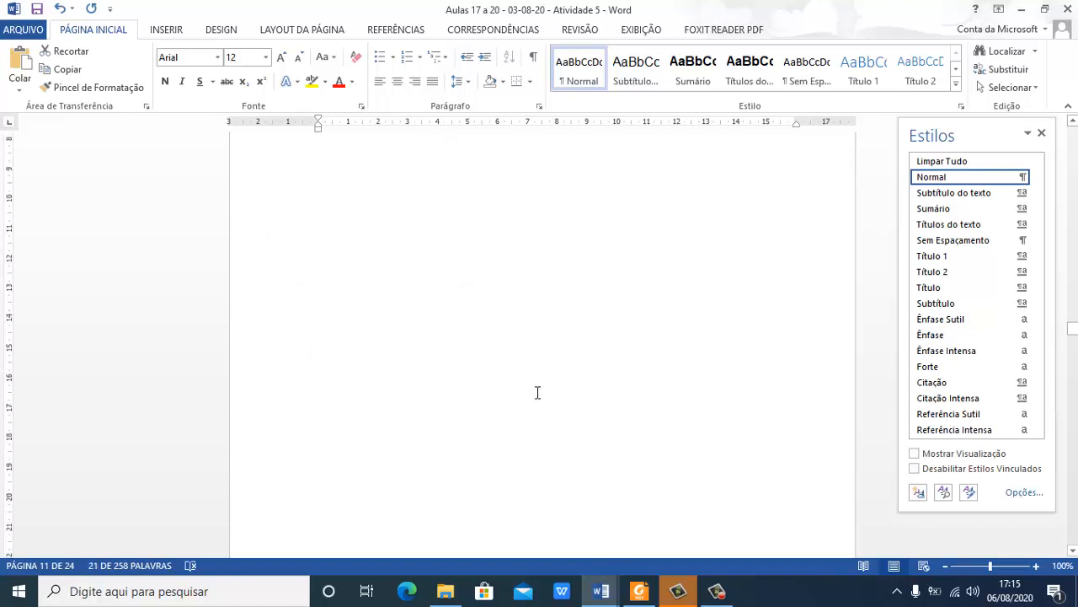
{"action": "left_click", "coordinate": [268, 390]}
{"action": "scroll", "coordinate": [471, 397], "scroll_direction": "down", "scroll_amount": 9}
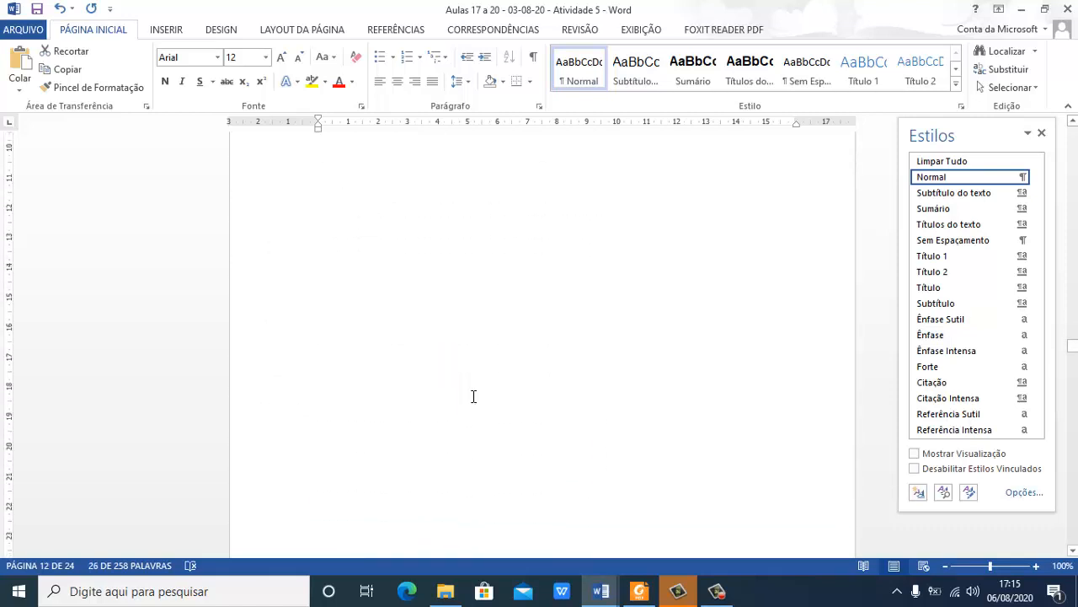
{"action": "scroll", "coordinate": [474, 396], "scroll_direction": "down", "scroll_amount": 7}
{"action": "left_click", "coordinate": [248, 265]}
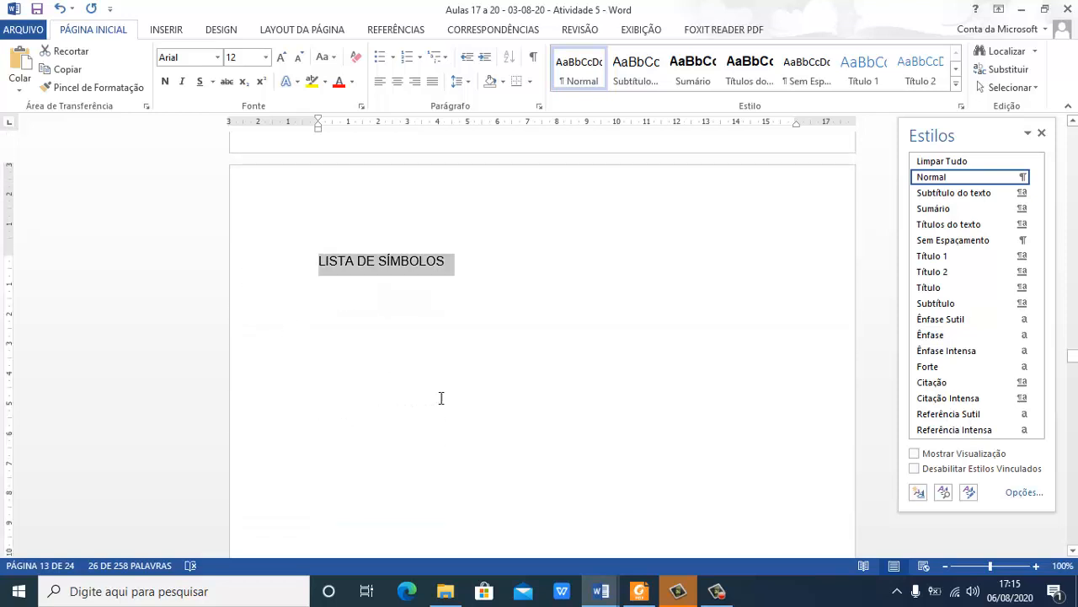
Add the SUMÁRIO and 1. INTRODUÇÃO headings to the multiple selection, leaving out the introduction's body text
{"action": "scroll", "coordinate": [440, 397], "scroll_direction": "down", "scroll_amount": 8}
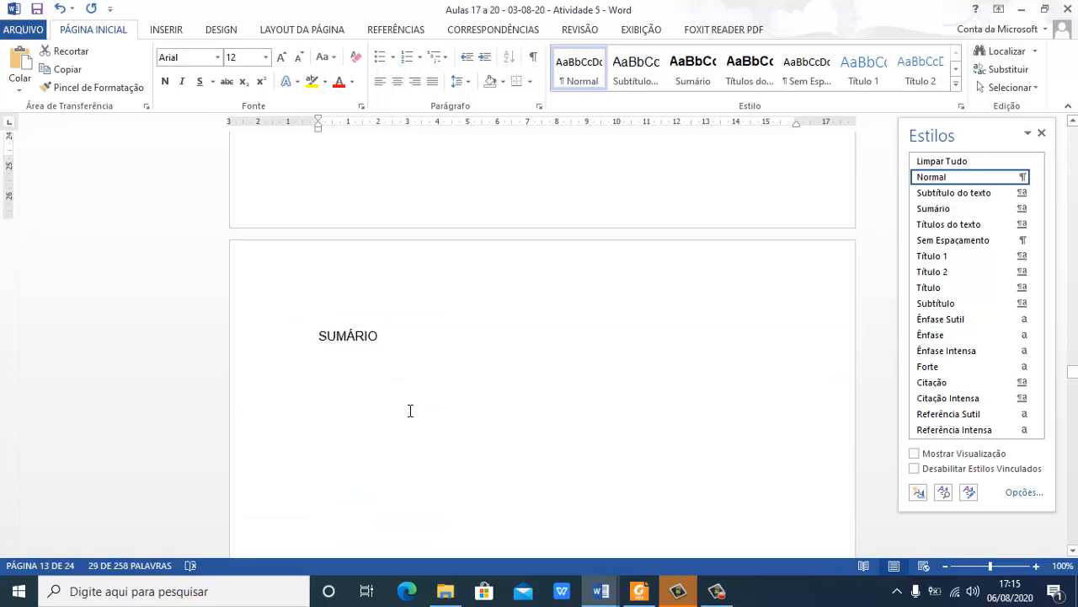
{"action": "left_click", "coordinate": [245, 326]}
{"action": "scroll", "coordinate": [475, 455], "scroll_direction": "down", "scroll_amount": 5}
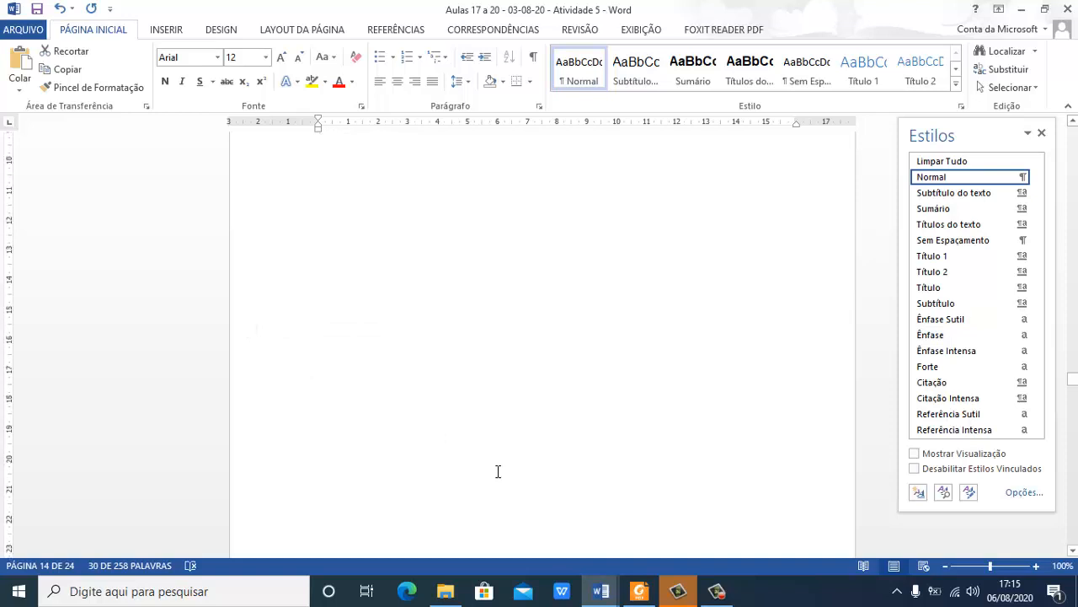
{"action": "scroll", "coordinate": [497, 472], "scroll_direction": "down", "scroll_amount": 8}
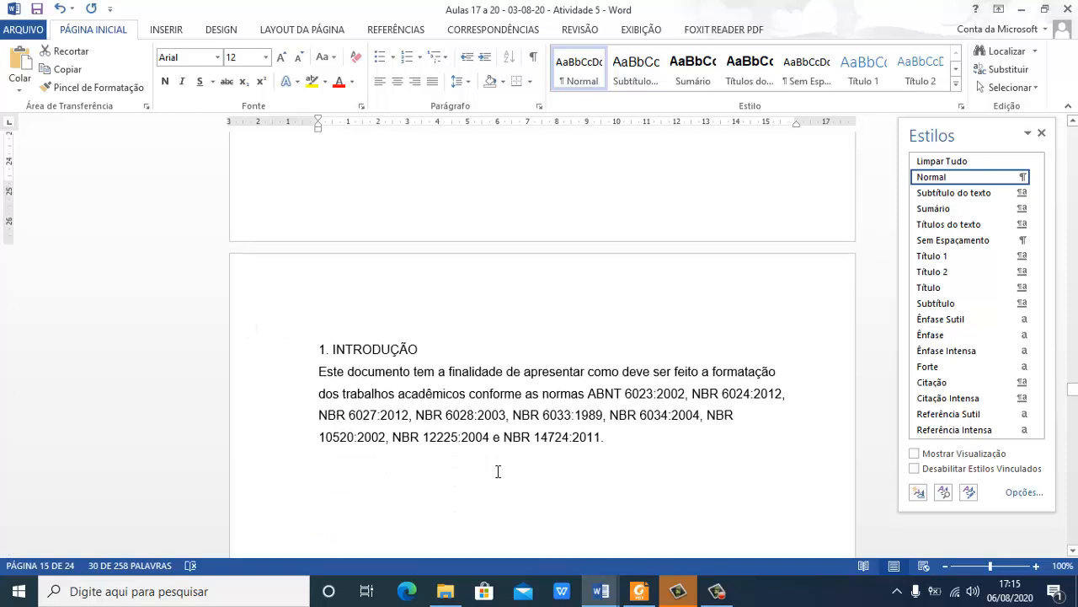
{"action": "left_click", "coordinate": [262, 352]}
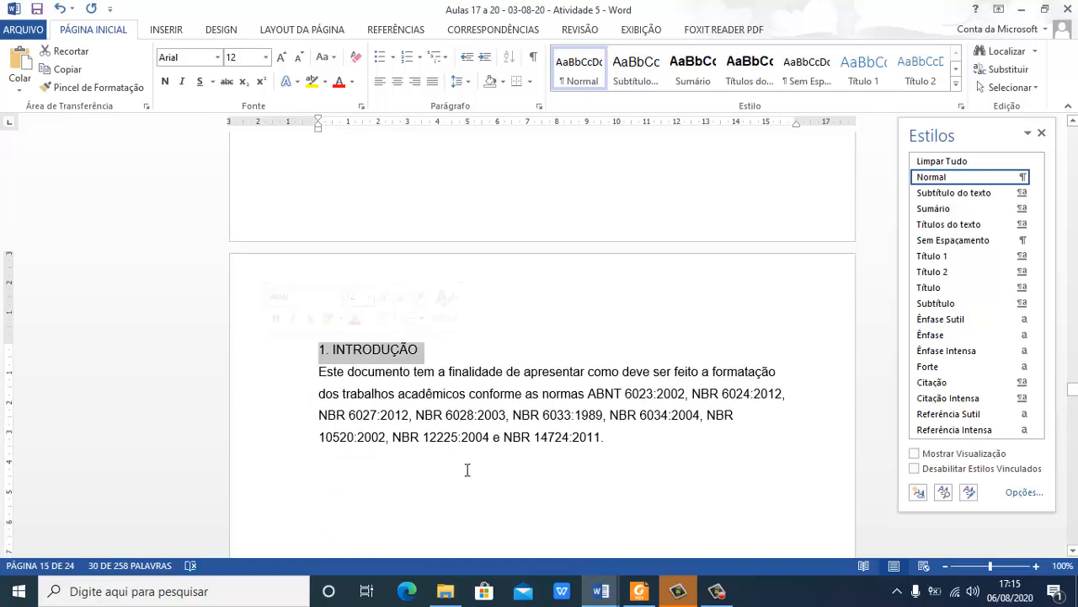
Add only the 2. ESTRUTURA DE UM TRABALHO ACADÊMICO heading line to the multiple selection
{"action": "scroll", "coordinate": [467, 470], "scroll_direction": "down", "scroll_amount": 8}
{"action": "scroll", "coordinate": [468, 470], "scroll_direction": "down", "scroll_amount": 8}
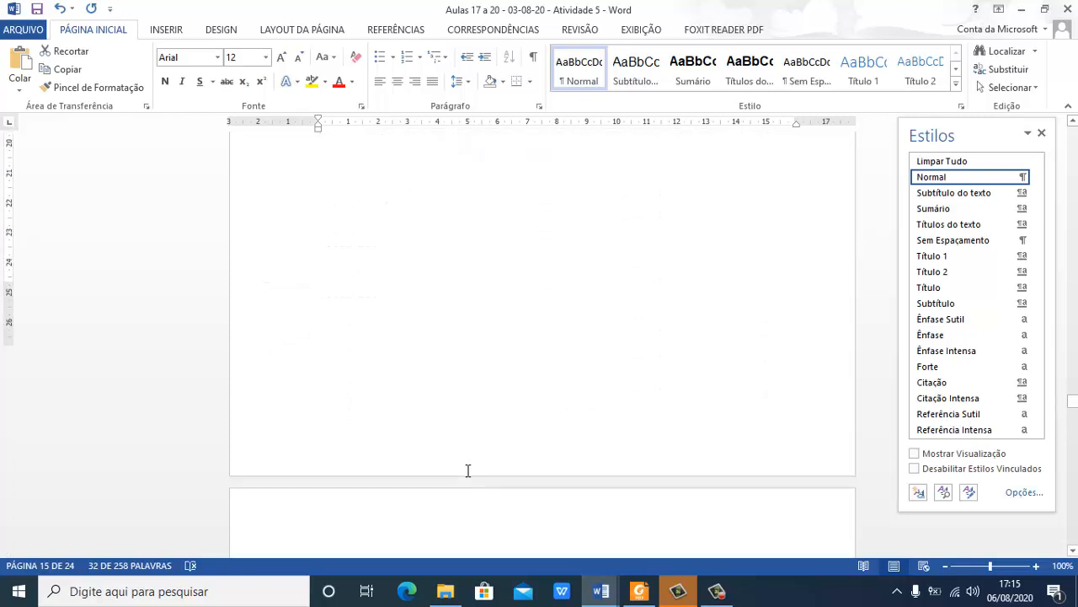
{"action": "scroll", "coordinate": [467, 470], "scroll_direction": "down", "scroll_amount": 4}
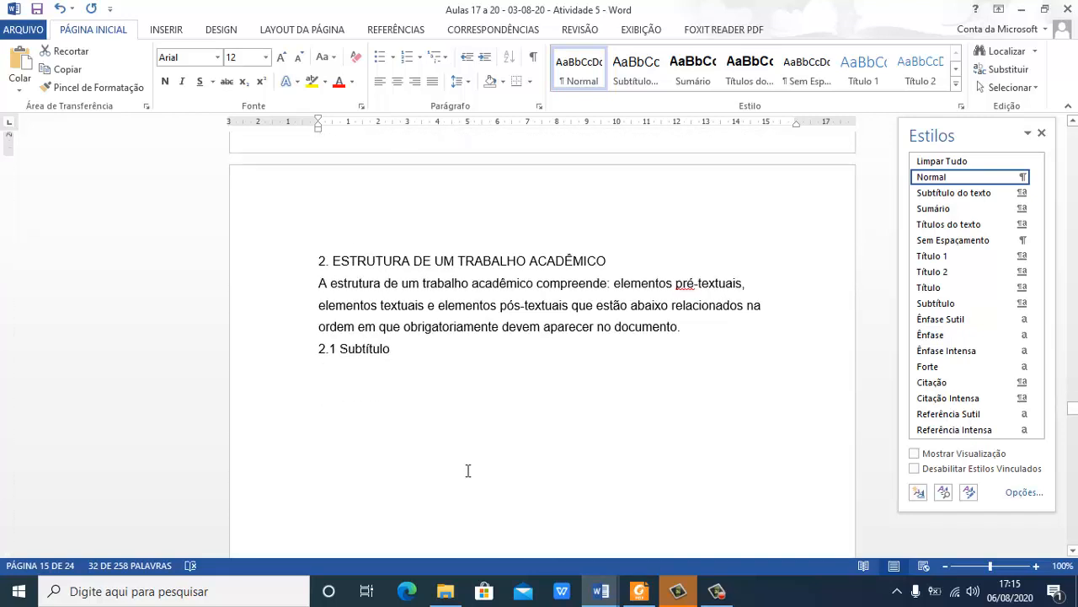
{"action": "left_click", "coordinate": [262, 194]}
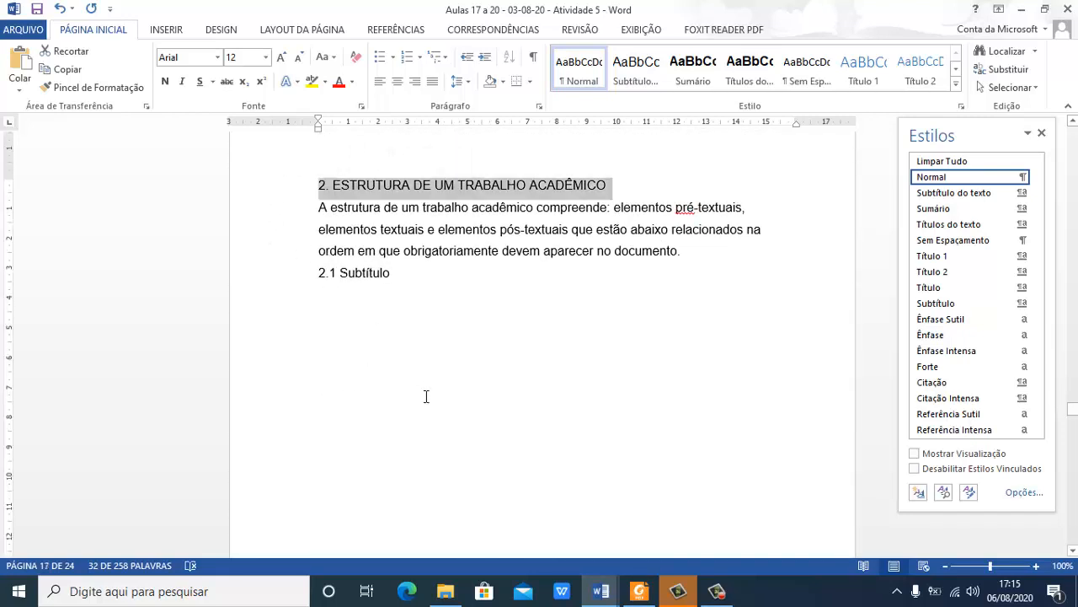
Add the 3. TÍTULO and 4. CONCLUSÃO headings to the multiple selection, leaving out the 3.1 and 3.2 subtitles
{"action": "scroll", "coordinate": [426, 397], "scroll_direction": "down", "scroll_amount": 15}
{"action": "scroll", "coordinate": [447, 430], "scroll_direction": "down", "scroll_amount": 2}
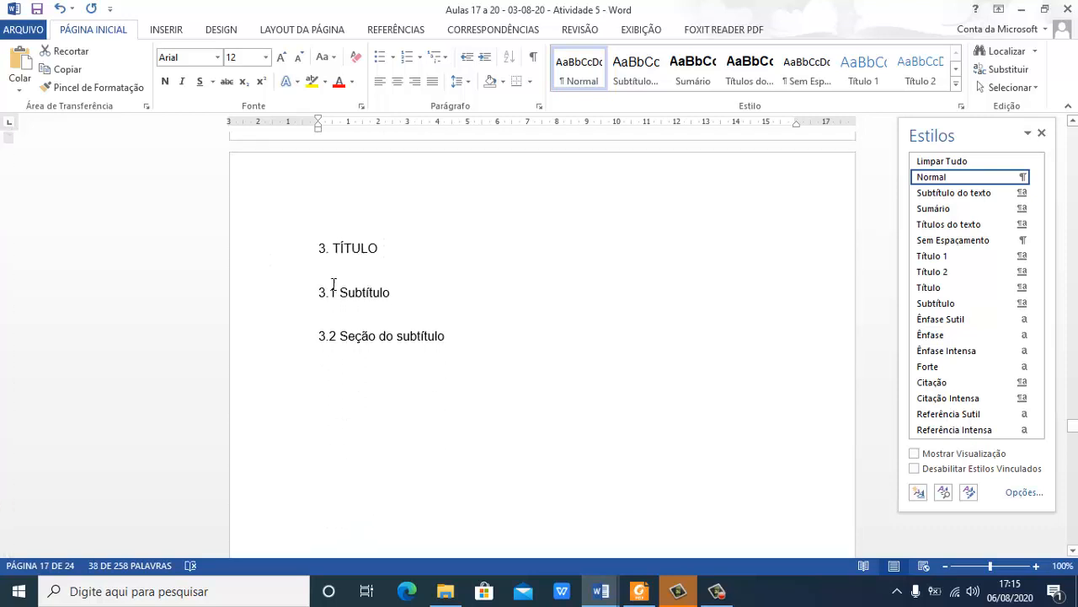
{"action": "left_click", "coordinate": [262, 248]}
{"action": "scroll", "coordinate": [534, 426], "scroll_direction": "down", "scroll_amount": 20}
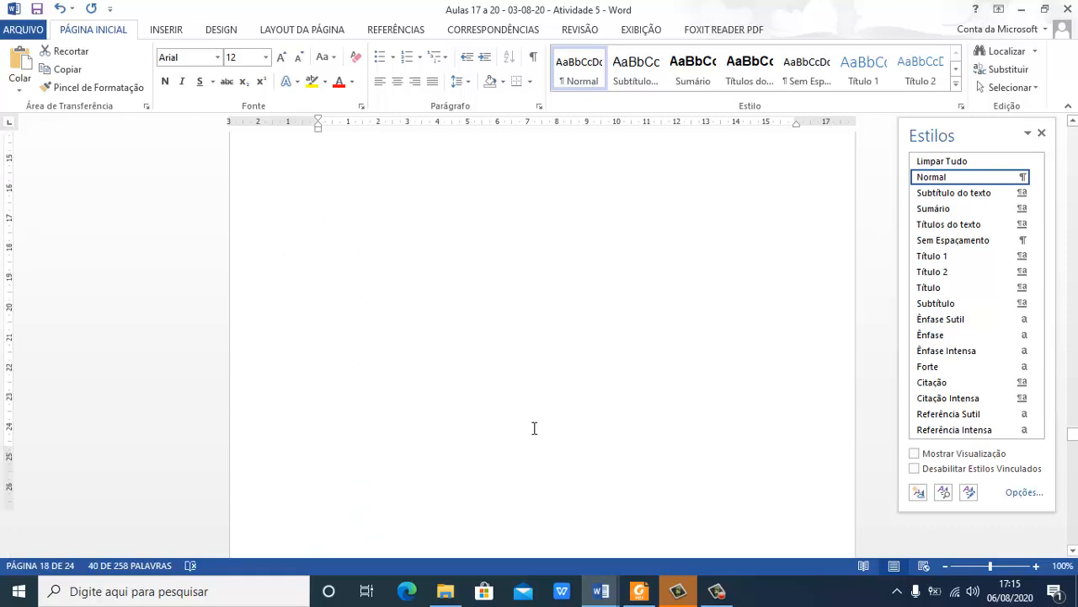
{"action": "scroll", "coordinate": [534, 428], "scroll_direction": "down", "scroll_amount": 1}
{"action": "left_click", "coordinate": [247, 364]}
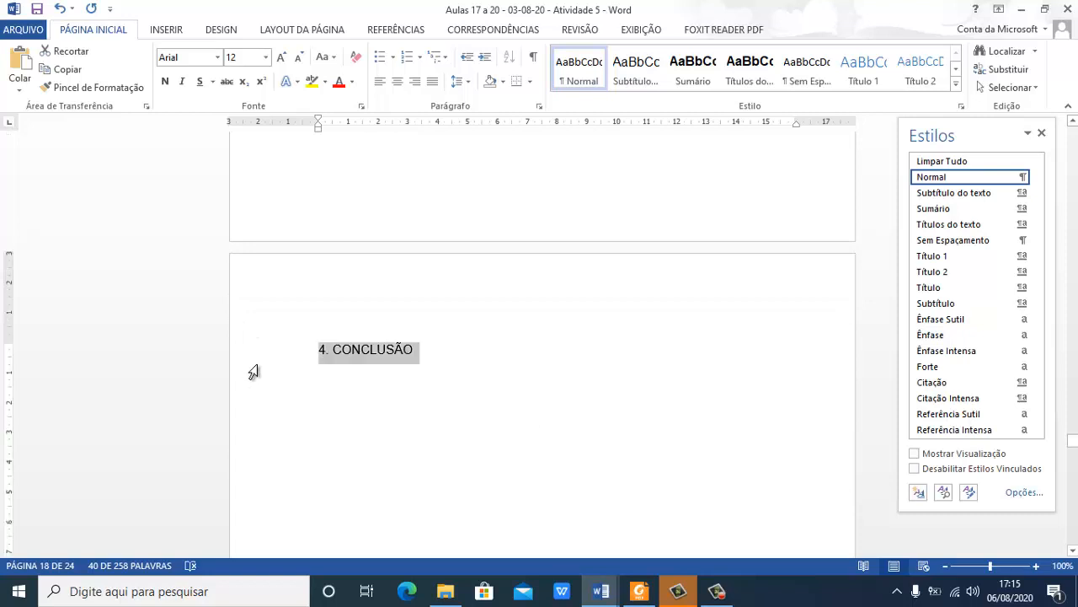
Add the REFERÊNCIAS and GLOSSÁRIOS headings to the multiple selection, leaving out the bibliographic entries
{"action": "scroll", "coordinate": [407, 464], "scroll_direction": "down", "scroll_amount": 15}
{"action": "scroll", "coordinate": [406, 467], "scroll_direction": "down", "scroll_amount": 6}
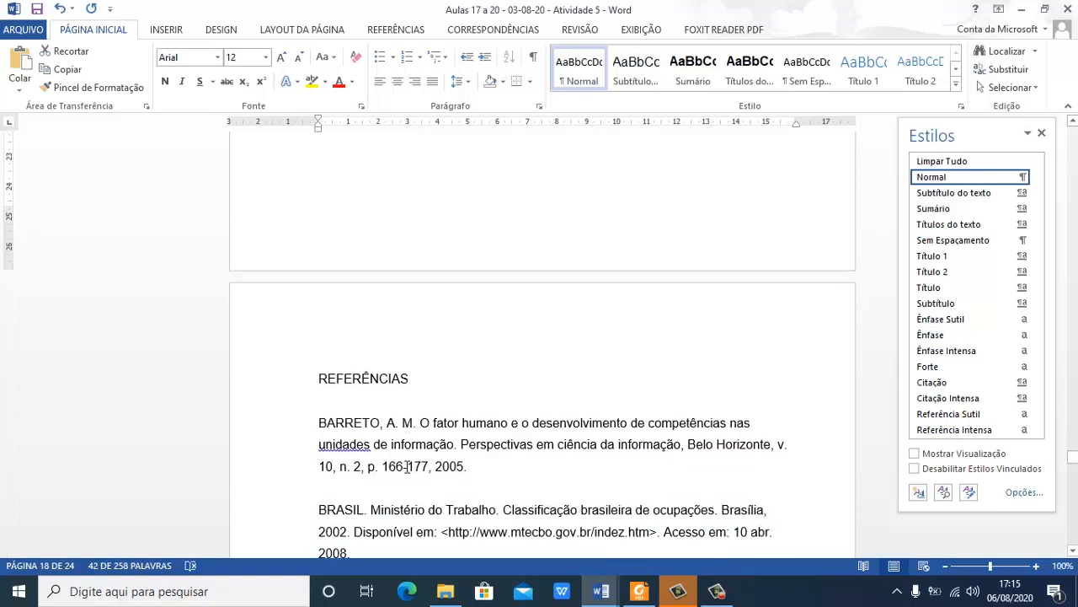
{"action": "left_click", "coordinate": [256, 379]}
{"action": "scroll", "coordinate": [474, 433], "scroll_direction": "down", "scroll_amount": 17}
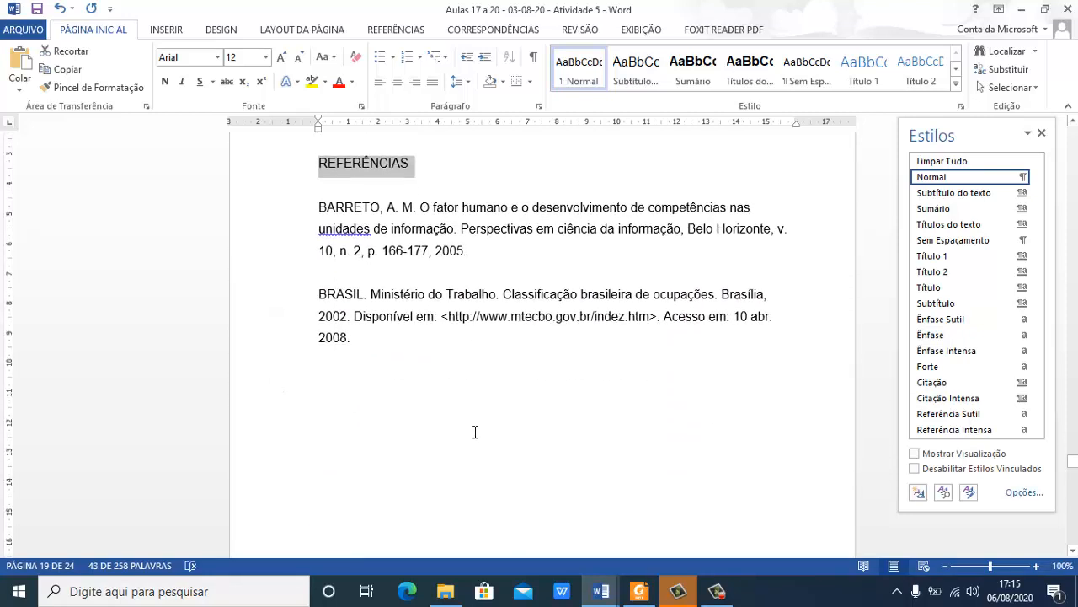
{"action": "scroll", "coordinate": [476, 435], "scroll_direction": "down", "scroll_amount": 6}
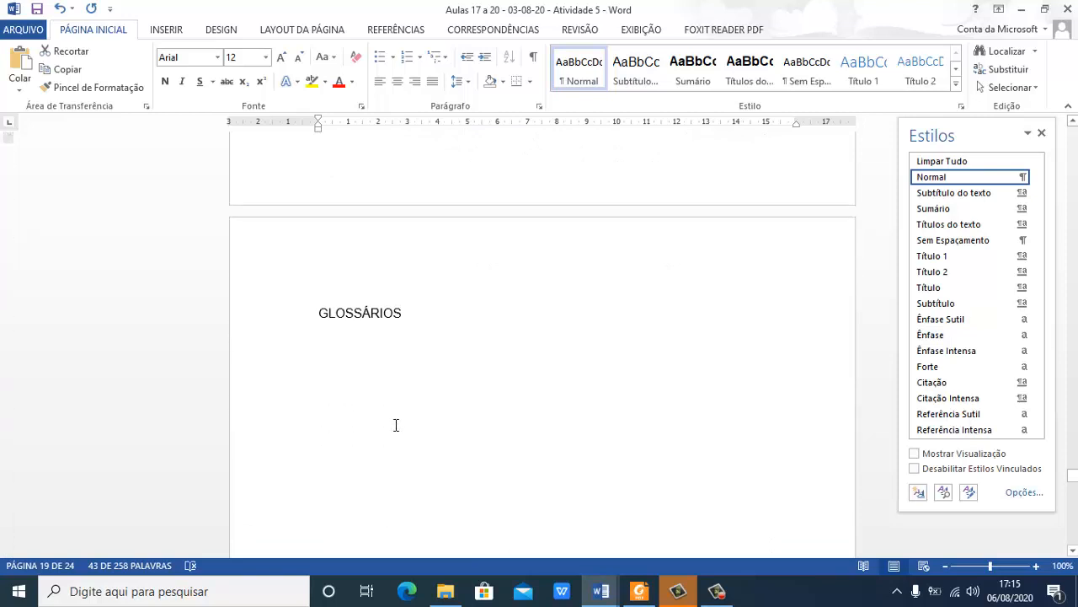
{"action": "left_click", "coordinate": [250, 258]}
Add the APÊNDICE (S) and ANEXO (S) (opcional) headings to the multiple selection
{"action": "scroll", "coordinate": [515, 413], "scroll_direction": "down", "scroll_amount": 14}
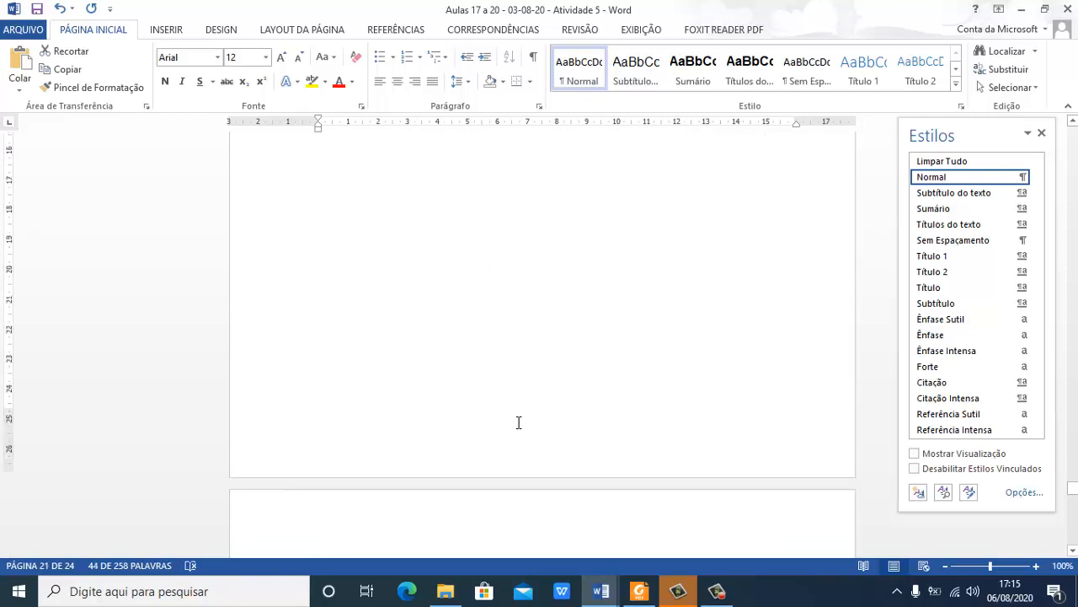
{"action": "left_click", "coordinate": [260, 500]}
{"action": "scroll", "coordinate": [567, 486], "scroll_direction": "down", "scroll_amount": 8}
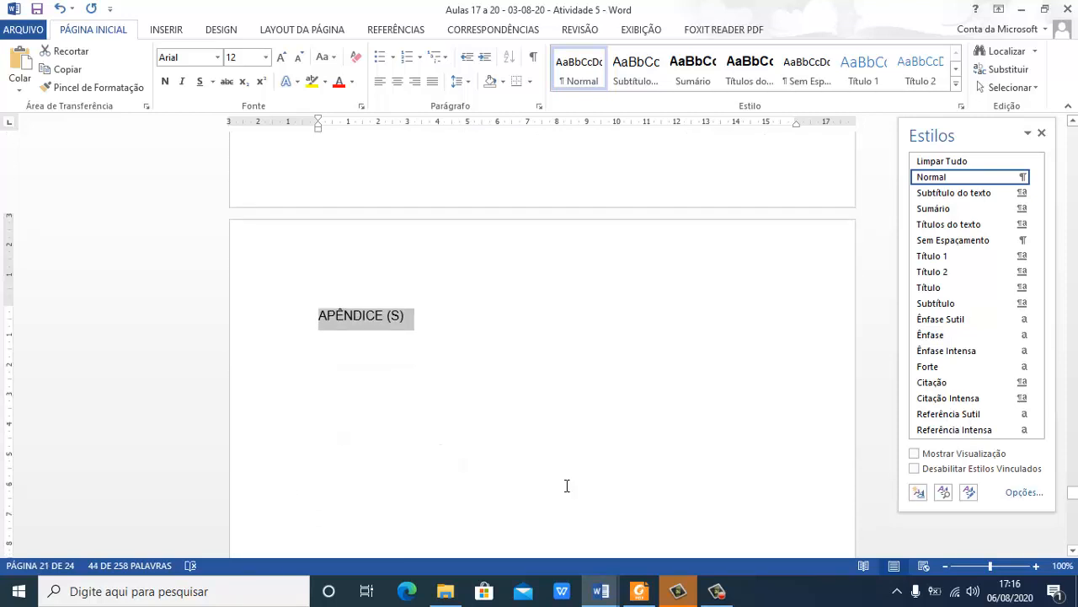
{"action": "scroll", "coordinate": [568, 483], "scroll_direction": "down", "scroll_amount": 5}
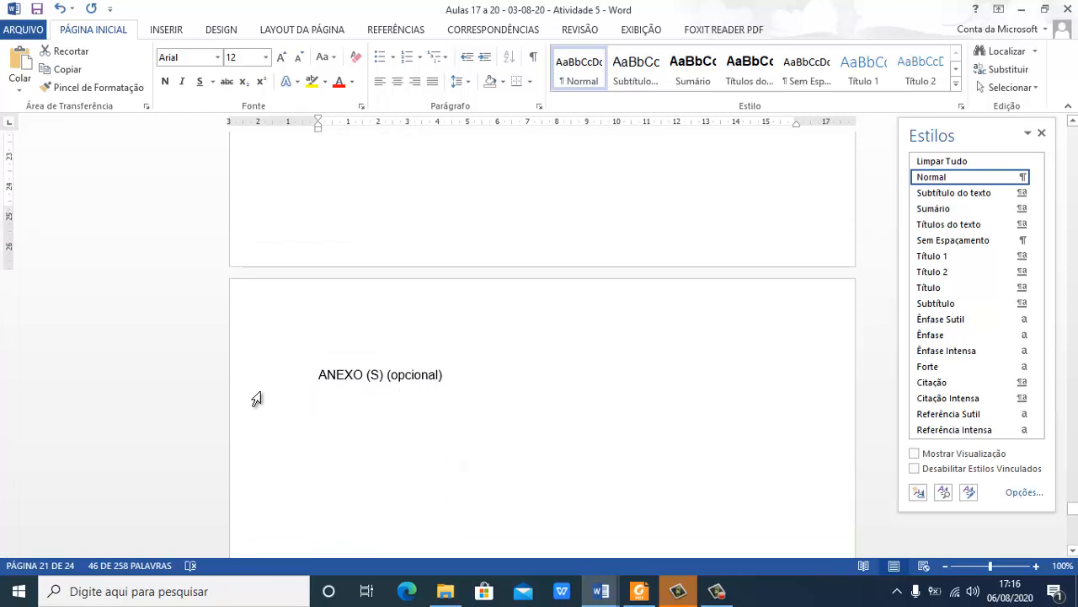
{"action": "left_click", "coordinate": [249, 377]}
Add the INDICE (S) heading to the selection and apply the Títulos do texto style to all selected headings
{"action": "scroll", "coordinate": [470, 455], "scroll_direction": "down", "scroll_amount": 14}
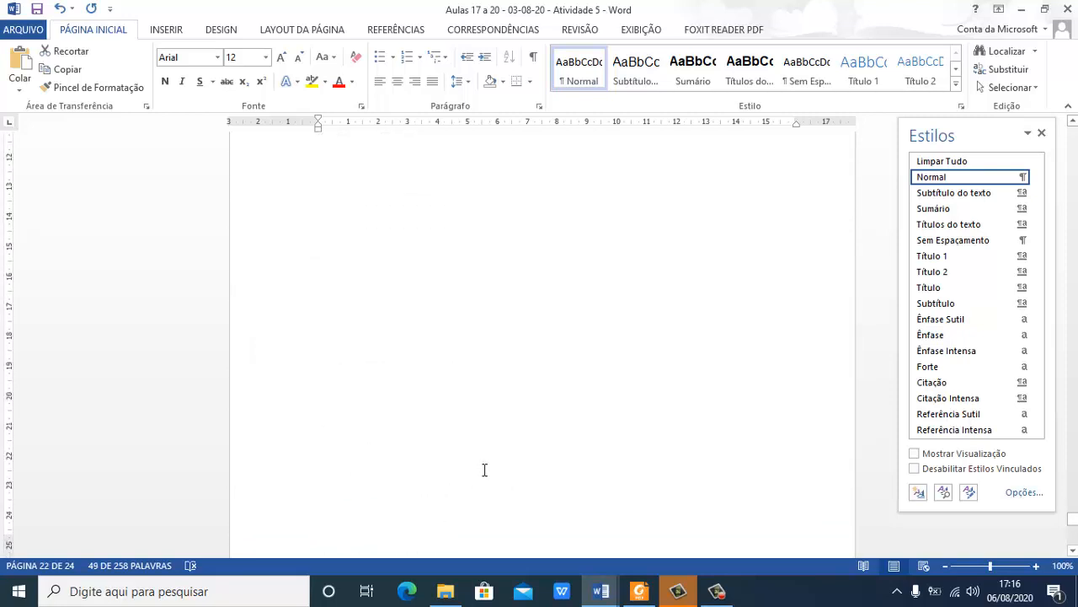
{"action": "scroll", "coordinate": [485, 470], "scroll_direction": "down", "scroll_amount": 2}
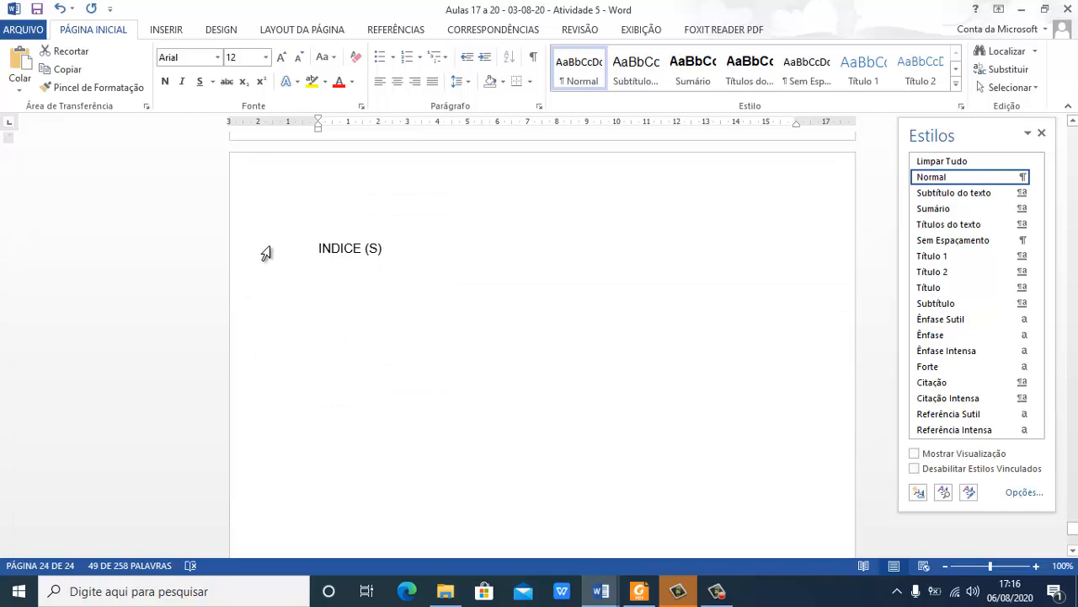
{"action": "left_click", "coordinate": [267, 250]}
{"action": "scroll", "coordinate": [578, 513], "scroll_direction": "down", "scroll_amount": 4}
{"action": "scroll", "coordinate": [580, 514], "scroll_direction": "down", "scroll_amount": 3}
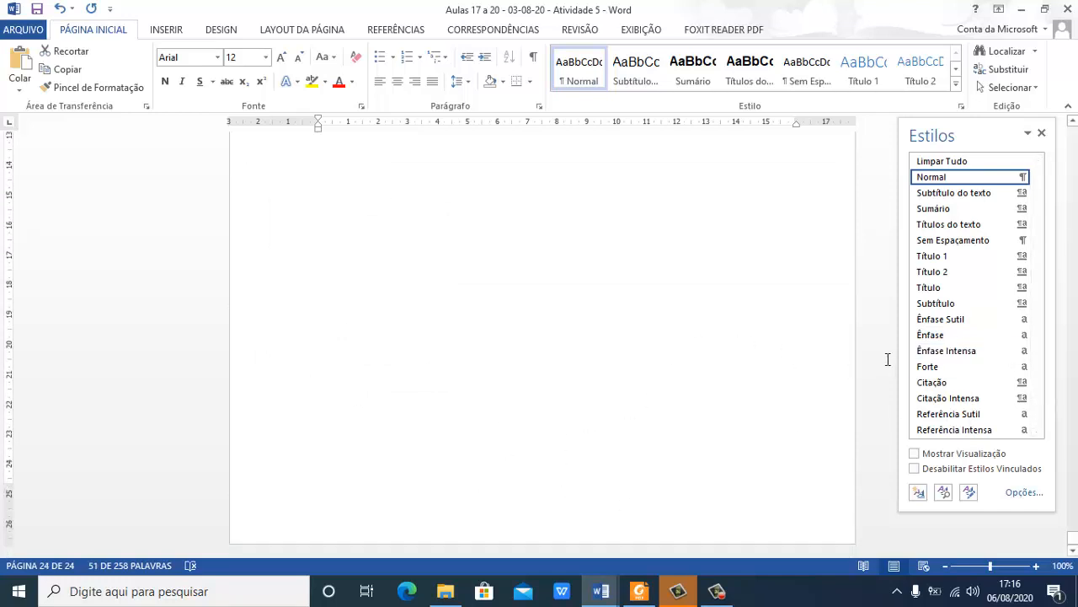
{"action": "left_click", "coordinate": [971, 225]}
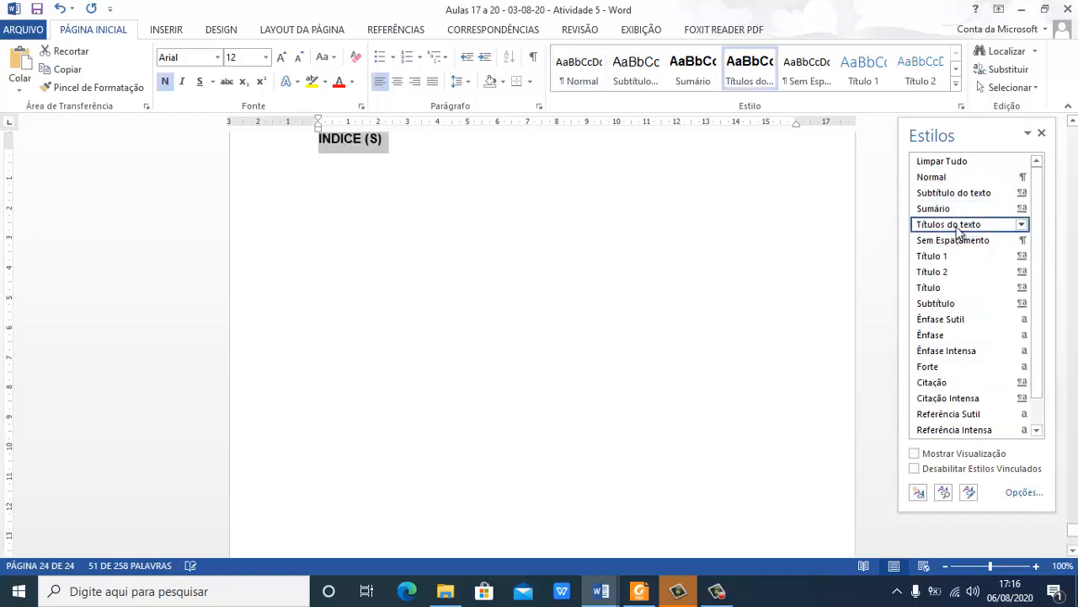
Deselect the headings and check the title formatting from the last page back to the 3. TÍTULO section
{"action": "left_click", "coordinate": [563, 370]}
{"action": "scroll", "coordinate": [581, 369], "scroll_direction": "up", "scroll_amount": 12}
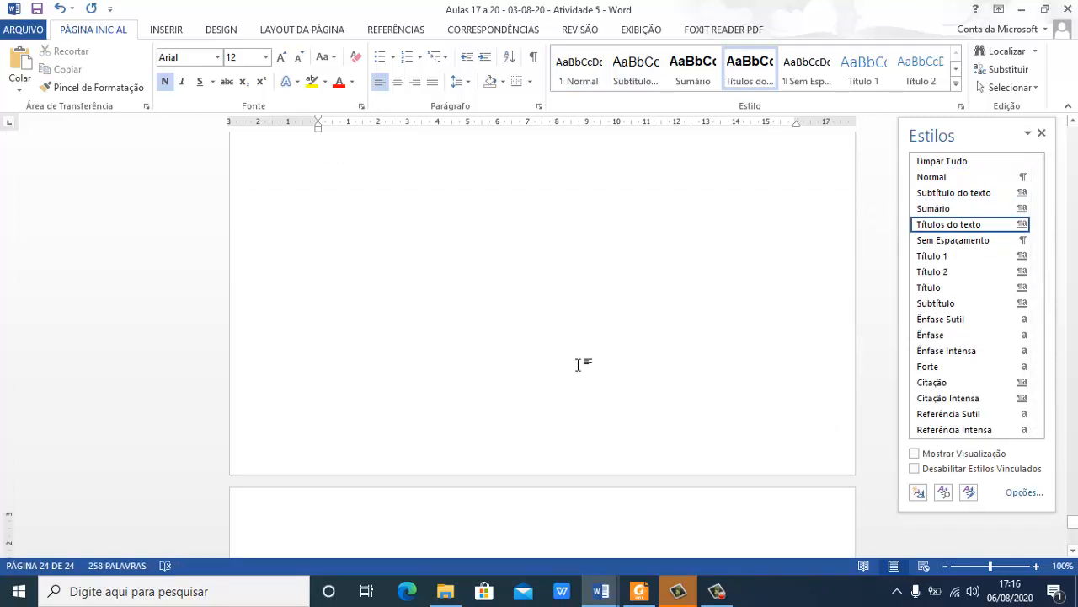
{"action": "scroll", "coordinate": [583, 353], "scroll_direction": "up", "scroll_amount": 12}
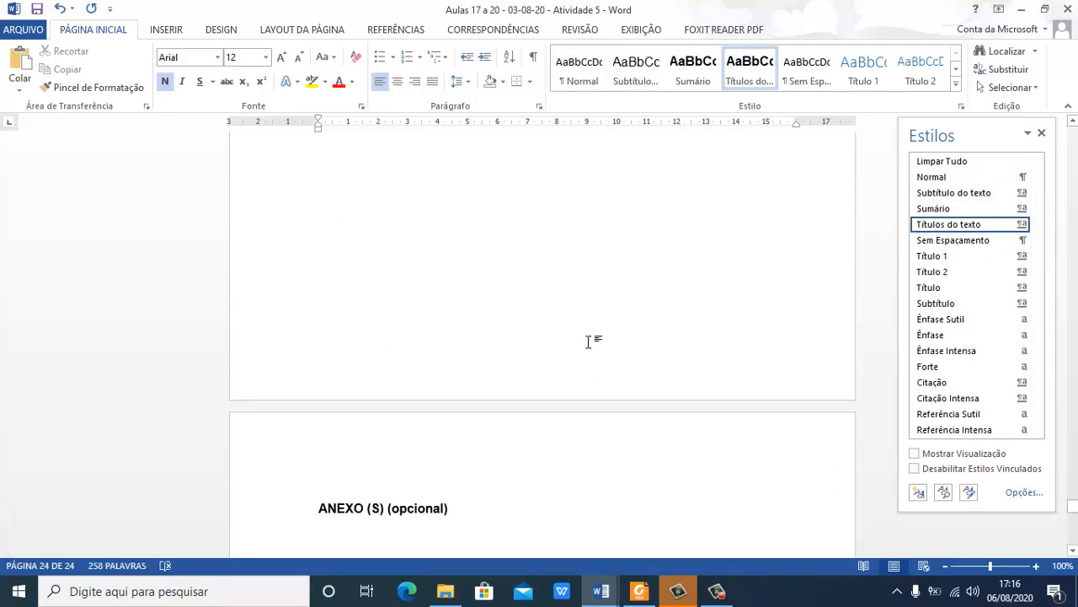
{"action": "scroll", "coordinate": [592, 336], "scroll_direction": "up", "scroll_amount": 15}
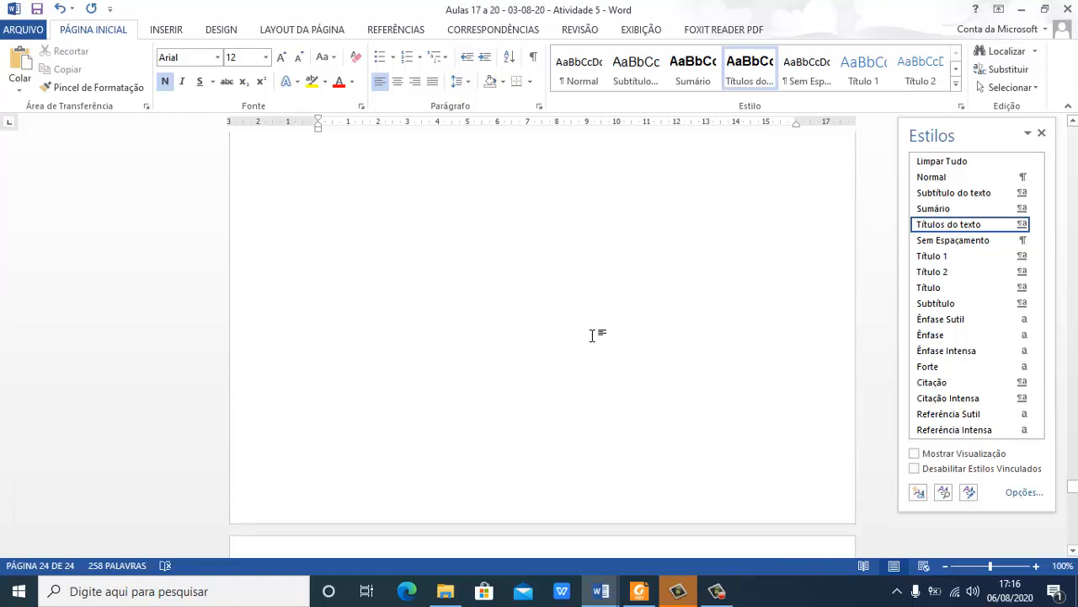
{"action": "scroll", "coordinate": [600, 329], "scroll_direction": "up", "scroll_amount": 15}
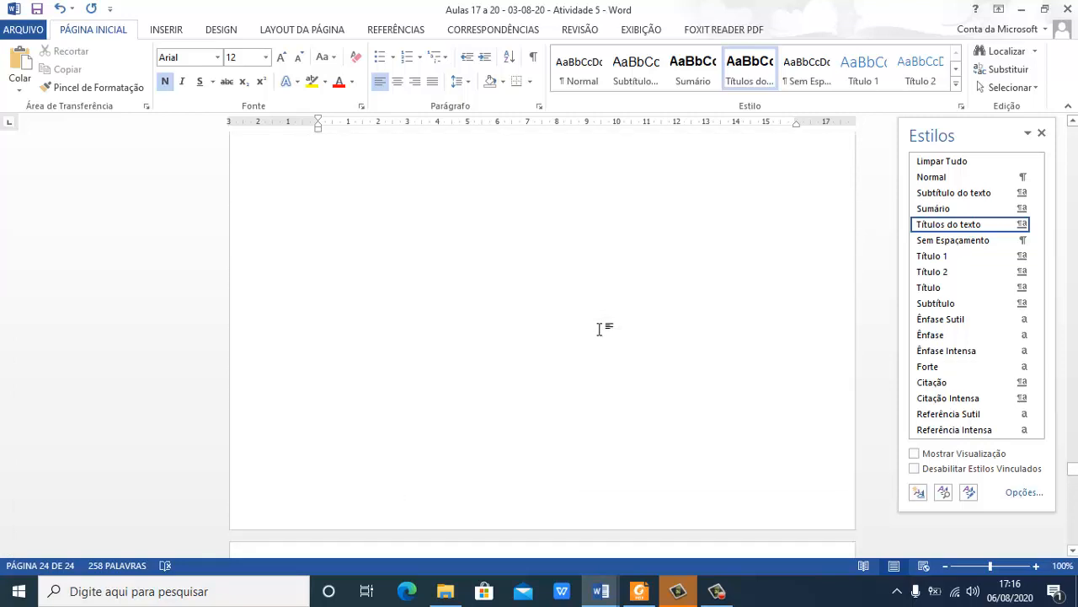
{"action": "scroll", "coordinate": [601, 327], "scroll_direction": "up", "scroll_amount": 10}
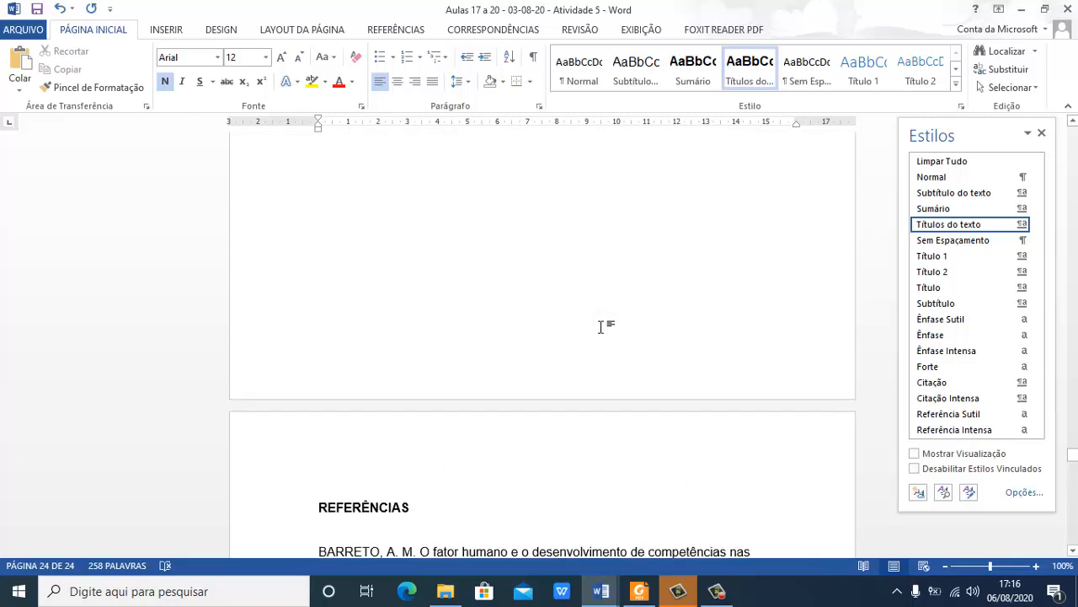
{"action": "scroll", "coordinate": [602, 327], "scroll_direction": "up", "scroll_amount": 10}
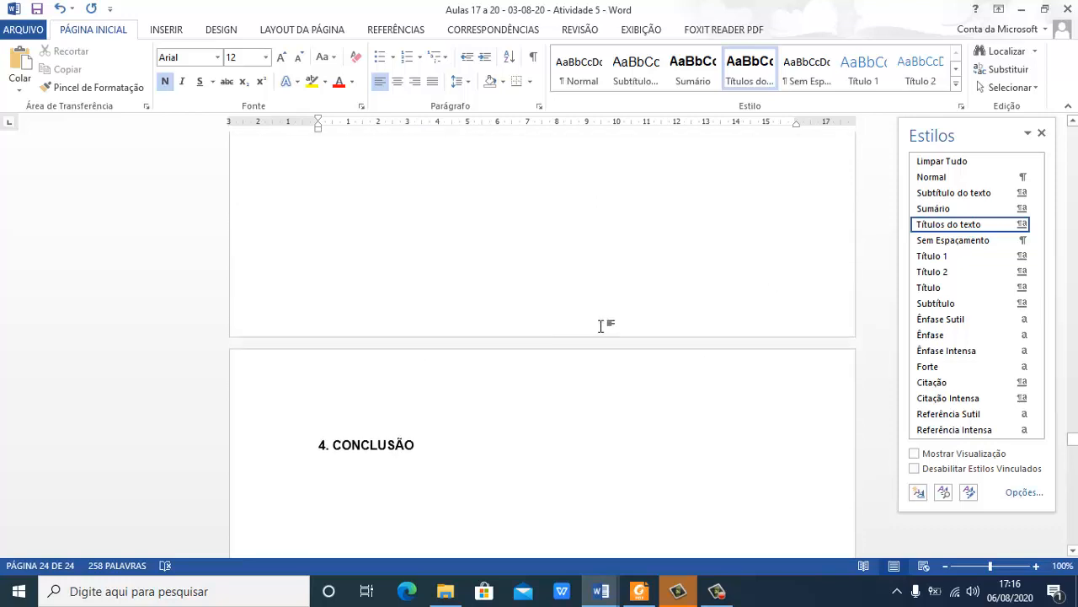
{"action": "scroll", "coordinate": [605, 327], "scroll_direction": "down", "scroll_amount": 3}
{"action": "scroll", "coordinate": [612, 338], "scroll_direction": "down", "scroll_amount": 8}
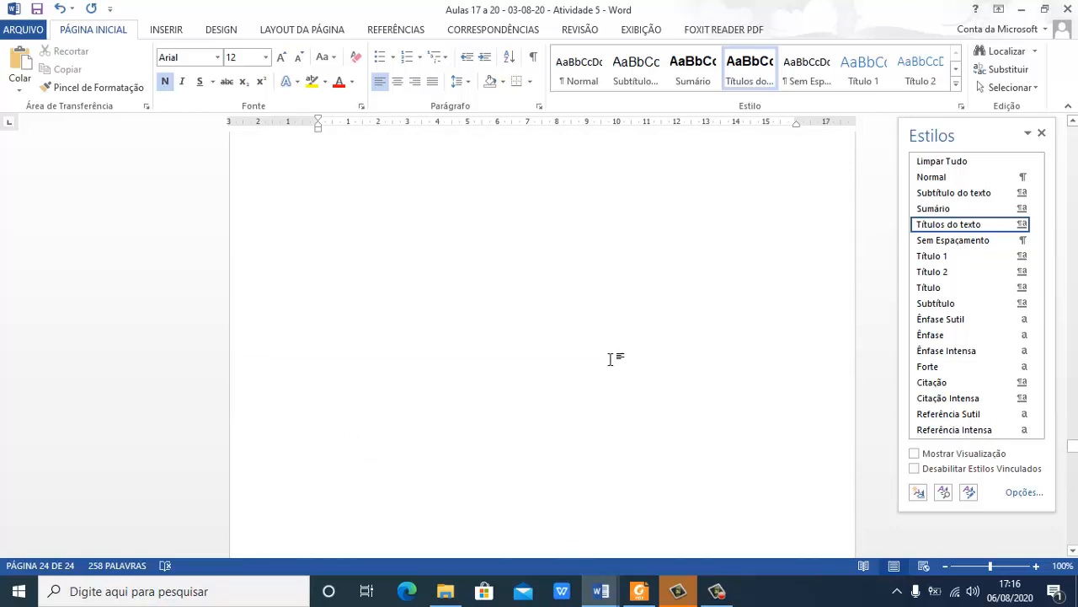
{"action": "scroll", "coordinate": [596, 375], "scroll_direction": "up", "scroll_amount": 1}
{"action": "scroll", "coordinate": [597, 373], "scroll_direction": "up", "scroll_amount": 5}
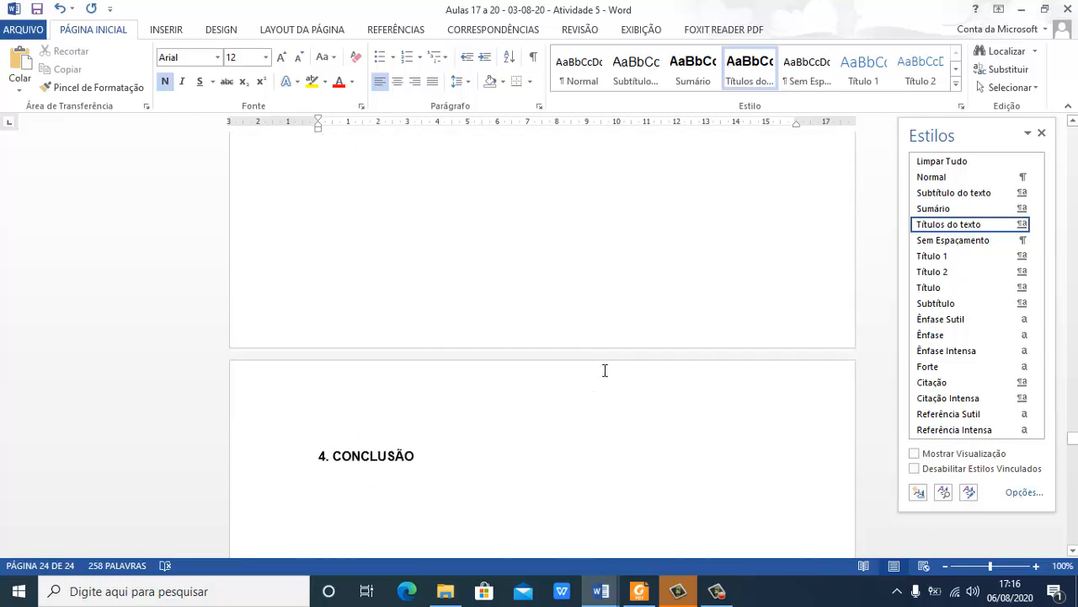
{"action": "scroll", "coordinate": [612, 362], "scroll_direction": "up", "scroll_amount": 12}
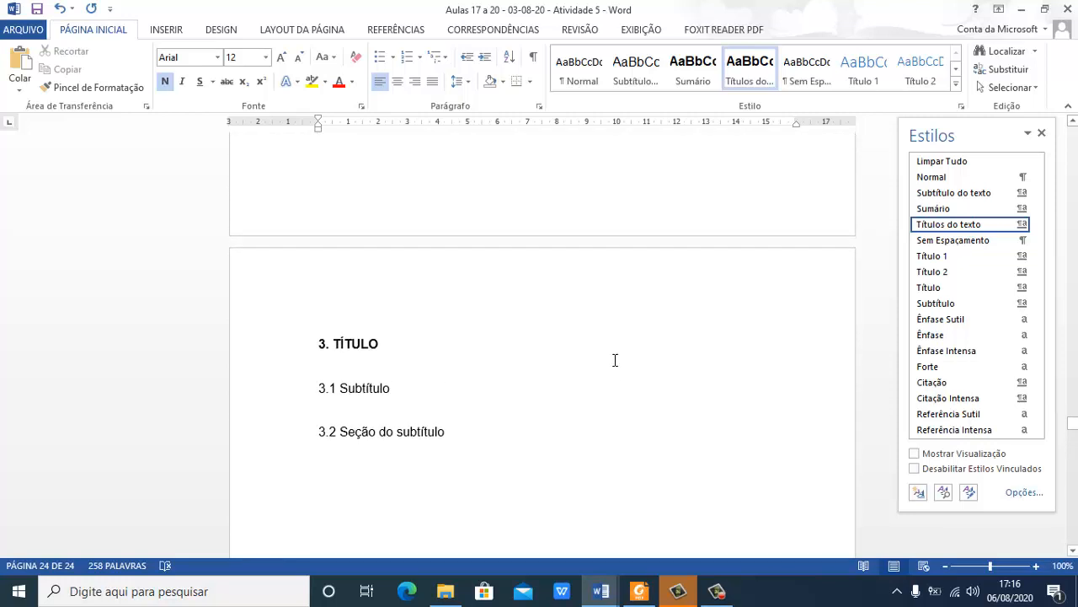
{"action": "scroll", "coordinate": [615, 359], "scroll_direction": "down", "scroll_amount": 8}
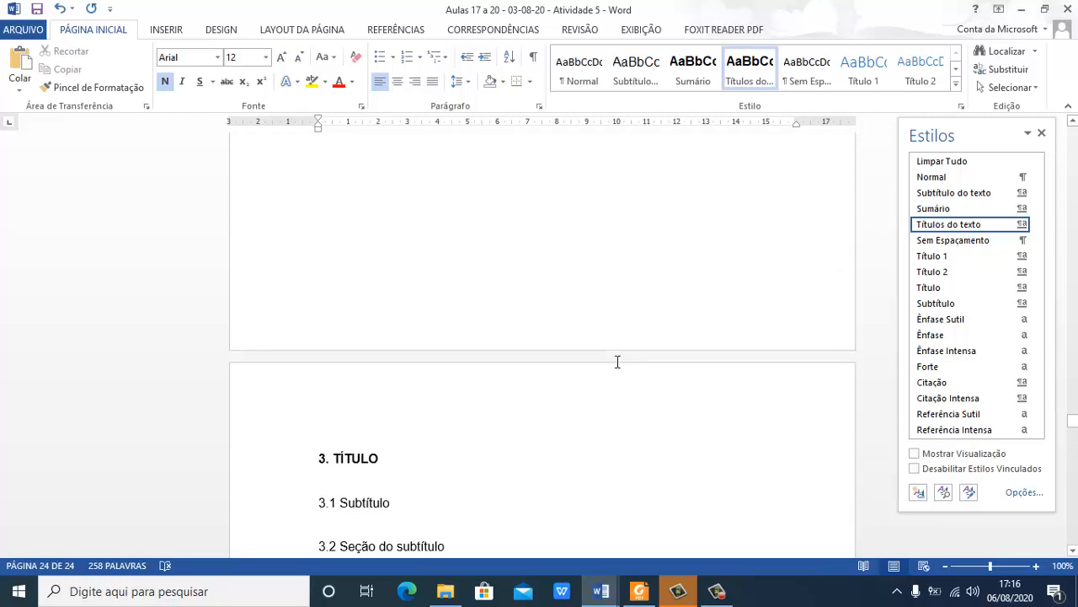
Apply the Subtítulo do texto style to the 3.1 Subtítulo and 3.2 Seção do subtítulo lines together
{"action": "scroll", "coordinate": [613, 355], "scroll_direction": "up", "scroll_amount": 2}
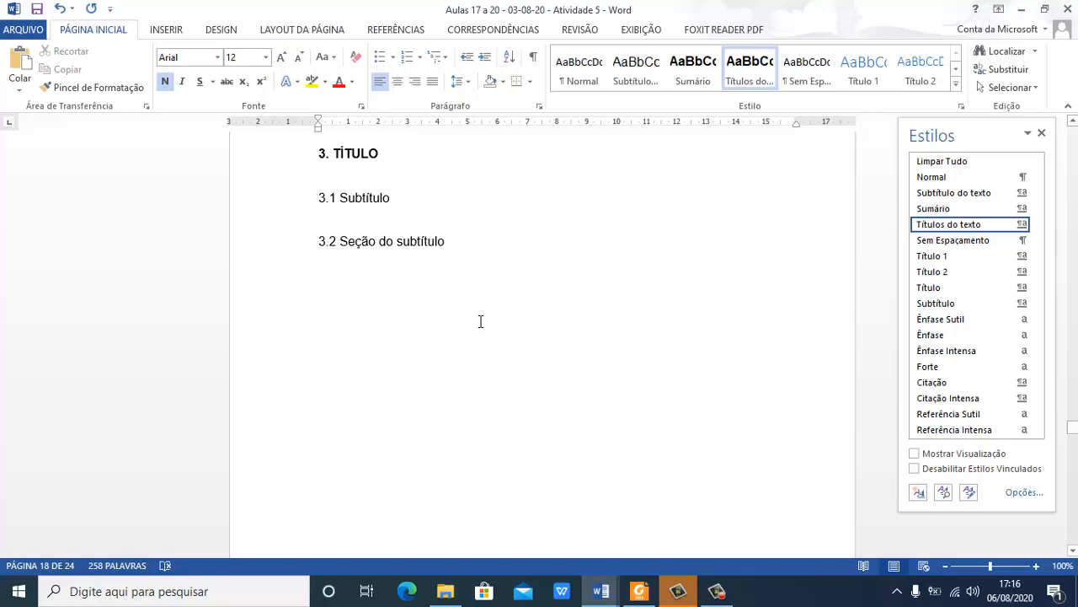
{"action": "left_click", "coordinate": [274, 206]}
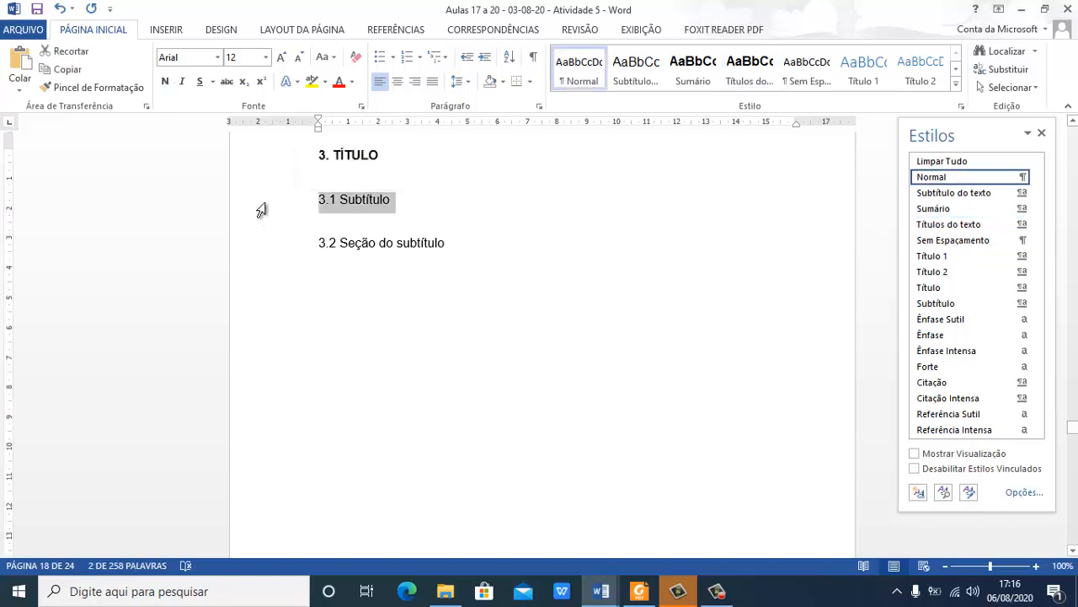
{"action": "left_click", "coordinate": [260, 253], "text": "ctrl"}
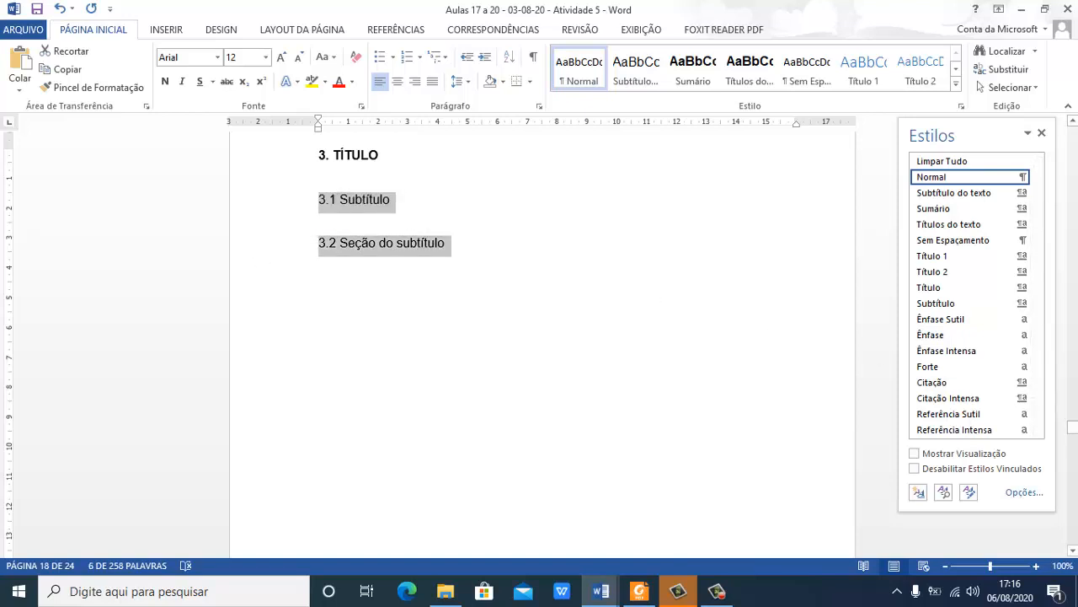
{"action": "left_click", "coordinate": [968, 196]}
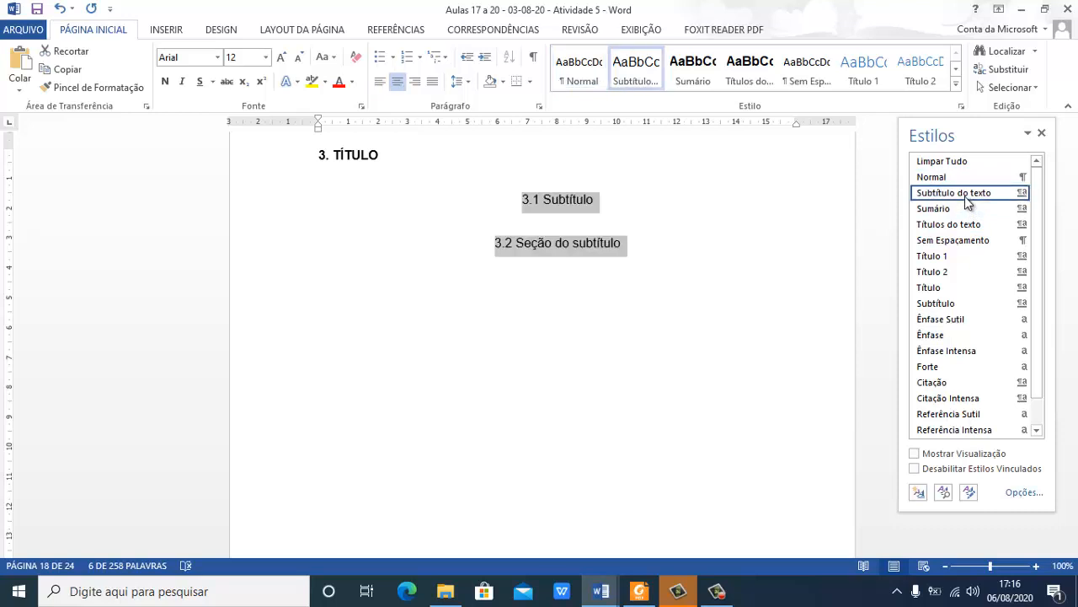
Modify the Subtítulo do texto style so that its paragraphs are left-aligned
{"action": "left_click", "coordinate": [1021, 193]}
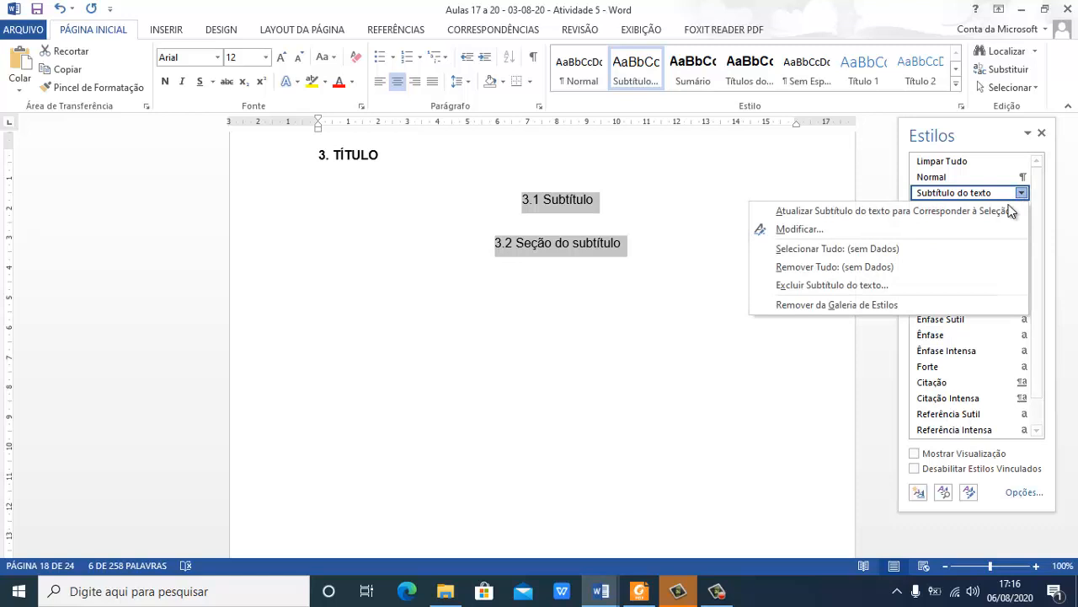
{"action": "left_click", "coordinate": [860, 225]}
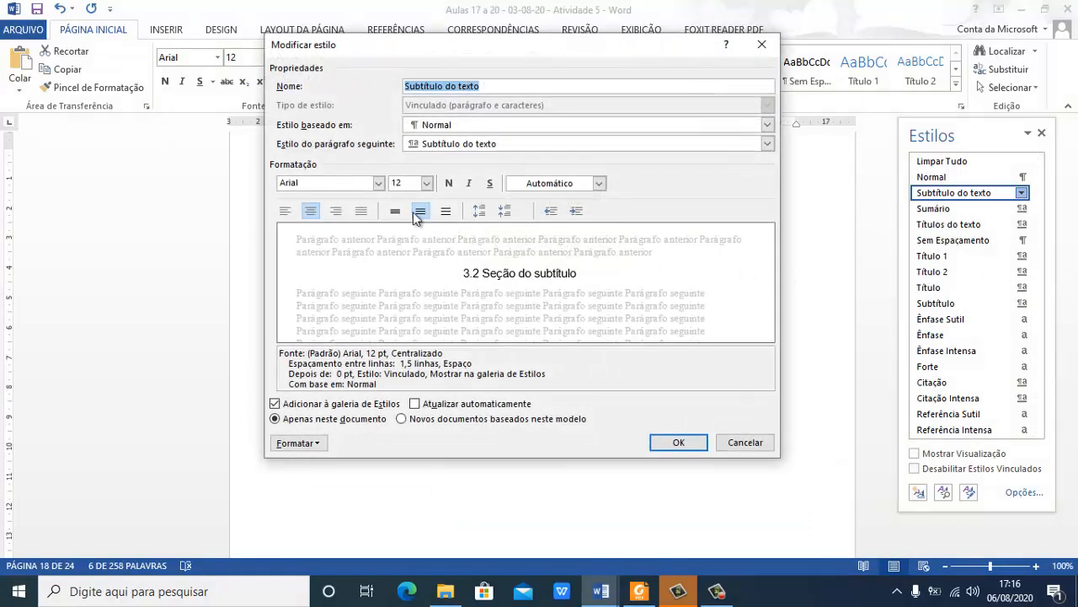
{"action": "left_click", "coordinate": [286, 212]}
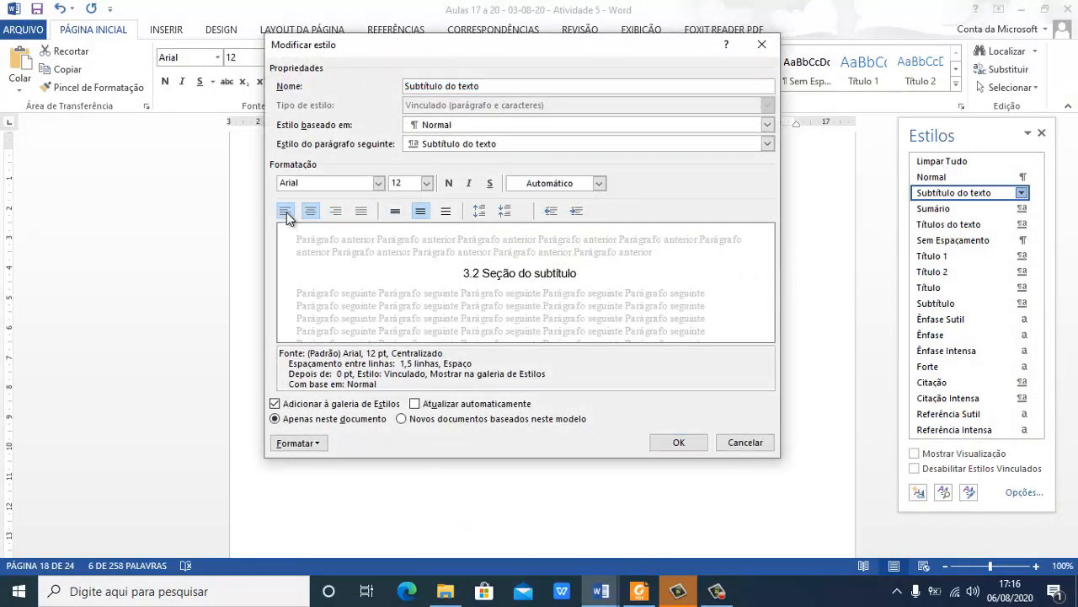
{"action": "left_click", "coordinate": [678, 440]}
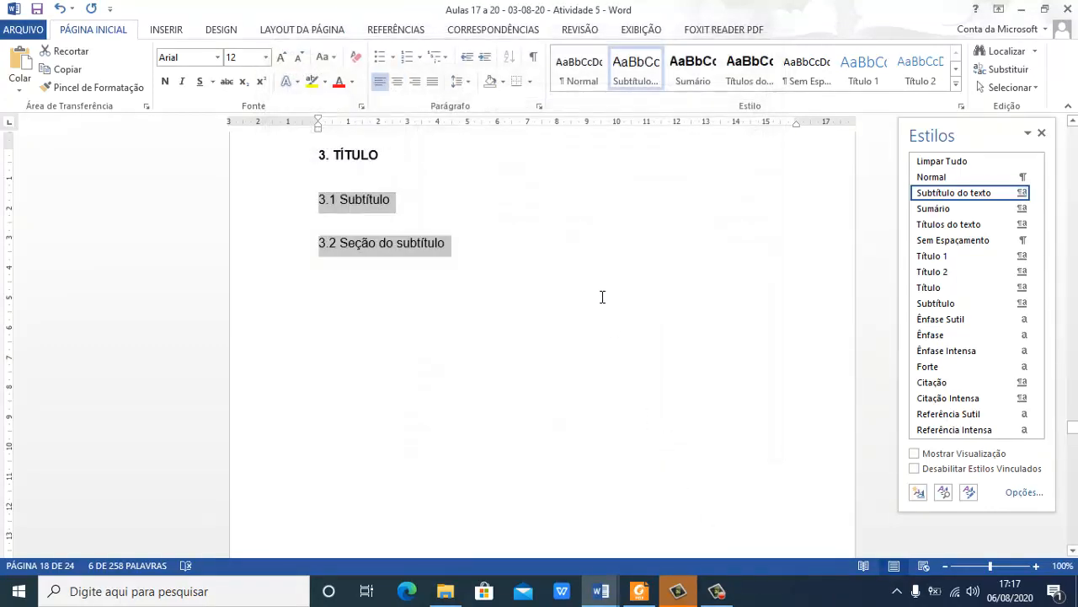
Apply the Subtítulo do texto style to the 2.1 Subtítulo line in section 2
{"action": "scroll", "coordinate": [602, 297], "scroll_direction": "up", "scroll_amount": 10}
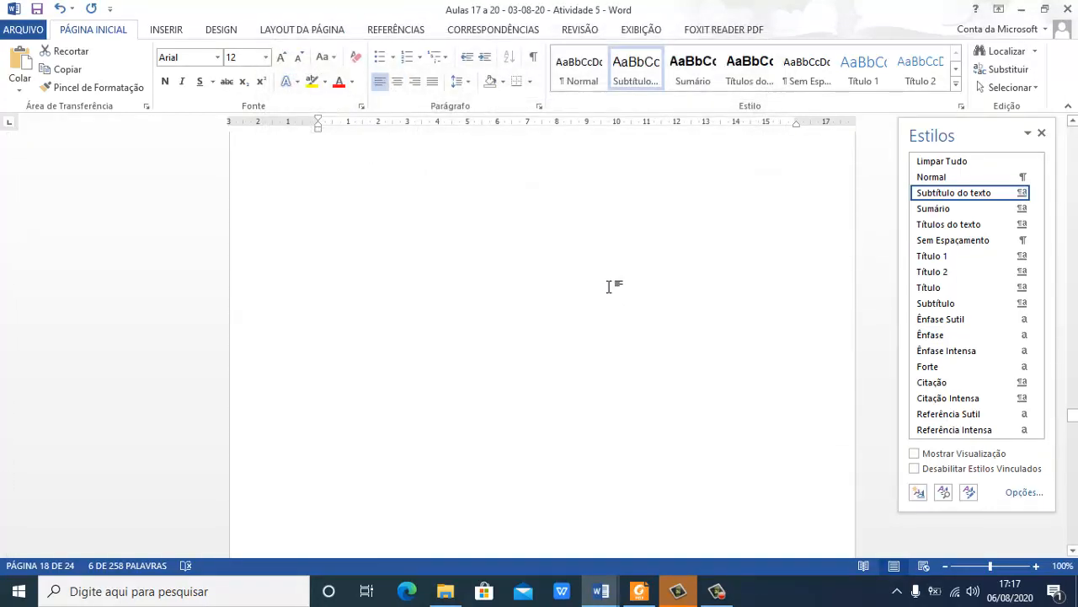
{"action": "scroll", "coordinate": [610, 285], "scroll_direction": "up", "scroll_amount": 10}
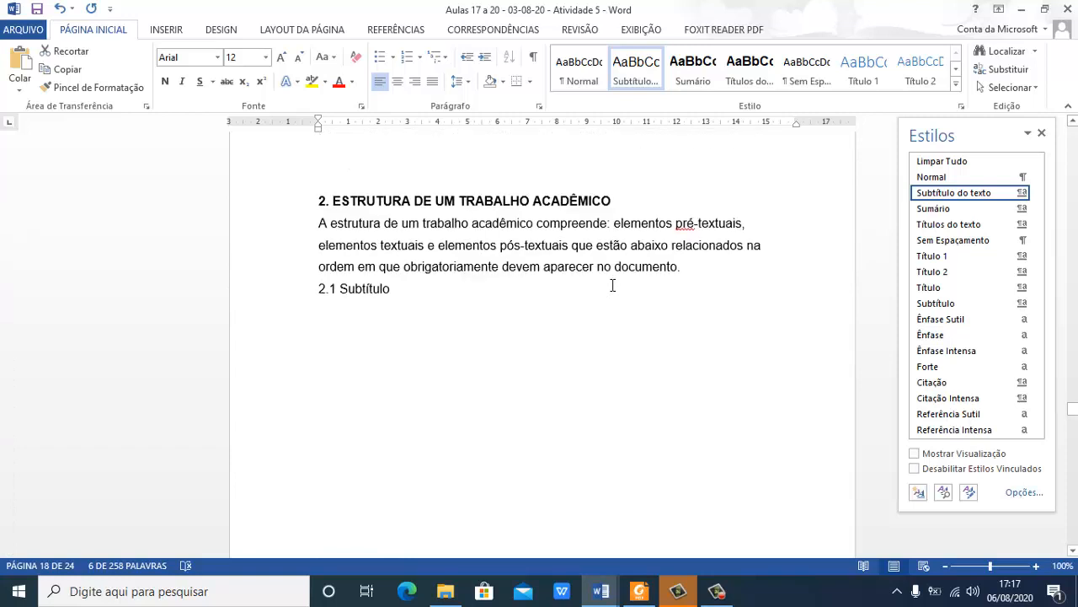
{"action": "left_click", "coordinate": [258, 414]}
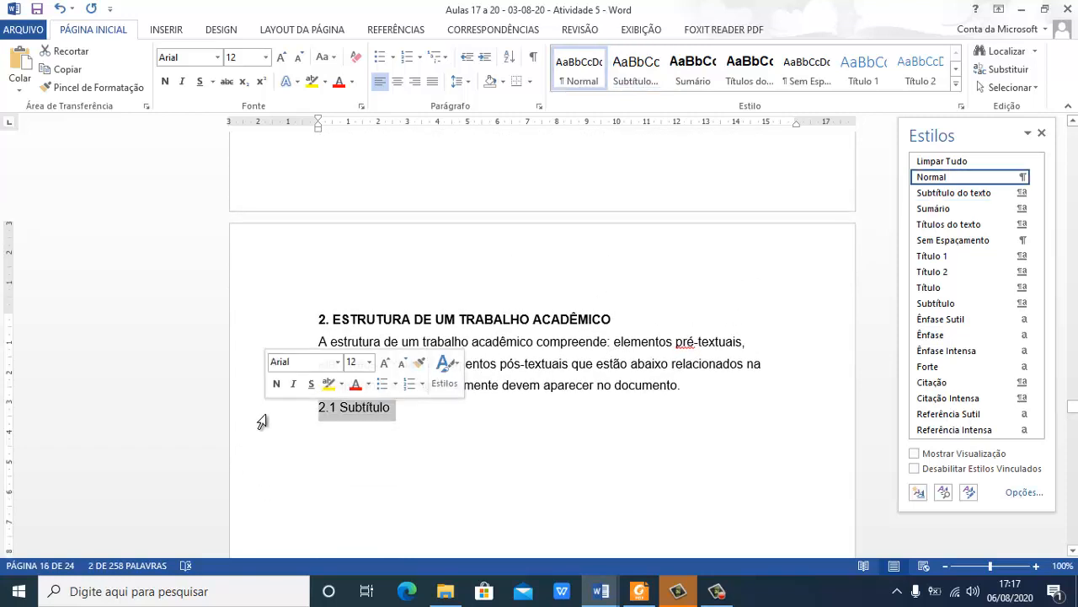
{"action": "left_click", "coordinate": [957, 194]}
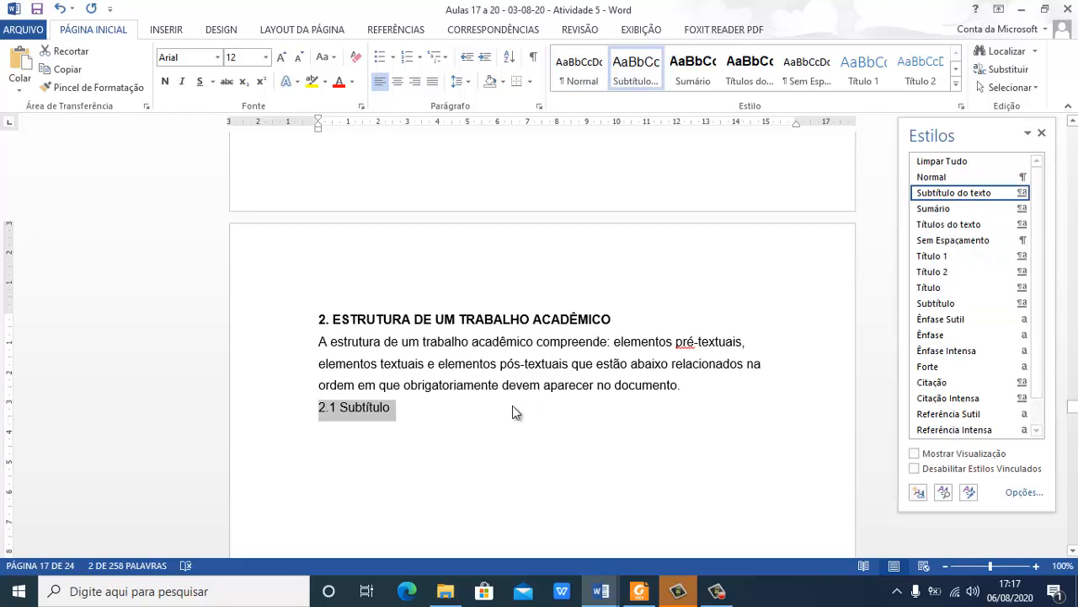
Apply the Sumário style to the SUMÁRIO heading on page 15, leaving the heading deselected
{"action": "scroll", "coordinate": [484, 424], "scroll_direction": "up", "scroll_amount": 5}
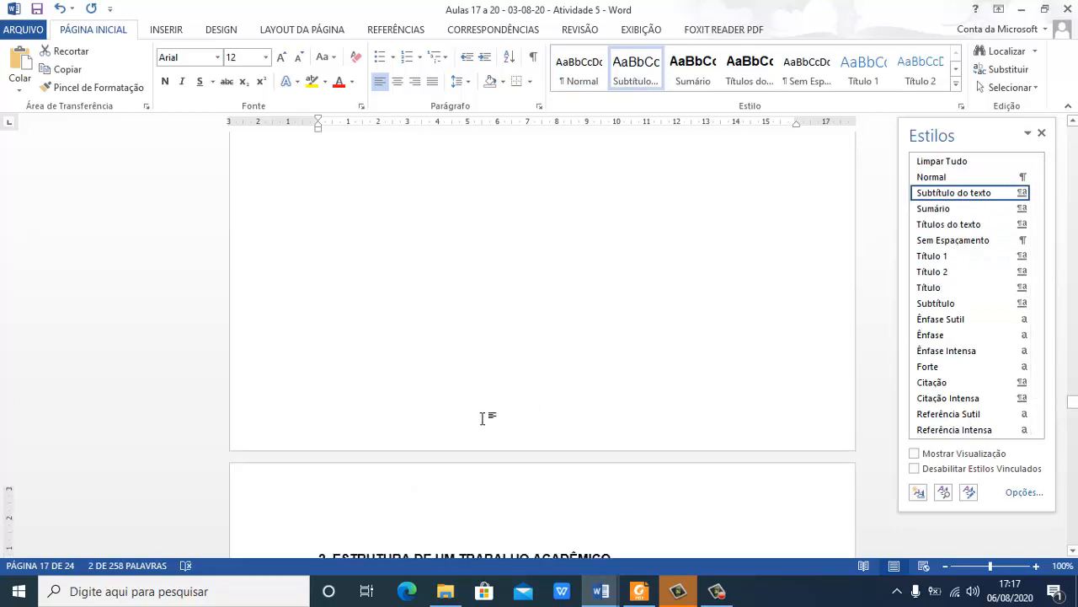
{"action": "scroll", "coordinate": [483, 419], "scroll_direction": "up", "scroll_amount": 10}
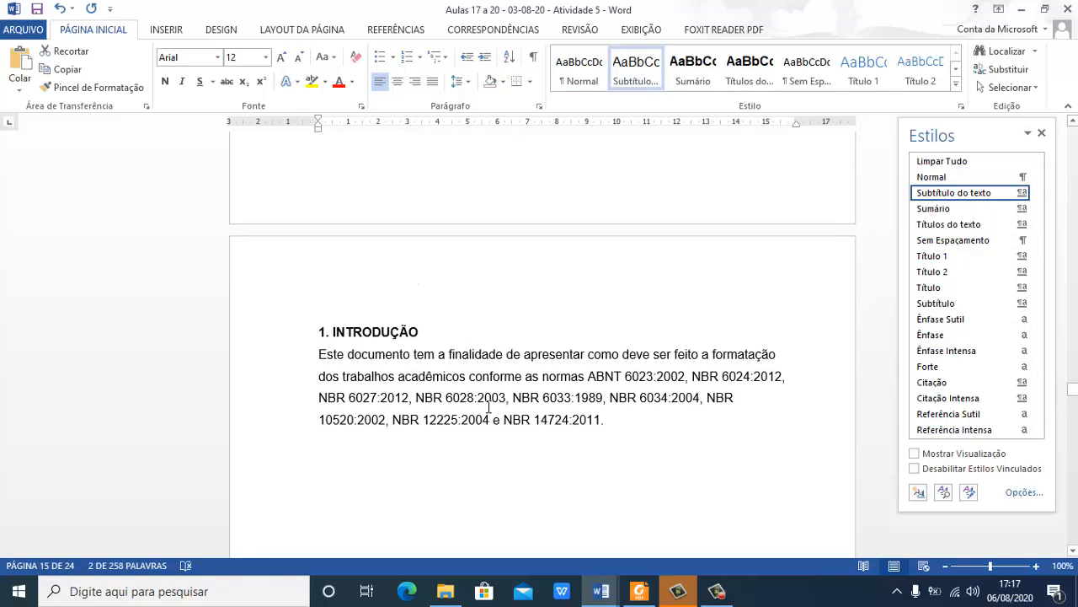
{"action": "scroll", "coordinate": [488, 409], "scroll_direction": "up", "scroll_amount": 20}
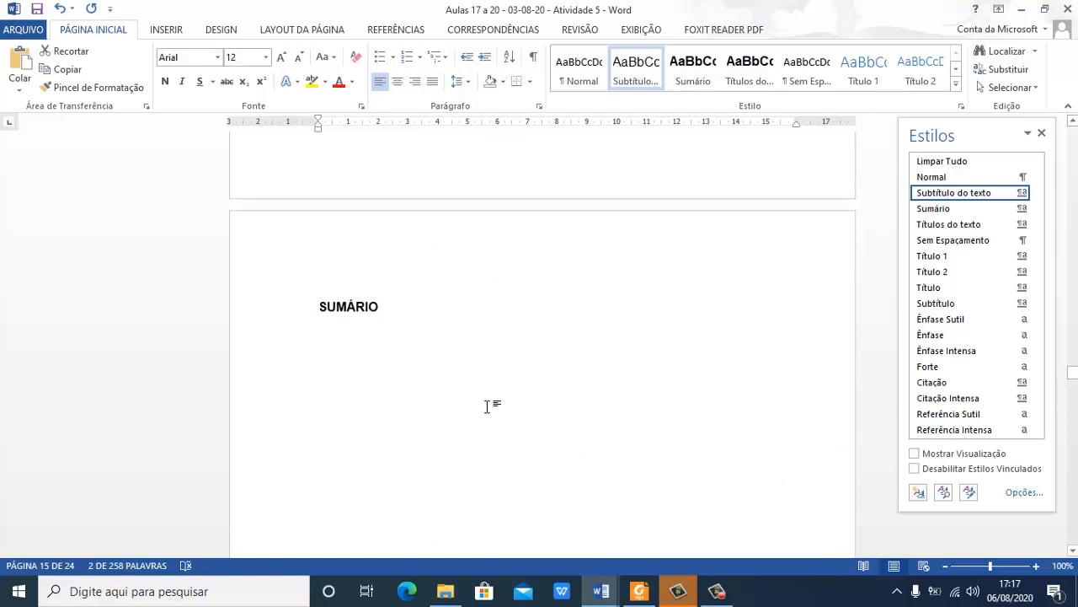
{"action": "scroll", "coordinate": [272, 231], "scroll_direction": "down", "scroll_amount": 2}
{"action": "left_click", "coordinate": [244, 244]}
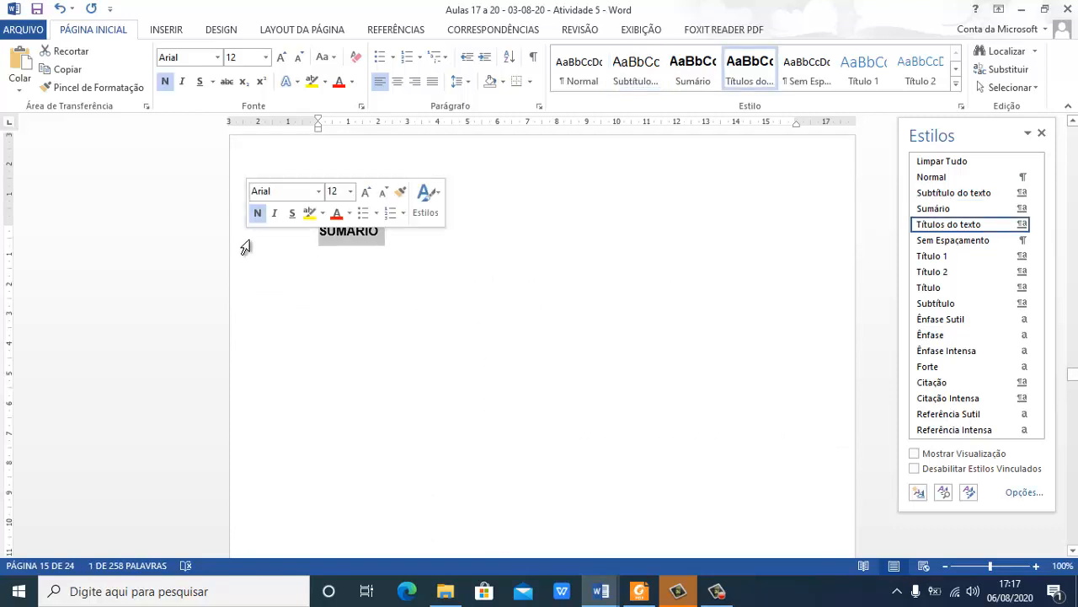
{"action": "left_click", "coordinate": [945, 211]}
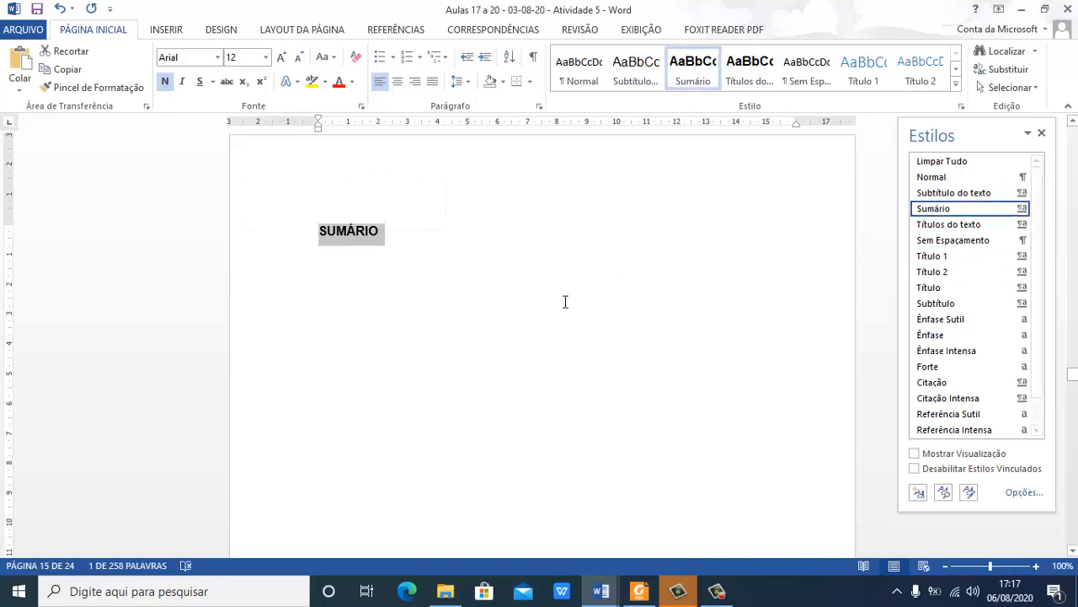
{"action": "left_click", "coordinate": [459, 335]}
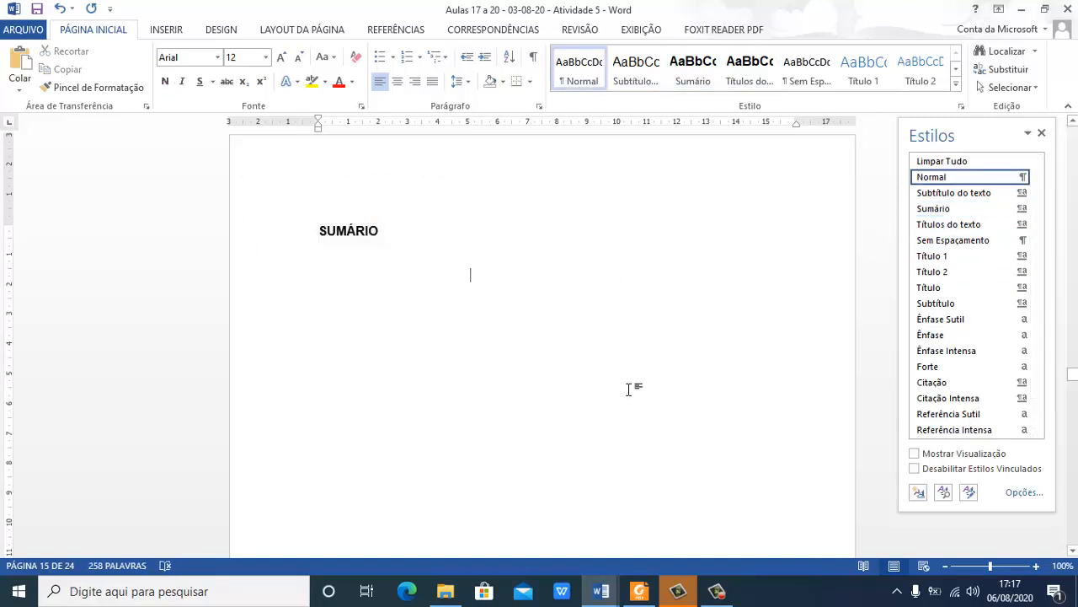
Switch to the Recursos do Word handout in Foxit Reader and look back through the footnotes section to the finished SUMÁRIO example
{"action": "scroll", "coordinate": [619, 387], "scroll_direction": "down", "scroll_amount": 3}
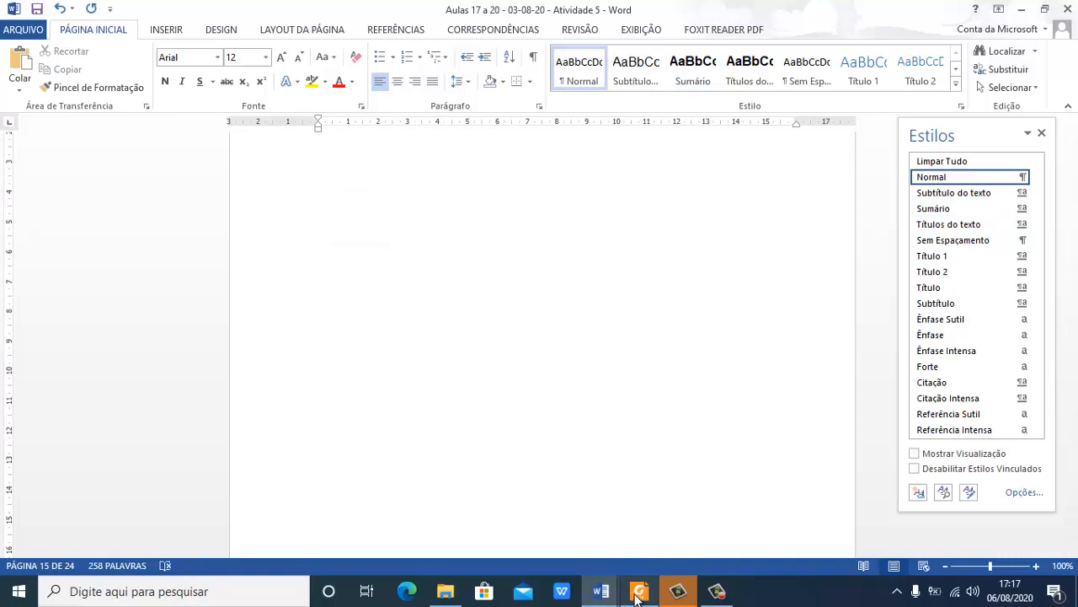
{"action": "left_click", "coordinate": [638, 593]}
{"action": "scroll", "coordinate": [546, 442], "scroll_direction": "up", "scroll_amount": 5}
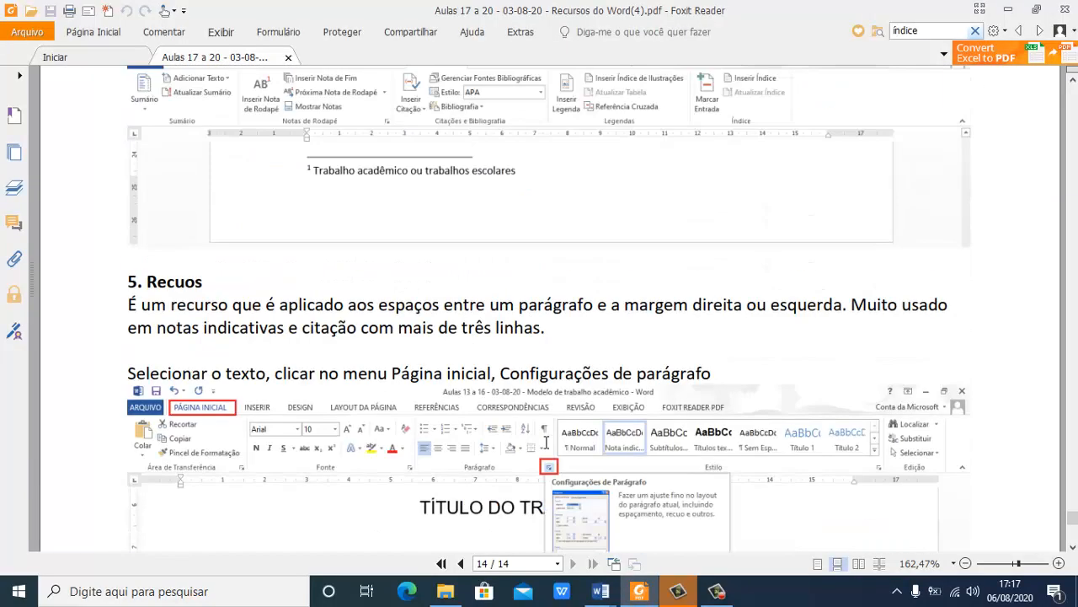
{"action": "scroll", "coordinate": [546, 442], "scroll_direction": "up", "scroll_amount": 10}
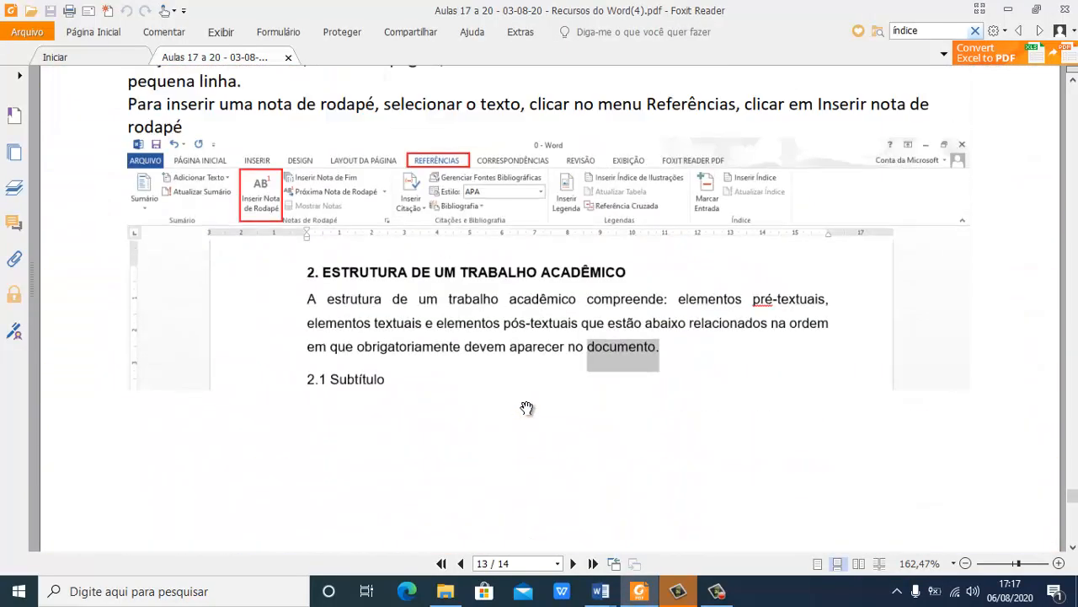
{"action": "scroll", "coordinate": [527, 409], "scroll_direction": "up", "scroll_amount": 3}
{"action": "scroll", "coordinate": [527, 409], "scroll_direction": "up", "scroll_amount": 10}
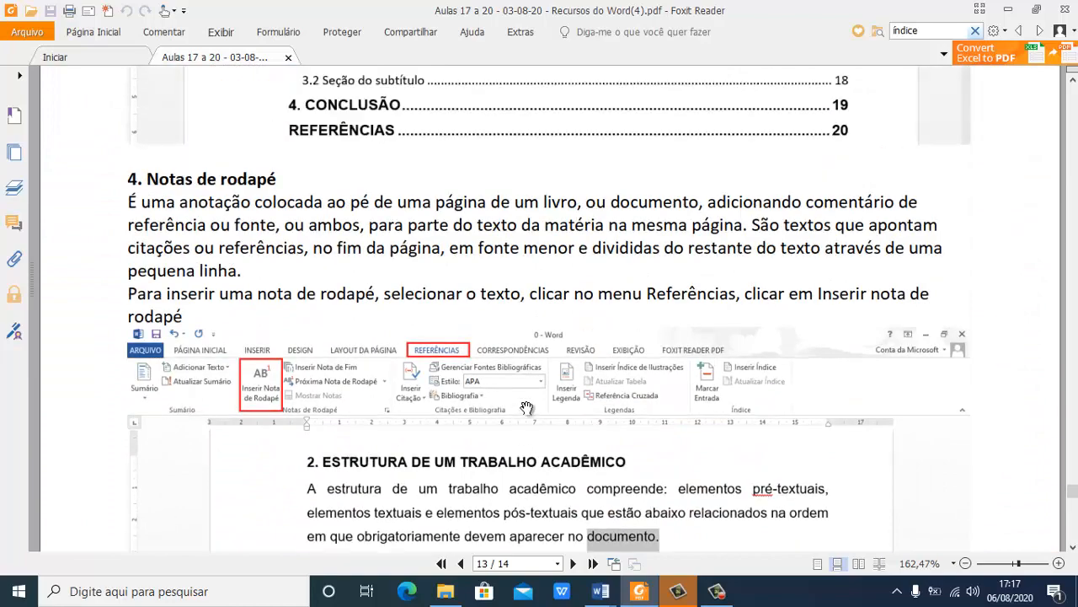
{"action": "scroll", "coordinate": [546, 398], "scroll_direction": "up", "scroll_amount": 7}
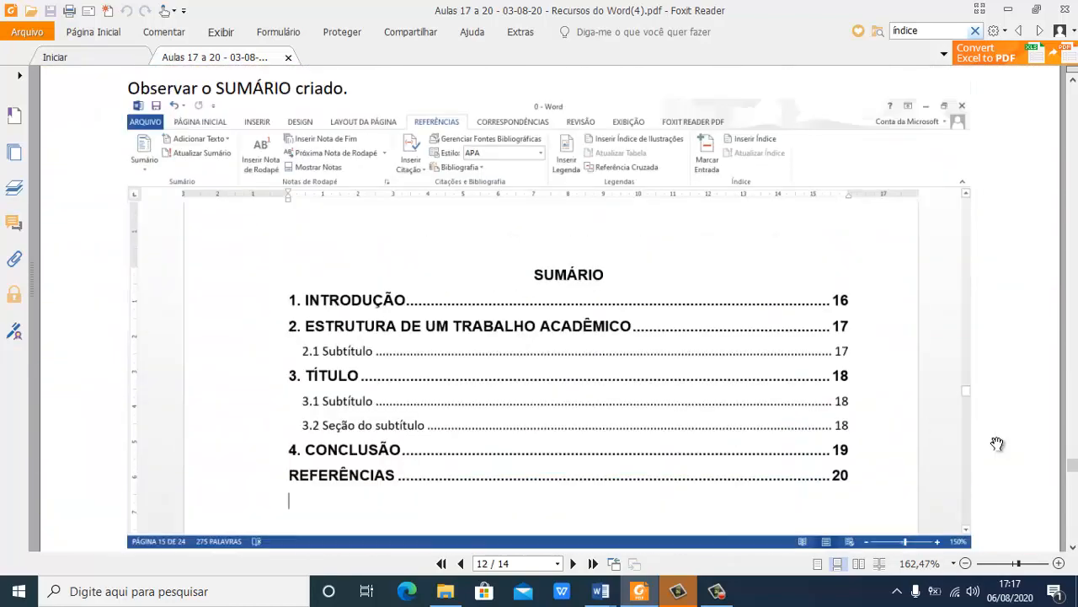
Go back to the handout's first page and read the Numeração de páginas instructions on the Próxima Página section break
{"action": "left_click_drag", "start_coordinate": [1072, 474], "coordinate": [1073, 84]}
{"action": "scroll", "coordinate": [570, 348], "scroll_direction": "down", "scroll_amount": 1}
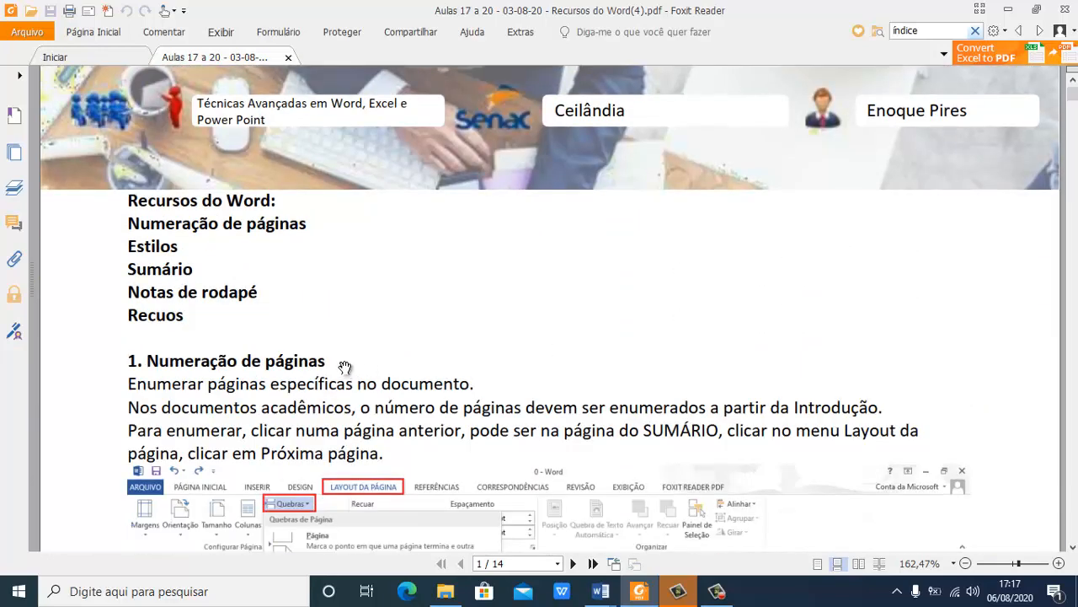
{"action": "scroll", "coordinate": [346, 367], "scroll_direction": "down", "scroll_amount": 5}
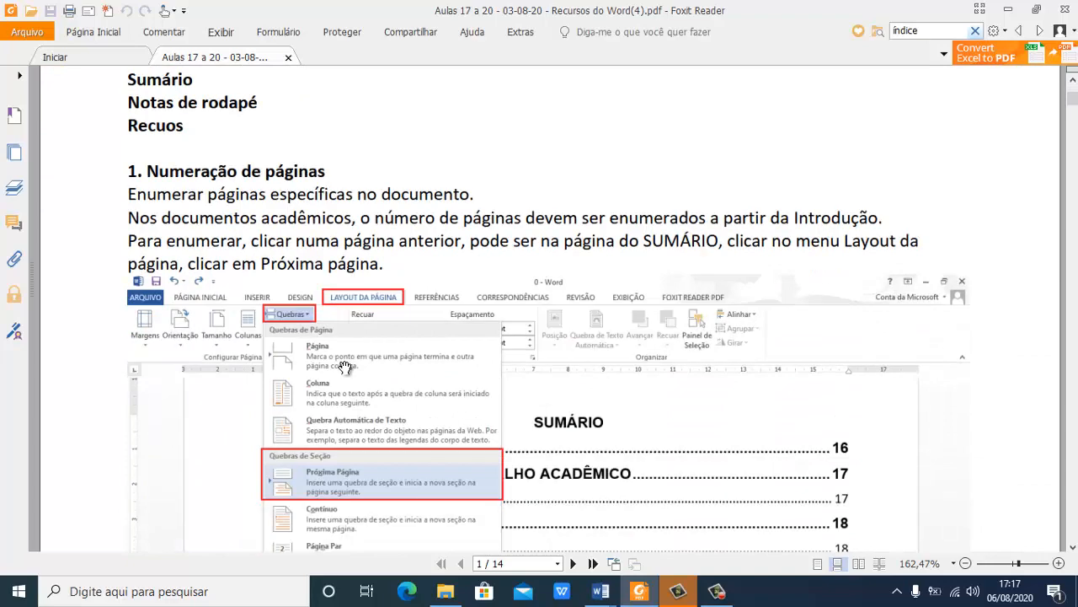
{"action": "scroll", "coordinate": [345, 368], "scroll_direction": "up", "scroll_amount": 2}
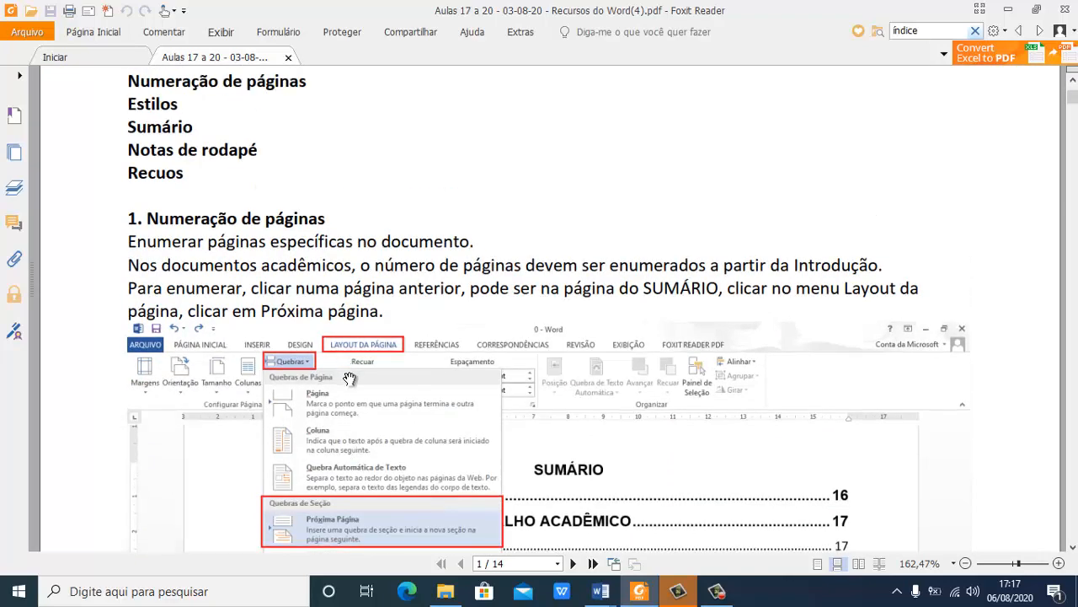
{"action": "scroll", "coordinate": [354, 380], "scroll_direction": "down", "scroll_amount": 2}
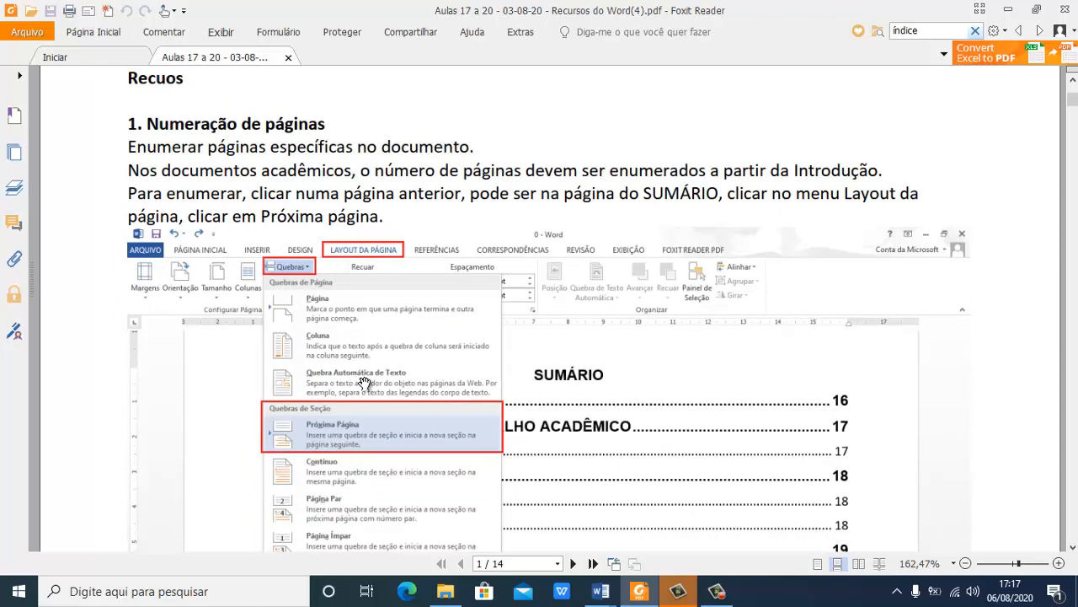
{"action": "scroll", "coordinate": [365, 382], "scroll_direction": "up", "scroll_amount": 3}
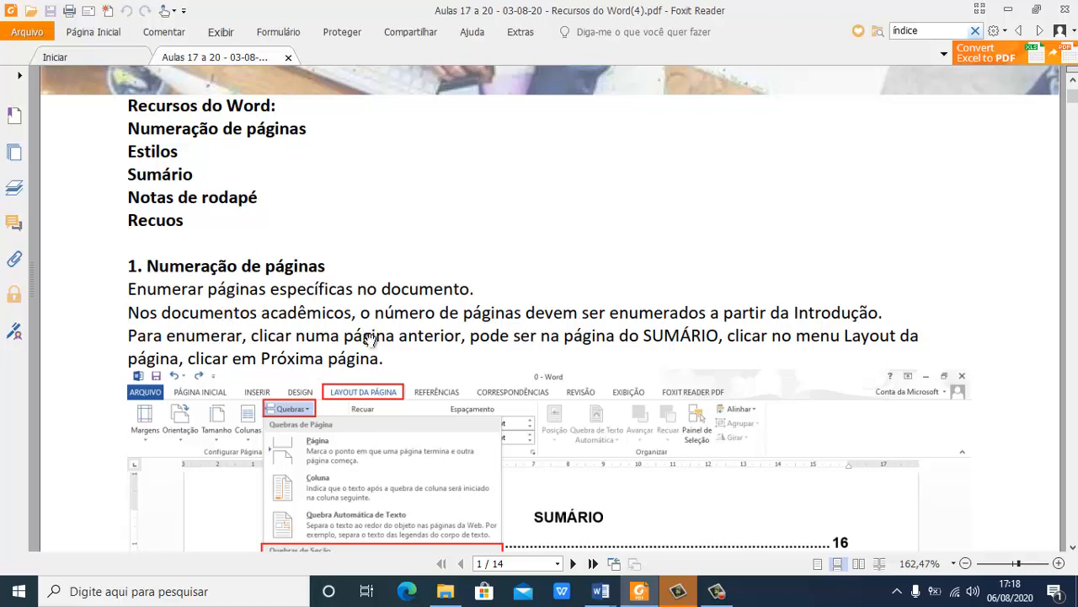
{"action": "scroll", "coordinate": [332, 343], "scroll_direction": "down", "scroll_amount": 2}
{"action": "scroll", "coordinate": [329, 342], "scroll_direction": "down", "scroll_amount": 1}
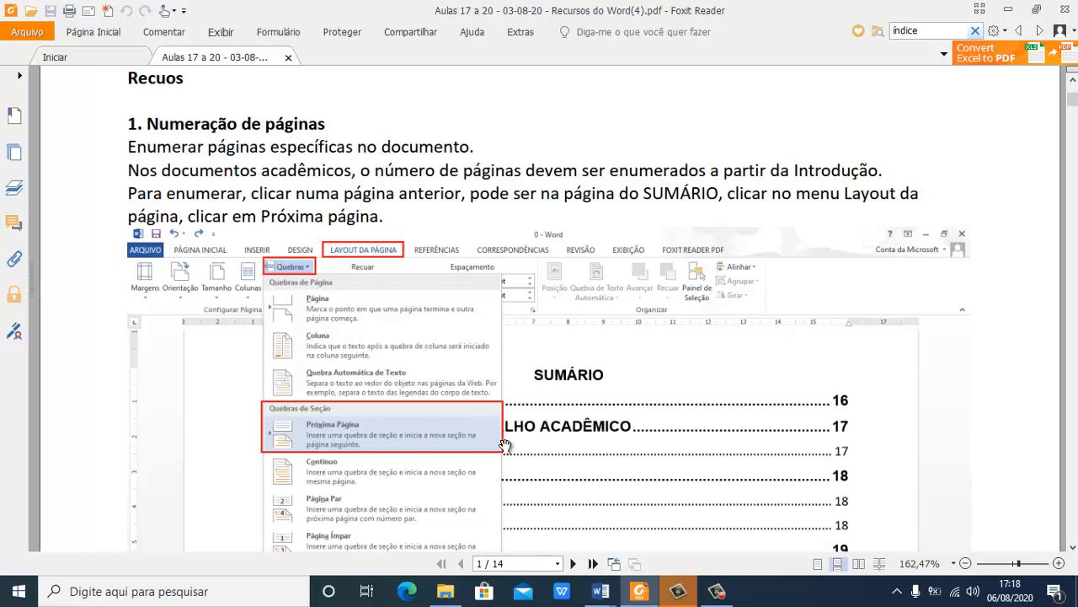
Switch back to the Atividade 5 document in Word and review the page number options for Início da Página and Fim da Página
{"action": "left_click", "coordinate": [604, 592]}
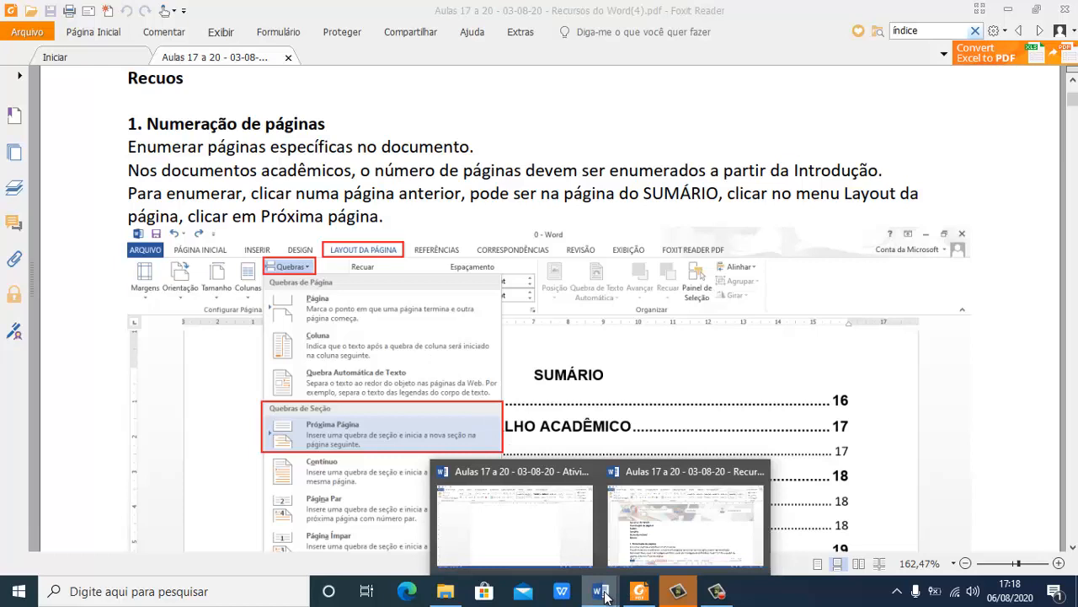
{"action": "left_click", "coordinate": [573, 527]}
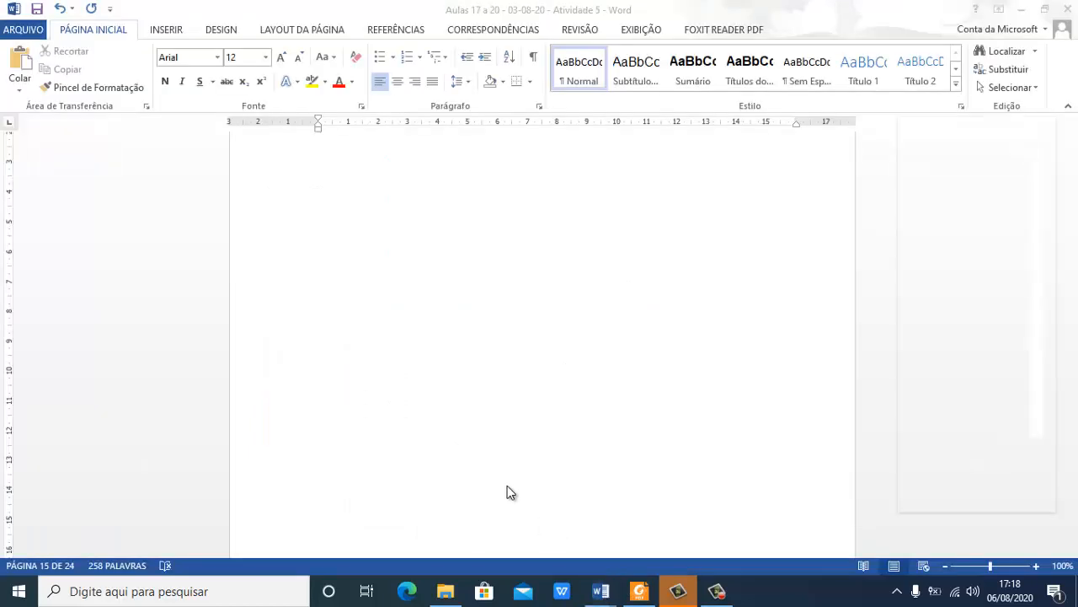
{"action": "left_click", "coordinate": [168, 30]}
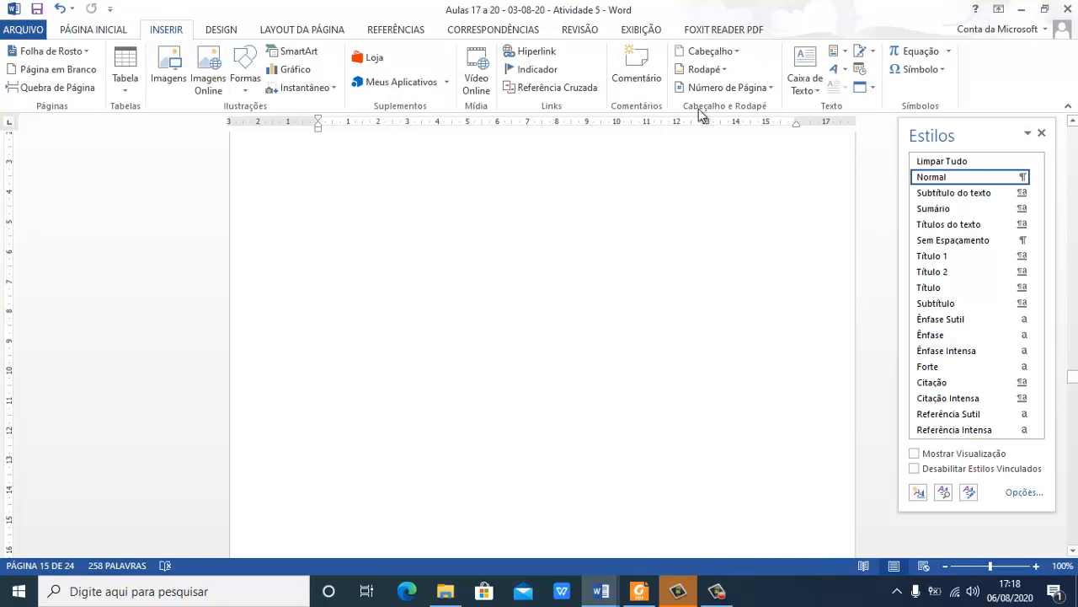
{"action": "left_click", "coordinate": [770, 88]}
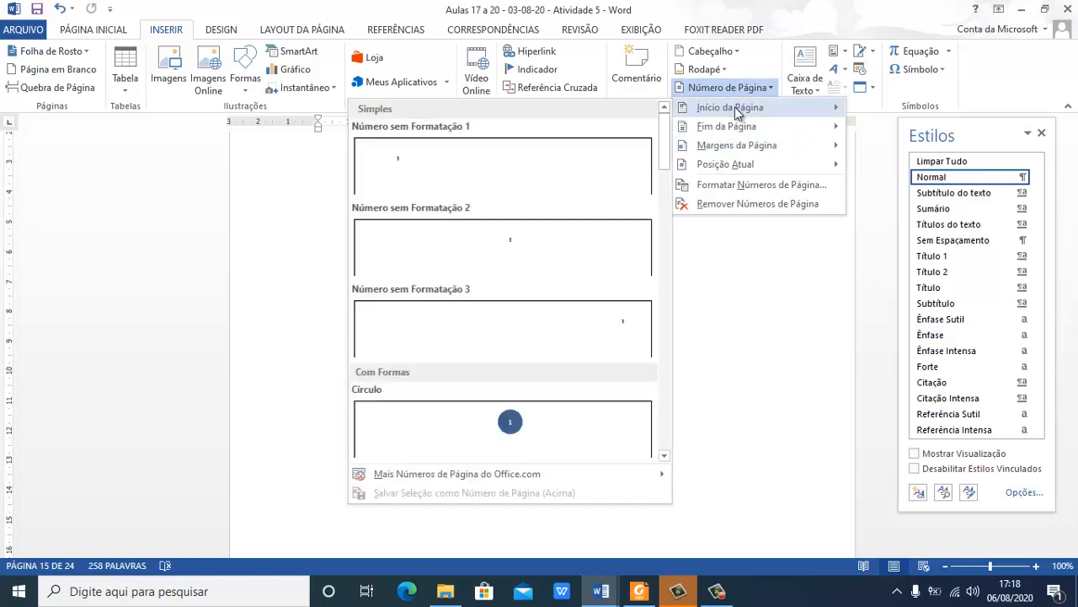
{"action": "mouse_move", "coordinate": [745, 135]}
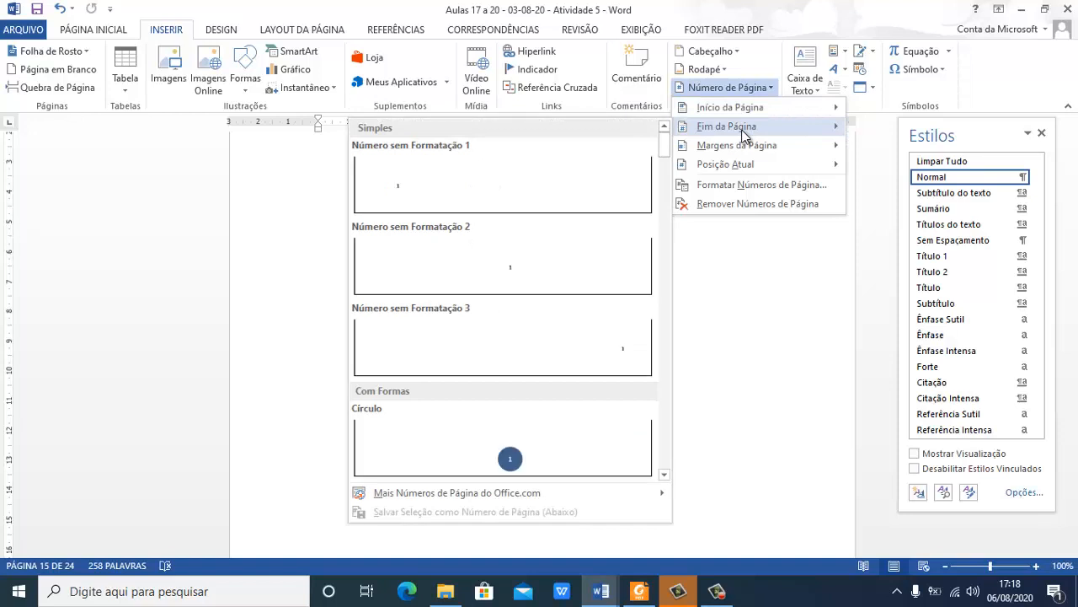
{"action": "left_click", "coordinate": [692, 337]}
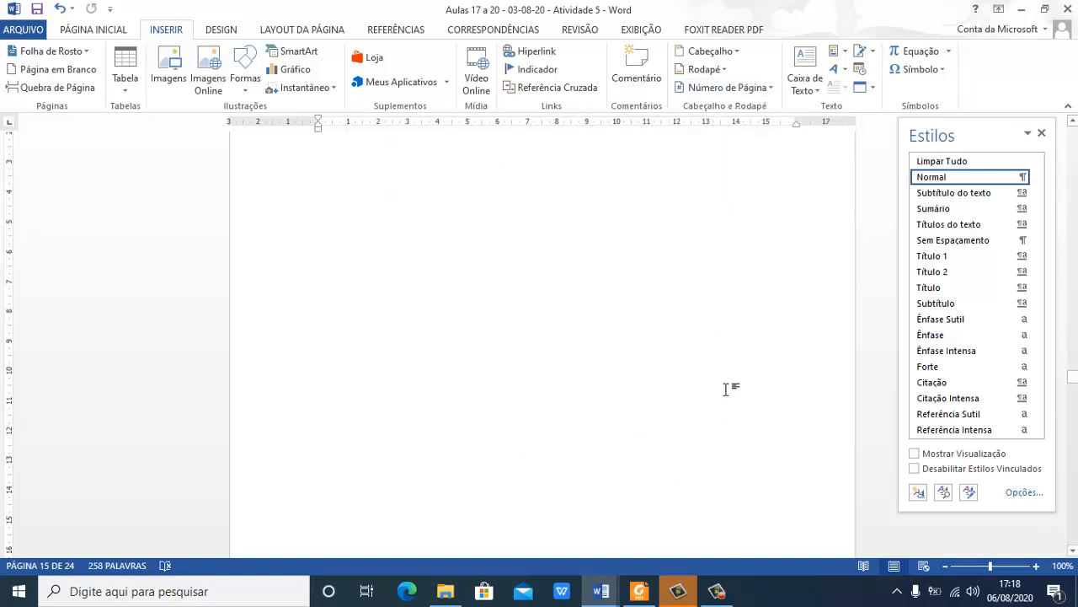
Return to the handout in Foxit Reader and reread where to insert the Próxima Página break for numbering from the Introdução
{"action": "left_click", "coordinate": [639, 590]}
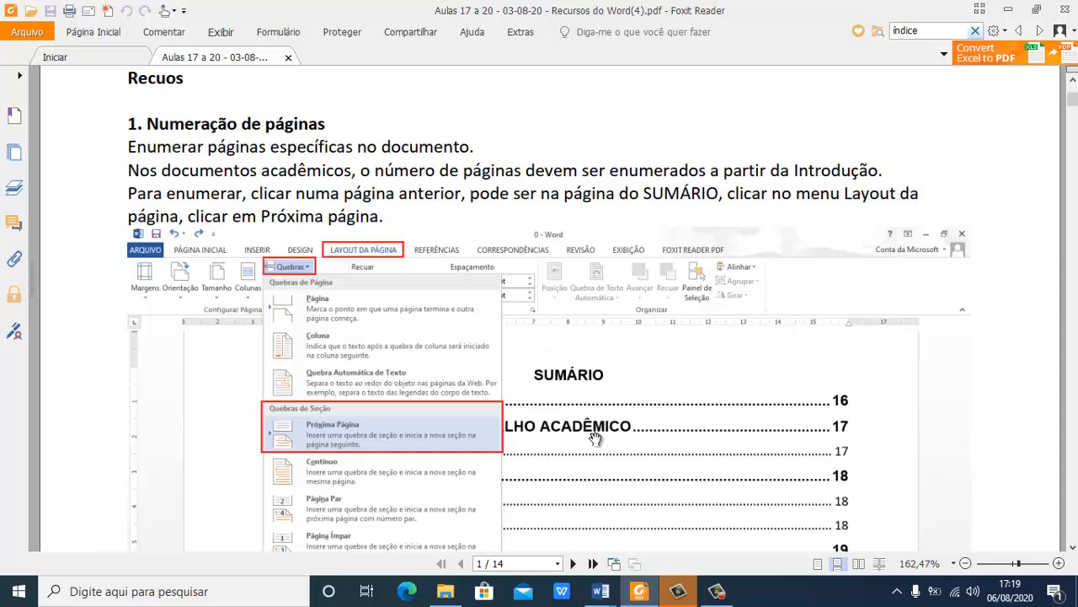
{"action": "scroll", "coordinate": [590, 434], "scroll_direction": "down", "scroll_amount": 2}
{"action": "scroll", "coordinate": [590, 435], "scroll_direction": "down", "scroll_amount": 1}
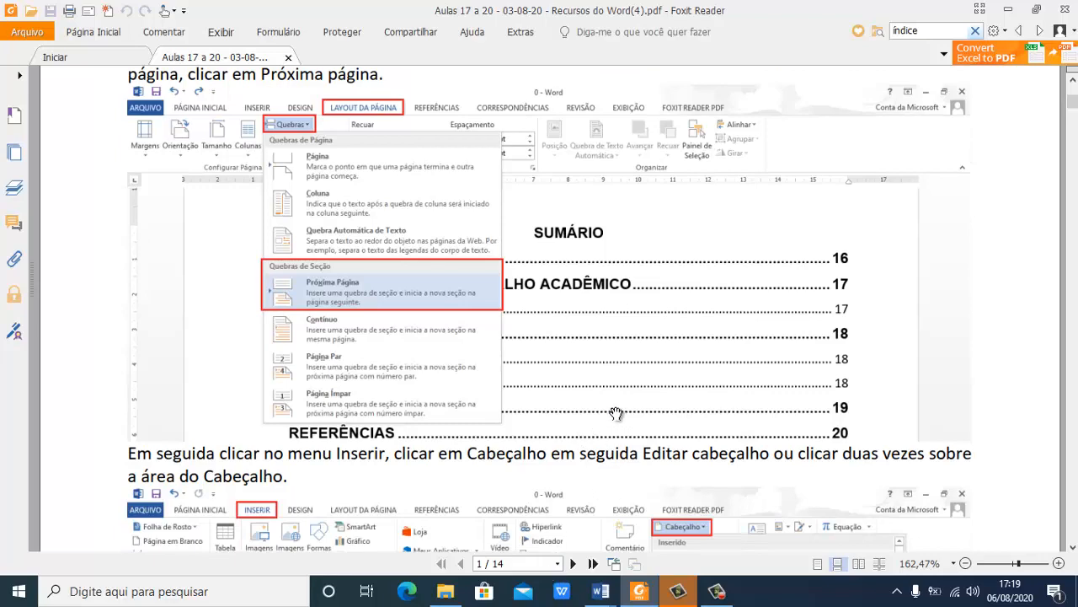
{"action": "scroll", "coordinate": [617, 413], "scroll_direction": "up", "scroll_amount": 1}
{"action": "scroll", "coordinate": [617, 413], "scroll_direction": "up", "scroll_amount": 1}
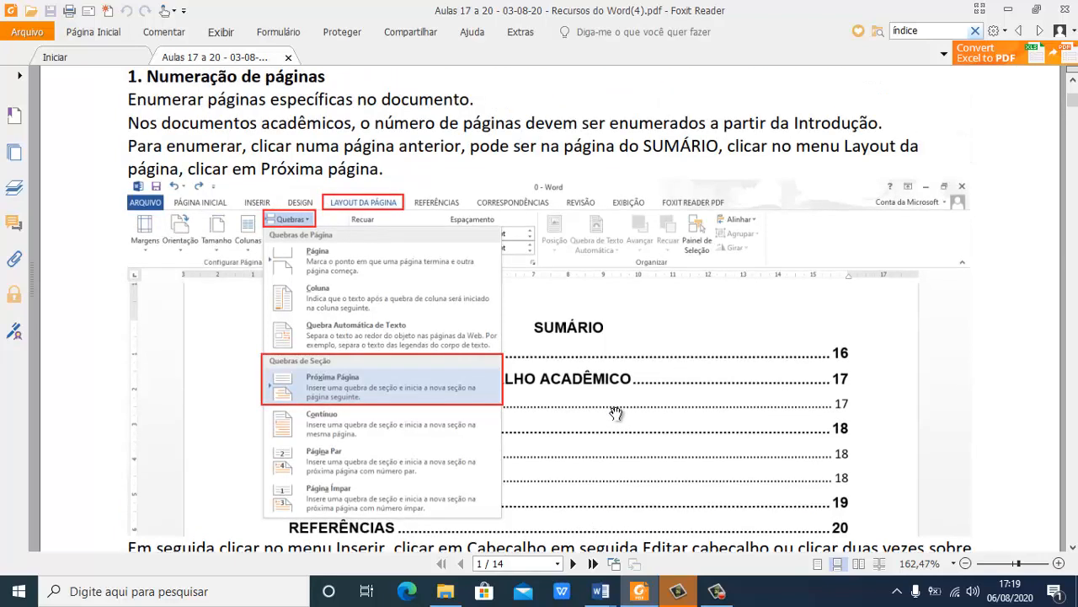
{"action": "scroll", "coordinate": [617, 413], "scroll_direction": "up", "scroll_amount": 1}
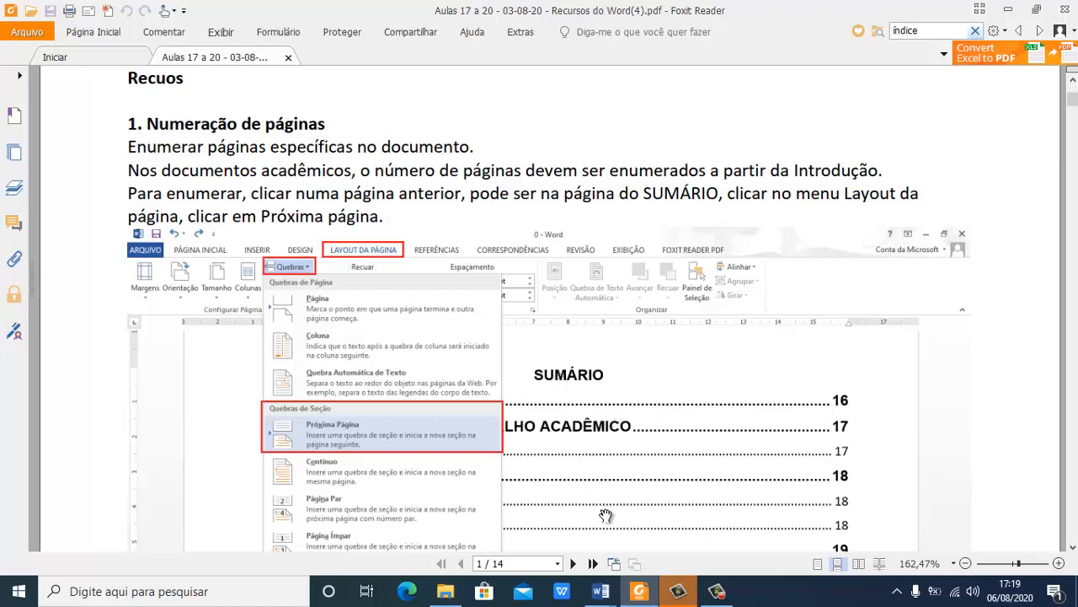
Switch to the Atividade 5 document in Word and examine the pages from SUMÁRIO to the start of 1. INTRODUÇÃO
{"action": "mouse_move", "coordinate": [601, 590]}
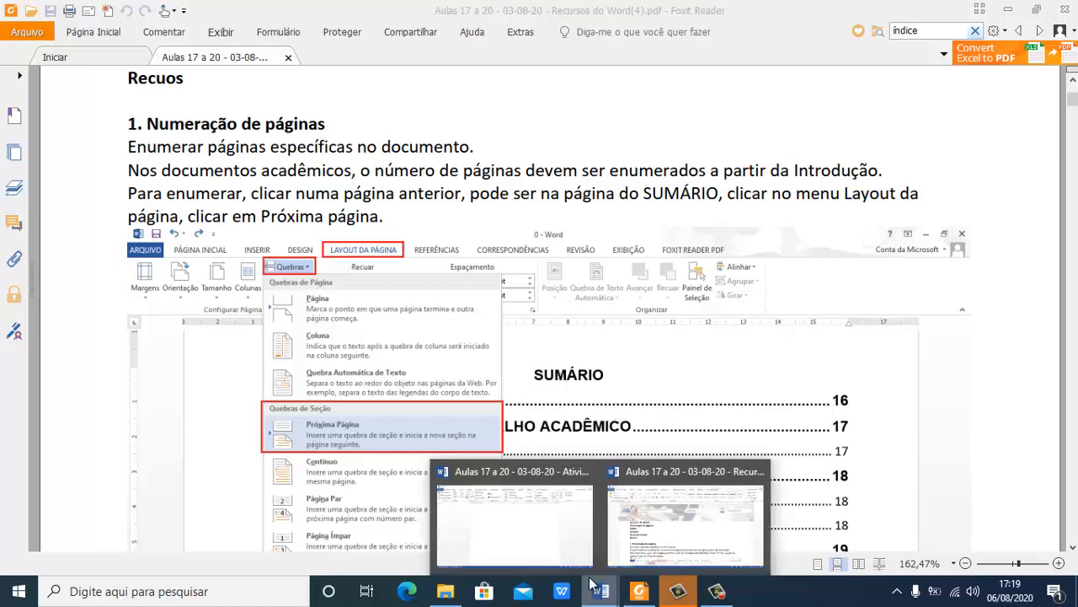
{"action": "left_click", "coordinate": [531, 532]}
{"action": "scroll", "coordinate": [549, 464], "scroll_direction": "up", "scroll_amount": 4}
{"action": "scroll", "coordinate": [549, 463], "scroll_direction": "down", "scroll_amount": 5}
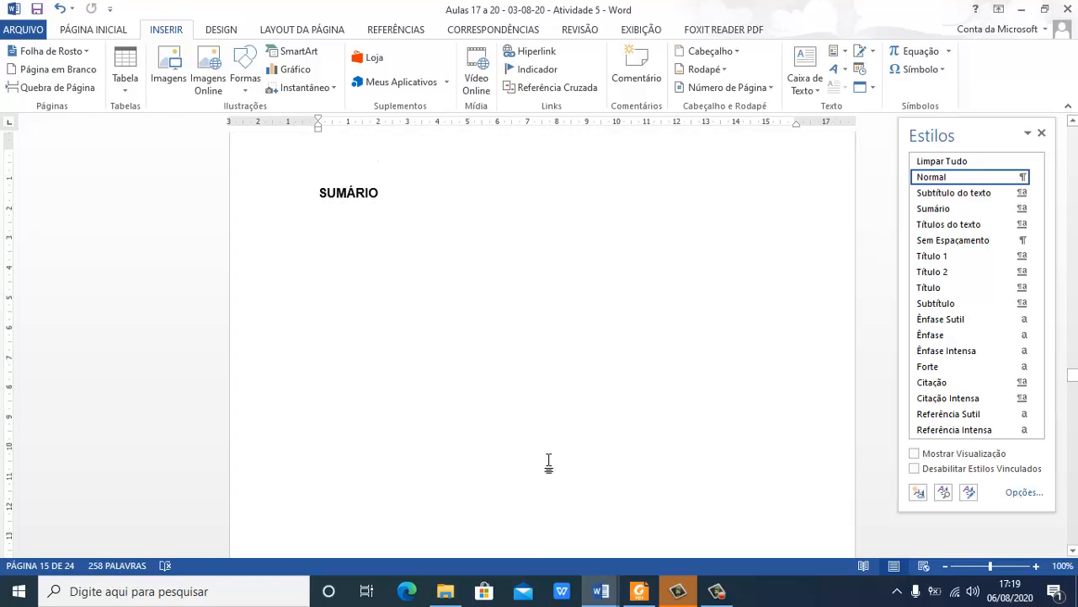
{"action": "scroll", "coordinate": [548, 463], "scroll_direction": "up", "scroll_amount": 3}
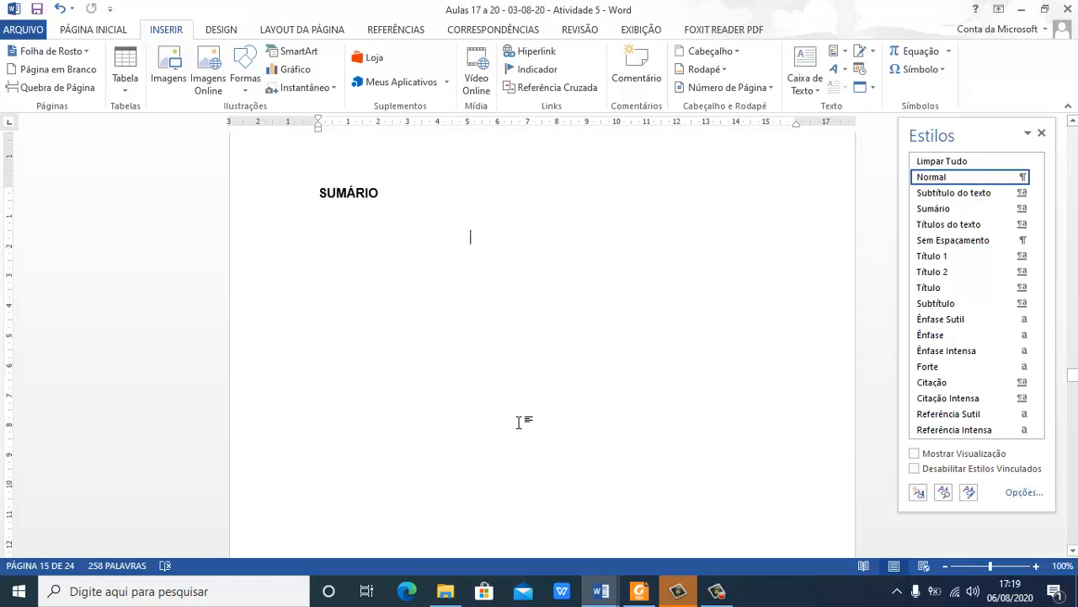
{"action": "scroll", "coordinate": [523, 421], "scroll_direction": "down", "scroll_amount": 1}
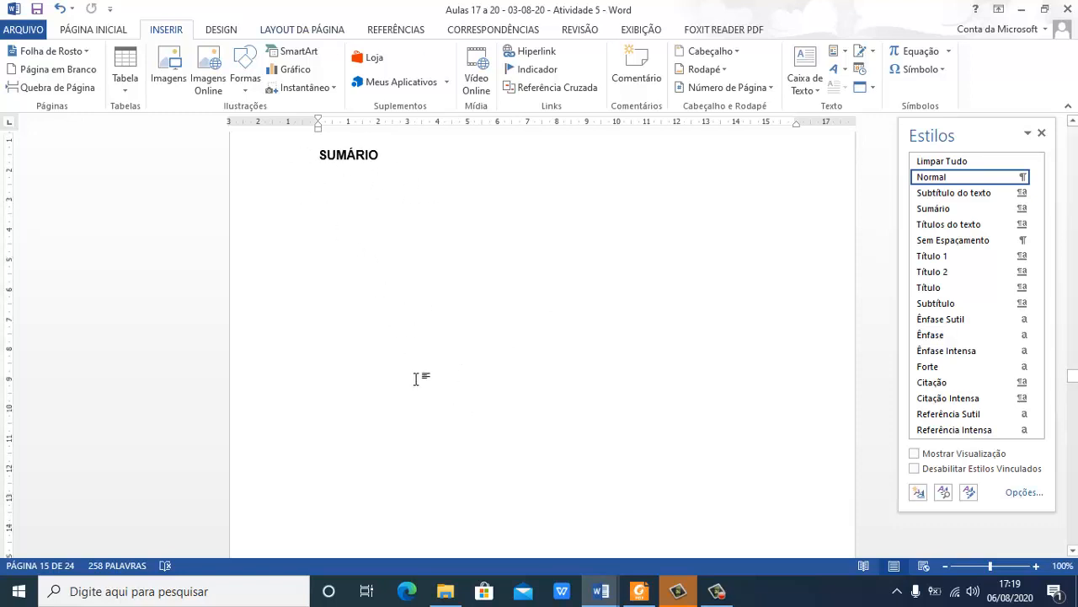
{"action": "scroll", "coordinate": [413, 370], "scroll_direction": "down", "scroll_amount": 9}
{"action": "scroll", "coordinate": [419, 377], "scroll_direction": "down", "scroll_amount": 6}
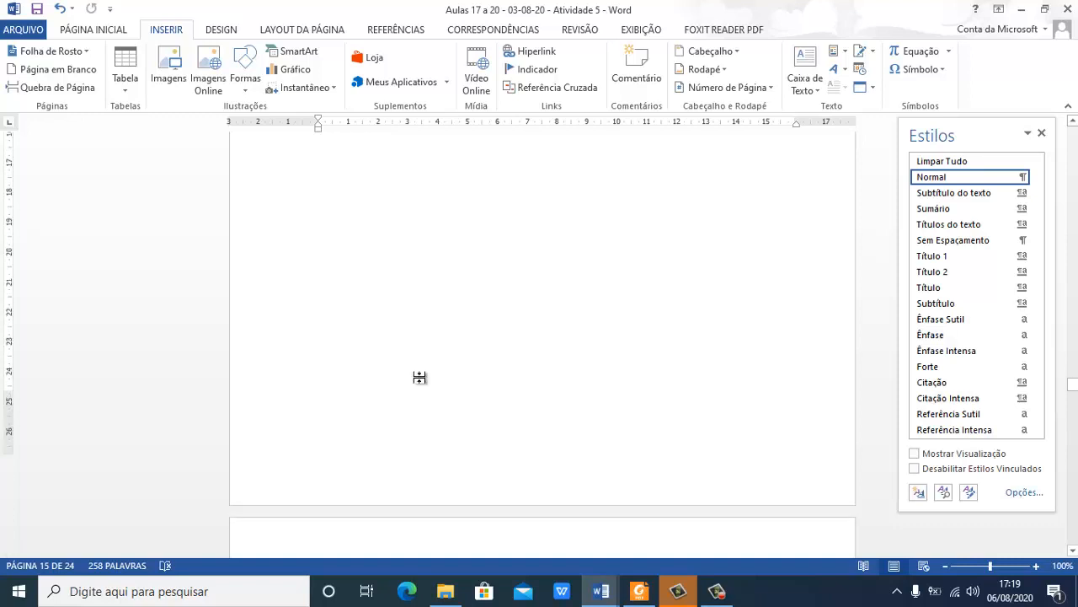
{"action": "scroll", "coordinate": [420, 377], "scroll_direction": "up", "scroll_amount": 3}
{"action": "scroll", "coordinate": [419, 377], "scroll_direction": "up", "scroll_amount": 9}
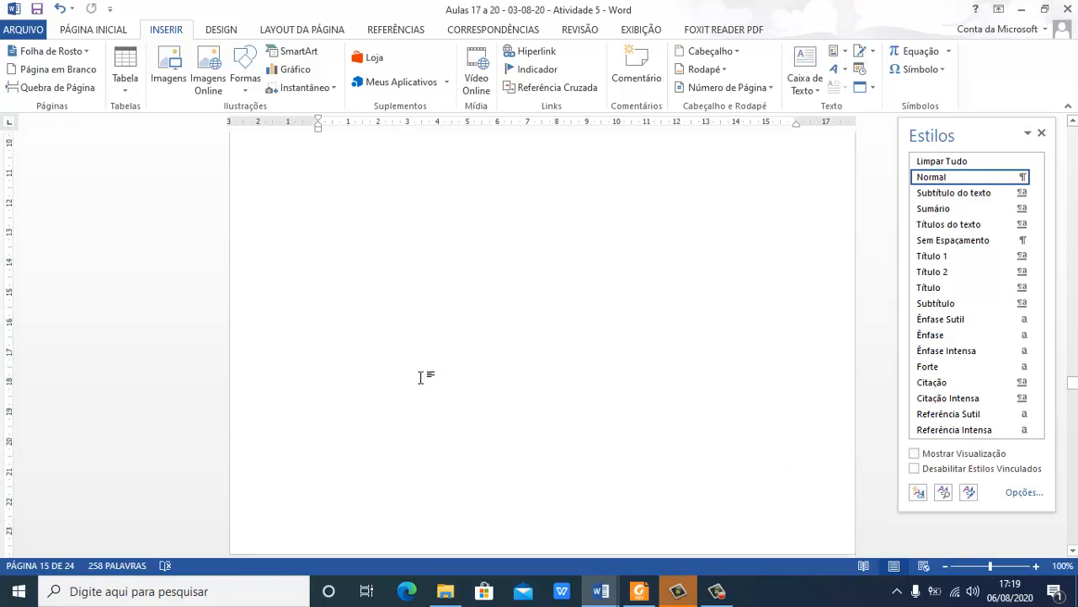
{"action": "scroll", "coordinate": [420, 376], "scroll_direction": "down", "scroll_amount": 6}
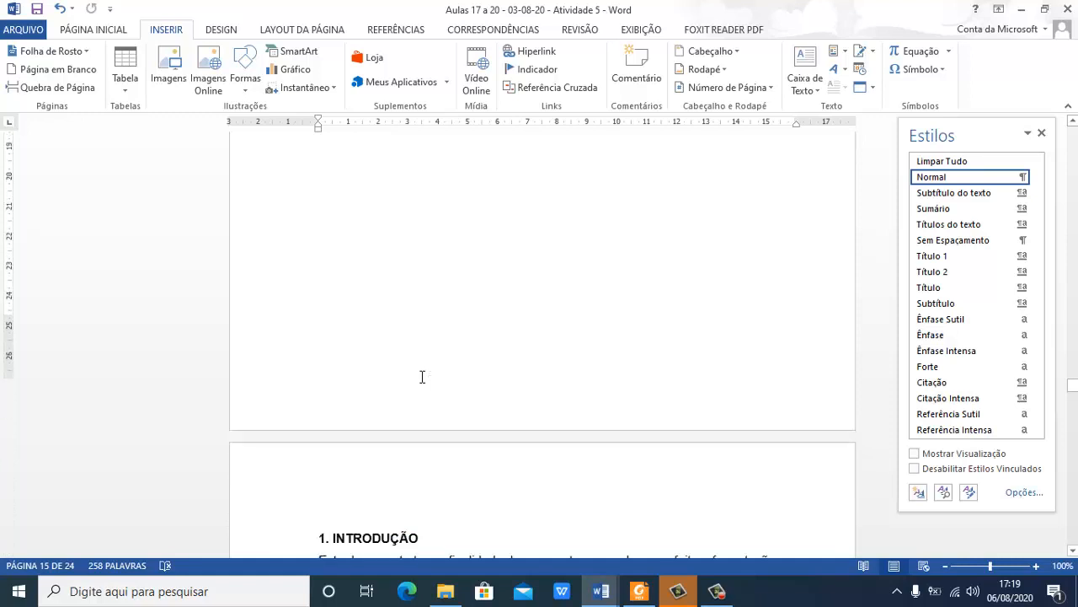
{"action": "scroll", "coordinate": [420, 376], "scroll_direction": "up", "scroll_amount": 9}
{"action": "scroll", "coordinate": [421, 376], "scroll_direction": "up", "scroll_amount": 5}
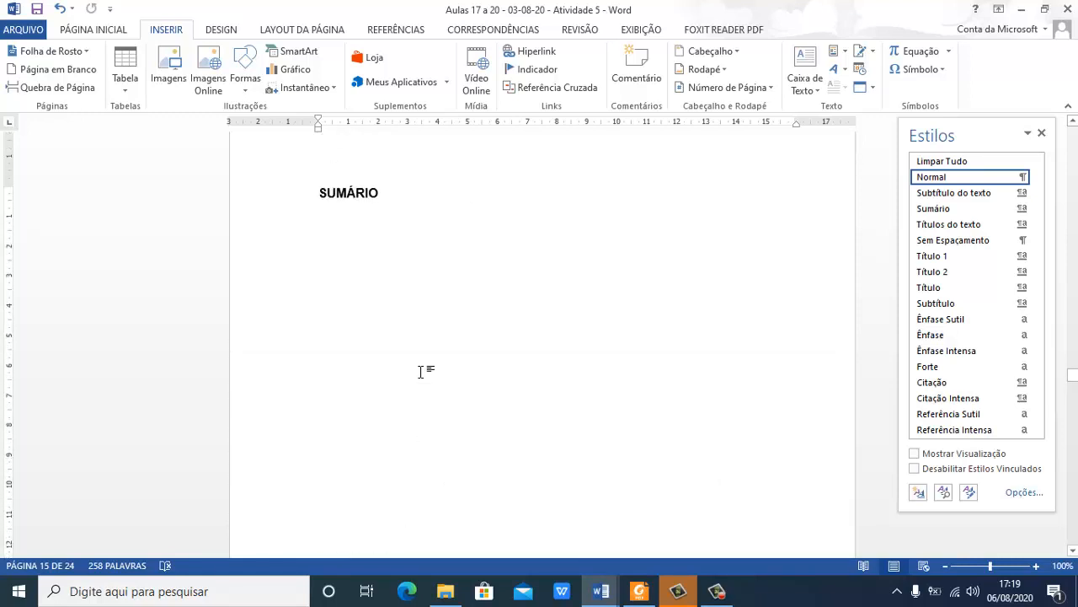
Place the cursor on the line below the SUMÁRIO heading and recheck the section break instructions in the Foxit Reader handout
{"action": "left_click", "coordinate": [402, 214]}
{"action": "scroll", "coordinate": [503, 354], "scroll_direction": "down", "scroll_amount": 2}
{"action": "scroll", "coordinate": [503, 354], "scroll_direction": "up", "scroll_amount": 1}
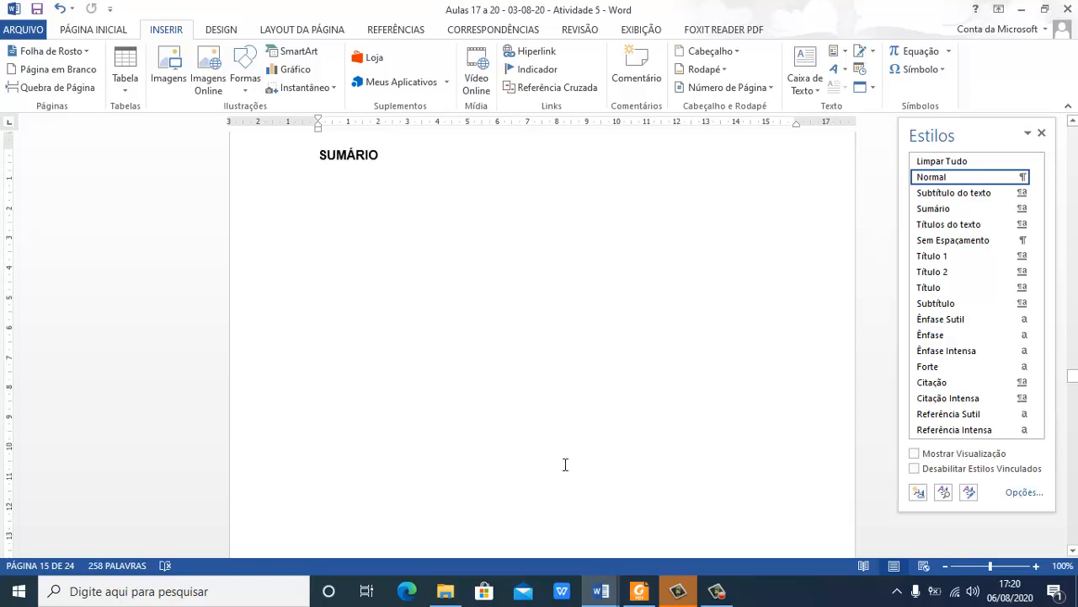
{"action": "left_click", "coordinate": [639, 591]}
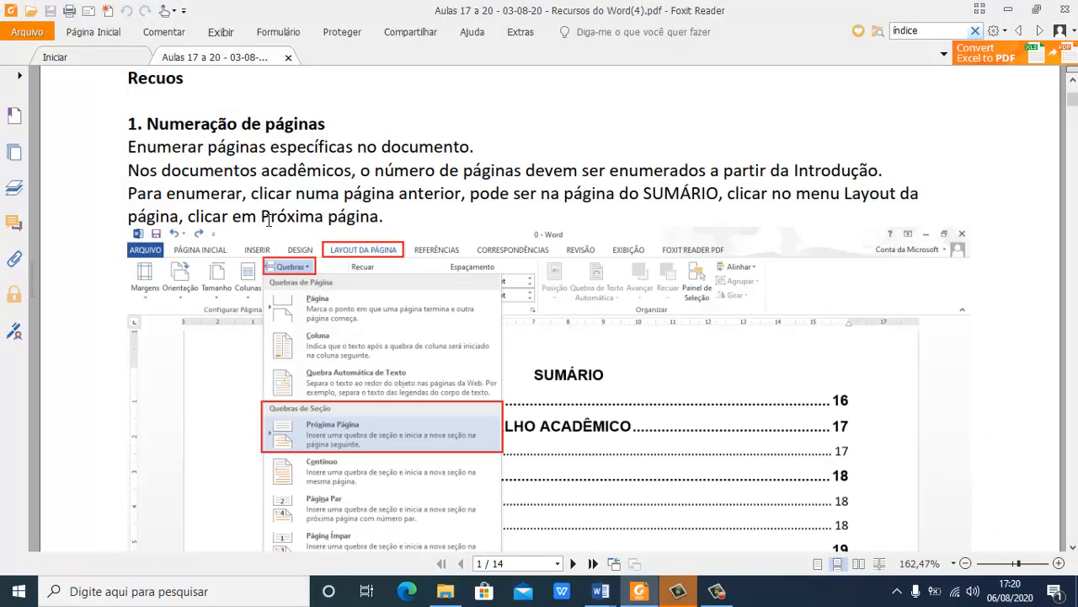
Return to the Atividade 5 document in Word and insert a Próxima Página section break below the SUMÁRIO heading
{"action": "mouse_move", "coordinate": [594, 578]}
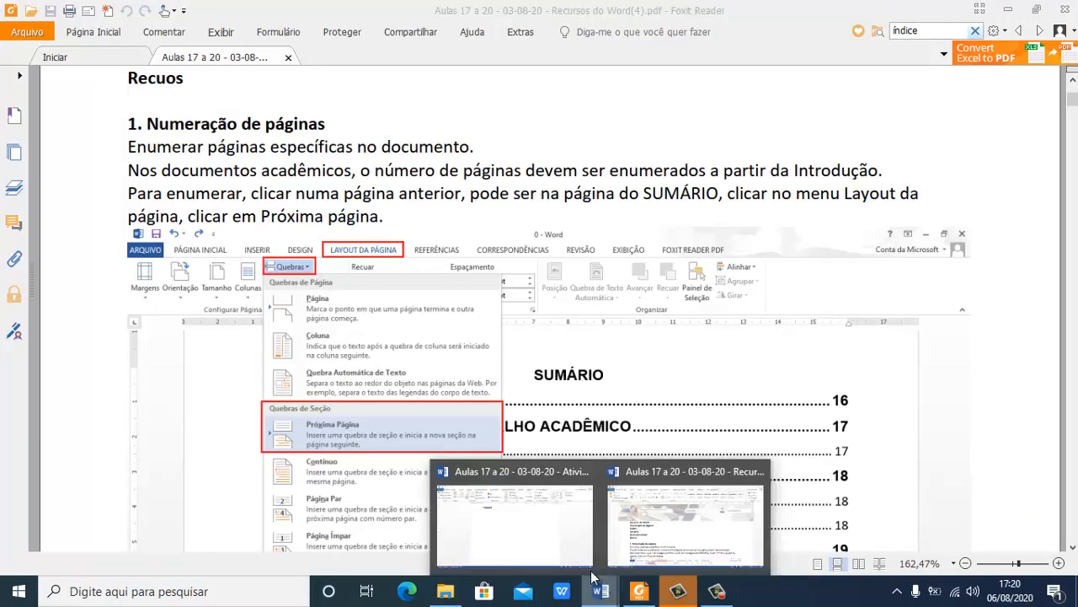
{"action": "left_click", "coordinate": [523, 523]}
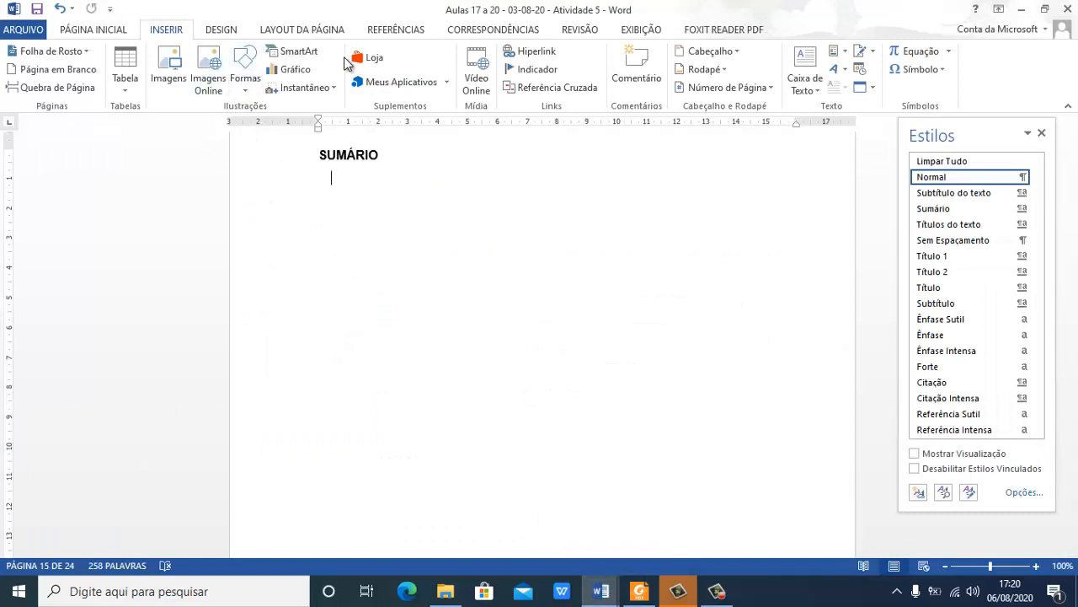
{"action": "left_click", "coordinate": [327, 32]}
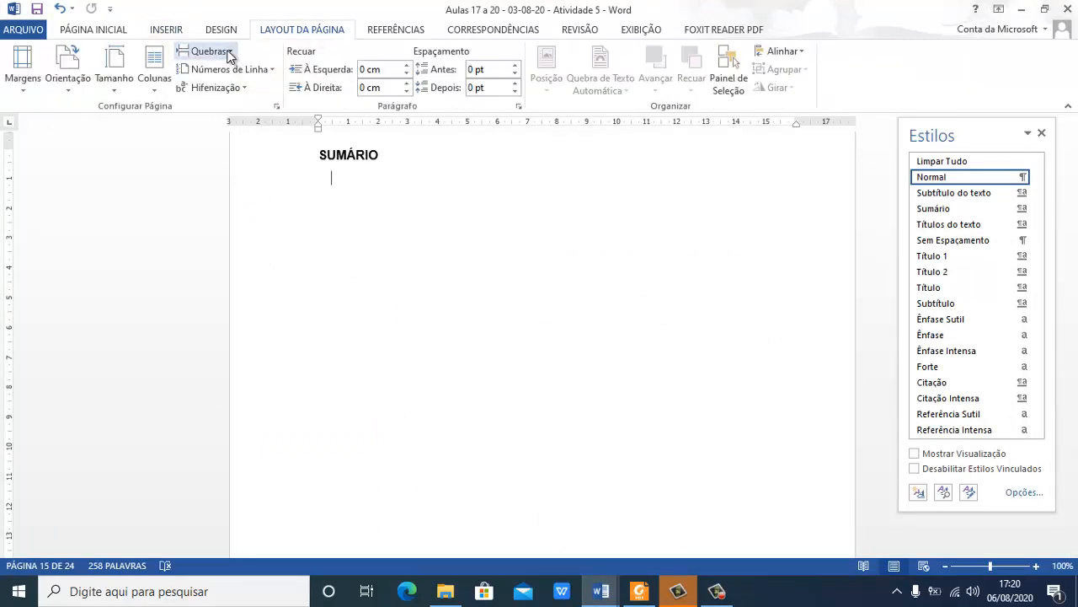
{"action": "left_click", "coordinate": [225, 52]}
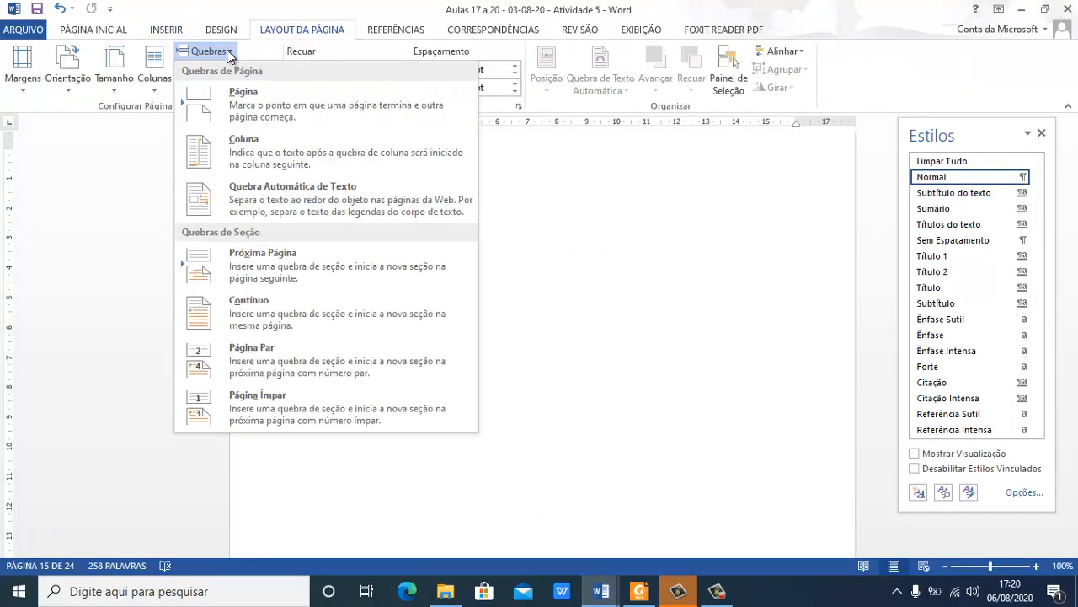
{"action": "left_click", "coordinate": [283, 256]}
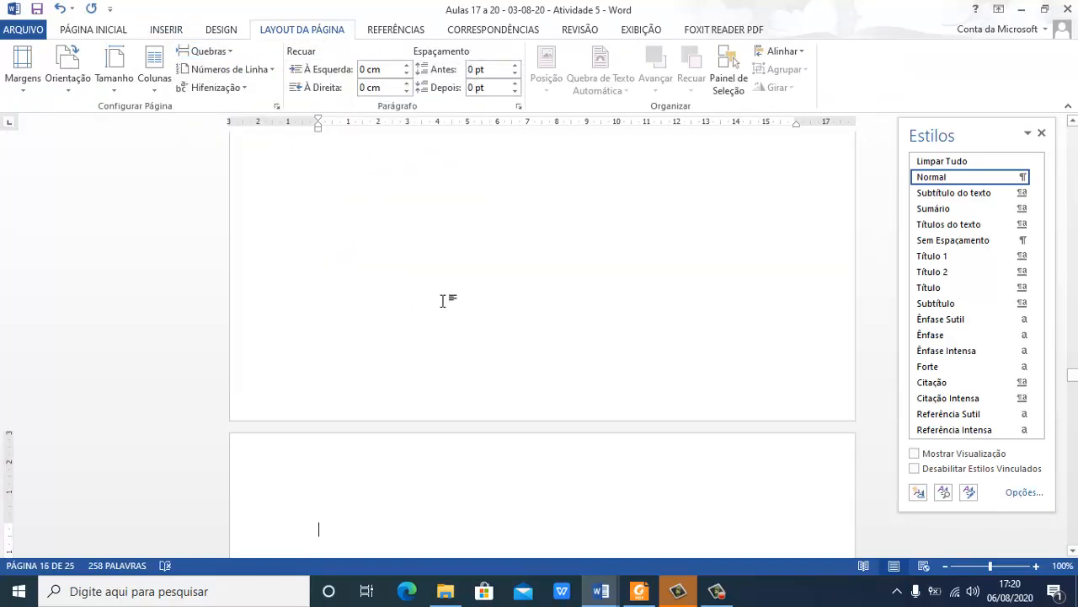
Switch to the handout in Foxit Reader and read the instructions following the section break, on Cabeçalho and Editar Cabeçalho
{"action": "left_click", "coordinate": [639, 590]}
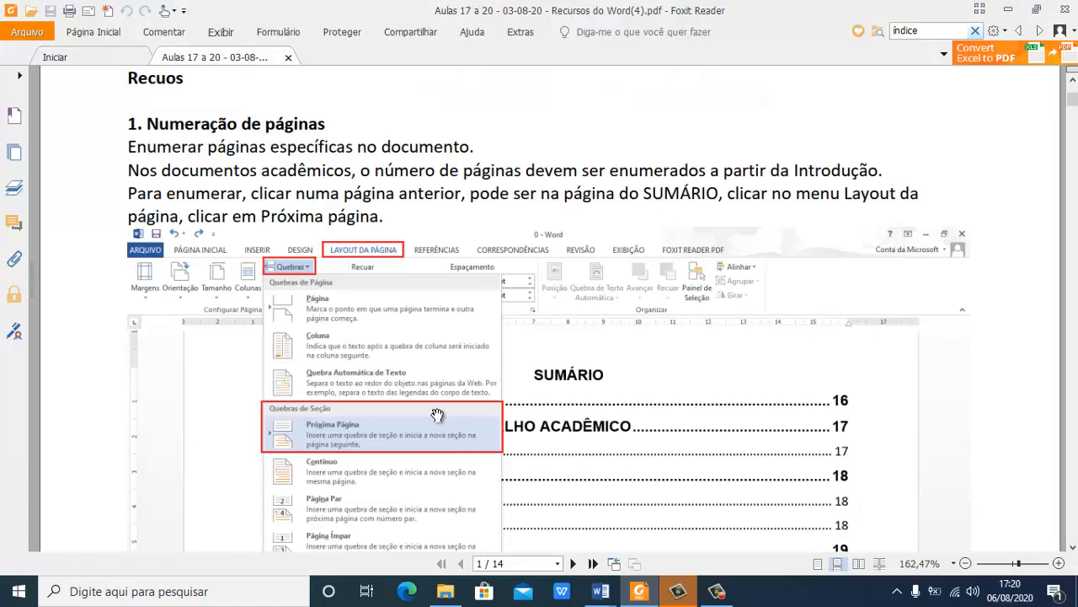
{"action": "scroll", "coordinate": [451, 377], "scroll_direction": "down", "scroll_amount": 3}
{"action": "scroll", "coordinate": [450, 375], "scroll_direction": "down", "scroll_amount": 3}
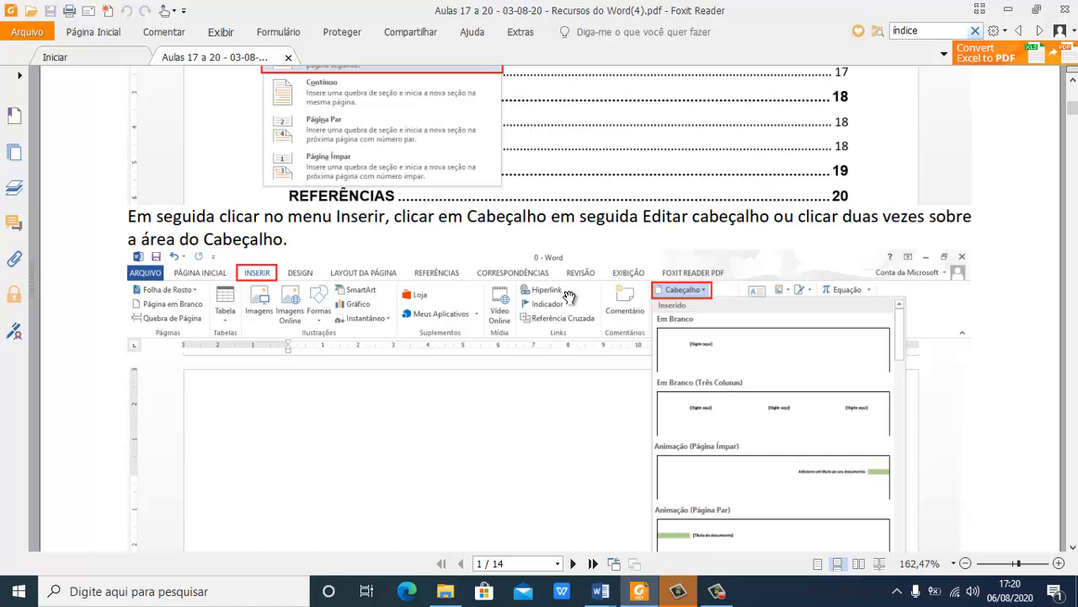
{"action": "scroll", "coordinate": [571, 297], "scroll_direction": "down", "scroll_amount": 3}
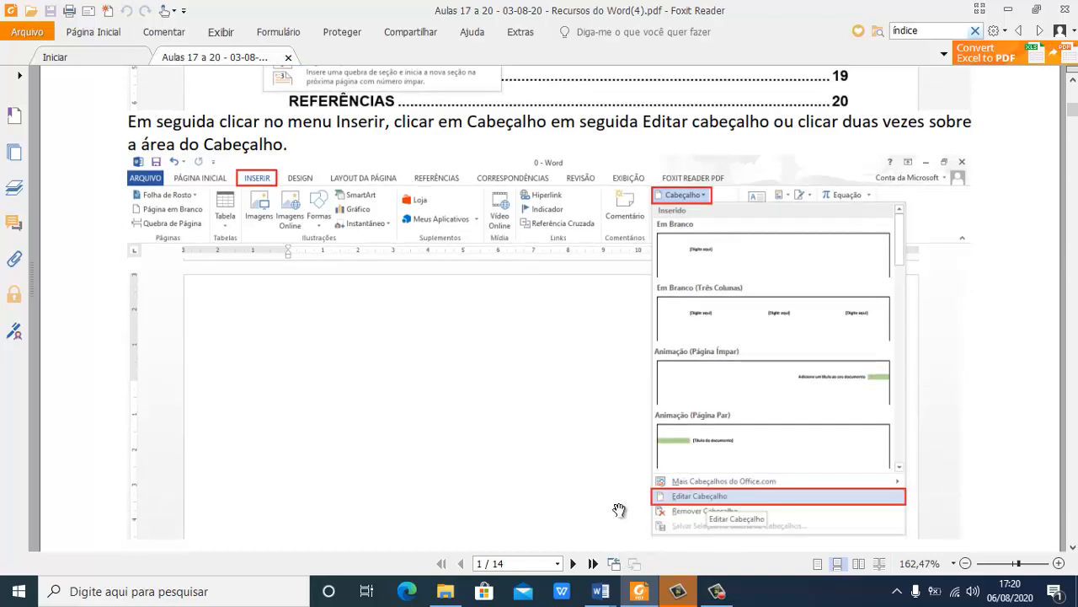
Switch from the PDF guide to the Word document "Aulas 17 a 20 - 03-08-20 - Atividade 5" and open the section 2 header for editing
{"action": "scroll", "coordinate": [638, 369], "scroll_direction": "down", "scroll_amount": 3}
{"action": "scroll", "coordinate": [639, 369], "scroll_direction": "up", "scroll_amount": 4}
{"action": "mouse_move", "coordinate": [601, 590]}
{"action": "left_click", "coordinate": [549, 539]}
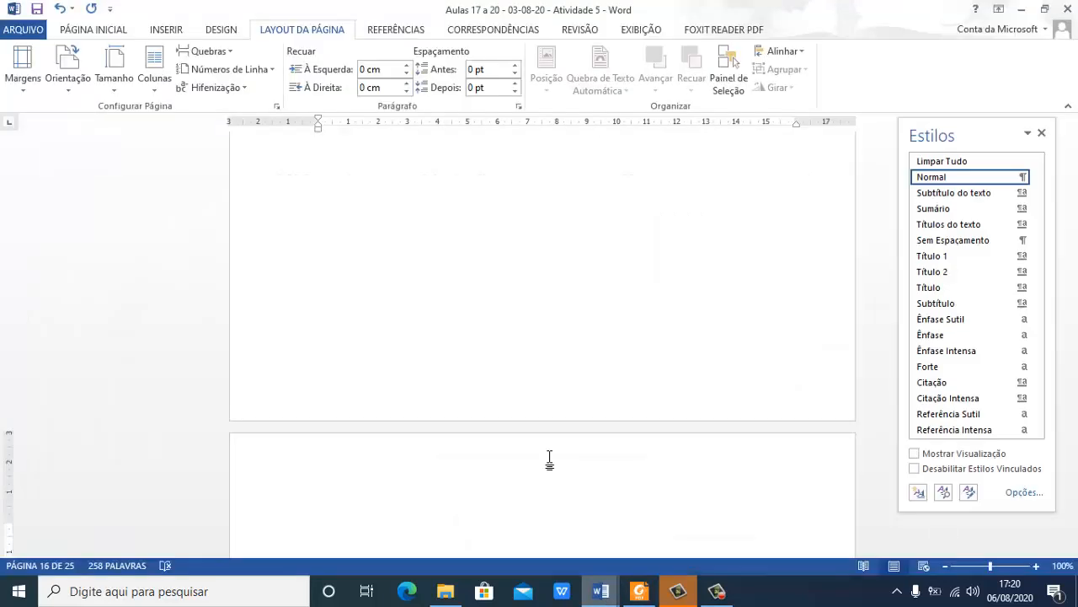
{"action": "left_click", "coordinate": [167, 29]}
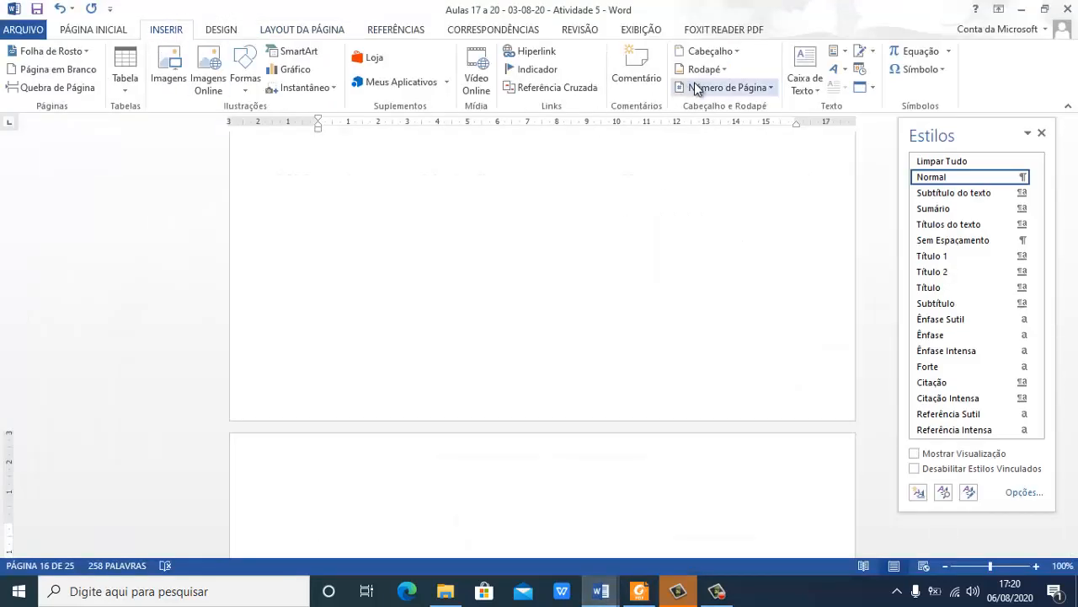
{"action": "left_click", "coordinate": [729, 54]}
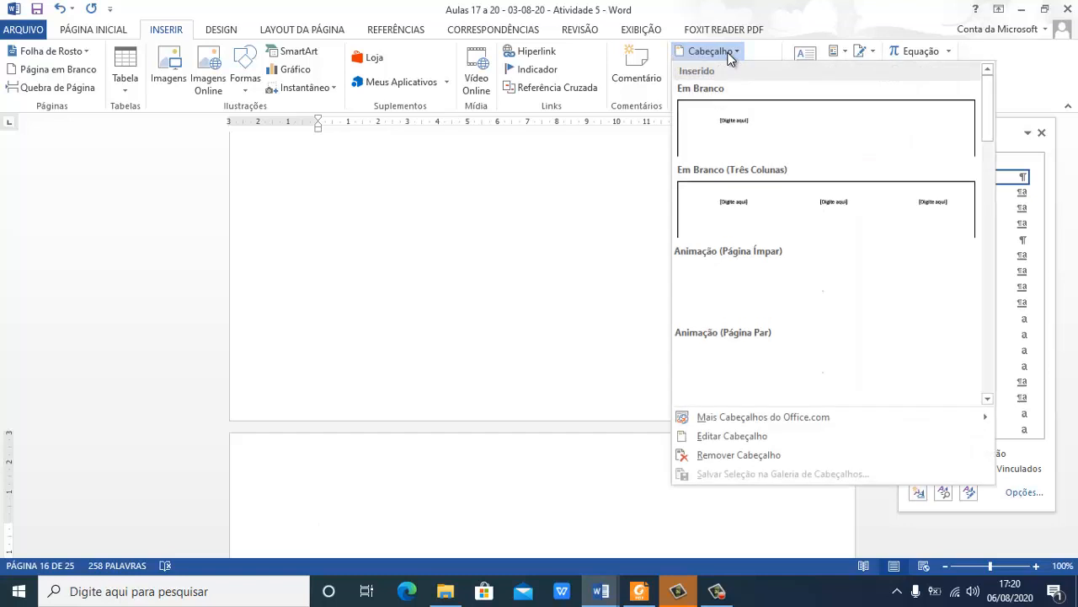
{"action": "left_click", "coordinate": [712, 435]}
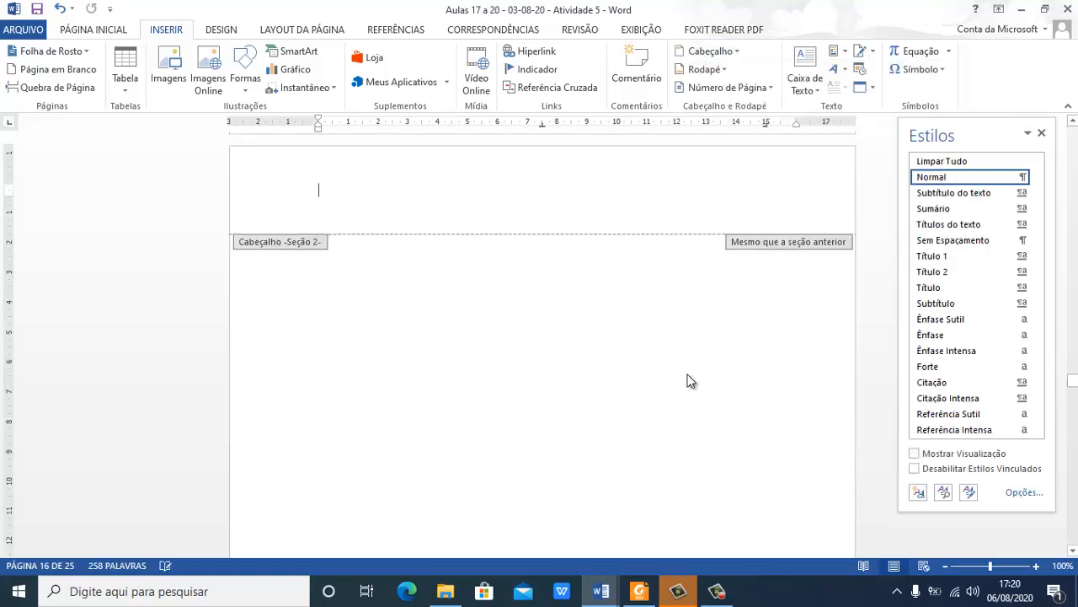
Close the Estilos pane and look over the section 1 footer and section 2 header
{"action": "scroll", "coordinate": [708, 380], "scroll_direction": "up", "scroll_amount": 3}
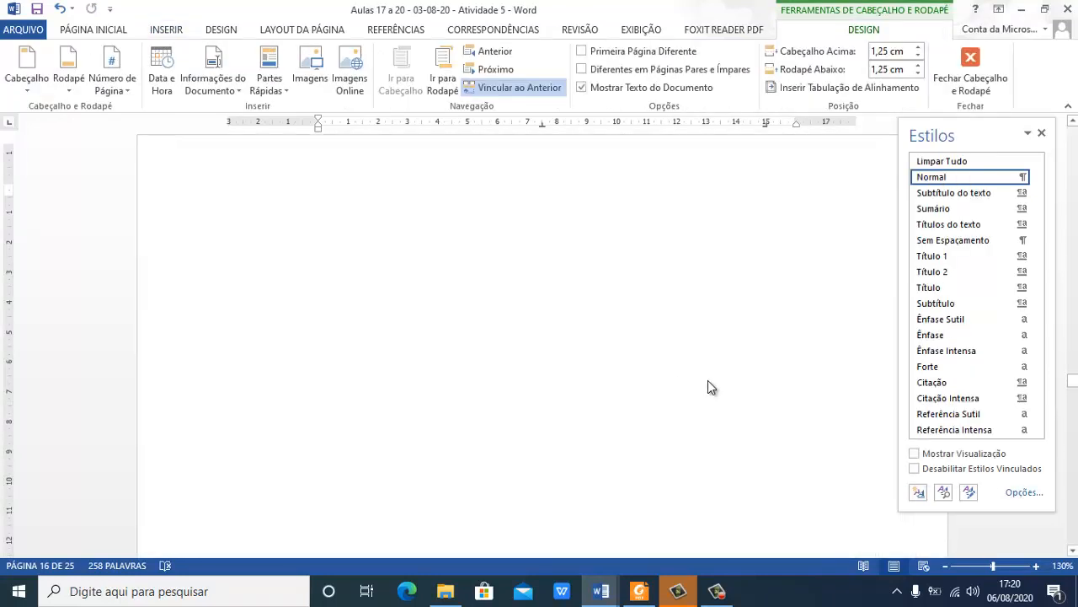
{"action": "left_click", "coordinate": [1042, 135]}
{"action": "scroll", "coordinate": [779, 379], "scroll_direction": "up", "scroll_amount": 2}
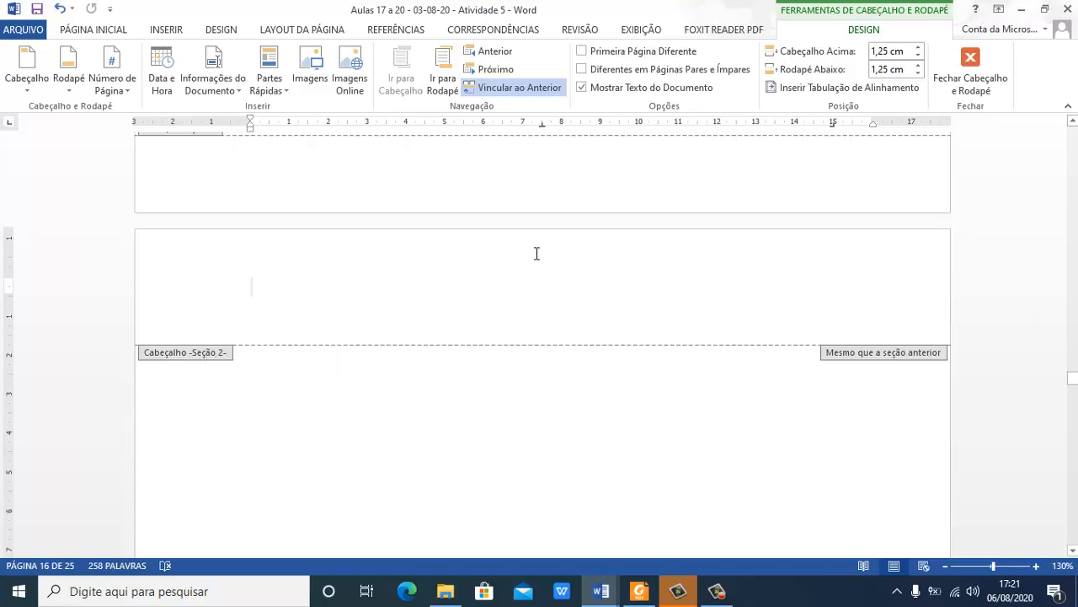
{"action": "scroll", "coordinate": [539, 258], "scroll_direction": "up", "scroll_amount": 3}
{"action": "scroll", "coordinate": [479, 250], "scroll_direction": "down", "scroll_amount": 1}
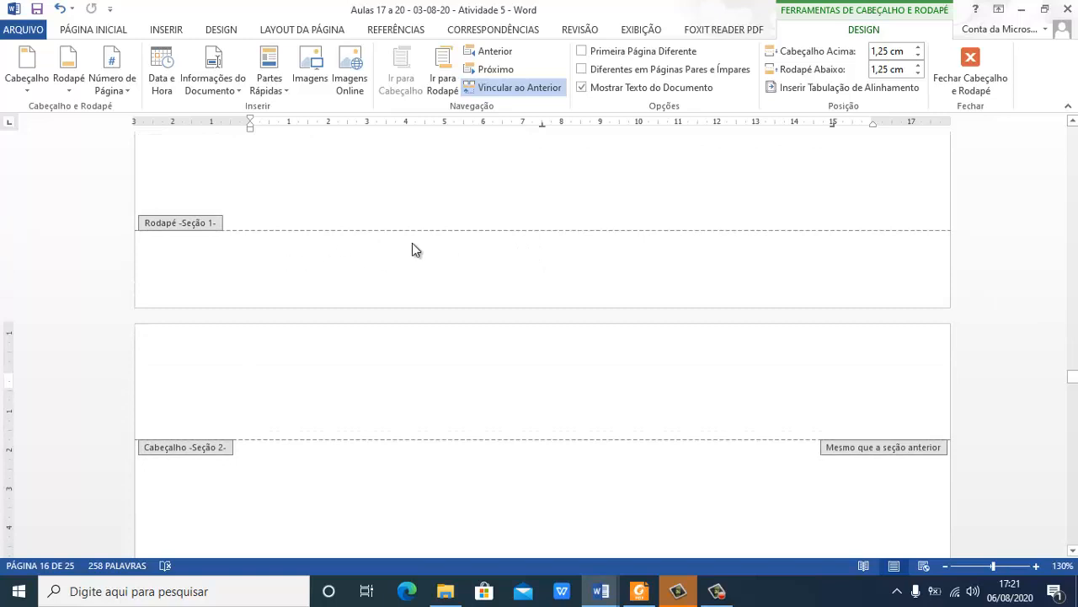
{"action": "scroll", "coordinate": [328, 412], "scroll_direction": "down", "scroll_amount": 3}
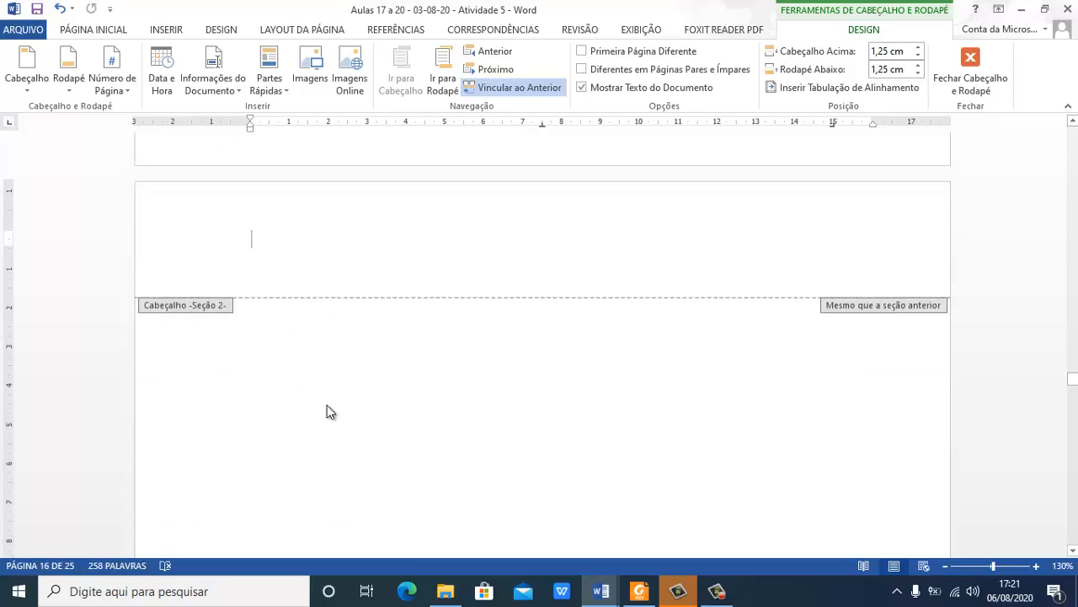
Consult the header instructions in Foxit Reader, and in Word unlink the section 2 header from the previous section
{"action": "left_click", "coordinate": [639, 590]}
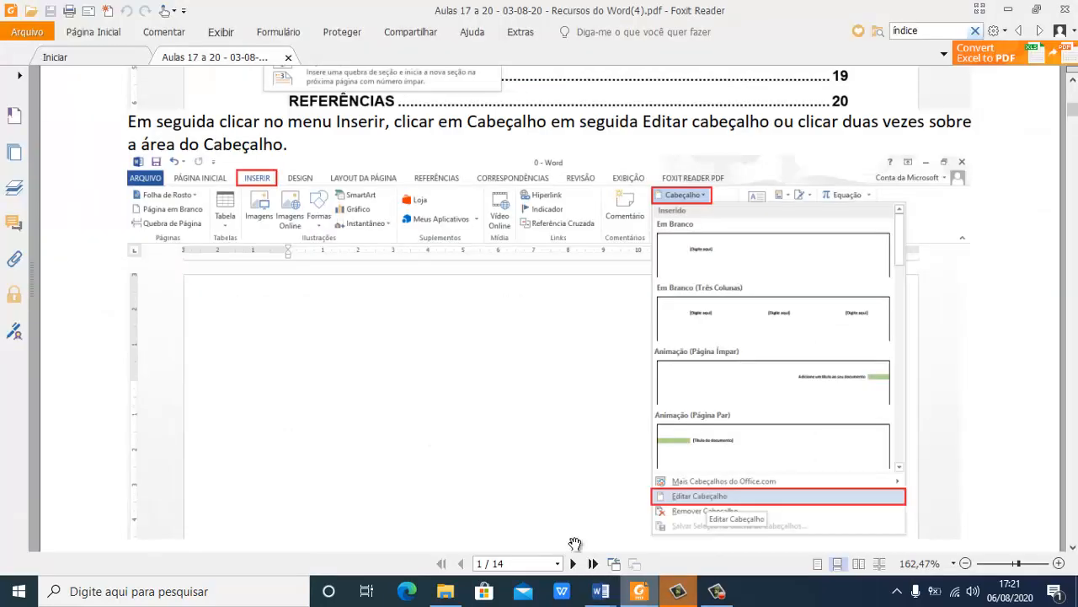
{"action": "scroll", "coordinate": [484, 404], "scroll_direction": "down", "scroll_amount": 3}
{"action": "scroll", "coordinate": [484, 405], "scroll_direction": "down", "scroll_amount": 10}
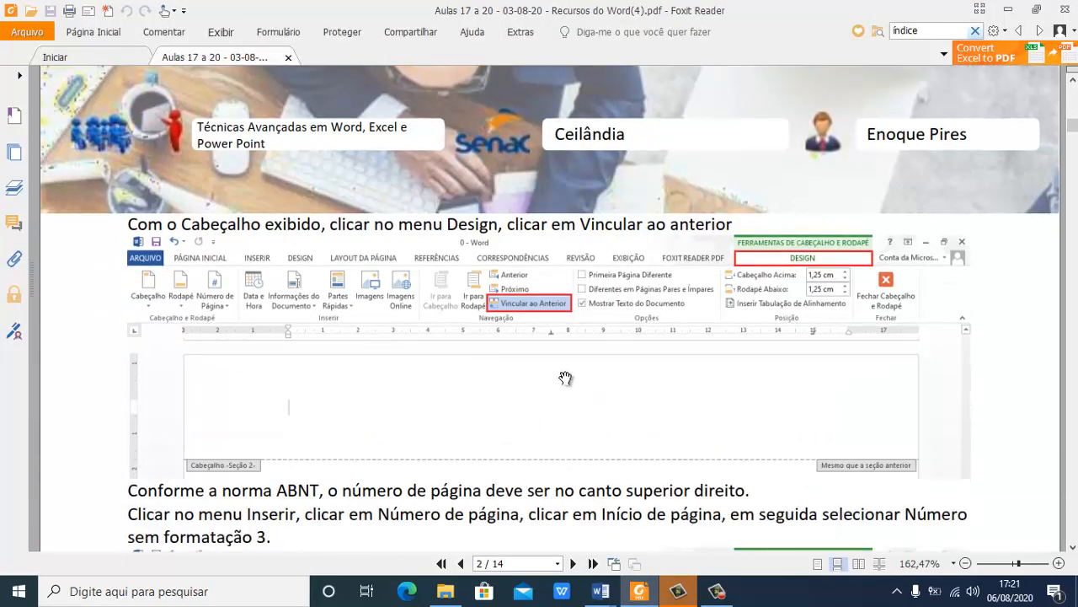
{"action": "scroll", "coordinate": [565, 378], "scroll_direction": "down", "scroll_amount": 1}
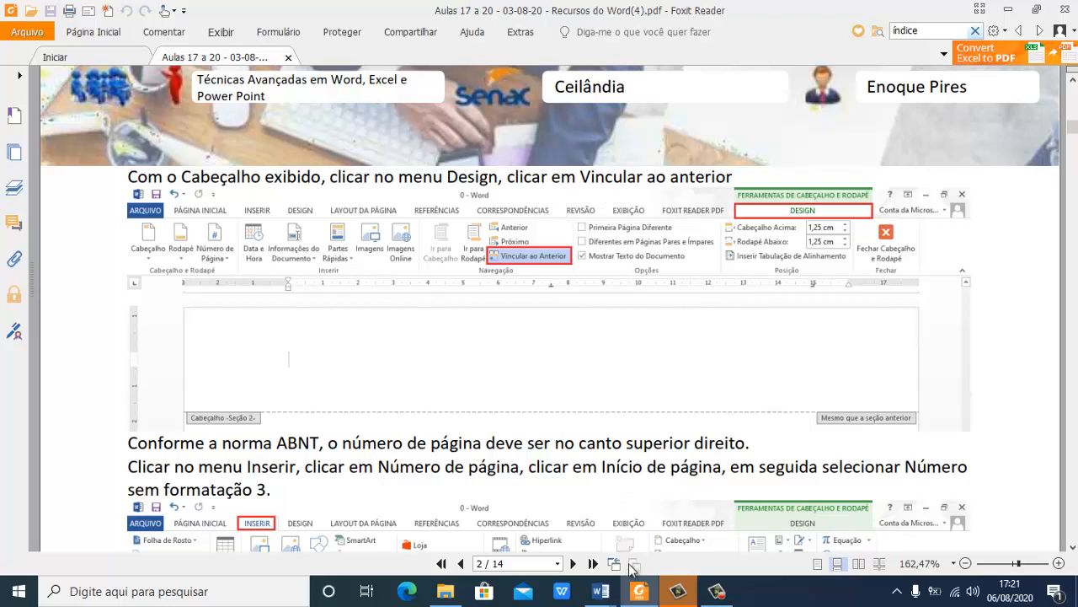
{"action": "mouse_move", "coordinate": [601, 589]}
{"action": "left_click", "coordinate": [566, 534]}
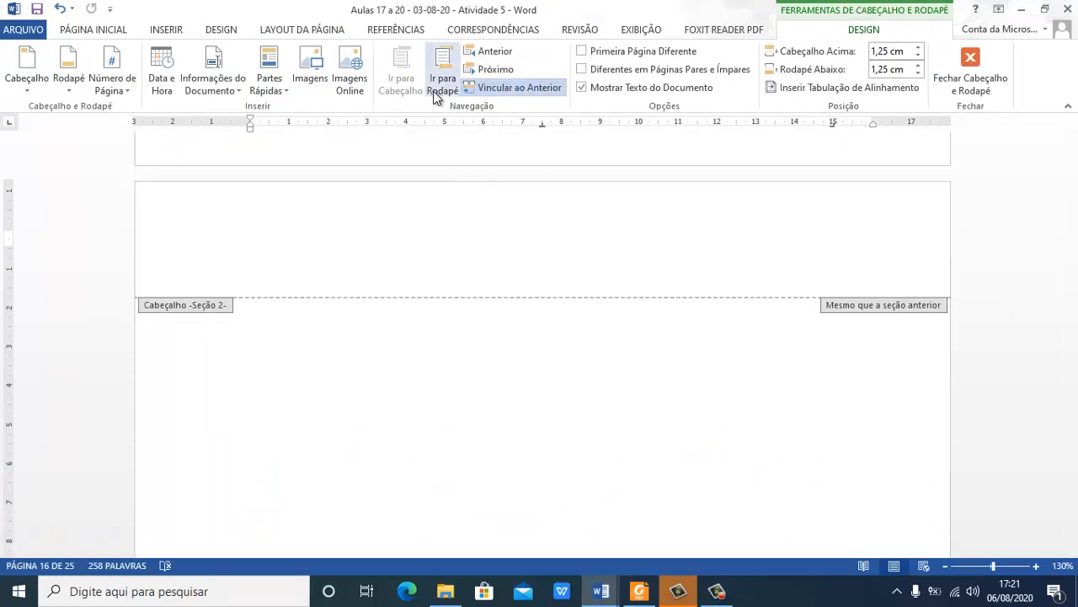
{"action": "left_click", "coordinate": [518, 87]}
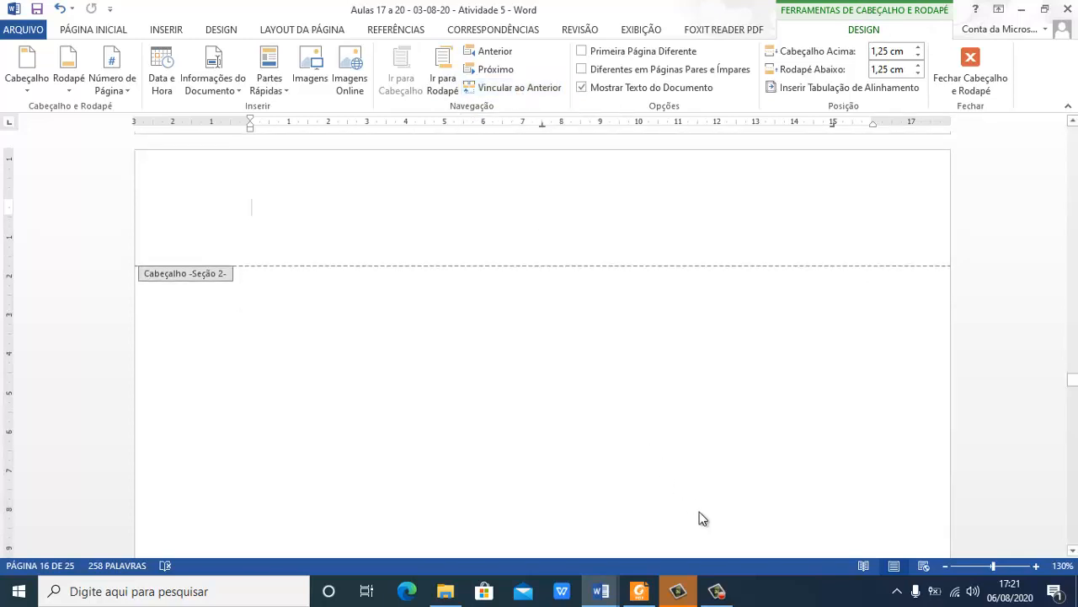
Check the PDF guide in Foxit Reader and insert a Número sem Formatação 3 page number at the page top in Word's section 2 header
{"action": "left_click", "coordinate": [647, 589]}
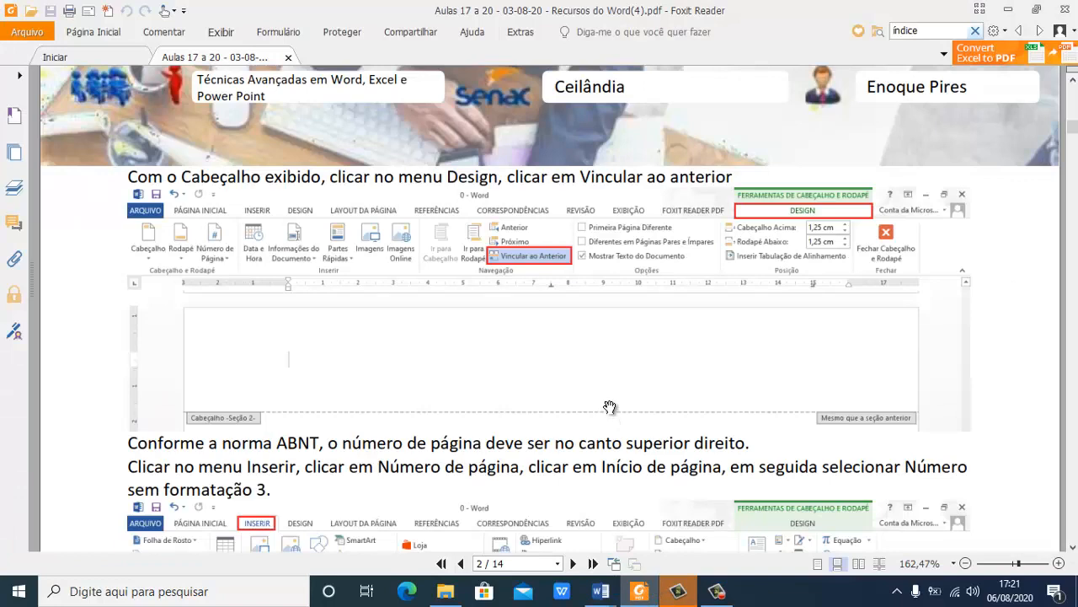
{"action": "scroll", "coordinate": [610, 408], "scroll_direction": "down", "scroll_amount": 5}
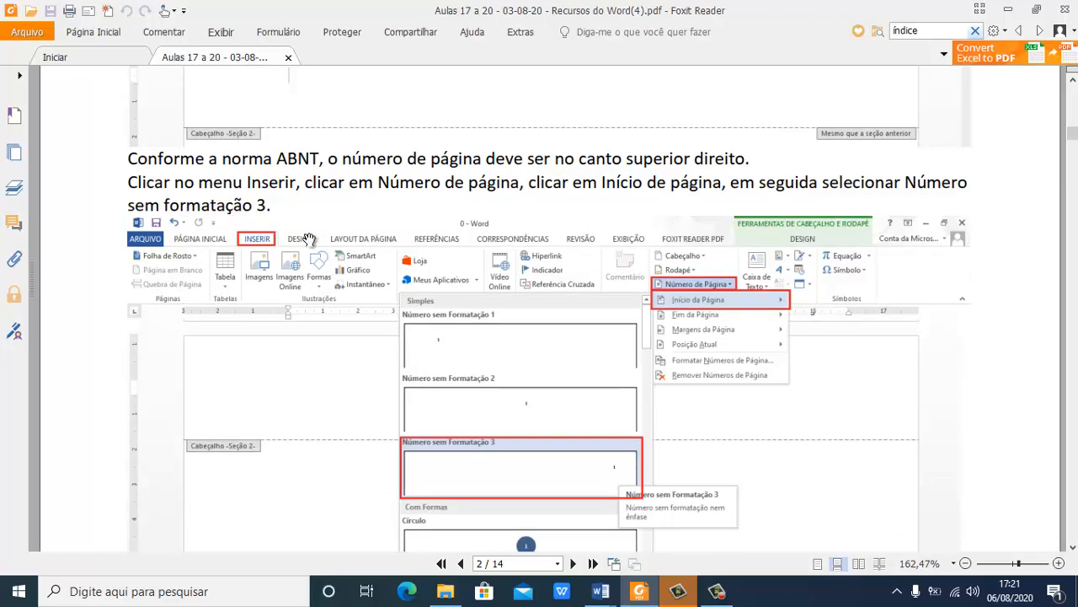
{"action": "scroll", "coordinate": [312, 240], "scroll_direction": "down", "scroll_amount": 1}
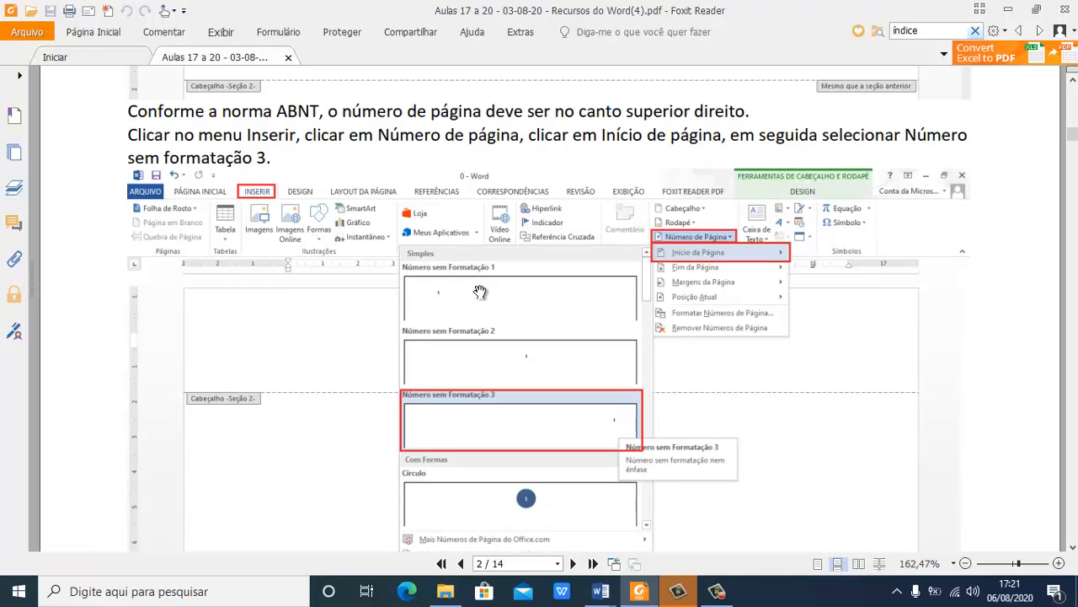
{"action": "left_click", "coordinate": [601, 590]}
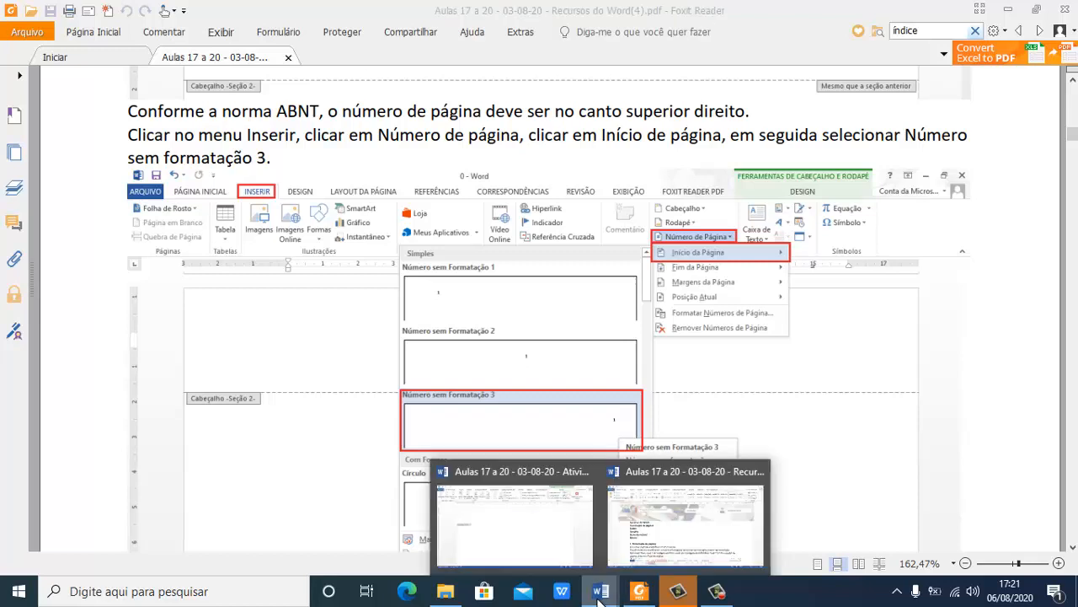
{"action": "left_click", "coordinate": [537, 527]}
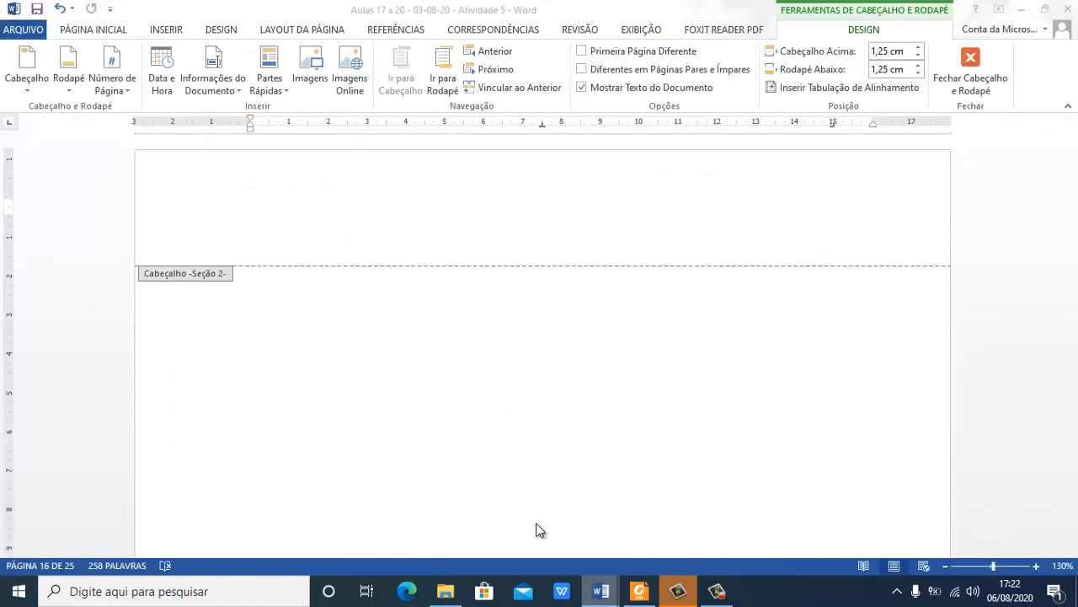
{"action": "left_click", "coordinate": [219, 34]}
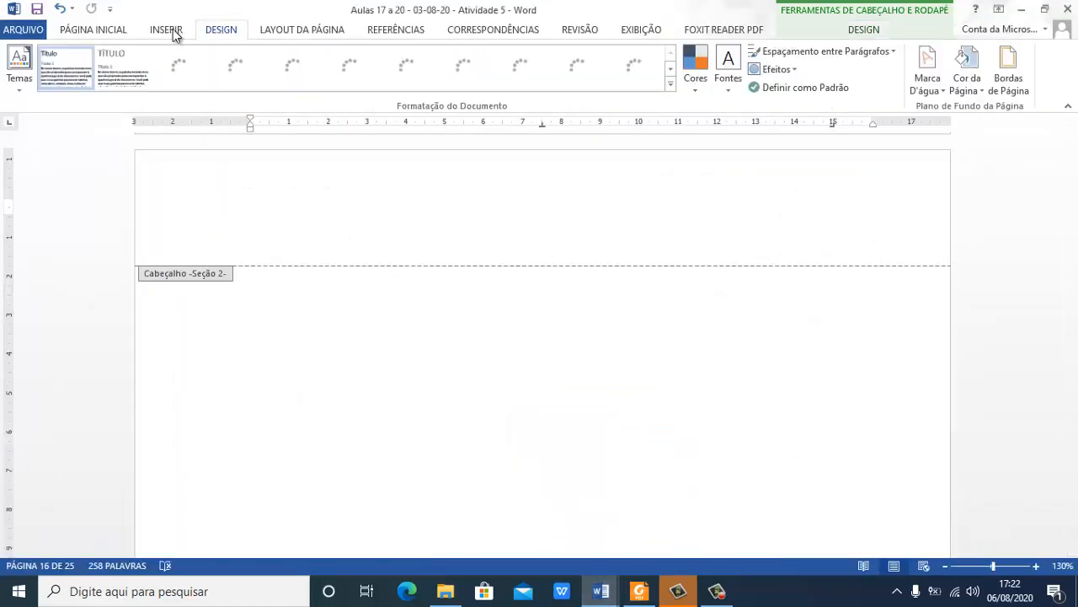
{"action": "left_click", "coordinate": [173, 32]}
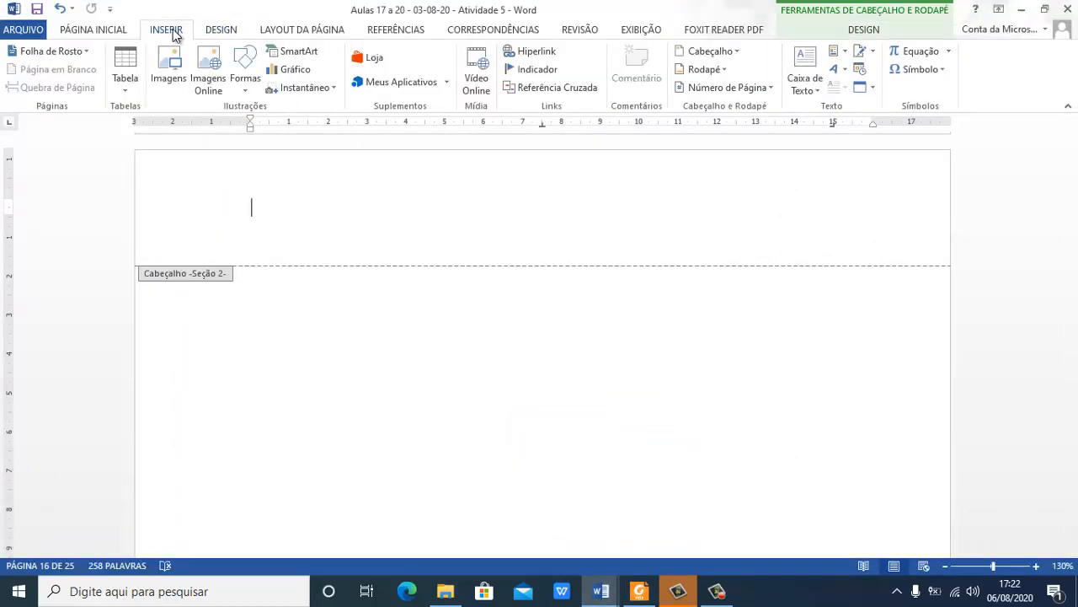
{"action": "left_click", "coordinate": [766, 87]}
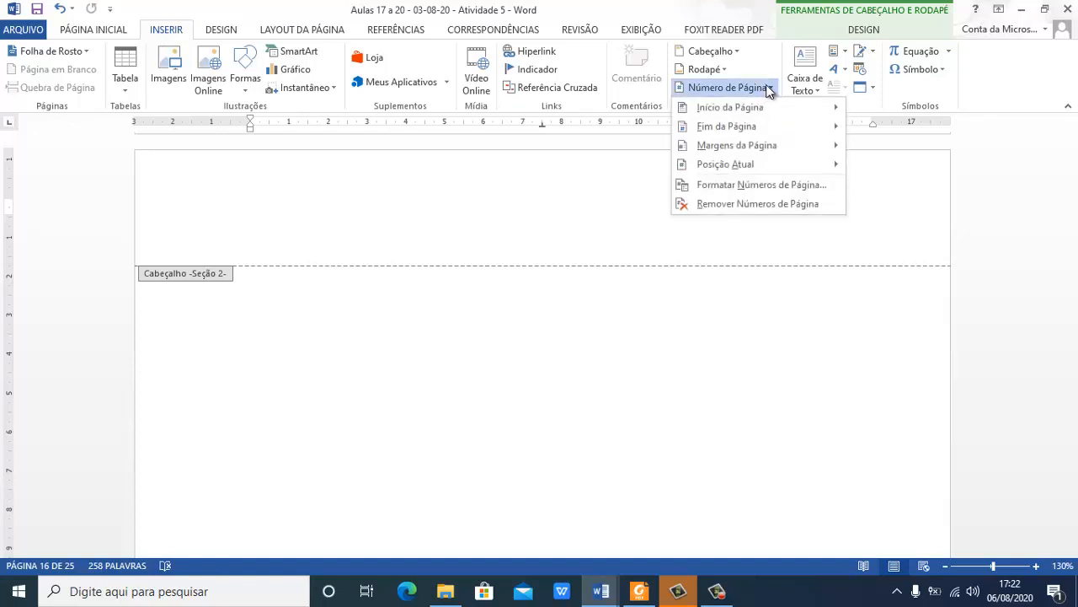
{"action": "mouse_move", "coordinate": [770, 108]}
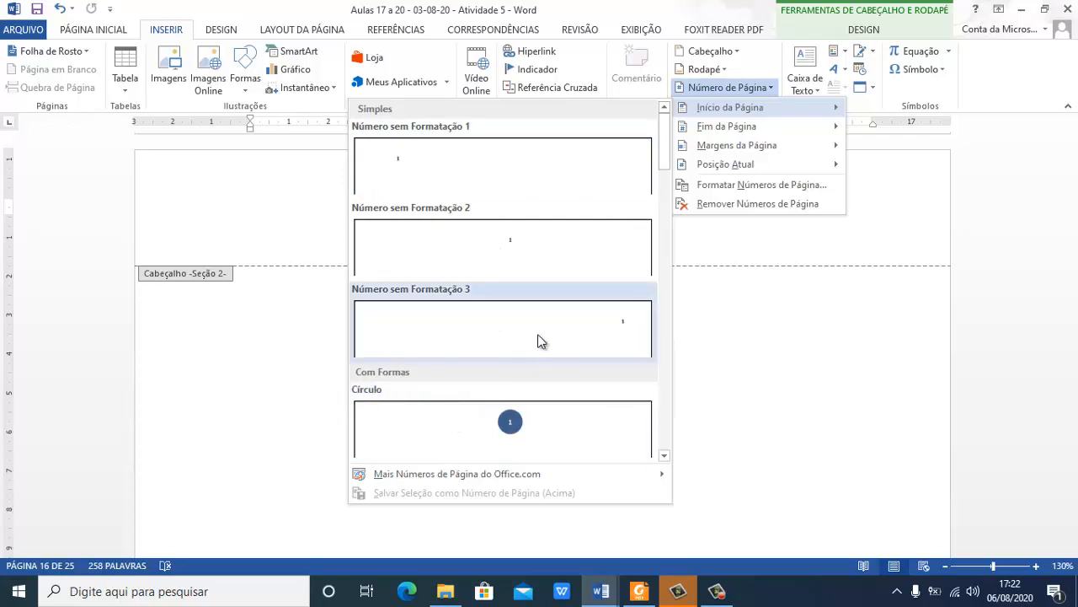
{"action": "left_click", "coordinate": [563, 343]}
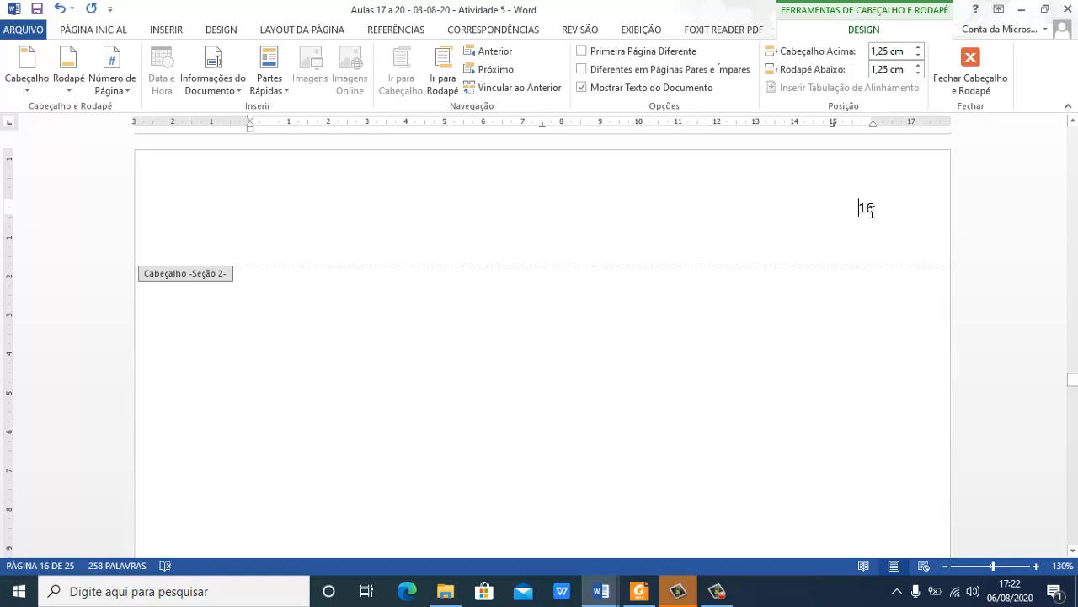
Read the font rule in the Foxit Reader guide and set Word's section 2 header page number to Arial, size 10
{"action": "left_click", "coordinate": [639, 590]}
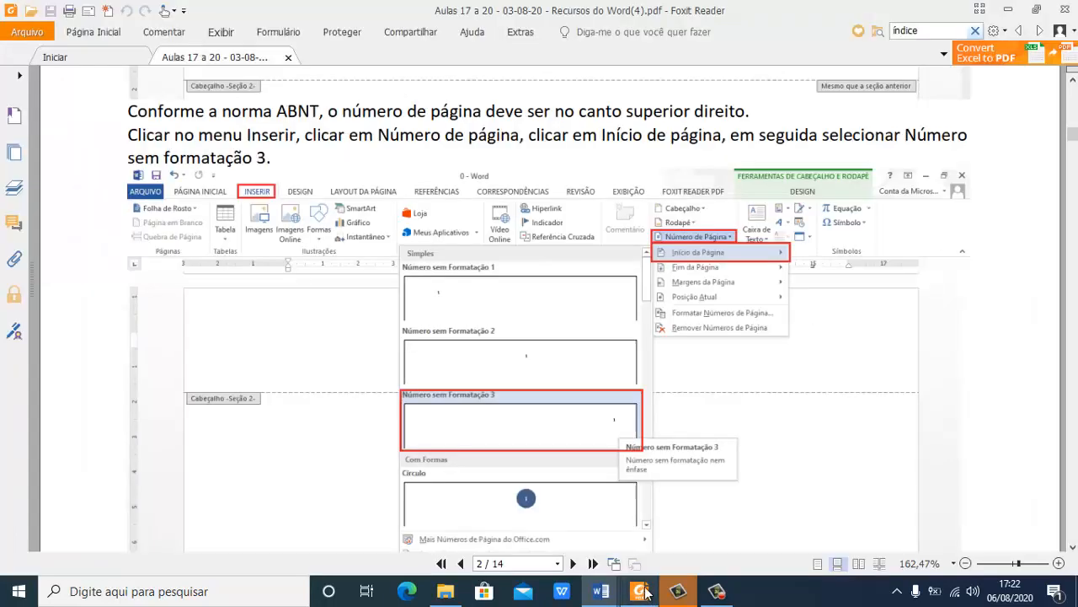
{"action": "scroll", "coordinate": [620, 312], "scroll_direction": "down", "scroll_amount": 5}
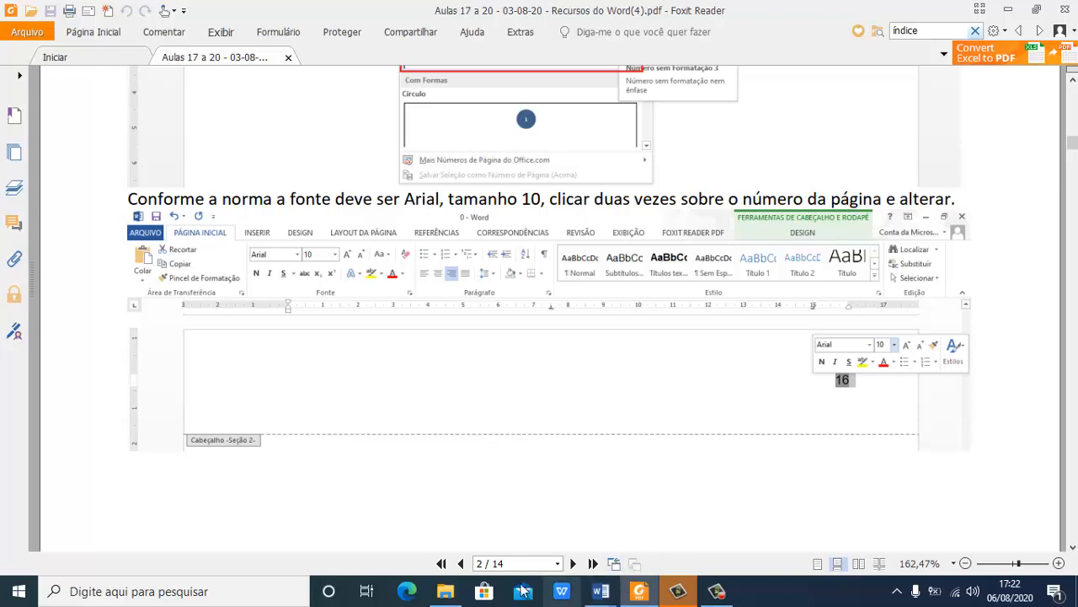
{"action": "left_click", "coordinate": [607, 587]}
{"action": "left_click", "coordinate": [535, 532]}
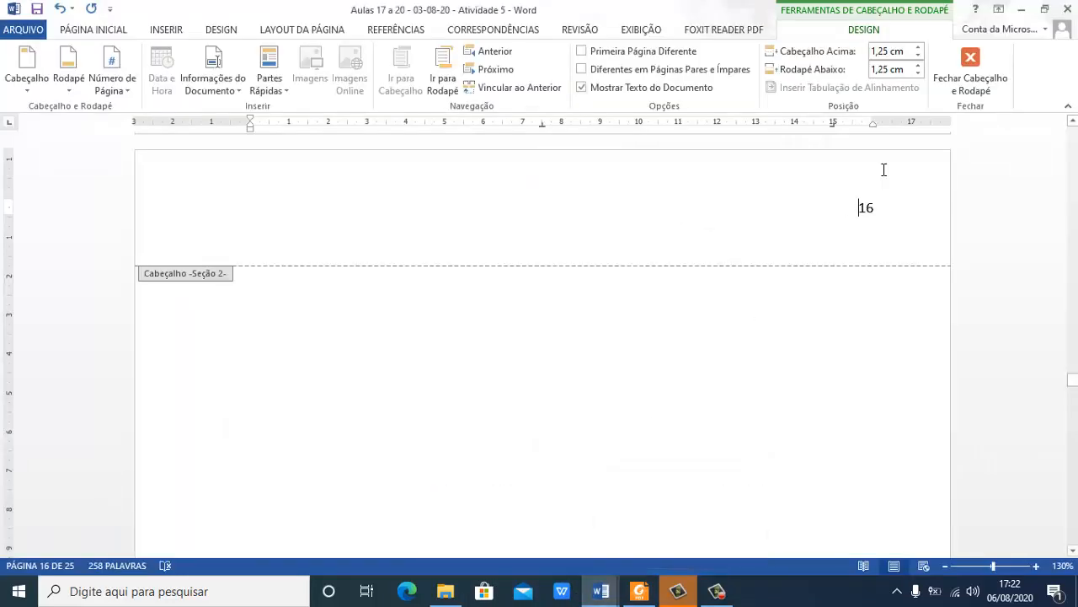
{"action": "double_click", "coordinate": [865, 208]}
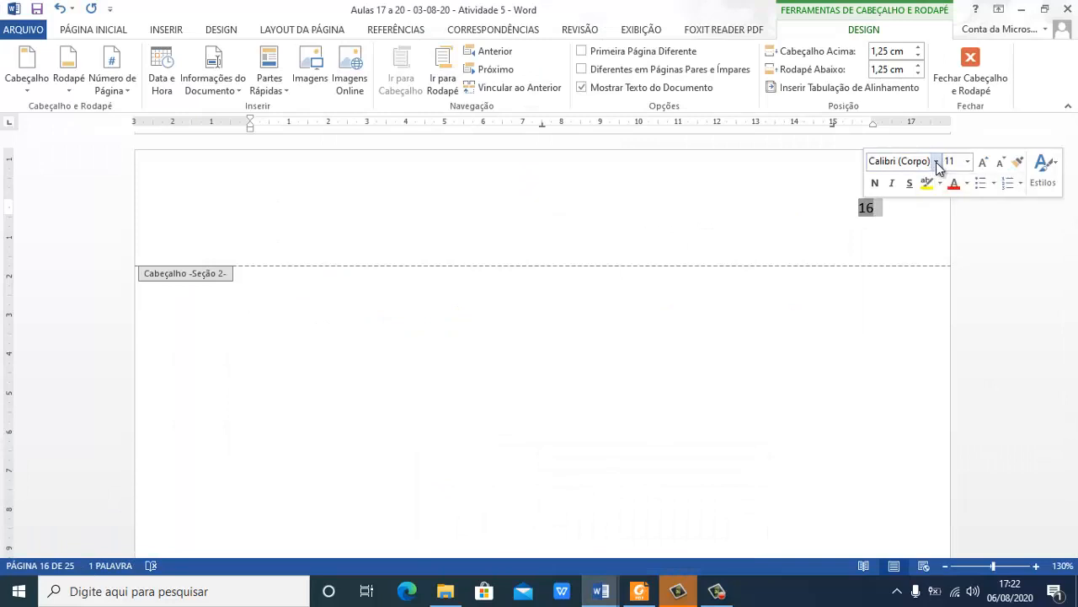
{"action": "left_click", "coordinate": [937, 162]}
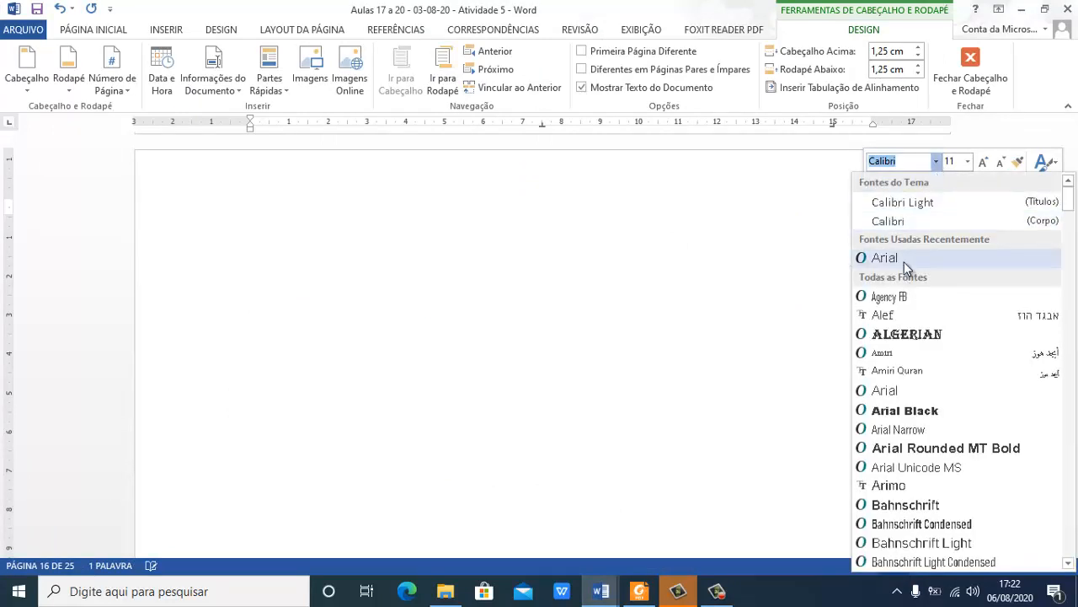
{"action": "left_click", "coordinate": [904, 260]}
{"action": "left_click", "coordinate": [950, 161]}
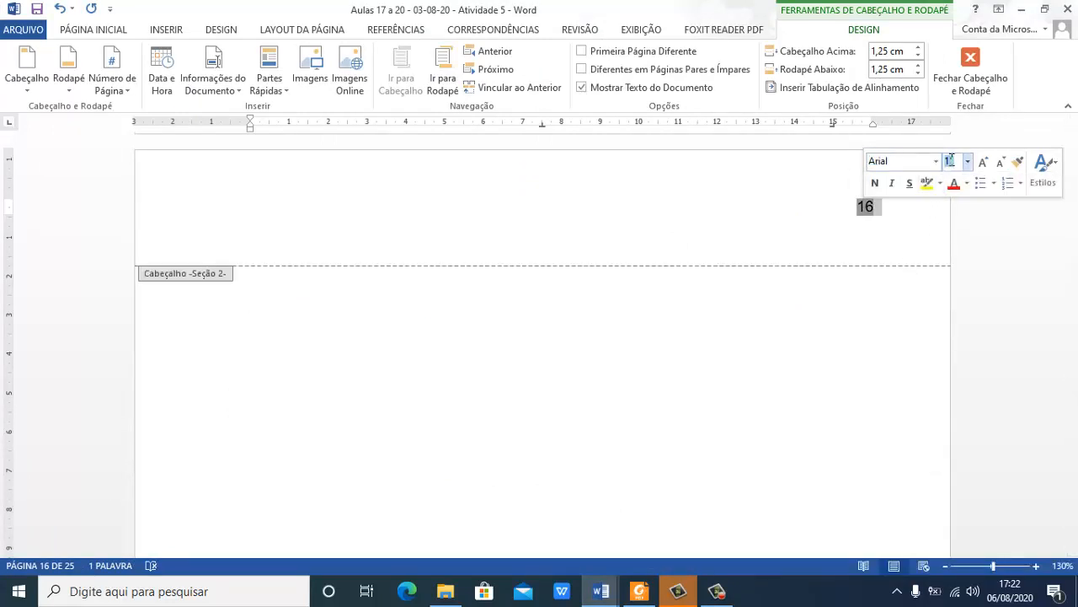
{"action": "left_click", "coordinate": [952, 160]}
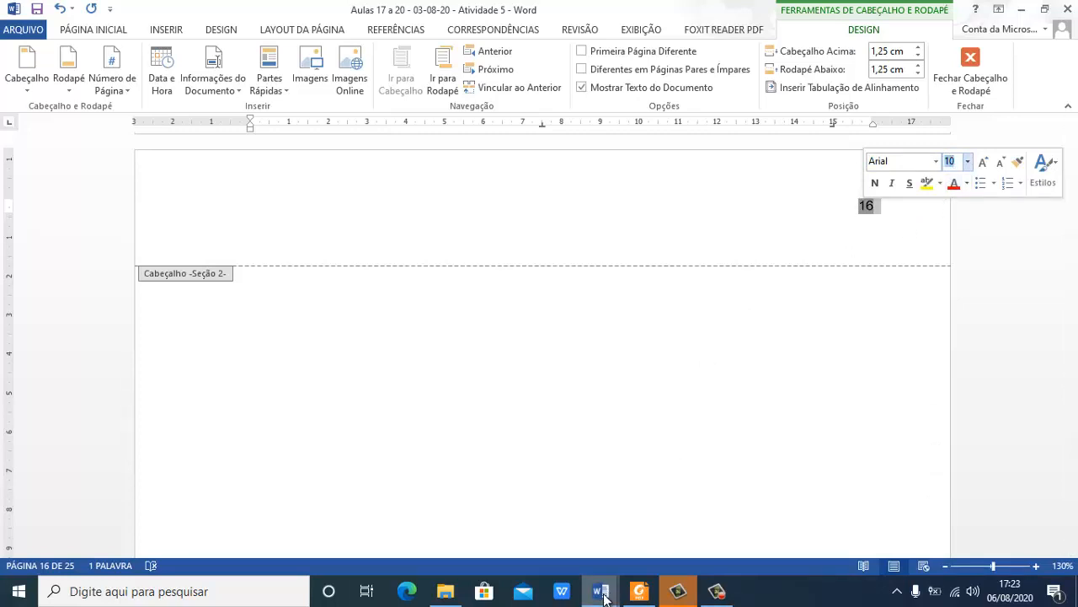
Switch to Foxit Reader, read the guide's Formatar Números de Página instructions, and return to Word
{"action": "mouse_move", "coordinate": [601, 588]}
{"action": "left_click", "coordinate": [639, 591]}
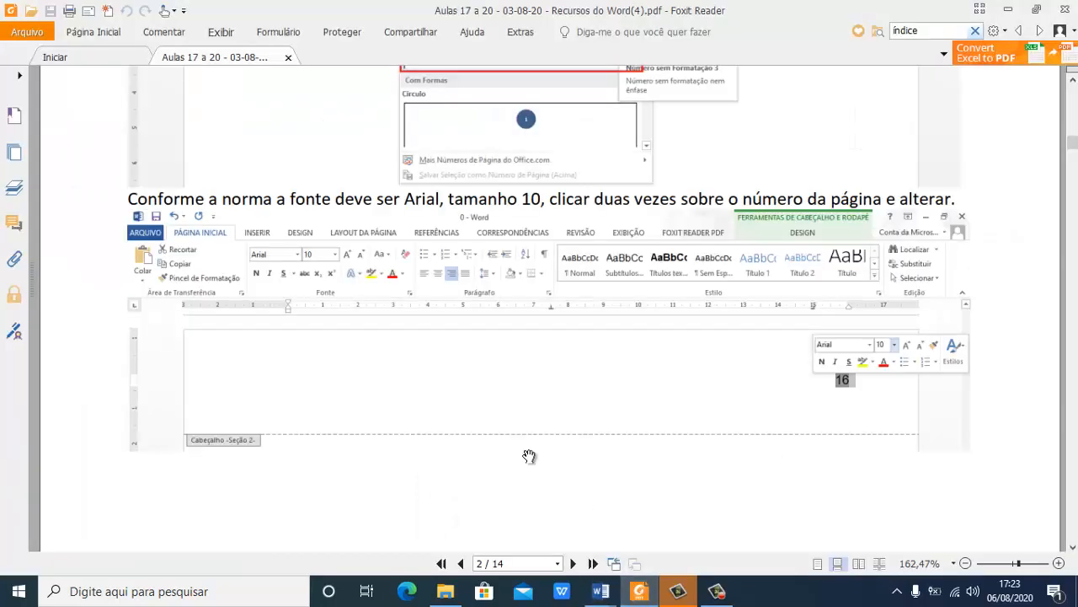
{"action": "scroll", "coordinate": [486, 373], "scroll_direction": "down", "scroll_amount": 10}
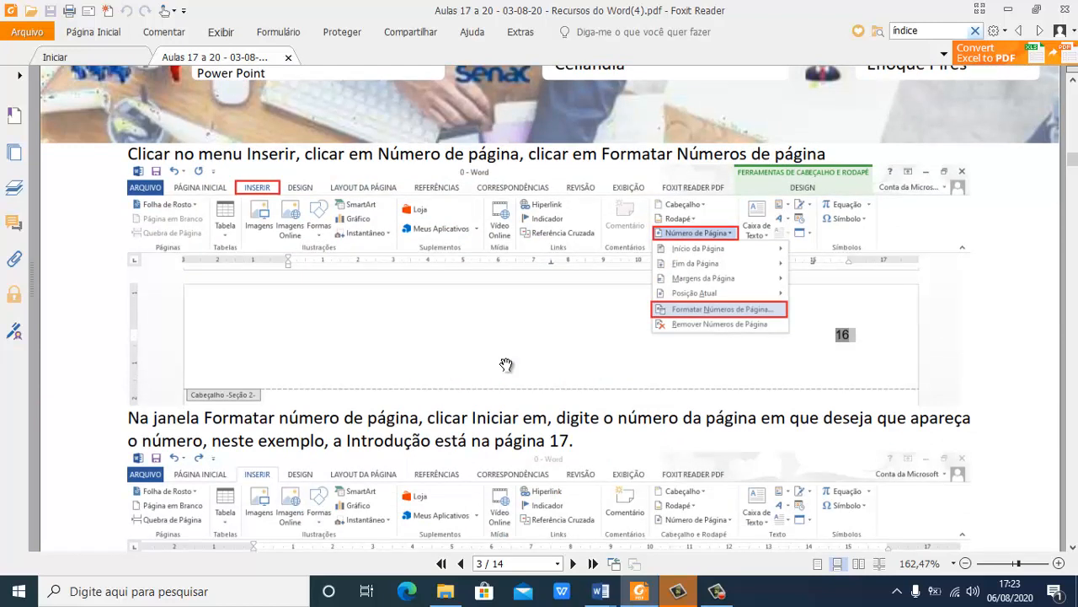
{"action": "left_click", "coordinate": [605, 594]}
{"action": "left_click", "coordinate": [543, 522]}
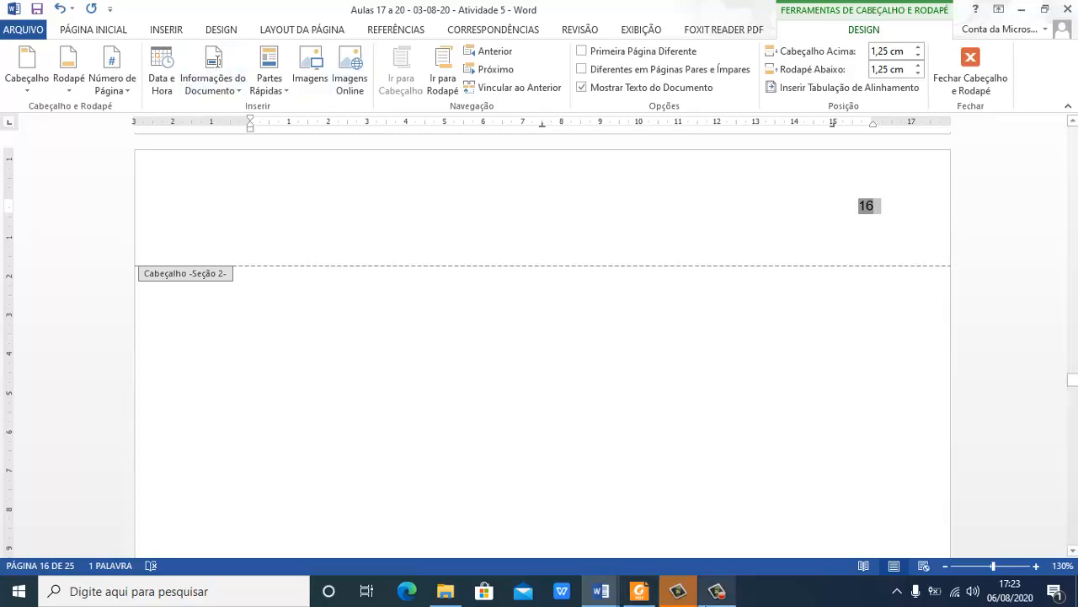
Format the section 2 header page numbers so that the numbering starts at 17 (Iniciar em)
{"action": "left_click", "coordinate": [167, 33]}
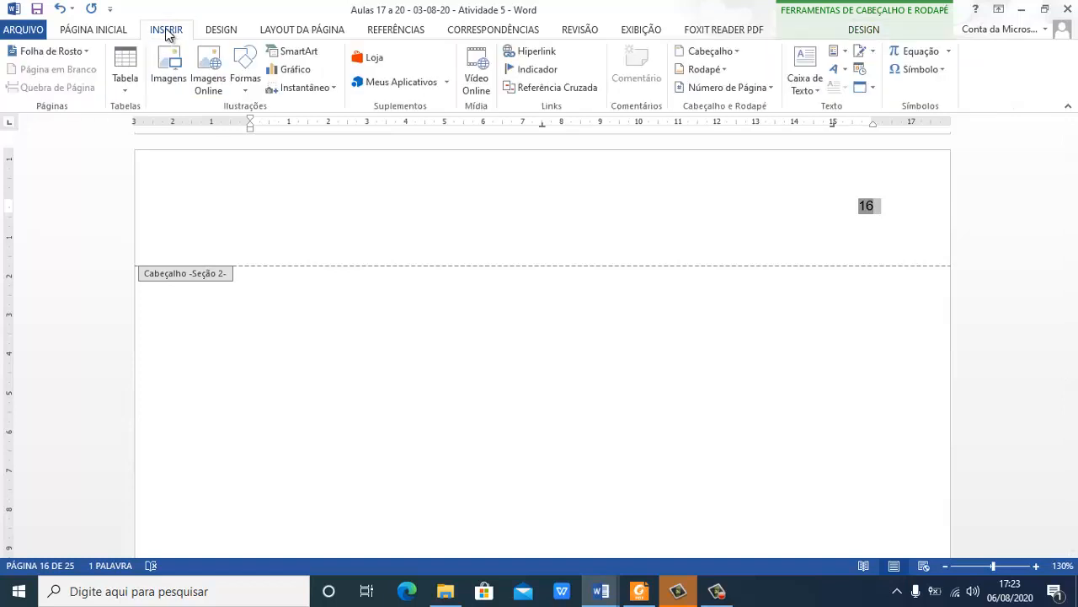
{"action": "left_click", "coordinate": [758, 89]}
{"action": "left_click", "coordinate": [745, 185]}
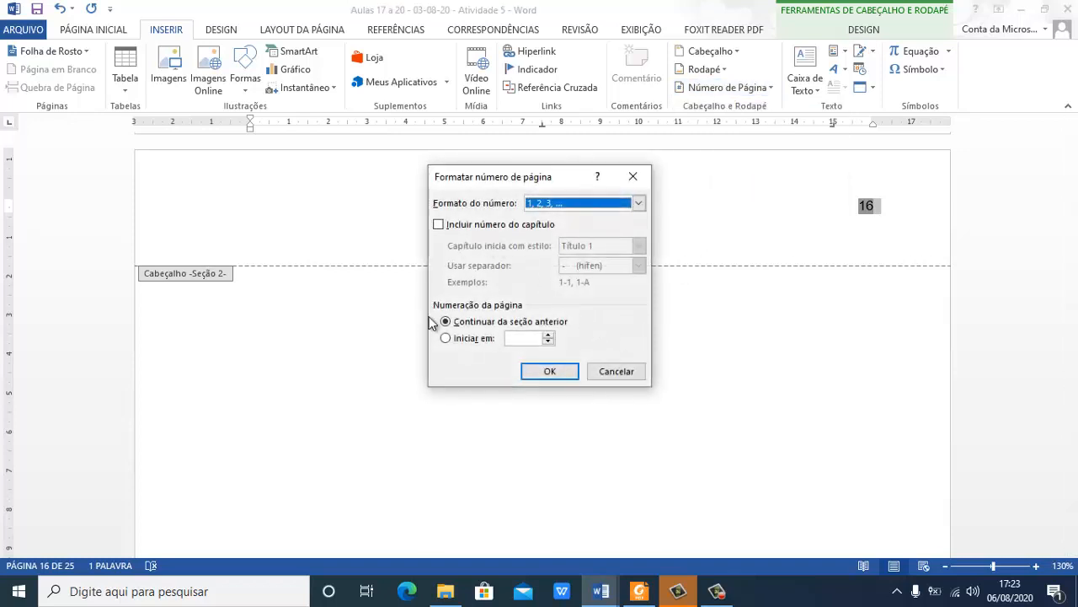
{"action": "left_click", "coordinate": [544, 207]}
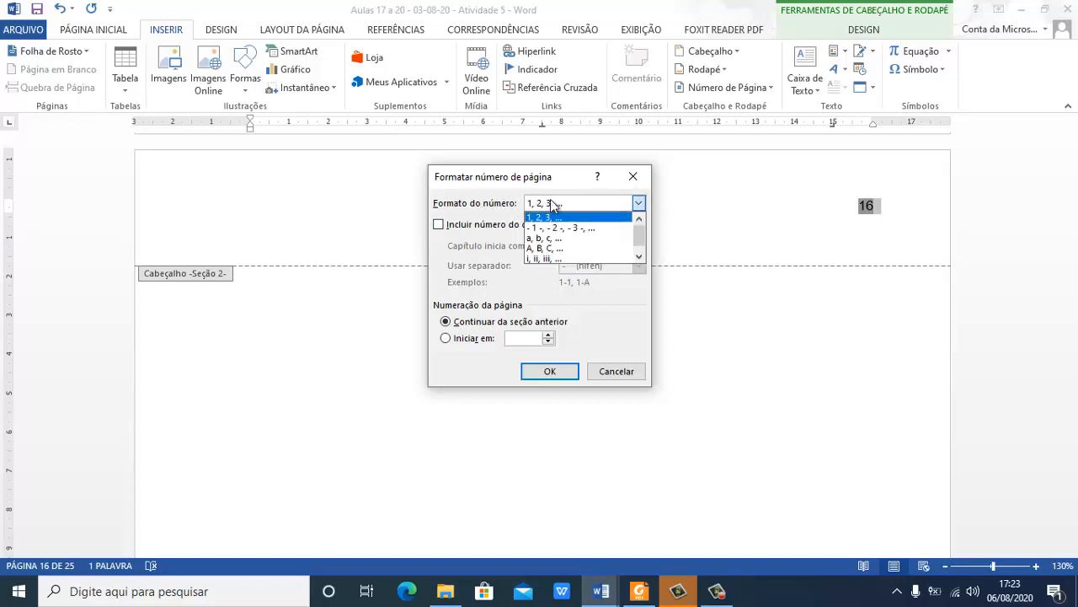
{"action": "left_click", "coordinate": [545, 203]}
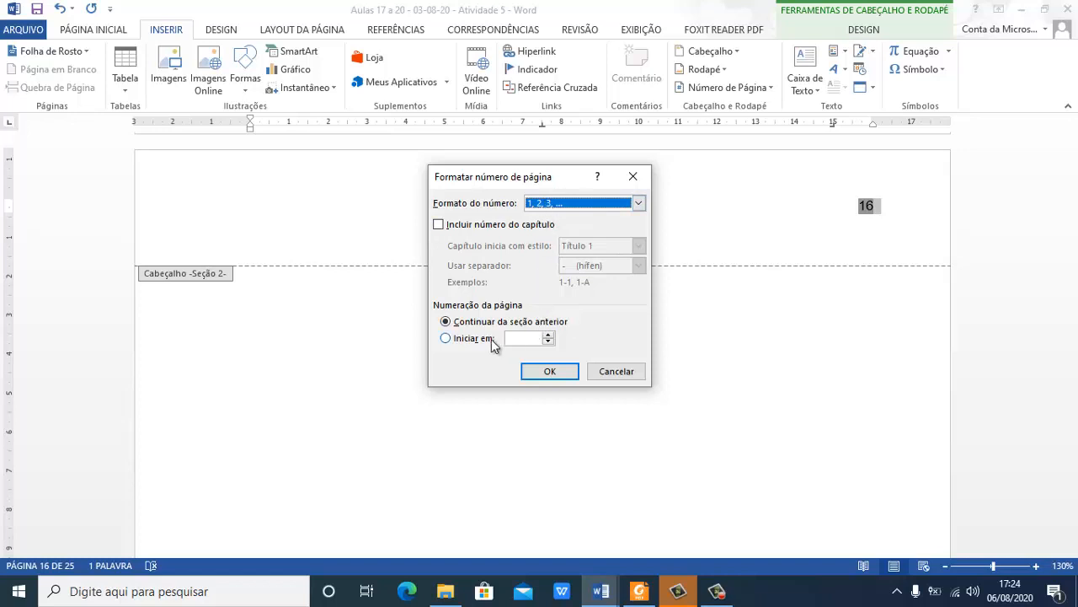
{"action": "left_click", "coordinate": [469, 340]}
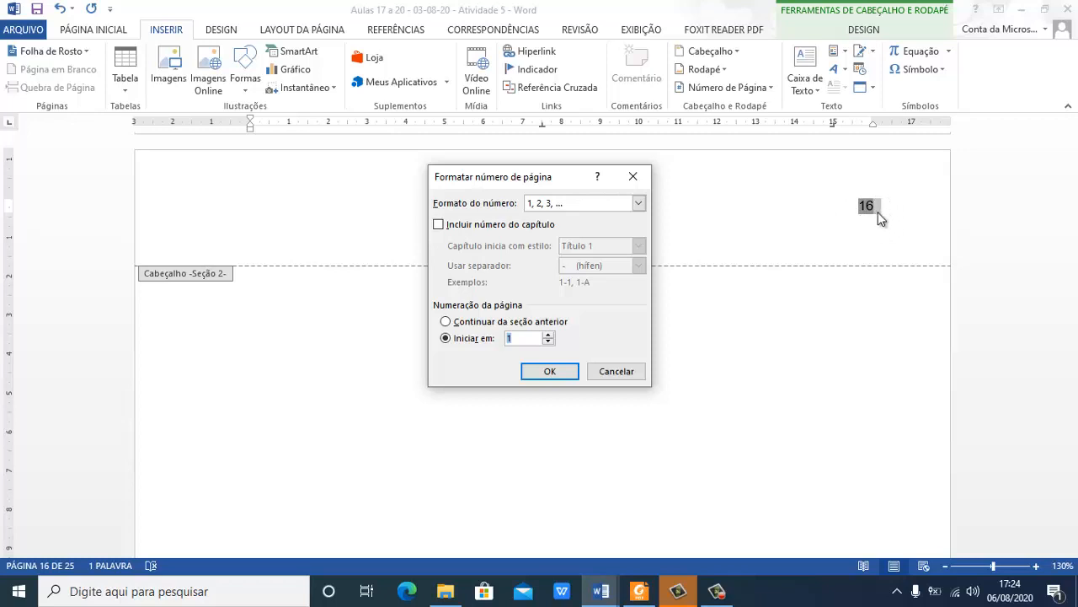
{"action": "left_click", "coordinate": [524, 339]}
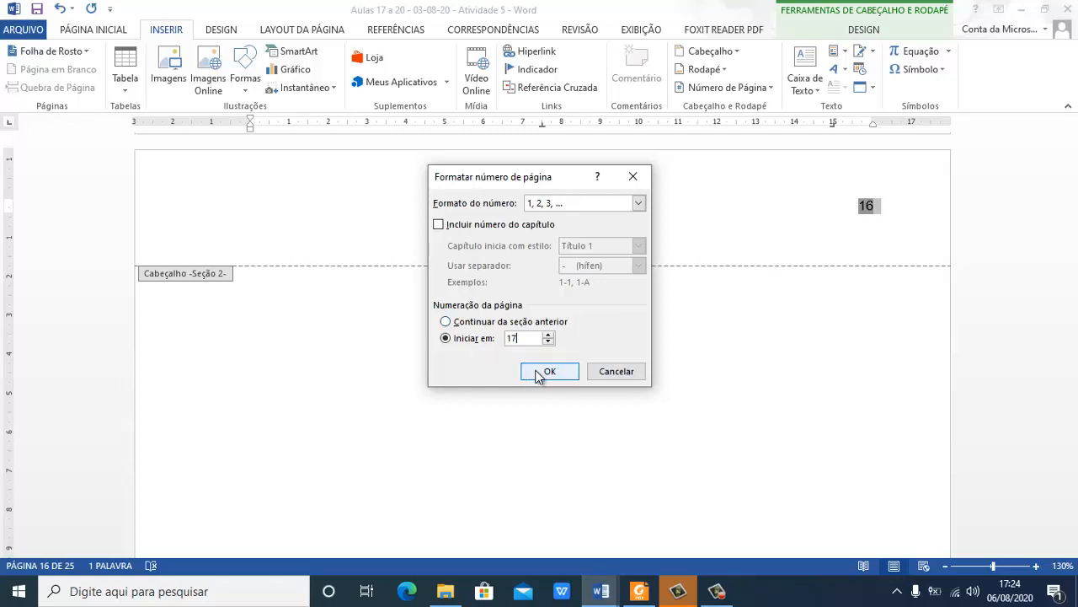
{"action": "left_click", "coordinate": [539, 373]}
Read the Foxit Reader guide's instructions on the starting page number and on moving the Introdução text up, and return to Word
{"action": "left_click", "coordinate": [639, 590]}
{"action": "scroll", "coordinate": [558, 425], "scroll_direction": "down", "scroll_amount": 2}
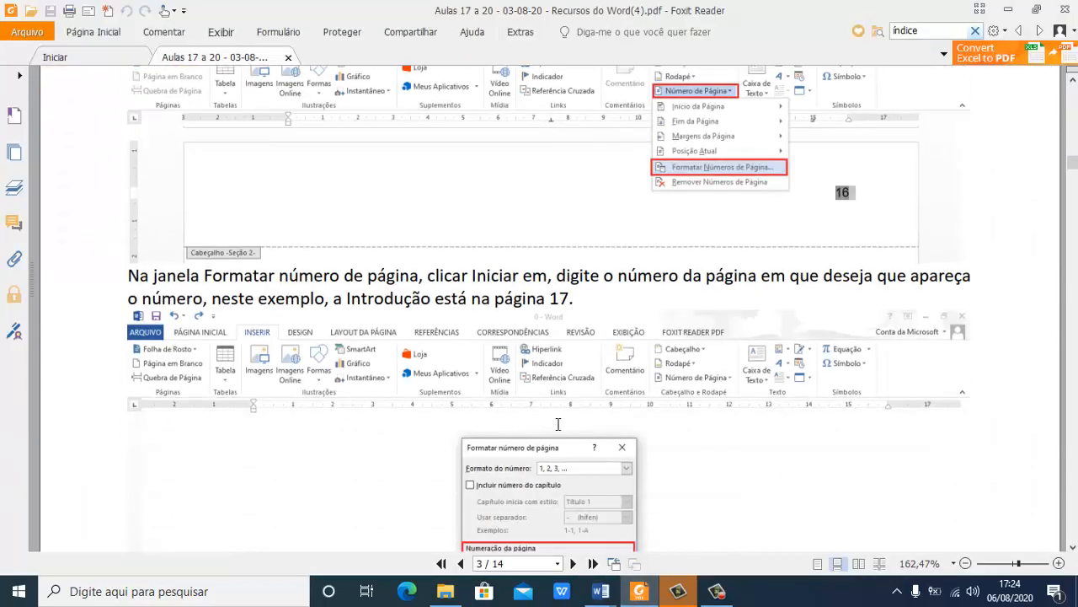
{"action": "scroll", "coordinate": [558, 425], "scroll_direction": "down", "scroll_amount": 2}
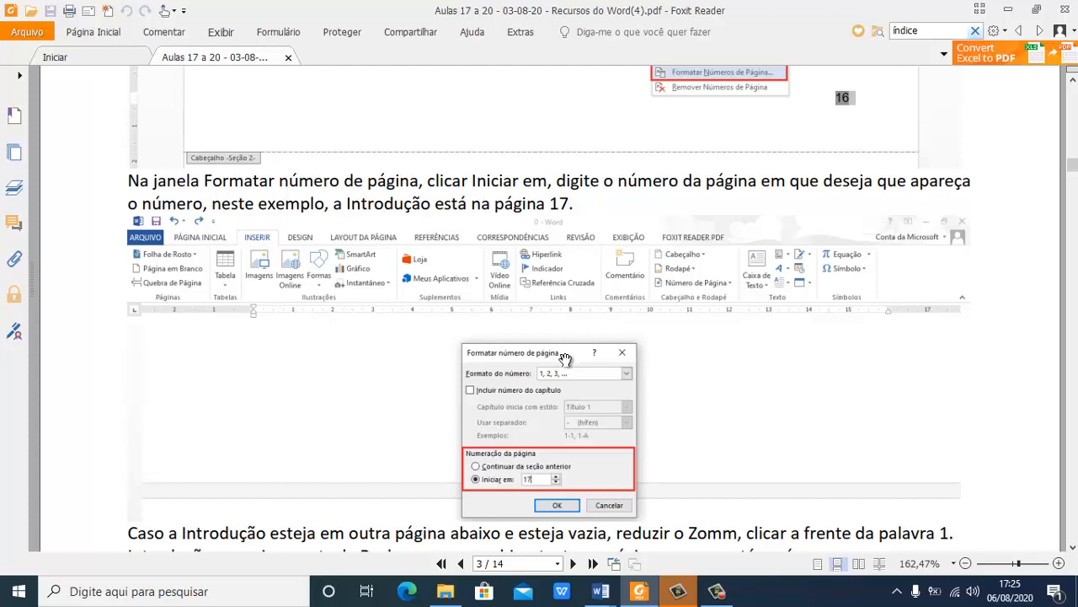
{"action": "scroll", "coordinate": [564, 360], "scroll_direction": "down", "scroll_amount": 5}
{"action": "scroll", "coordinate": [564, 360], "scroll_direction": "down", "scroll_amount": 2}
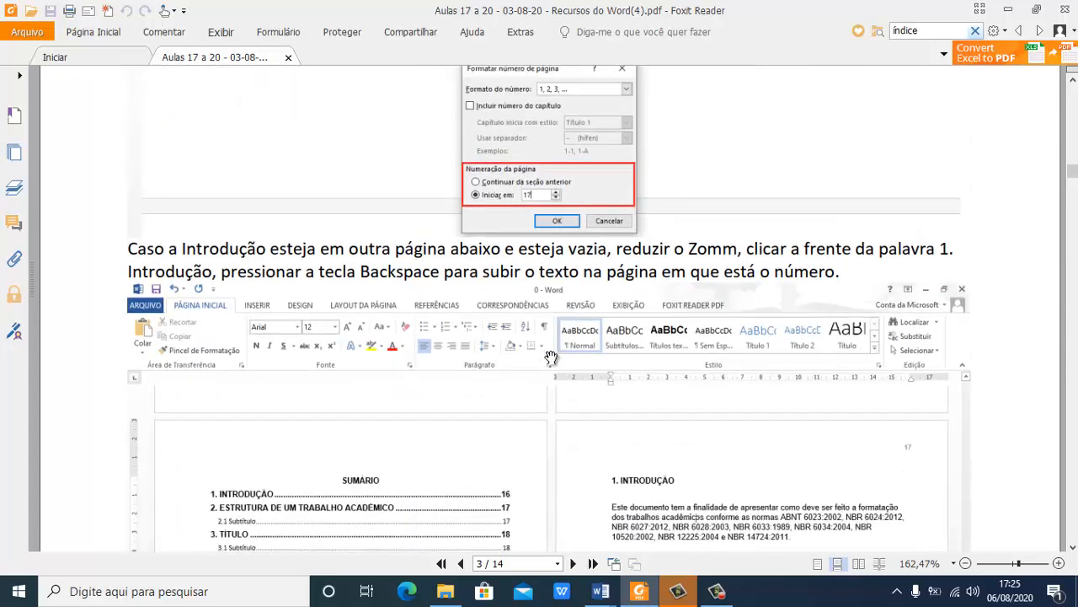
{"action": "scroll", "coordinate": [325, 365], "scroll_direction": "down", "scroll_amount": 1}
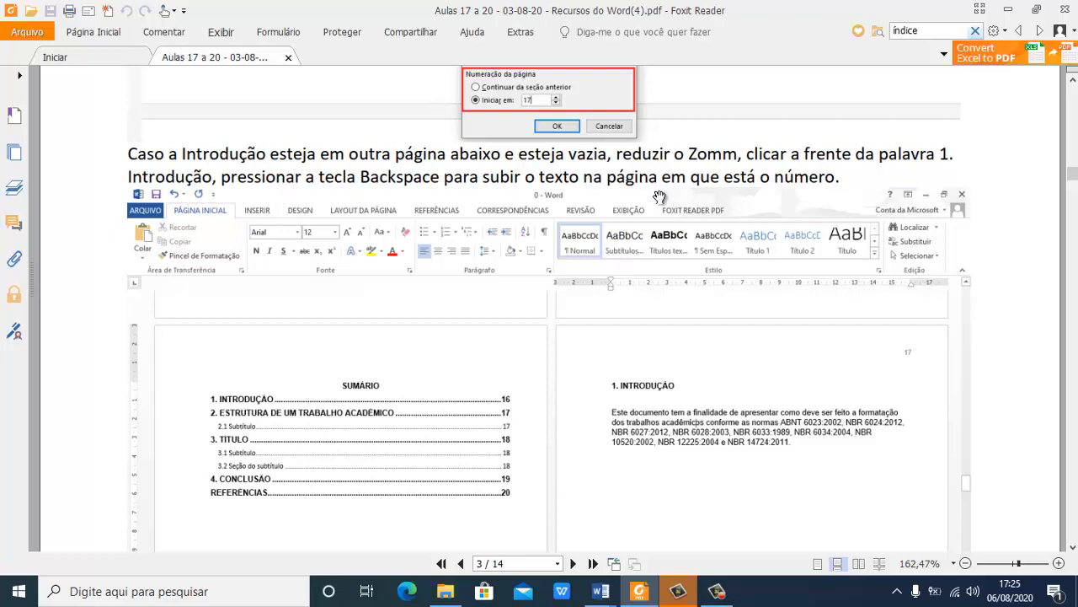
{"action": "scroll", "coordinate": [528, 314], "scroll_direction": "down", "scroll_amount": 3}
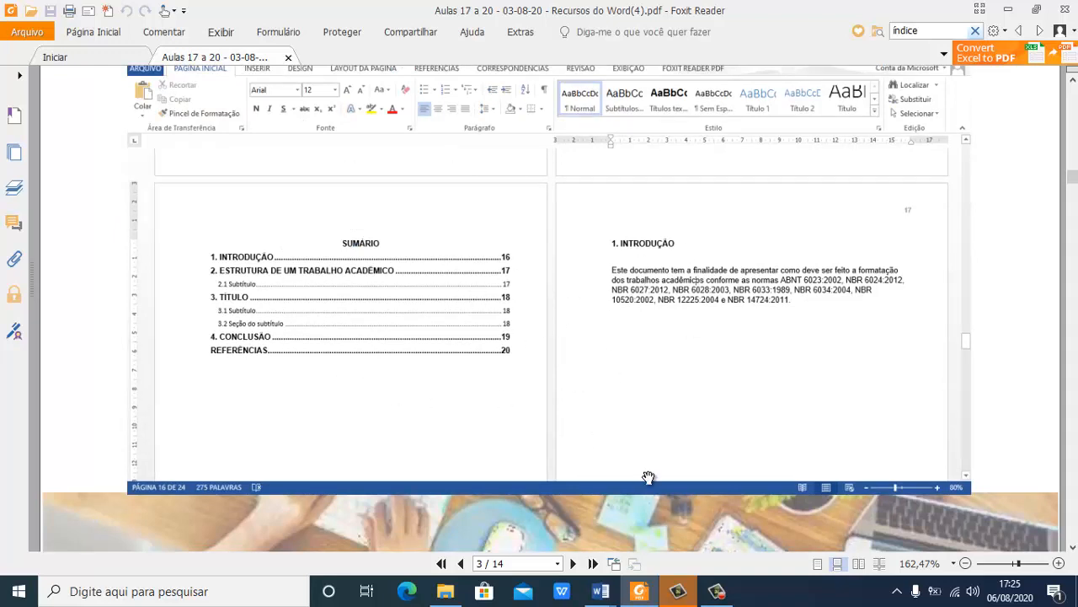
{"action": "mouse_move", "coordinate": [600, 590]}
{"action": "left_click", "coordinate": [516, 543]}
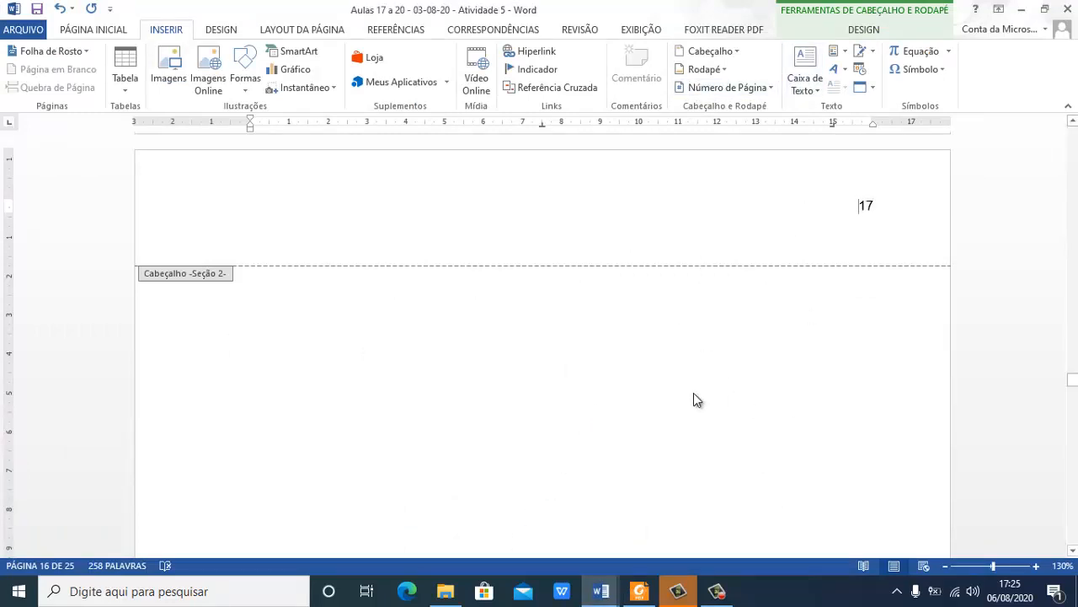
Exit header editing and look over the pages before the Introdução at a reduced zoom to check their page numbering
{"action": "double_click", "coordinate": [627, 368]}
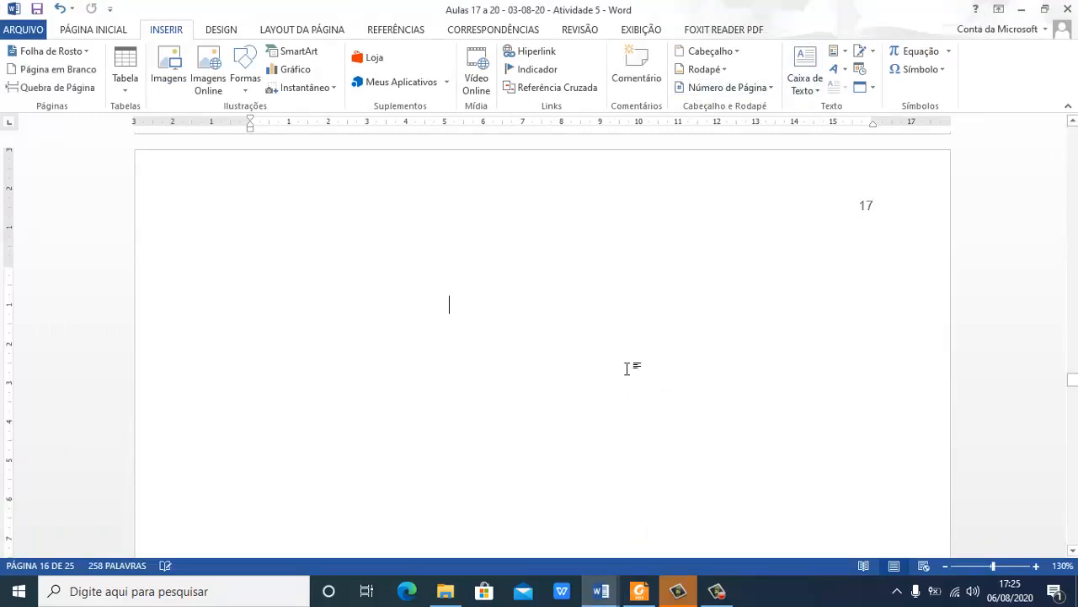
{"action": "scroll", "coordinate": [627, 368], "scroll_direction": "down", "scroll_amount": 3}
{"action": "scroll", "coordinate": [627, 368], "scroll_direction": "down", "scroll_amount": 4, "text": "ctrl"}
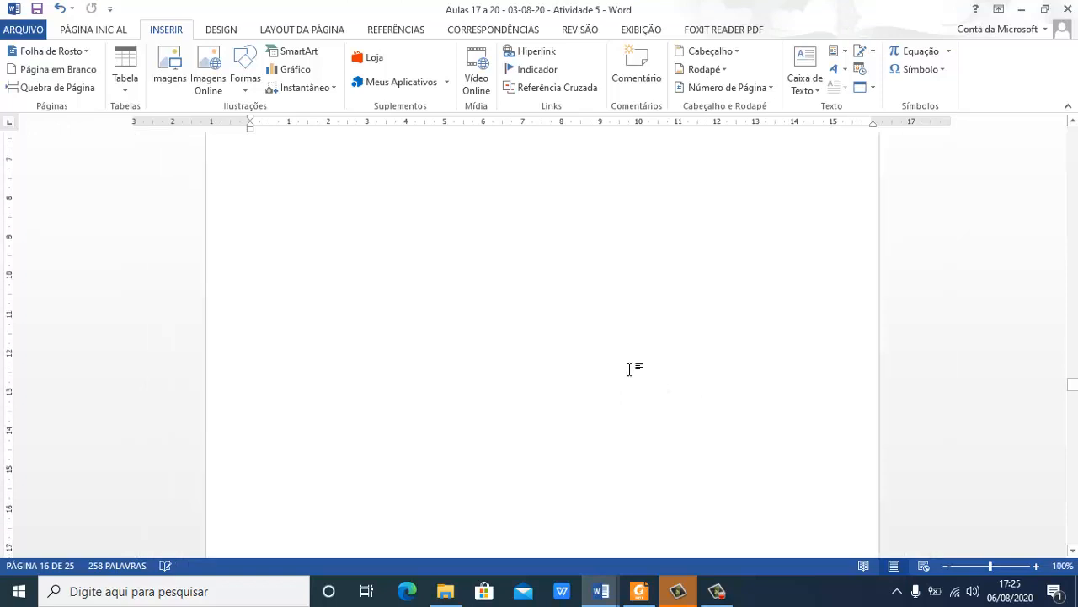
{"action": "scroll", "coordinate": [628, 368], "scroll_direction": "down", "scroll_amount": 5, "text": "ctrl"}
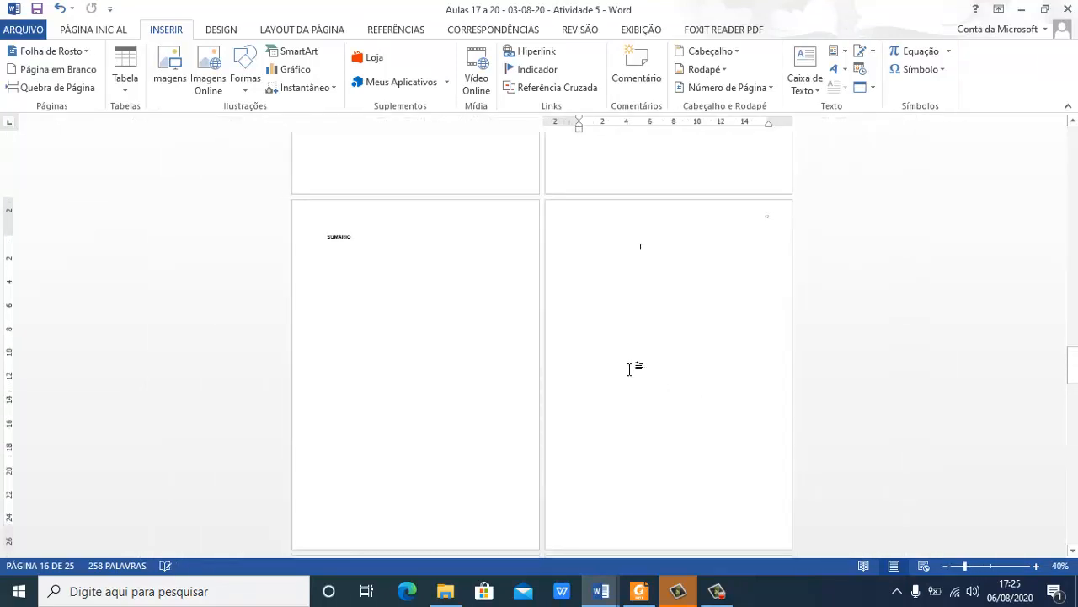
{"action": "scroll", "coordinate": [630, 368], "scroll_direction": "up", "scroll_amount": 5}
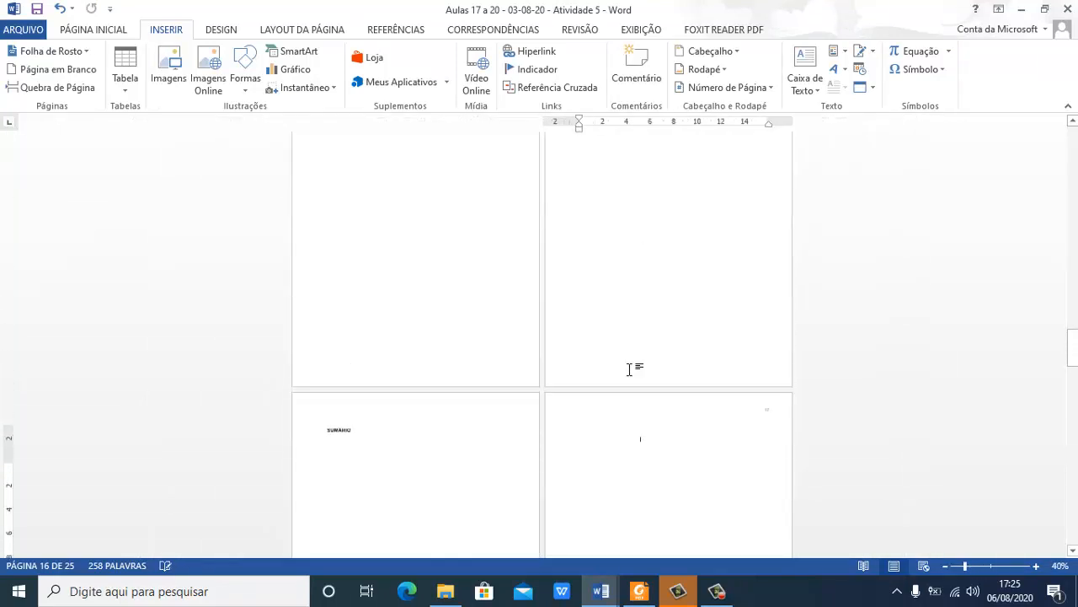
{"action": "scroll", "coordinate": [629, 368], "scroll_direction": "up", "scroll_amount": 5}
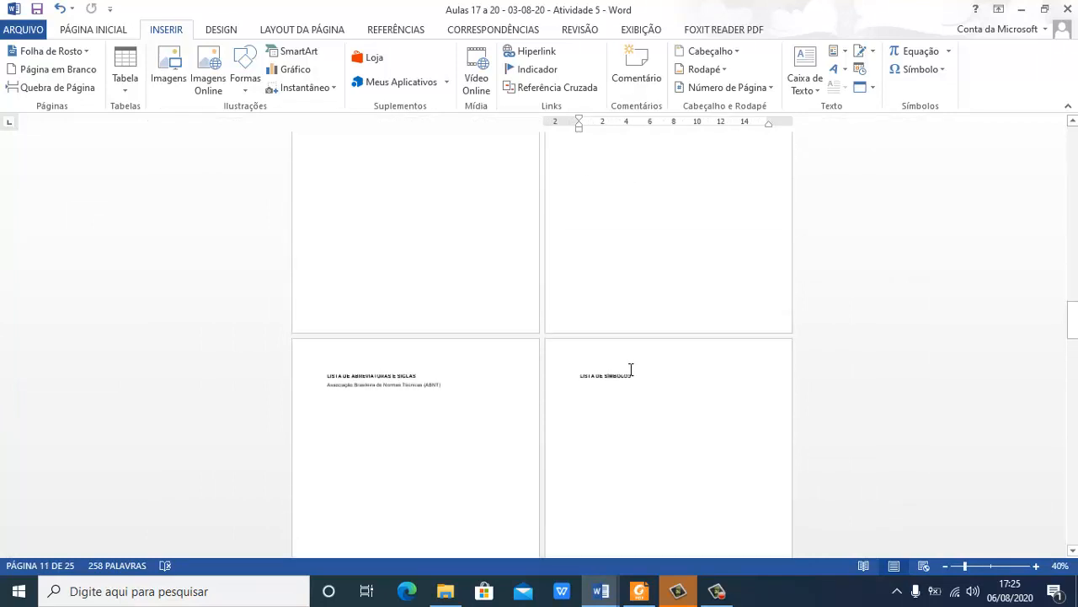
{"action": "scroll", "coordinate": [630, 364], "scroll_direction": "up", "scroll_amount": 6}
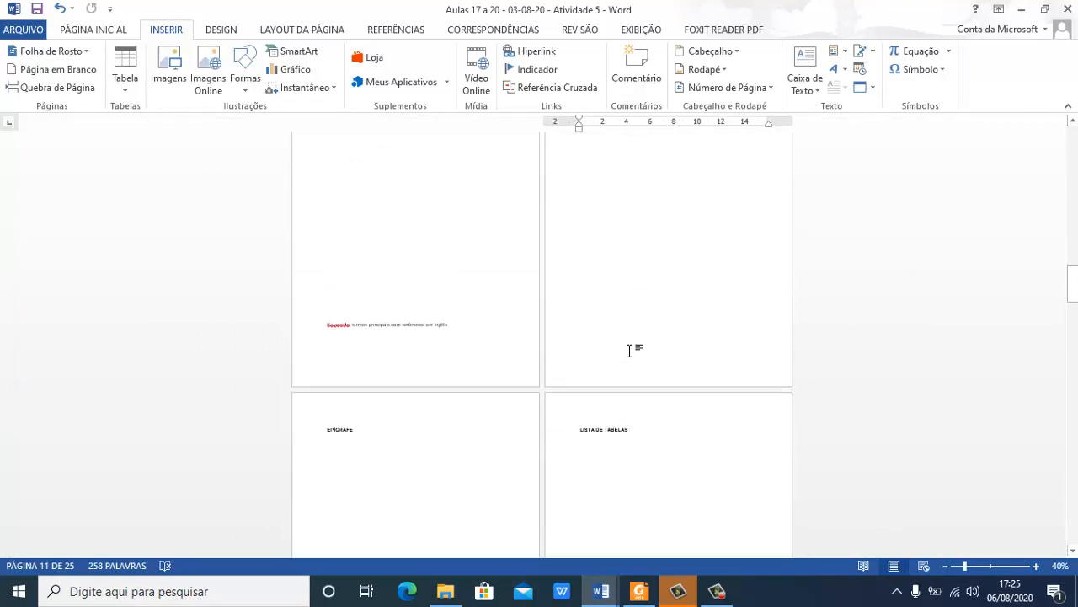
{"action": "scroll", "coordinate": [629, 351], "scroll_direction": "up", "scroll_amount": 5}
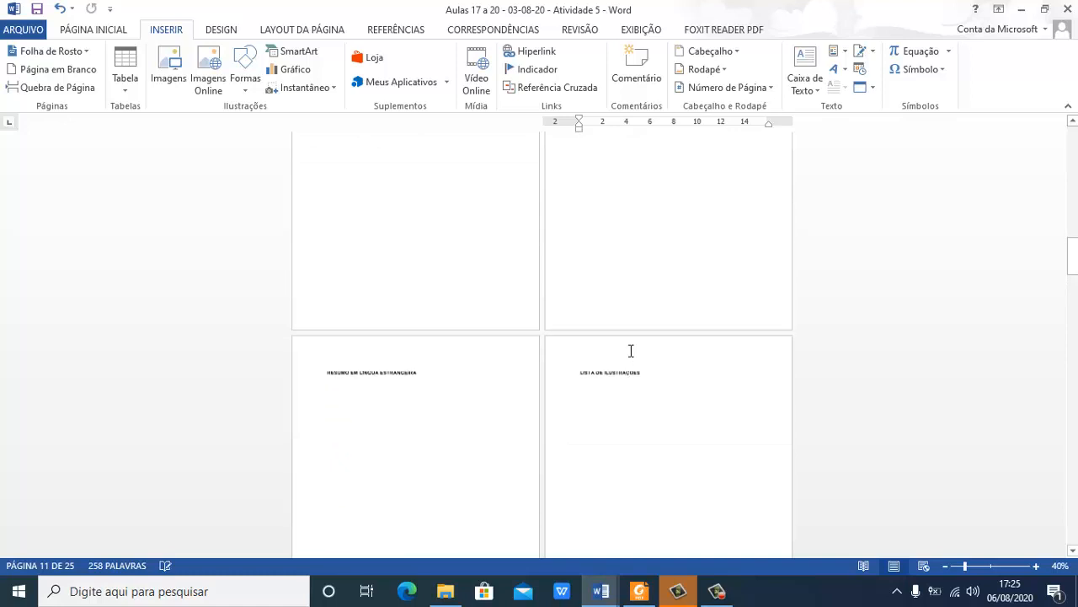
{"action": "scroll", "coordinate": [631, 350], "scroll_direction": "up", "scroll_amount": 3}
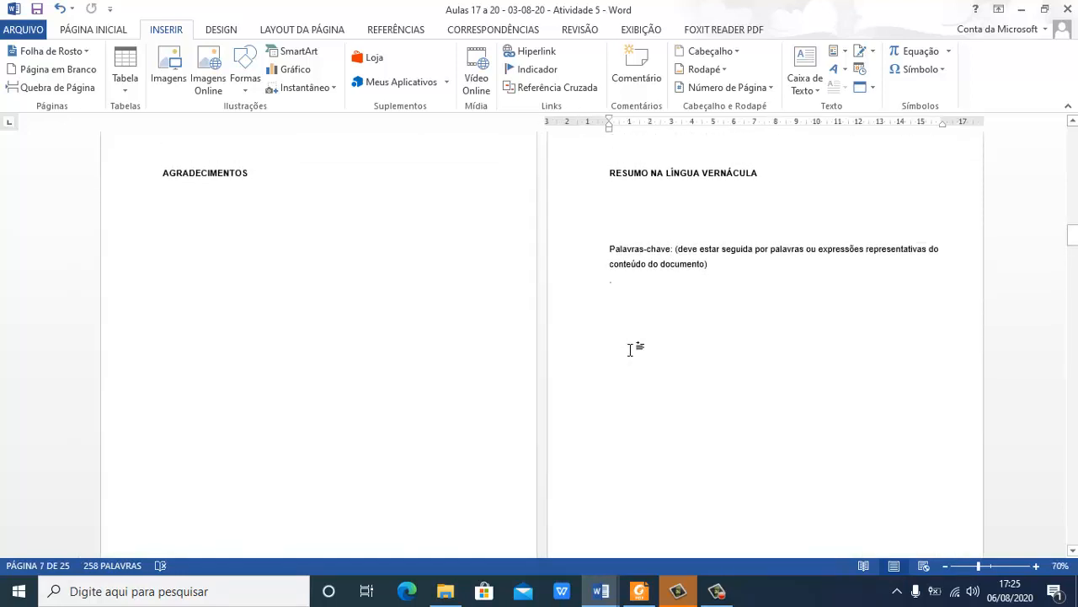
Remove the break before the heading 1. INTRODUÇÃO so its text moves up onto the page numbered 17
{"action": "scroll", "coordinate": [631, 349], "scroll_direction": "down", "scroll_amount": 7}
{"action": "scroll", "coordinate": [631, 349], "scroll_direction": "down", "scroll_amount": 8}
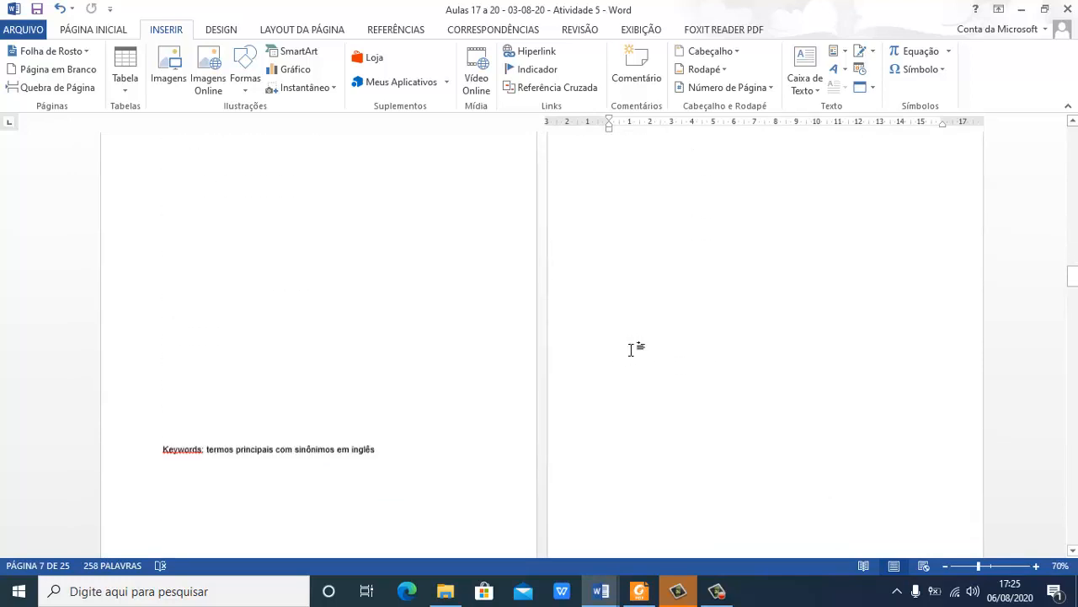
{"action": "scroll", "coordinate": [631, 349], "scroll_direction": "down", "scroll_amount": 8}
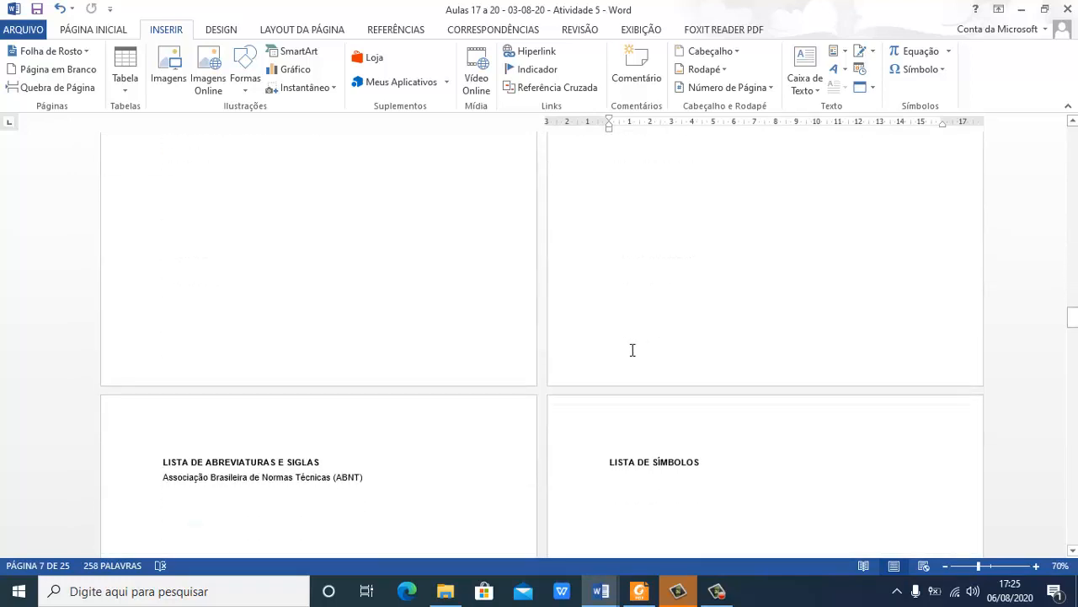
{"action": "scroll", "coordinate": [631, 349], "scroll_direction": "down", "scroll_amount": 8}
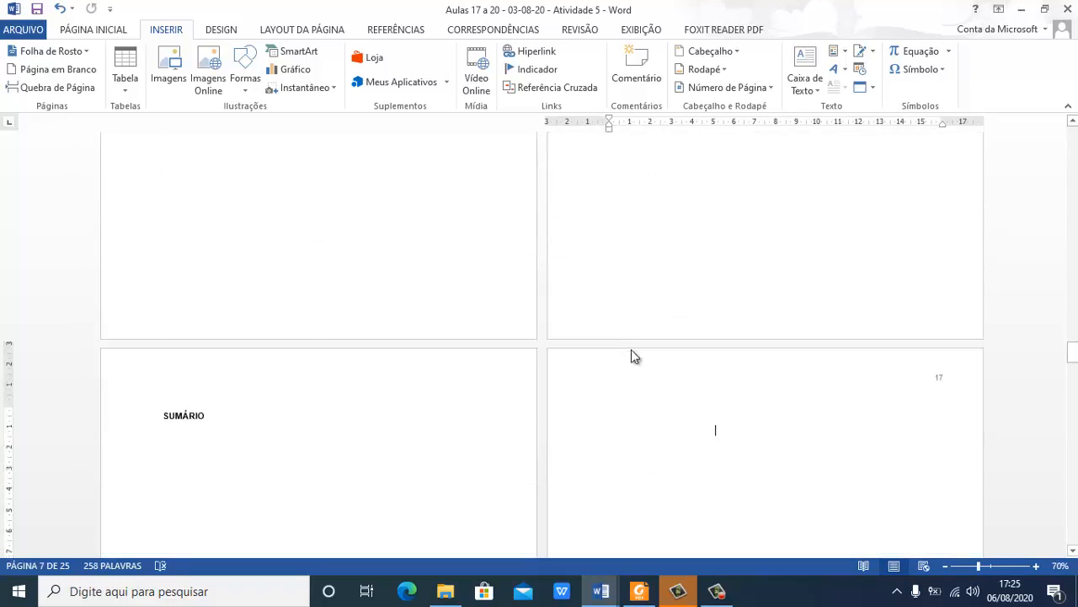
{"action": "scroll", "coordinate": [637, 364], "scroll_direction": "down", "scroll_amount": 8}
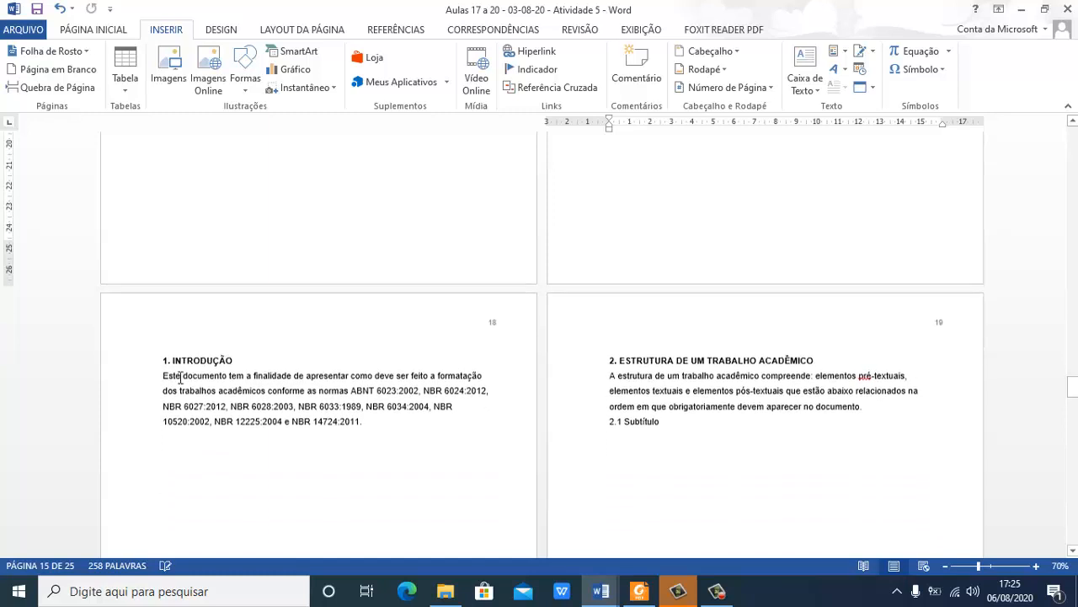
{"action": "left_click", "coordinate": [163, 359]}
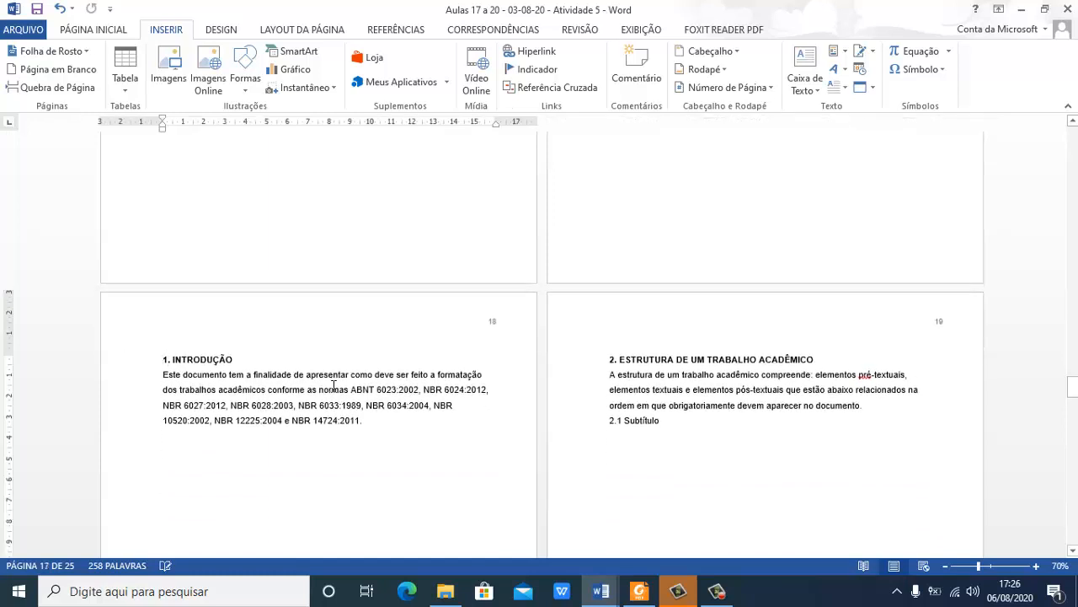
{"action": "key", "text": "BackSpace"}
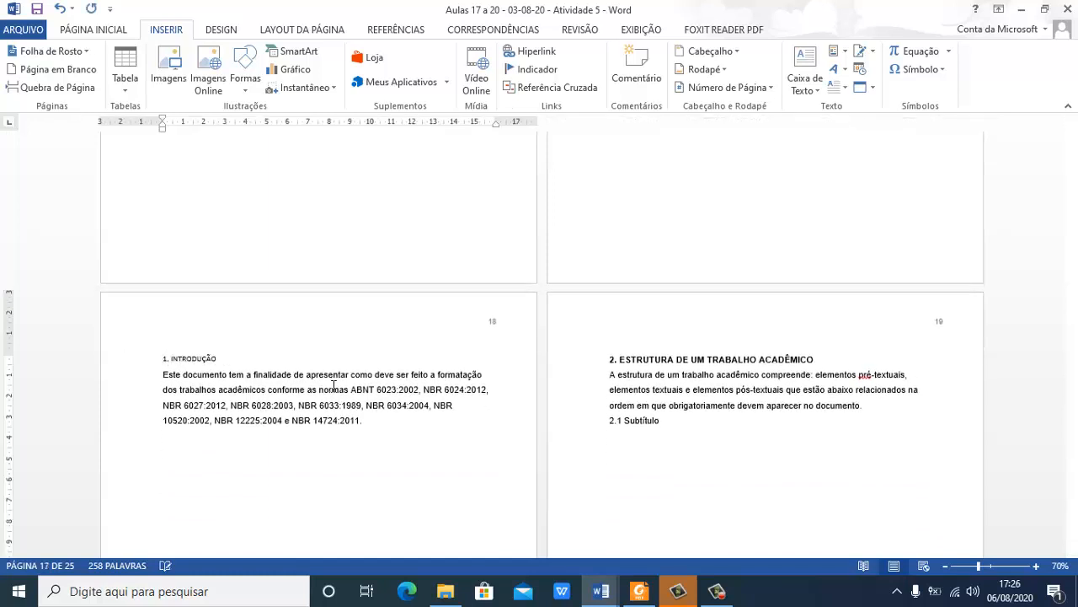
{"action": "key", "text": "ctrl+z"}
{"action": "key", "text": "BackSpace"}
{"action": "key", "text": "BackSpace"}
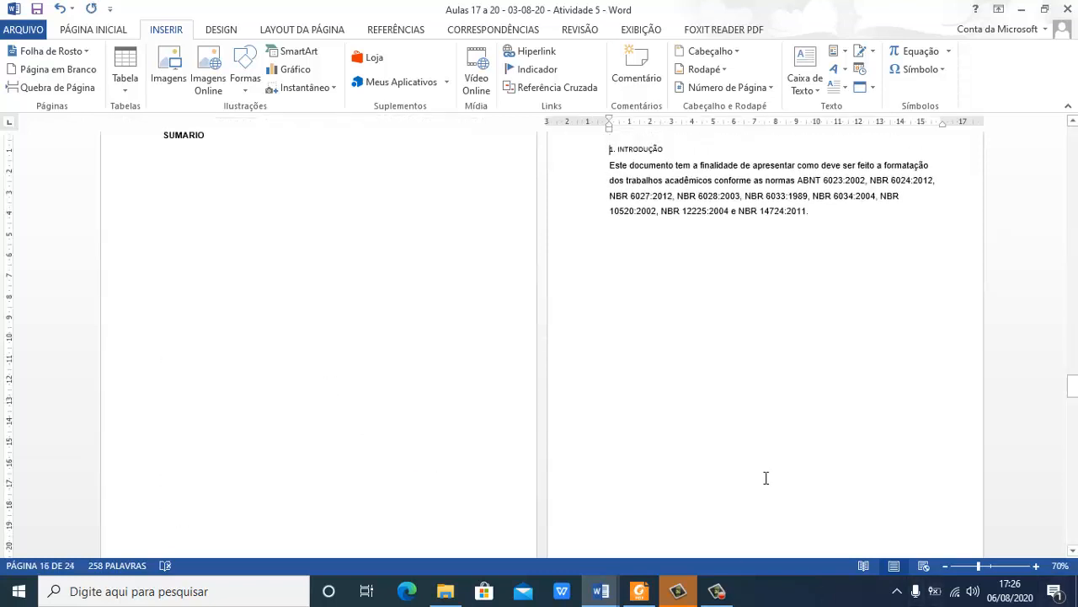
Check the numbering on the Introdução page and on the Sumário and list pages before it
{"action": "scroll", "coordinate": [826, 390], "scroll_direction": "up", "scroll_amount": 3}
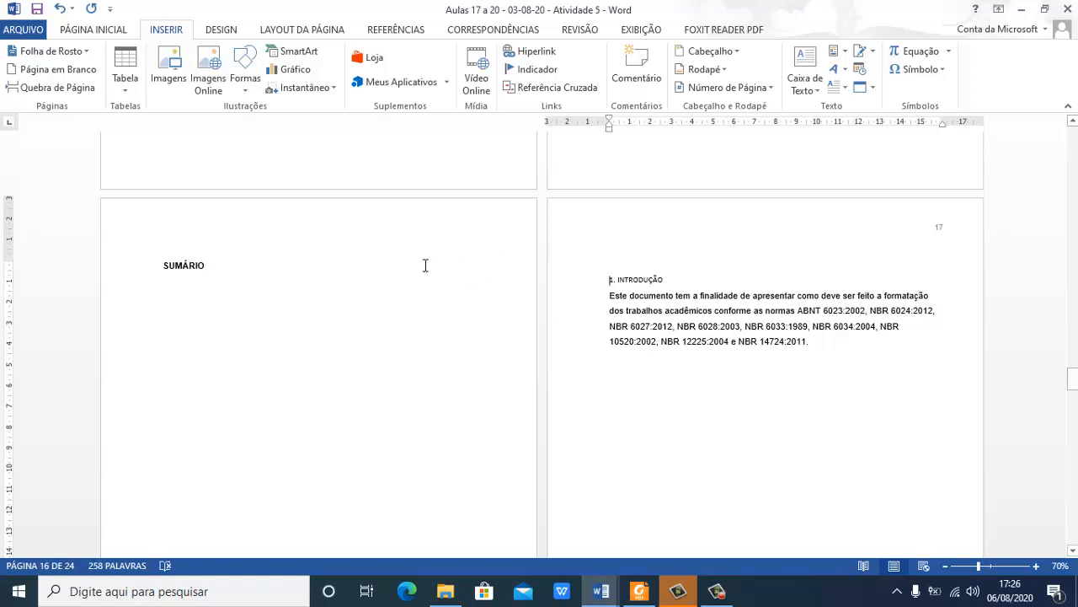
{"action": "scroll", "coordinate": [444, 239], "scroll_direction": "up", "scroll_amount": 10}
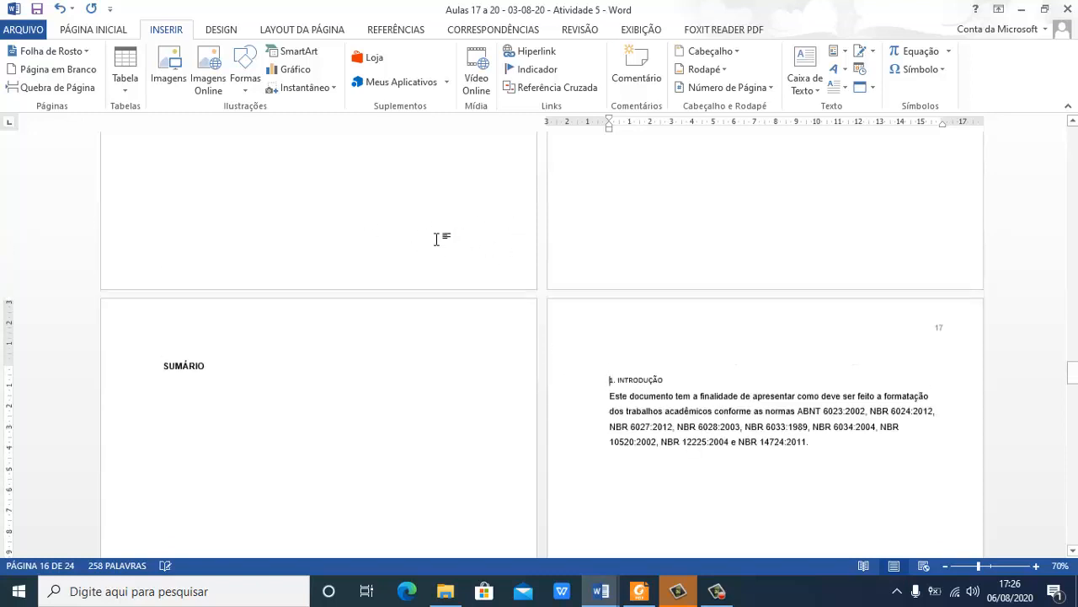
{"action": "scroll", "coordinate": [438, 240], "scroll_direction": "up", "scroll_amount": 10}
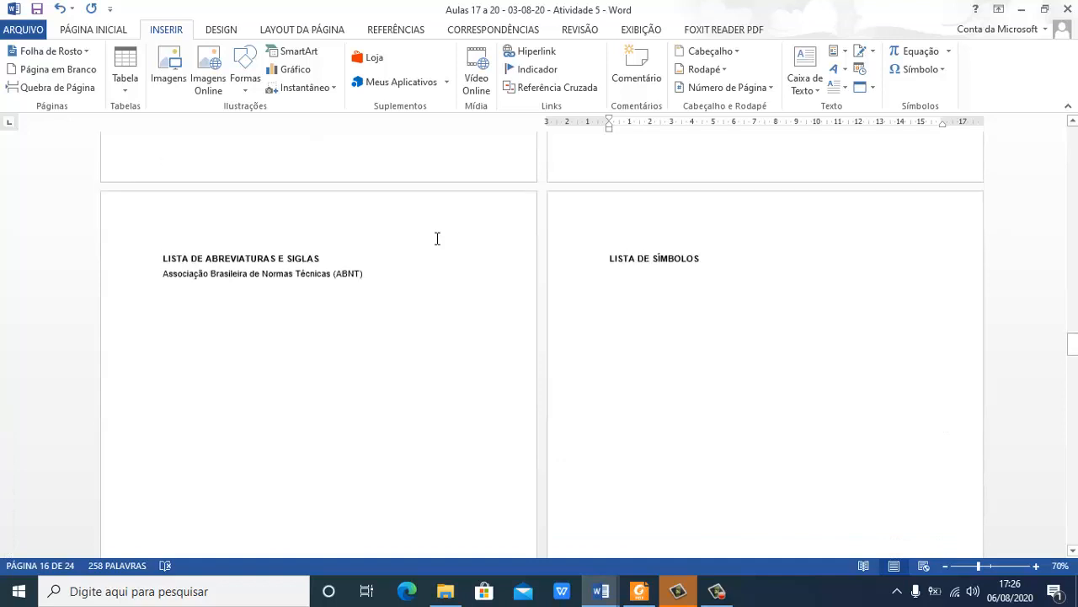
{"action": "scroll", "coordinate": [449, 244], "scroll_direction": "up", "scroll_amount": 10}
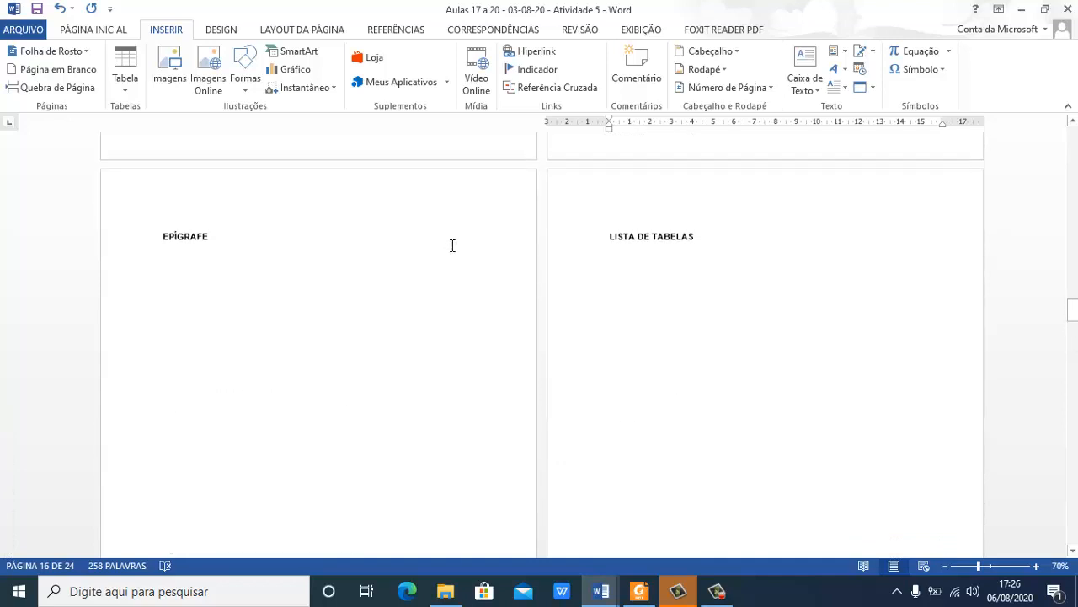
{"action": "scroll", "coordinate": [457, 245], "scroll_direction": "up", "scroll_amount": 10}
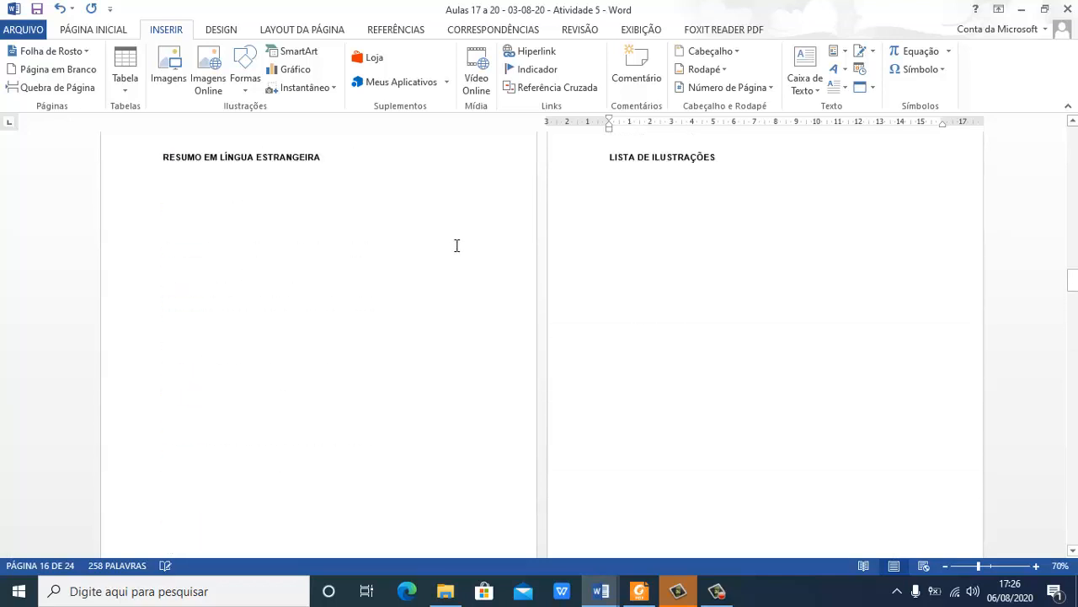
Apply the Títulos do texto style to the heading 1. INTRODUÇÃO and save the document
{"action": "scroll", "coordinate": [461, 254], "scroll_direction": "down", "scroll_amount": 10}
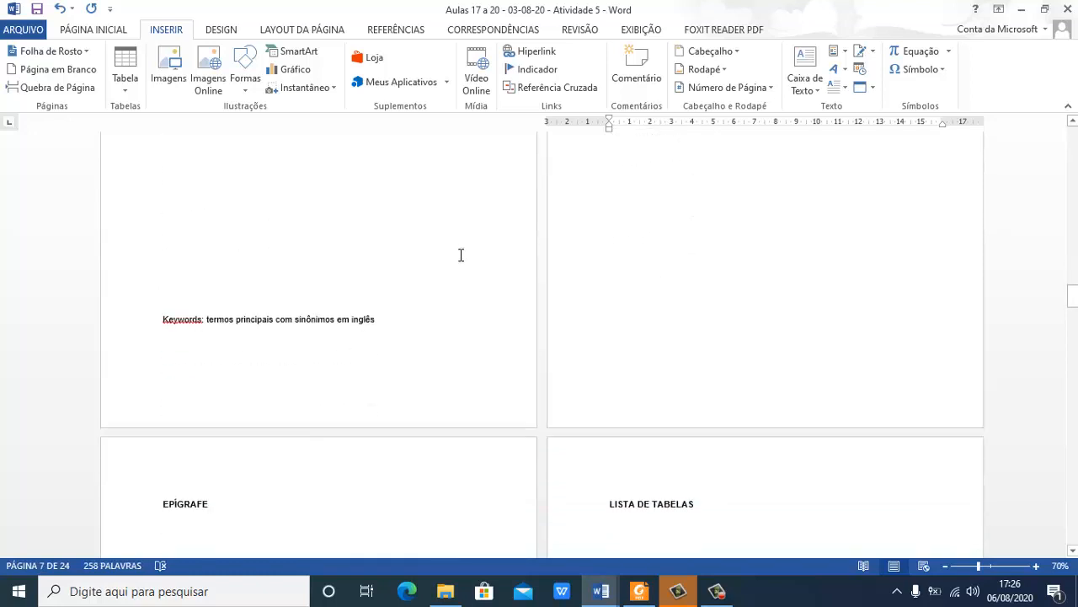
{"action": "scroll", "coordinate": [466, 266], "scroll_direction": "down", "scroll_amount": 10}
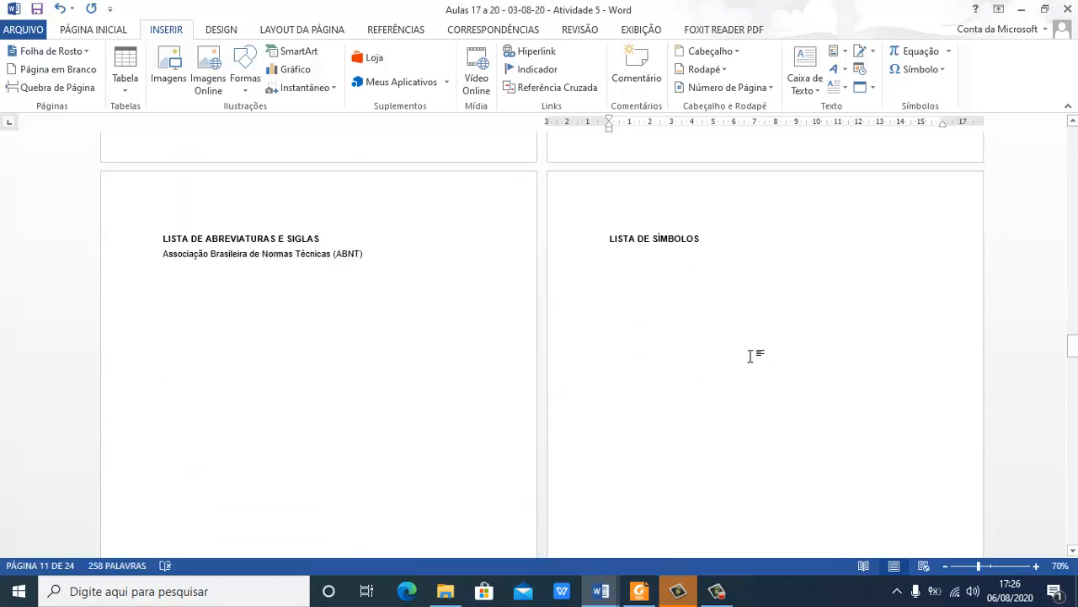
{"action": "scroll", "coordinate": [750, 356], "scroll_direction": "down", "scroll_amount": 5}
{"action": "scroll", "coordinate": [679, 385], "scroll_direction": "down", "scroll_amount": 3}
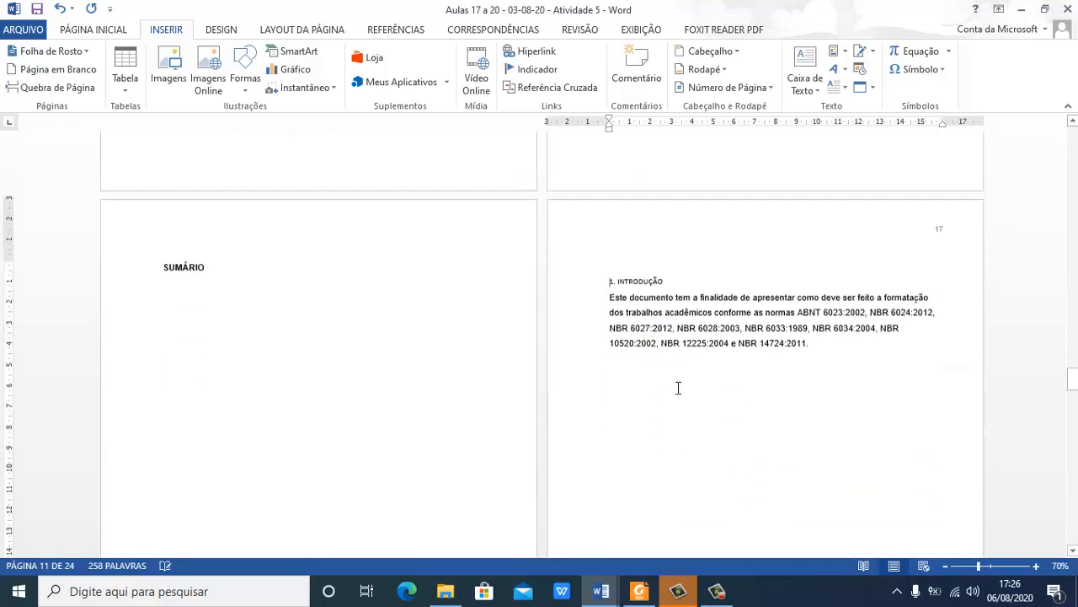
{"action": "scroll", "coordinate": [452, 270], "scroll_direction": "down", "scroll_amount": 3}
{"action": "scroll", "coordinate": [455, 236], "scroll_direction": "up", "scroll_amount": 1}
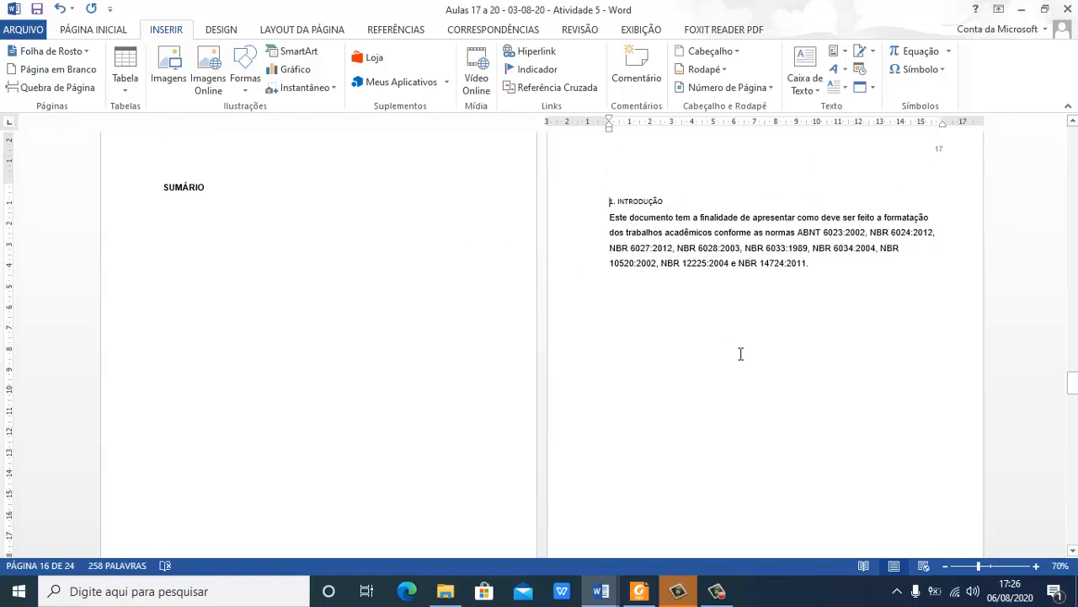
{"action": "scroll", "coordinate": [756, 373], "scroll_direction": "up", "scroll_amount": 5, "text": "ctrl"}
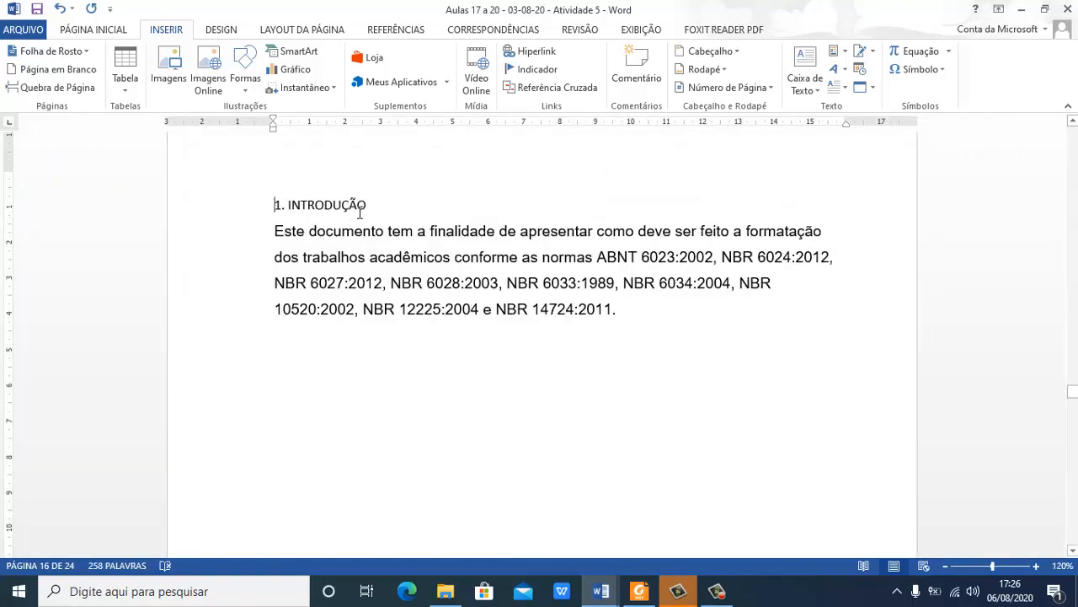
{"action": "left_click", "coordinate": [186, 211]}
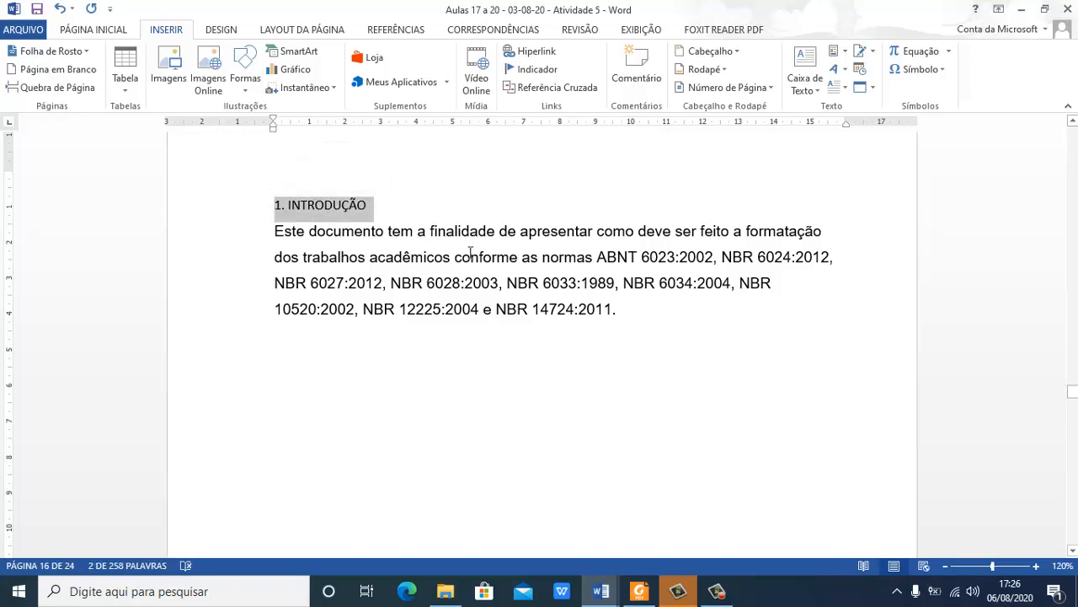
{"action": "key", "text": "ctrl+alt+shift+s"}
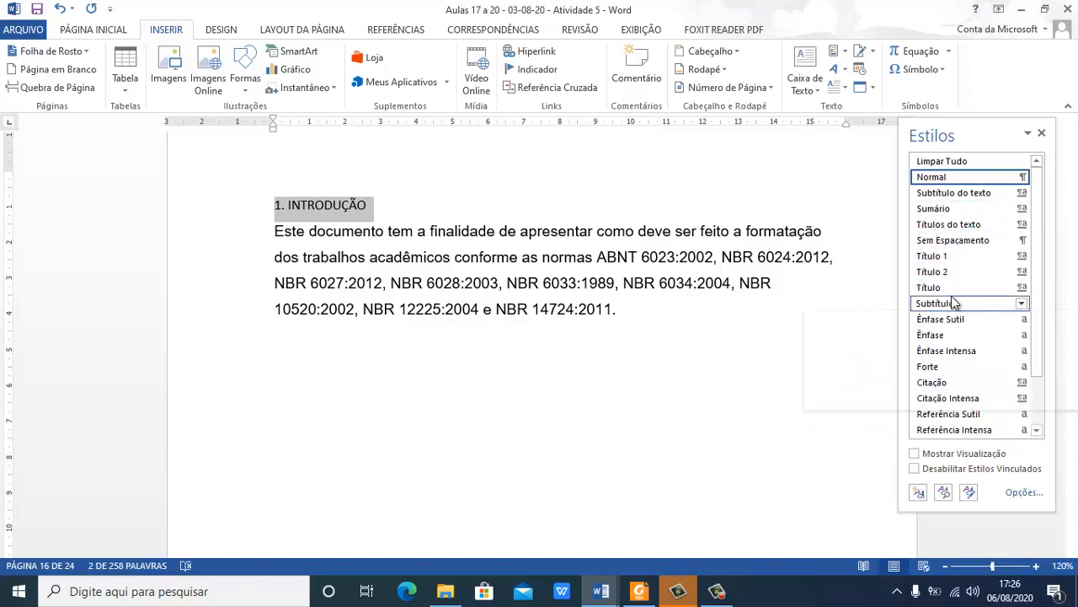
{"action": "left_click", "coordinate": [950, 229]}
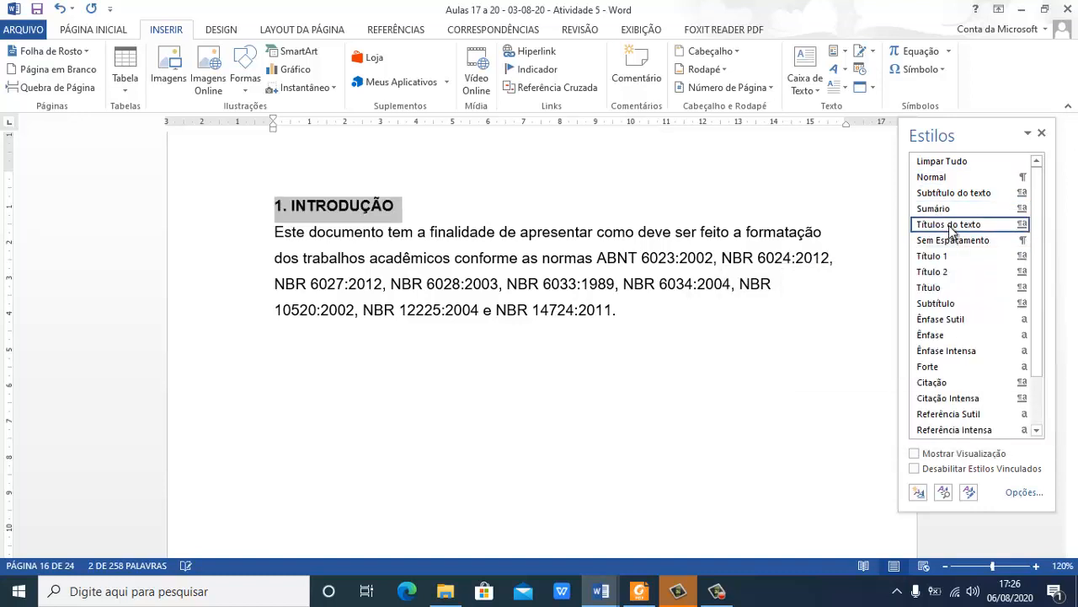
{"action": "left_click", "coordinate": [645, 341]}
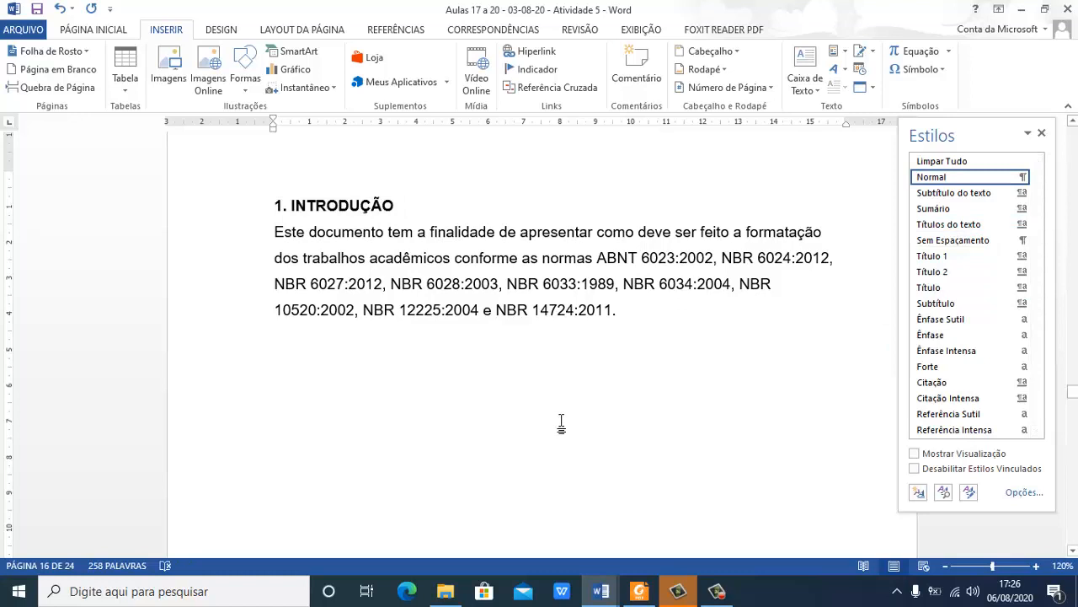
{"action": "key", "text": "ctrl+s"}
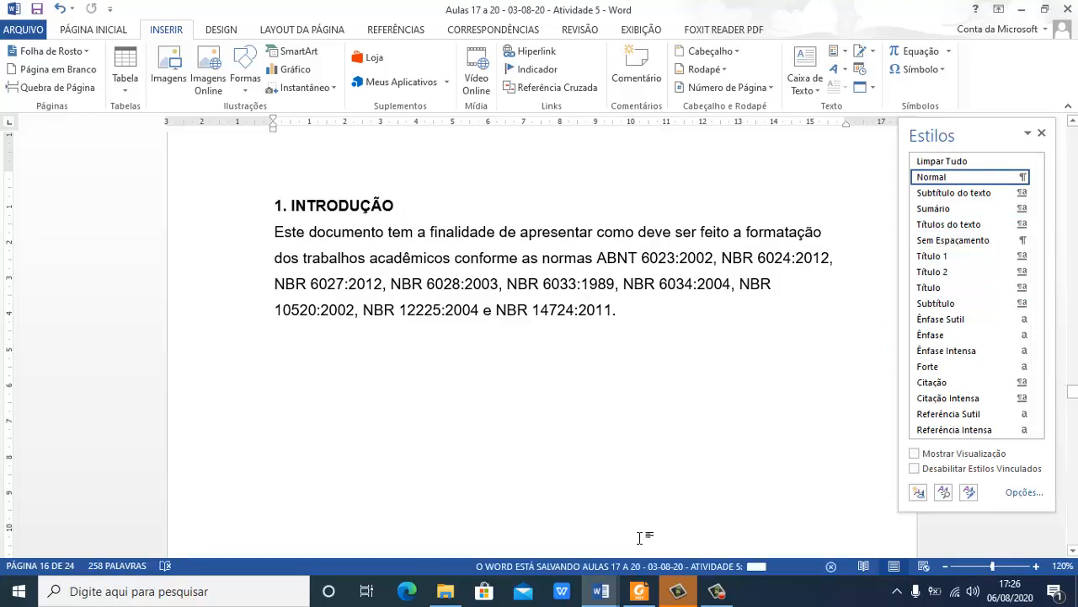
Review the Foxit Reader guide's topics up to the instructions for inserting a Notas de rodapé entry, and return to the Atividade 5 document in Word
{"action": "left_click", "coordinate": [638, 590]}
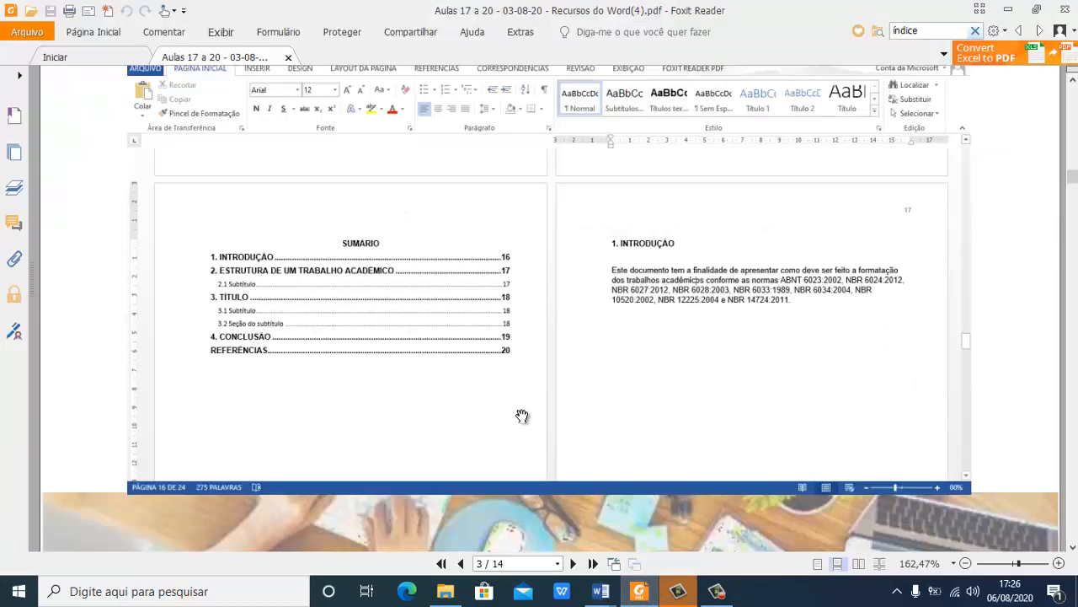
{"action": "scroll", "coordinate": [548, 427], "scroll_direction": "up", "scroll_amount": 3}
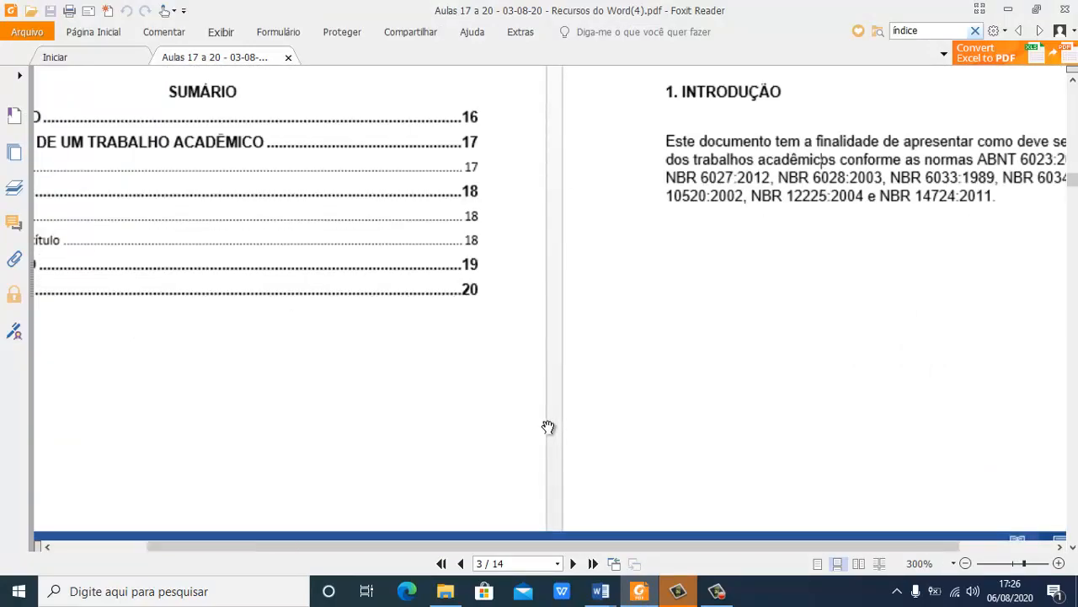
{"action": "scroll", "coordinate": [548, 427], "scroll_direction": "down", "scroll_amount": 3}
{"action": "scroll", "coordinate": [548, 427], "scroll_direction": "down", "scroll_amount": 6}
{"action": "scroll", "coordinate": [548, 427], "scroll_direction": "down", "scroll_amount": 5}
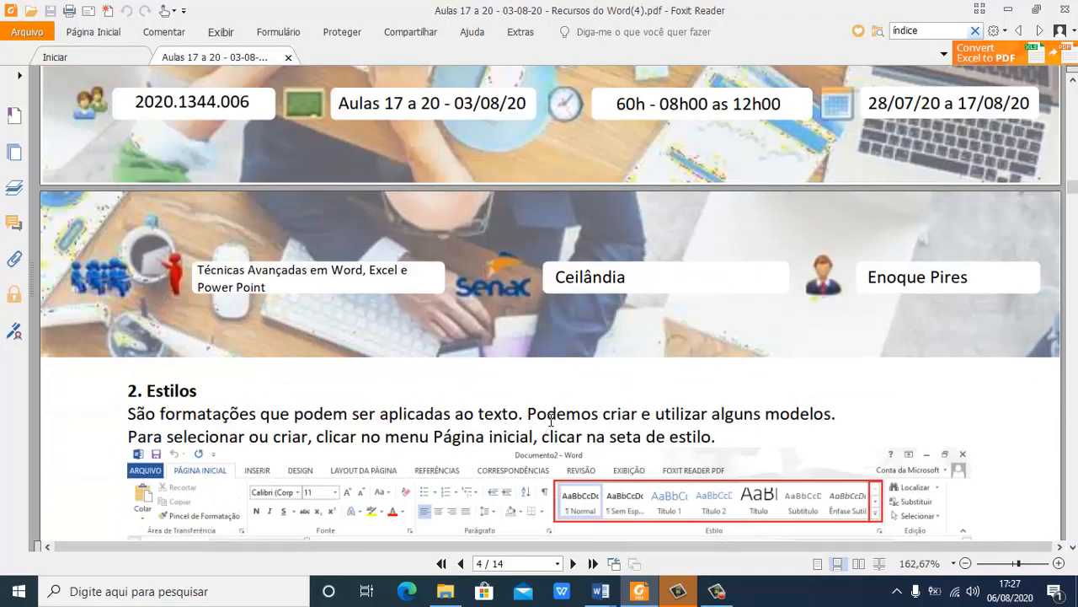
{"action": "left_click_drag", "start_coordinate": [1075, 194], "coordinate": [1072, 93]}
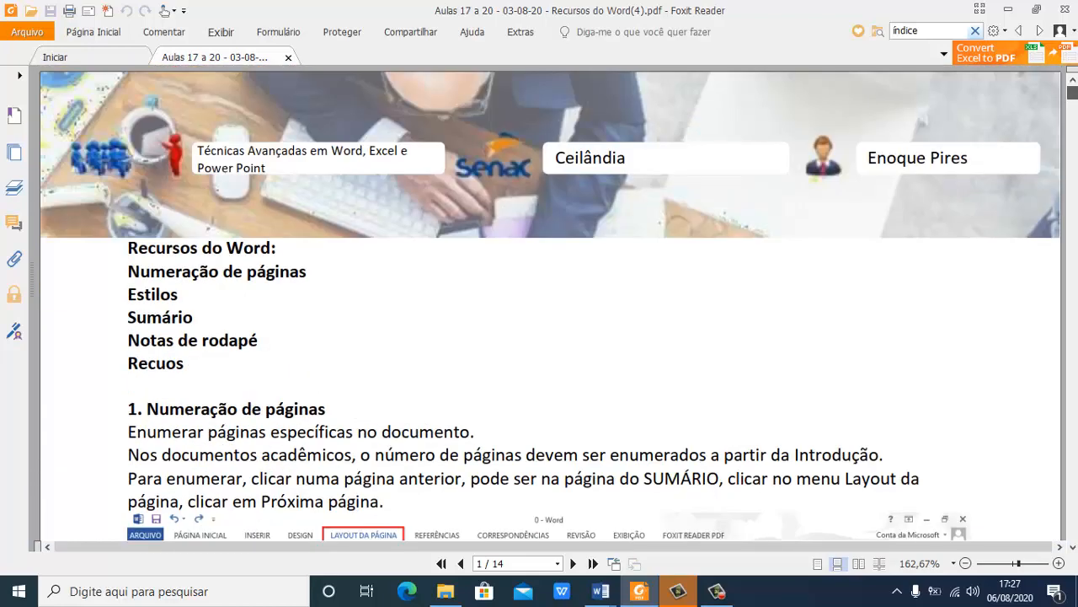
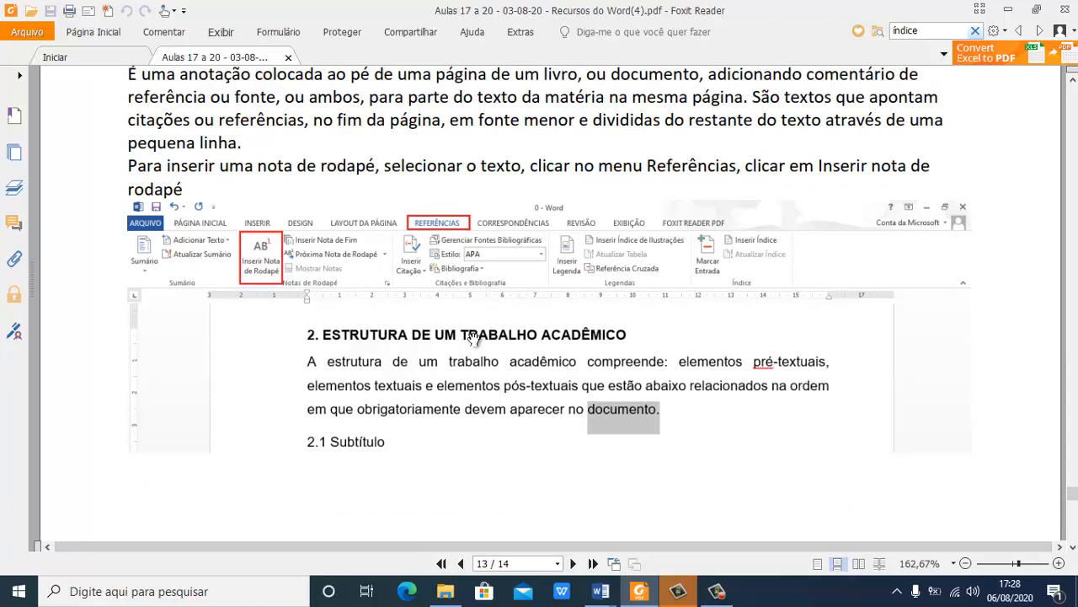
{"action": "mouse_move", "coordinate": [612, 597]}
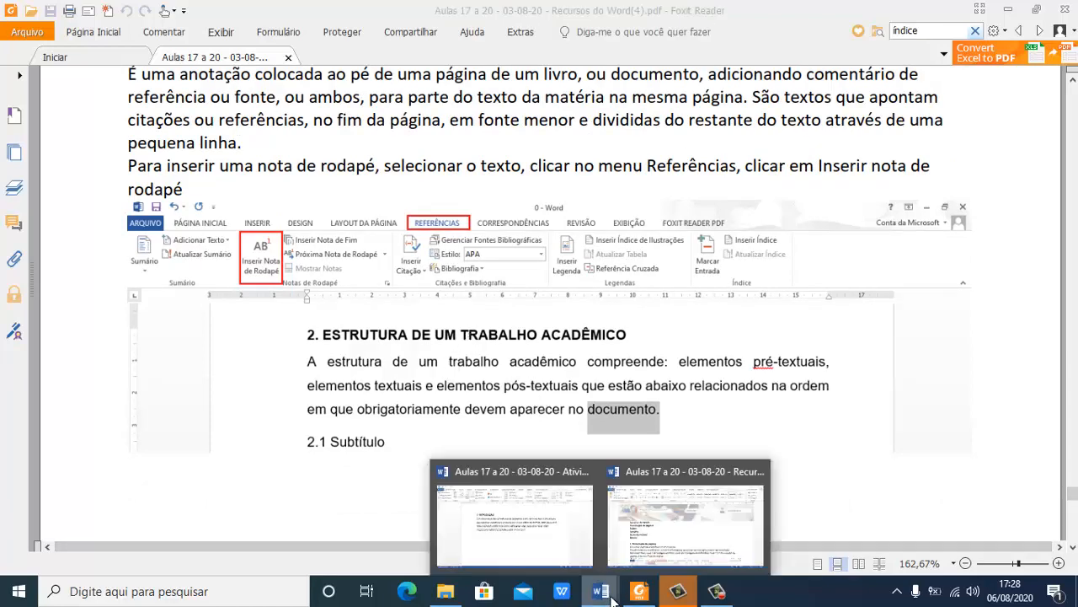
{"action": "left_click", "coordinate": [531, 535]}
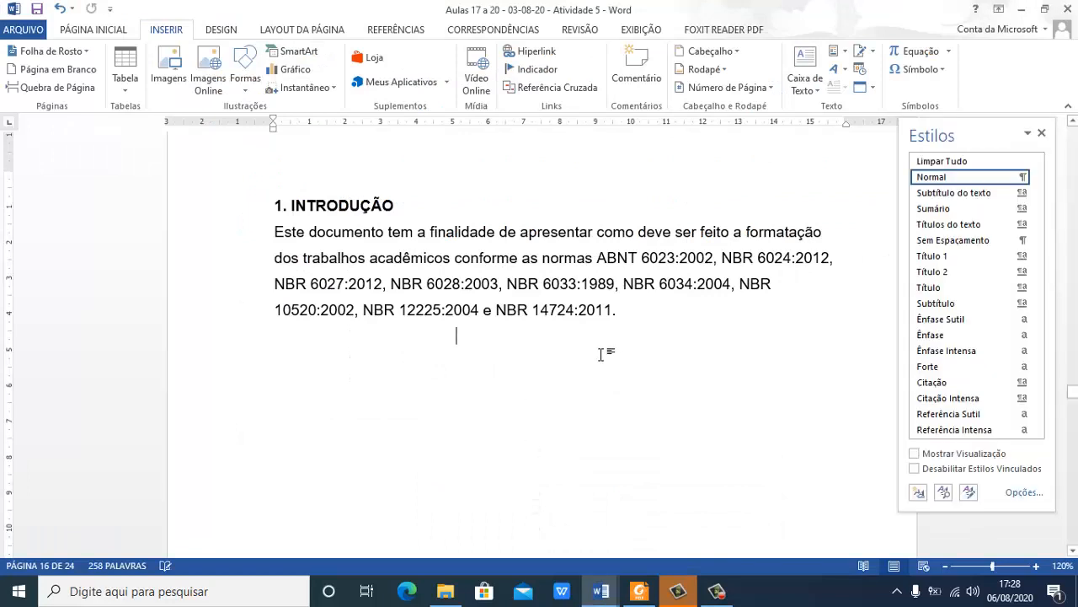
Insert a footnote on the word documento in the paragraph under 2. ESTRUTURA DE UM TRABALHO ACADÊMICO
{"action": "scroll", "coordinate": [600, 349], "scroll_direction": "down", "scroll_amount": 5}
{"action": "scroll", "coordinate": [599, 354], "scroll_direction": "down", "scroll_amount": 5}
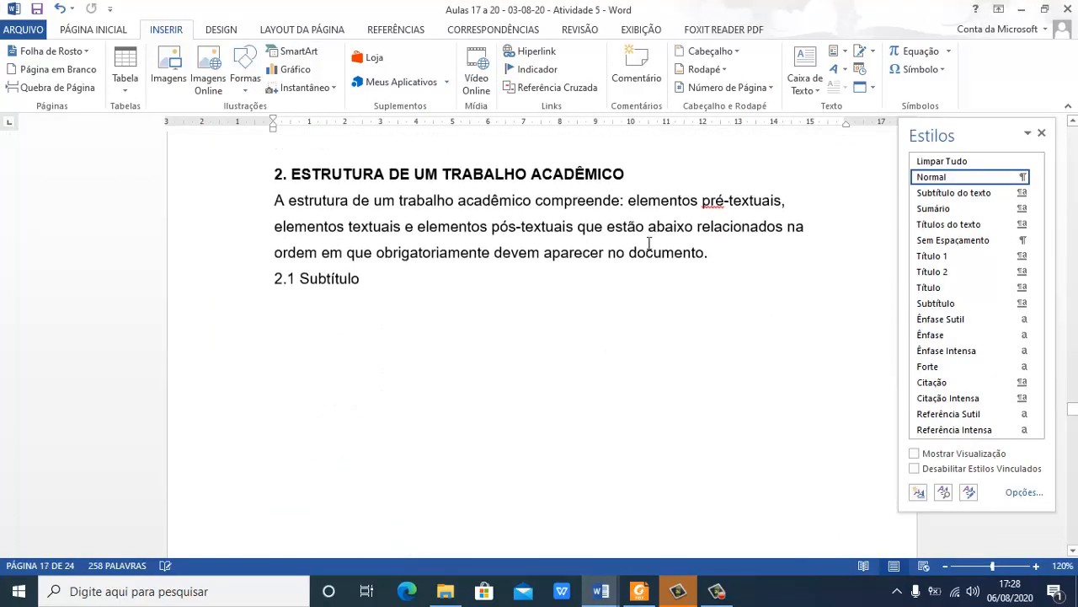
{"action": "left_click_drag", "start_coordinate": [629, 253], "coordinate": [707, 255]}
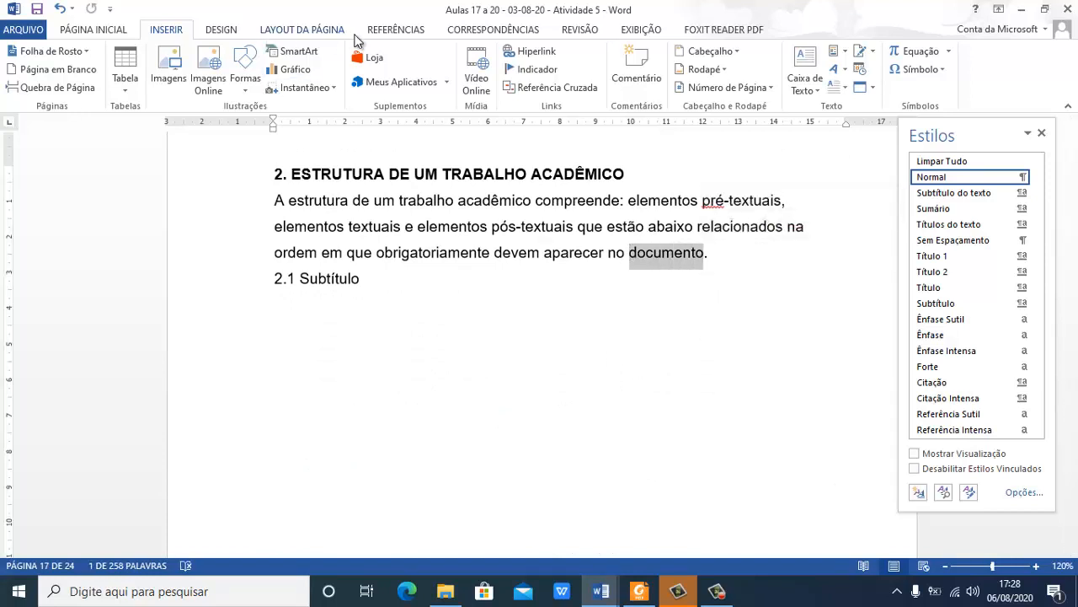
{"action": "left_click", "coordinate": [391, 28]}
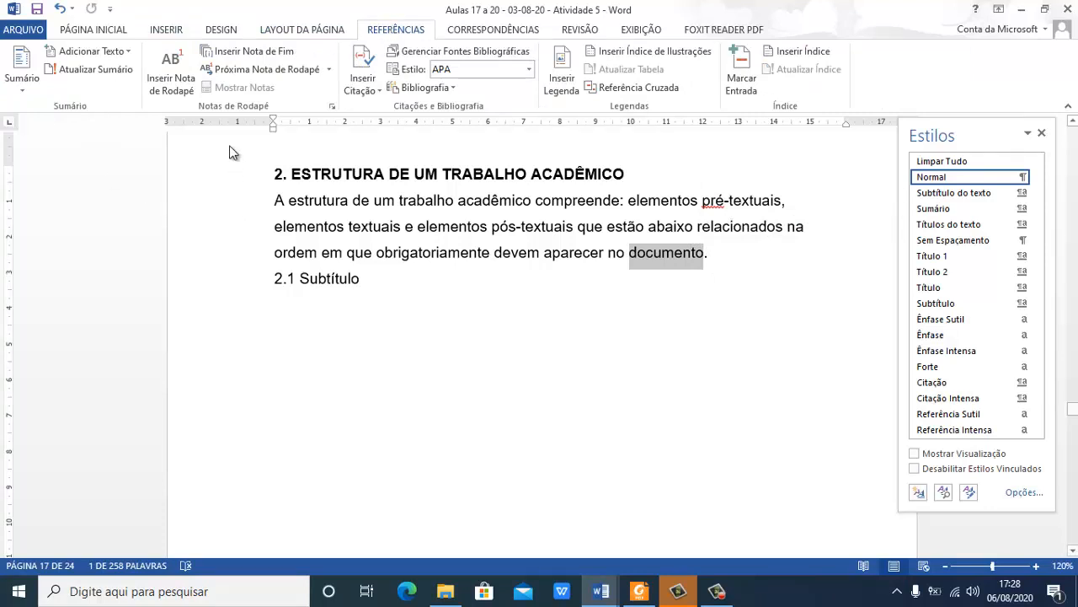
{"action": "left_click", "coordinate": [172, 78]}
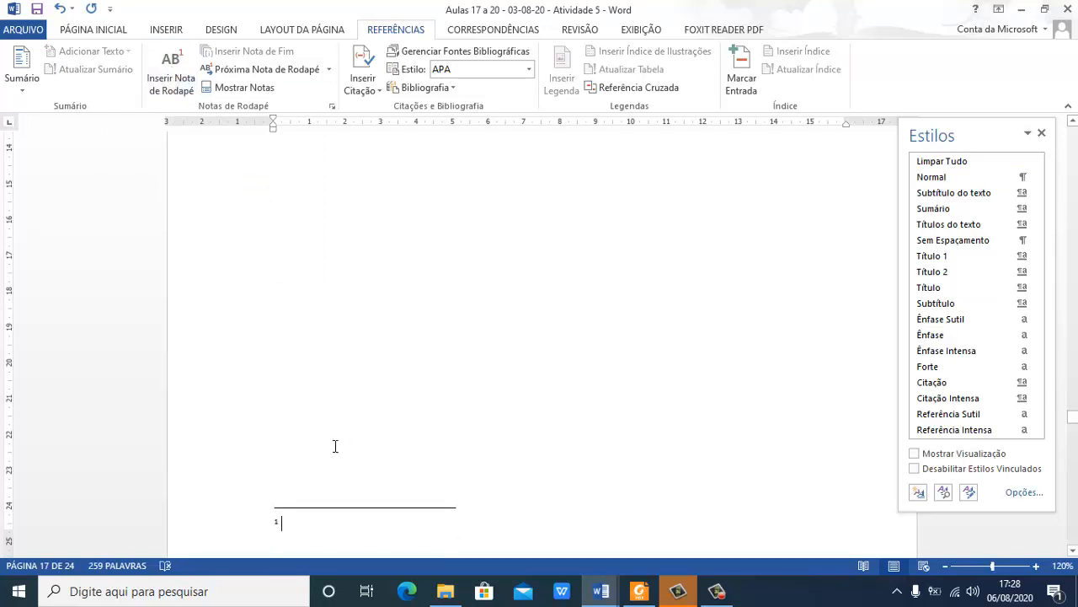
{"action": "scroll", "coordinate": [321, 513], "scroll_direction": "down", "scroll_amount": 3}
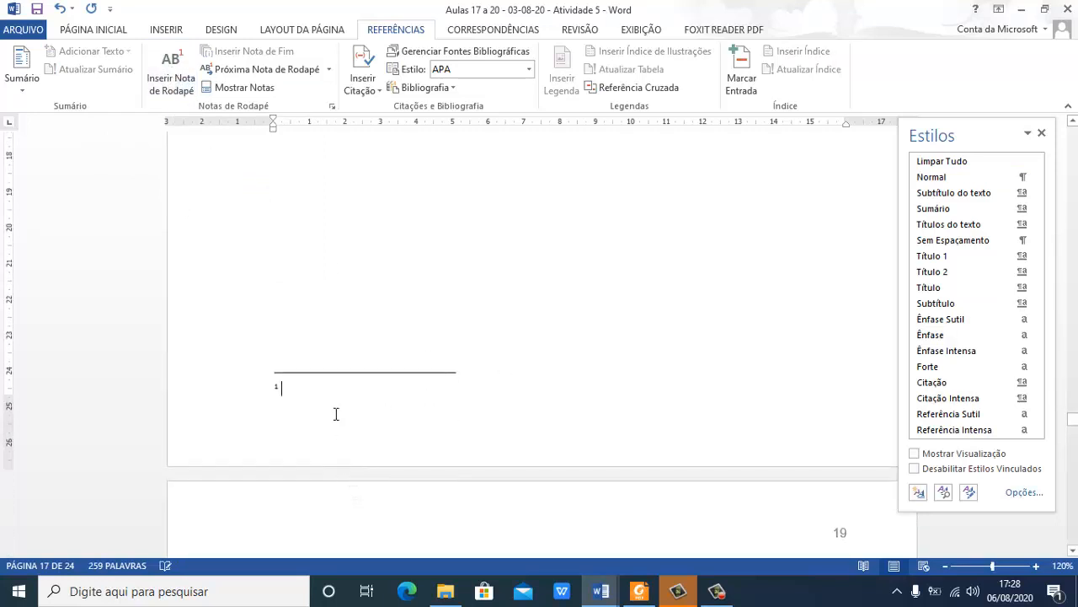
Examine the footnote mark after documento and follow it to the matching note at the foot of the page
{"action": "scroll", "coordinate": [329, 390], "scroll_direction": "up", "scroll_amount": 15}
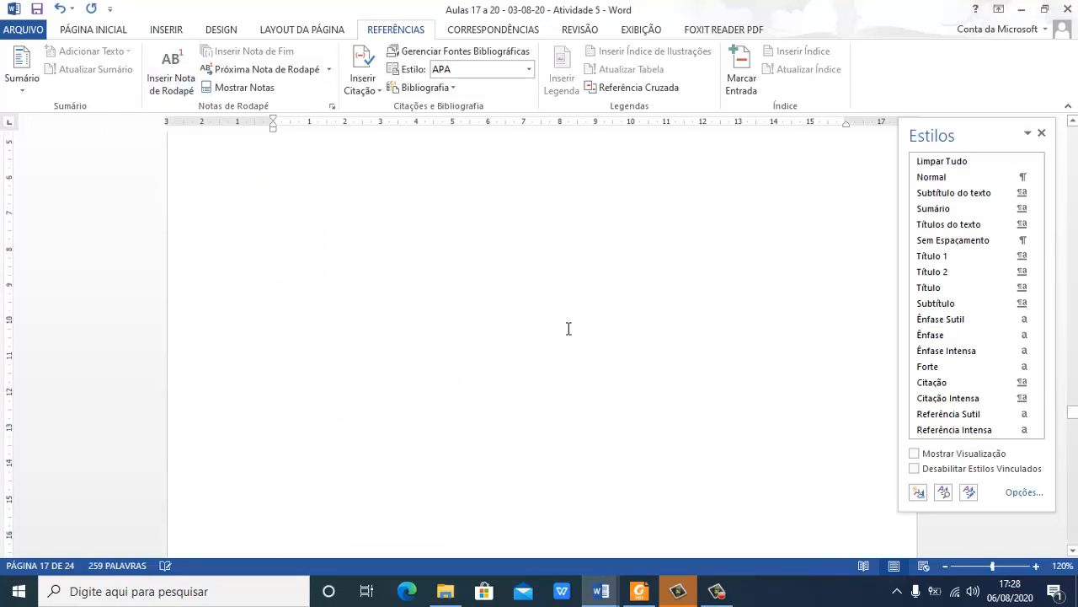
{"action": "scroll", "coordinate": [583, 312], "scroll_direction": "up", "scroll_amount": 2}
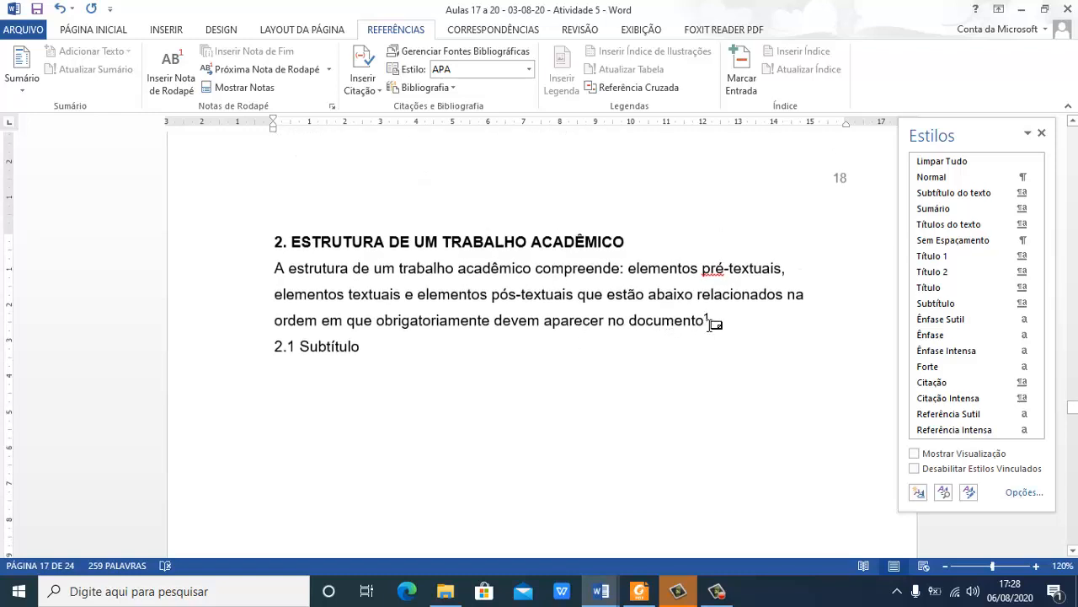
{"action": "double_click", "coordinate": [710, 324]}
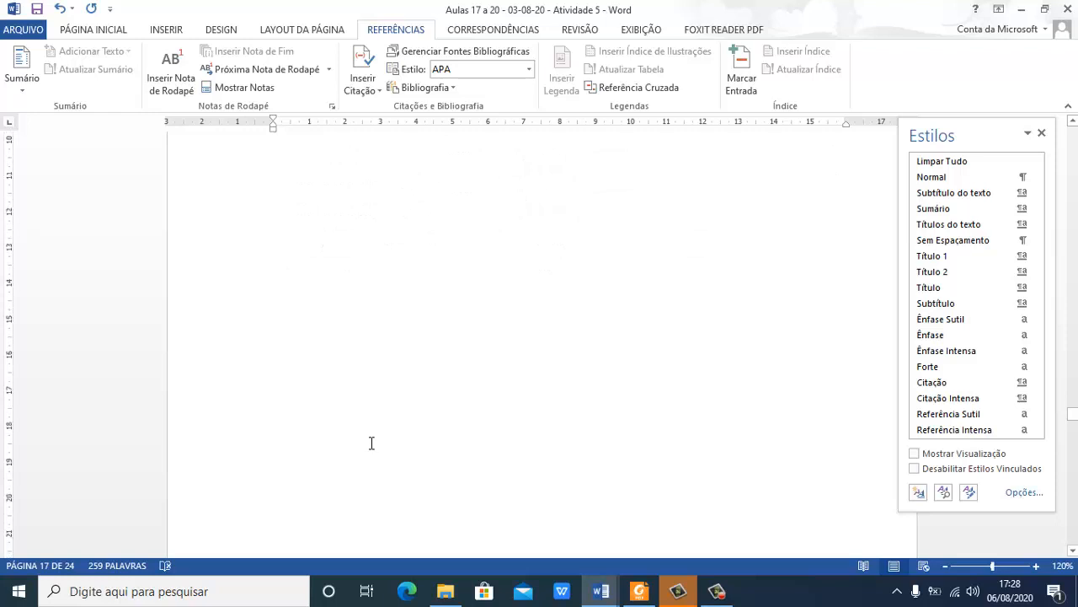
{"action": "scroll", "coordinate": [374, 450], "scroll_direction": "down", "scroll_amount": 3}
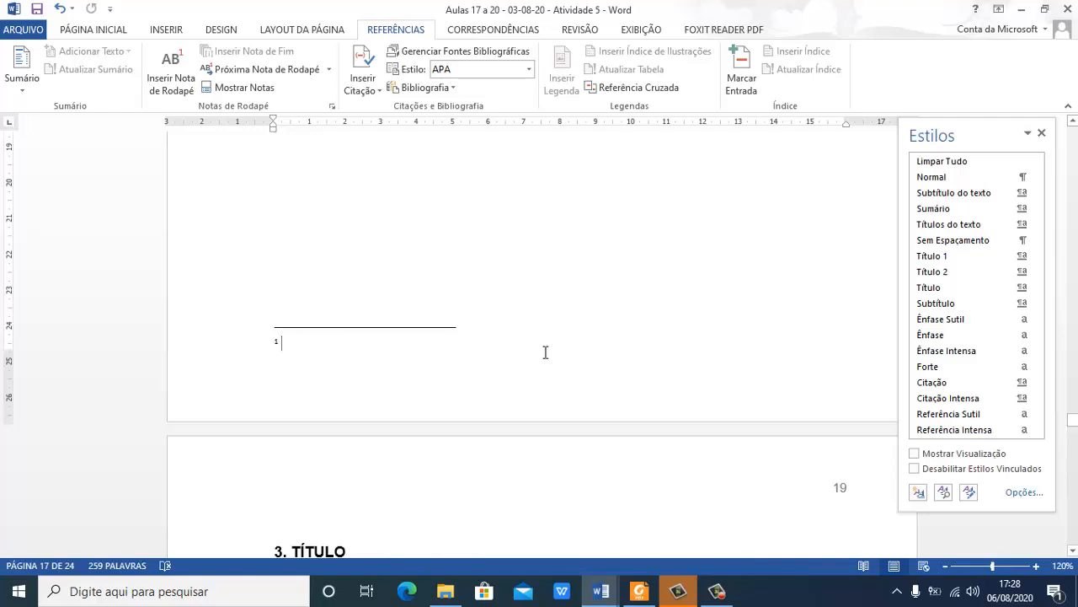
{"action": "scroll", "coordinate": [544, 353], "scroll_direction": "up", "scroll_amount": 14}
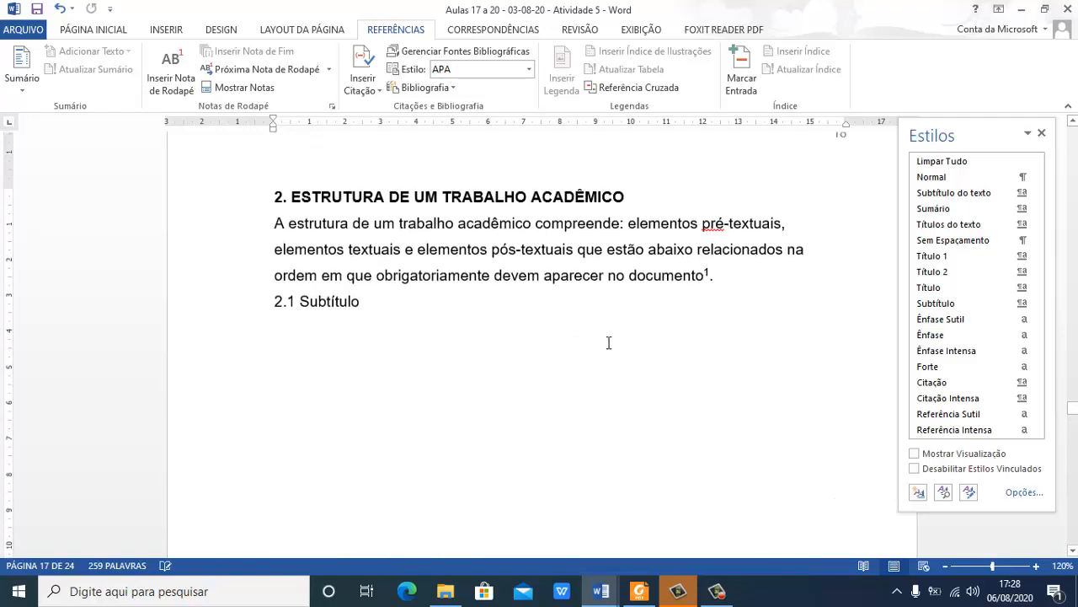
{"action": "scroll", "coordinate": [597, 340], "scroll_direction": "down", "scroll_amount": 2}
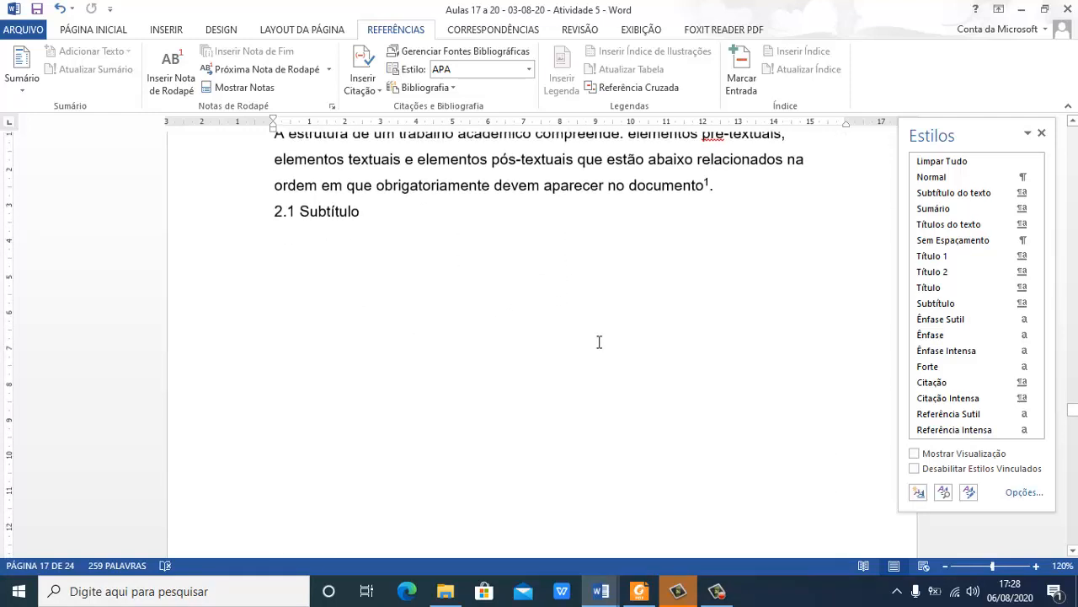
{"action": "scroll", "coordinate": [599, 341], "scroll_direction": "up", "scroll_amount": 1}
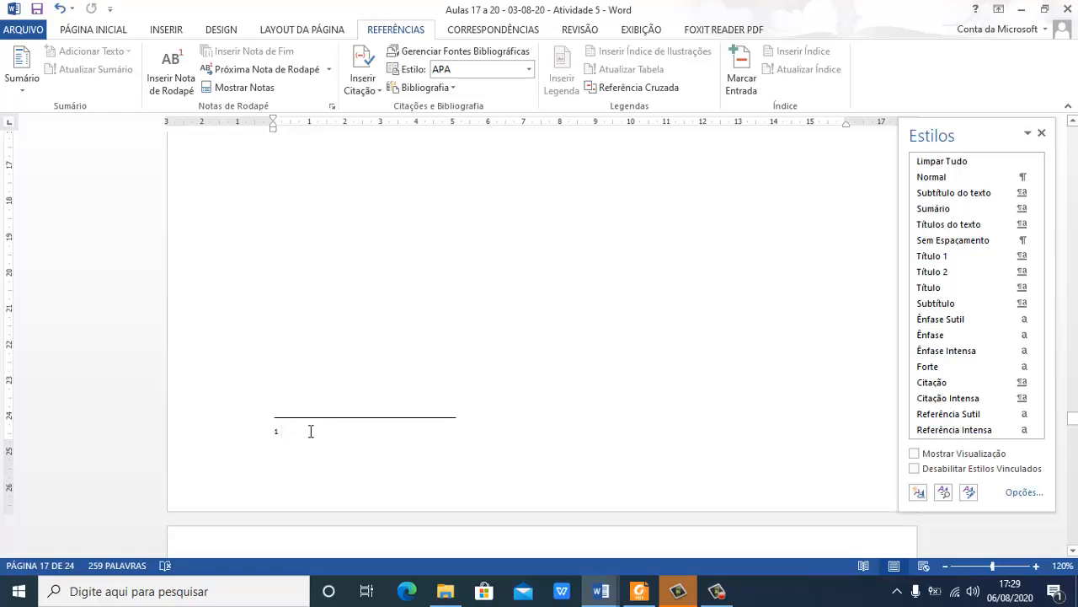
Enter Documentos acadêmicos as the footnote's text and compare the enlarged note with its mark in the paragraph
{"action": "type", "text": "Mono"}
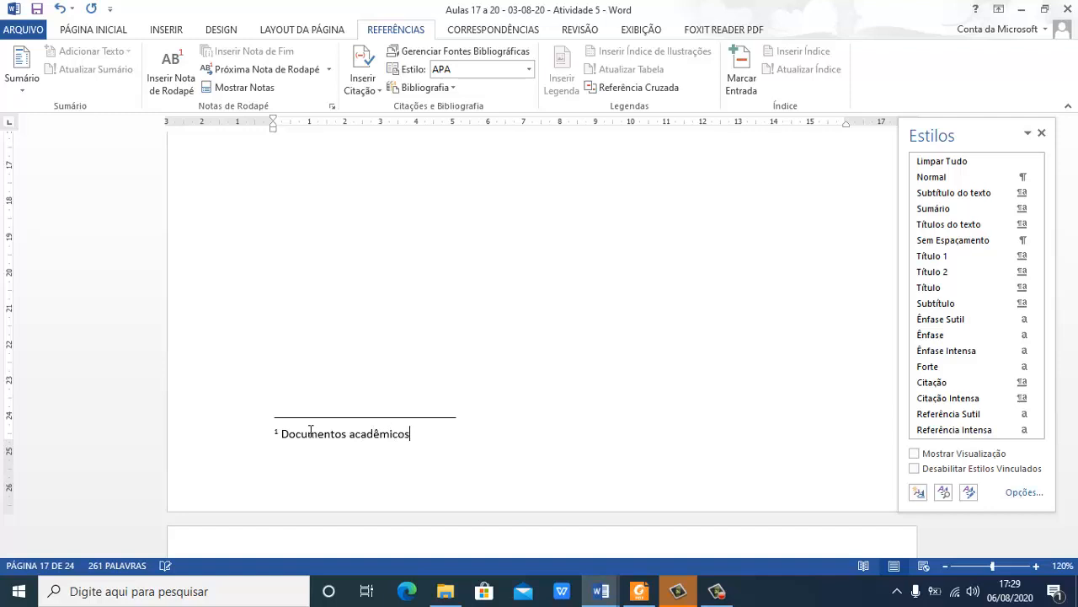
{"action": "scroll", "coordinate": [310, 430], "scroll_direction": "up", "scroll_amount": 5, "text": "ctrl"}
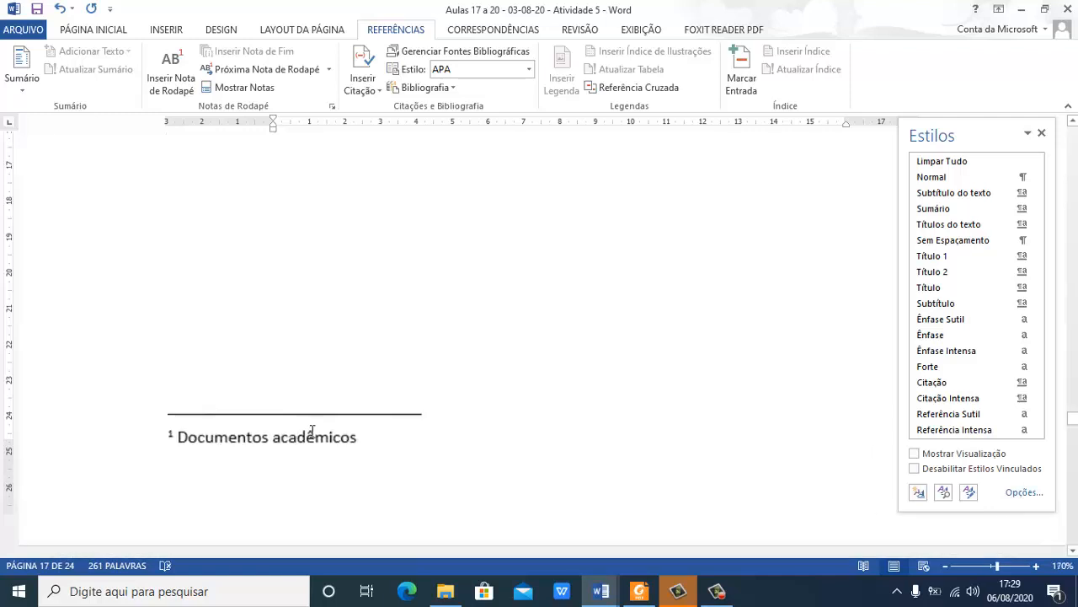
{"action": "scroll", "coordinate": [311, 431], "scroll_direction": "down", "scroll_amount": 3}
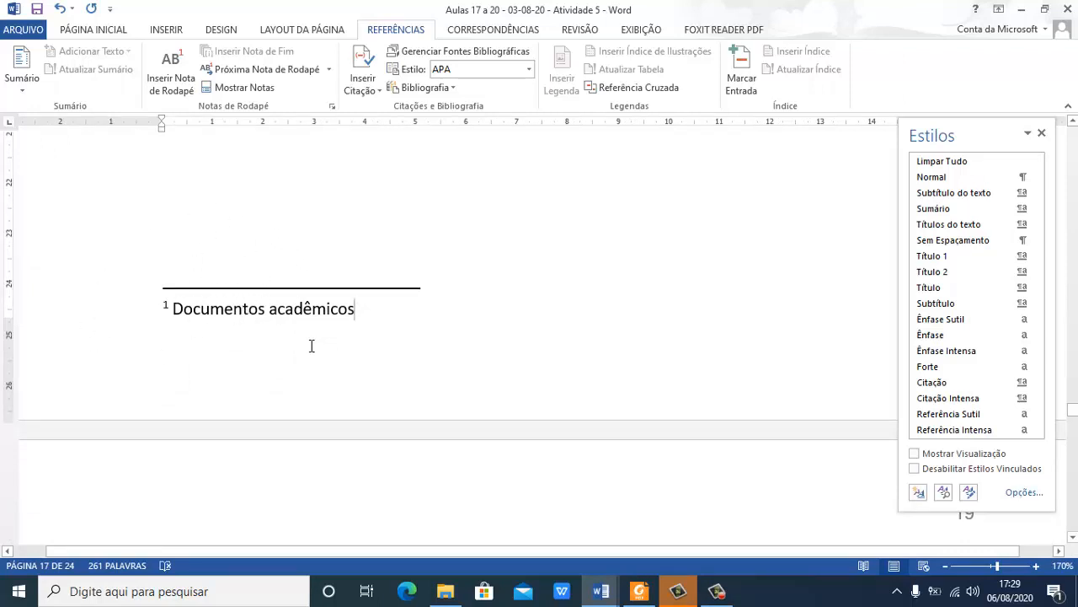
{"action": "scroll", "coordinate": [365, 358], "scroll_direction": "up", "scroll_amount": 10}
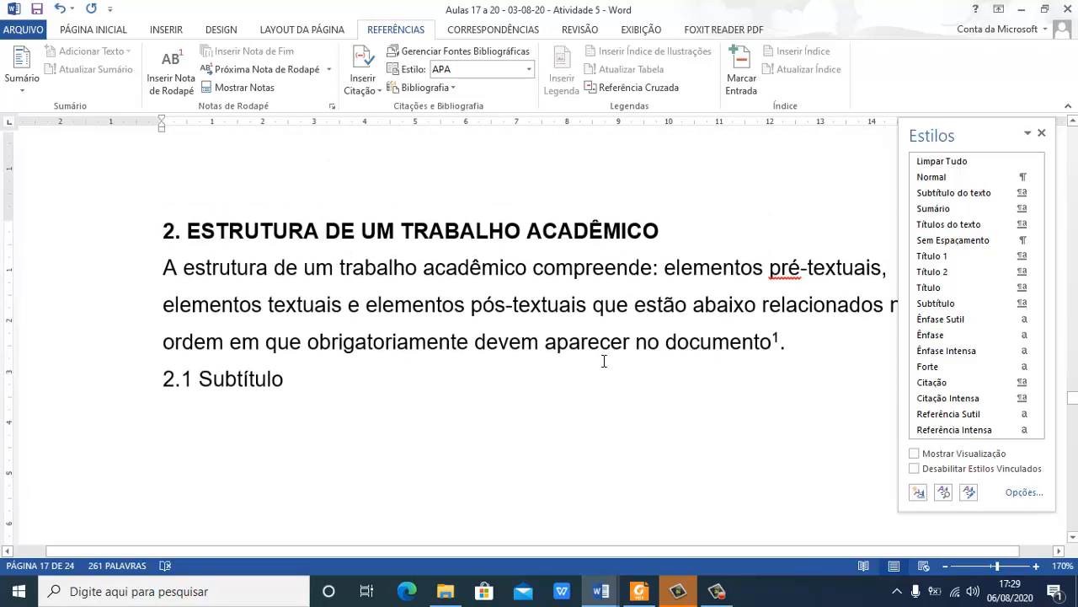
{"action": "scroll", "coordinate": [449, 418], "scroll_direction": "down", "scroll_amount": 8}
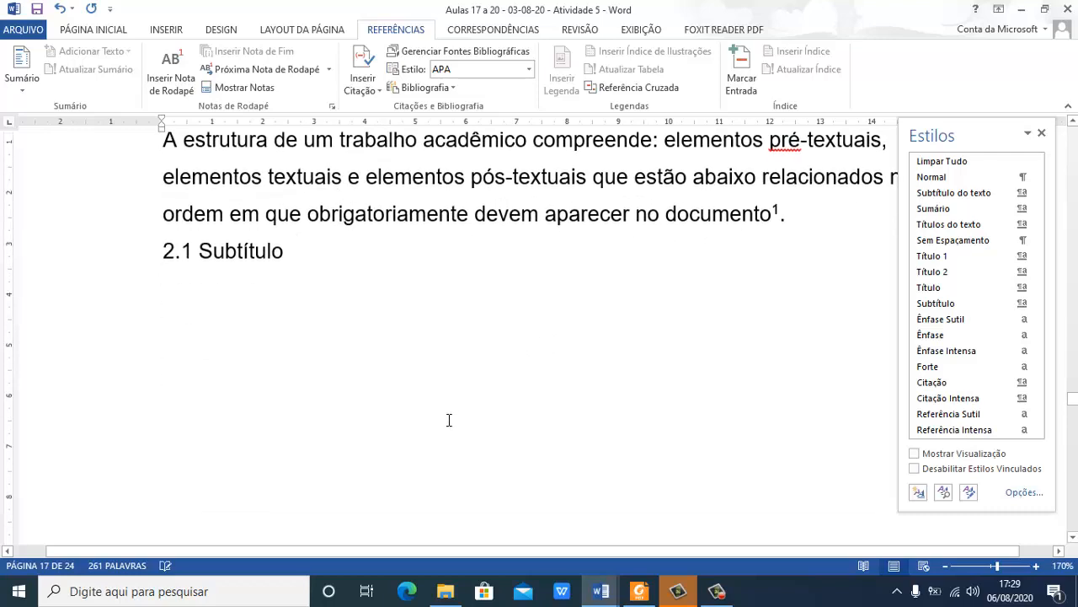
Switch to the Foxit Reader guide and review the Notas de rodapé section, from the insertion instructions to the example note before 5. Recuos
{"action": "left_click", "coordinate": [639, 590]}
{"action": "scroll", "coordinate": [410, 123], "scroll_direction": "up", "scroll_amount": 1}
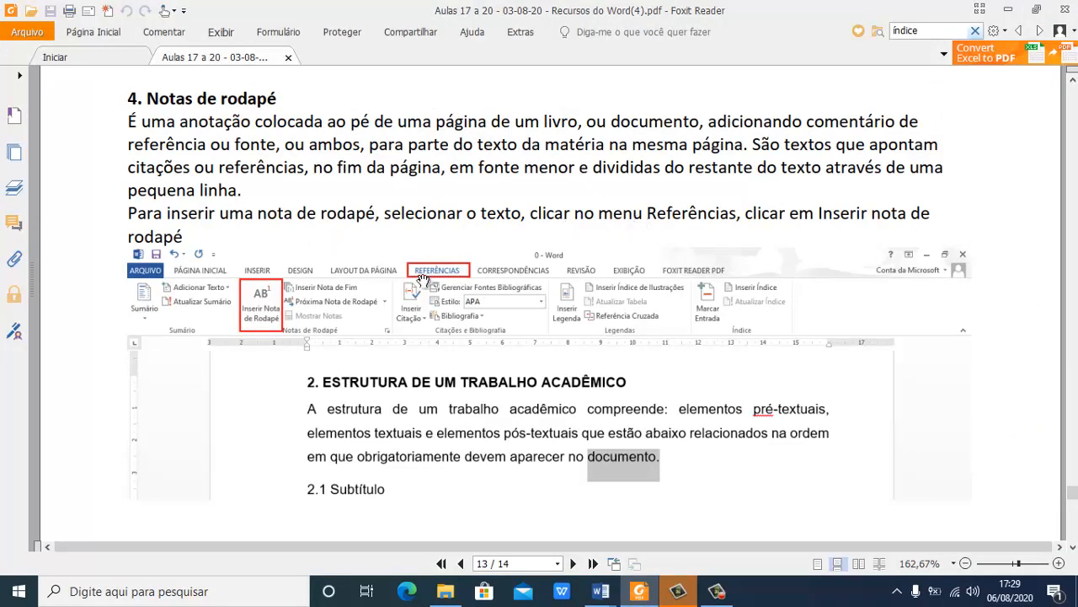
{"action": "scroll", "coordinate": [382, 293], "scroll_direction": "down", "scroll_amount": 3}
{"action": "scroll", "coordinate": [382, 293], "scroll_direction": "up", "scroll_amount": 3}
{"action": "scroll", "coordinate": [382, 293], "scroll_direction": "down", "scroll_amount": 2}
{"action": "scroll", "coordinate": [642, 342], "scroll_direction": "down", "scroll_amount": 2}
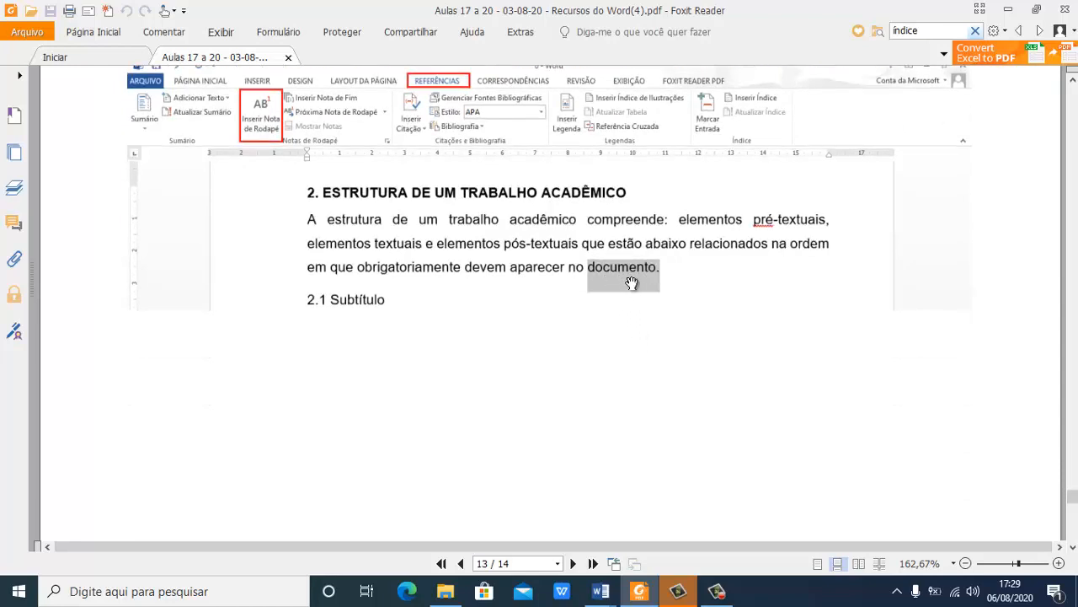
{"action": "scroll", "coordinate": [602, 329], "scroll_direction": "down", "scroll_amount": 5}
{"action": "scroll", "coordinate": [601, 329], "scroll_direction": "down", "scroll_amount": 15}
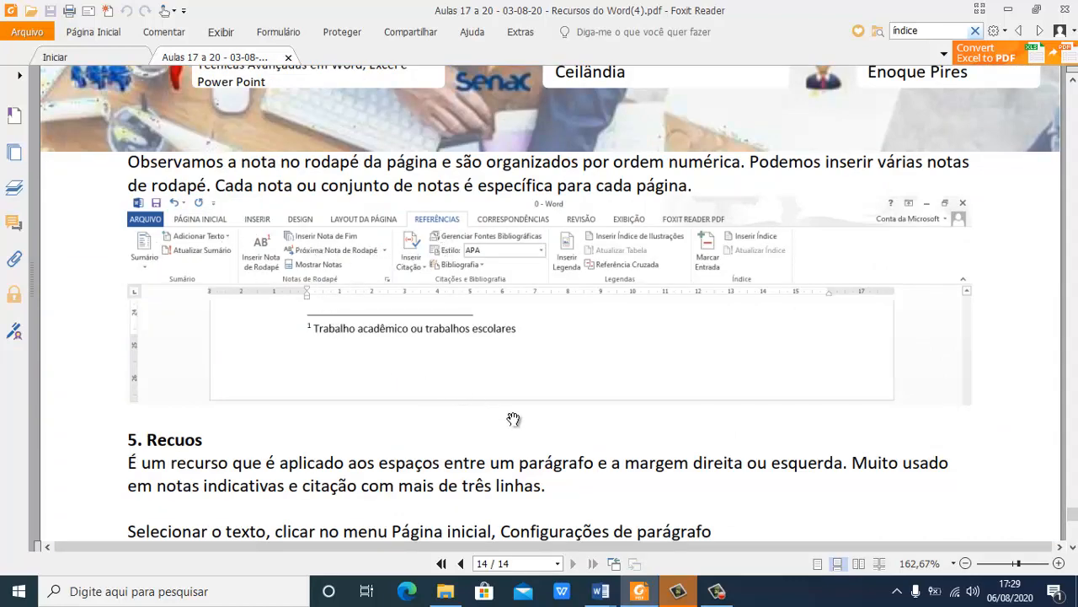
{"action": "scroll", "coordinate": [513, 420], "scroll_direction": "down", "scroll_amount": 1}
{"action": "scroll", "coordinate": [513, 419], "scroll_direction": "up", "scroll_amount": 20}
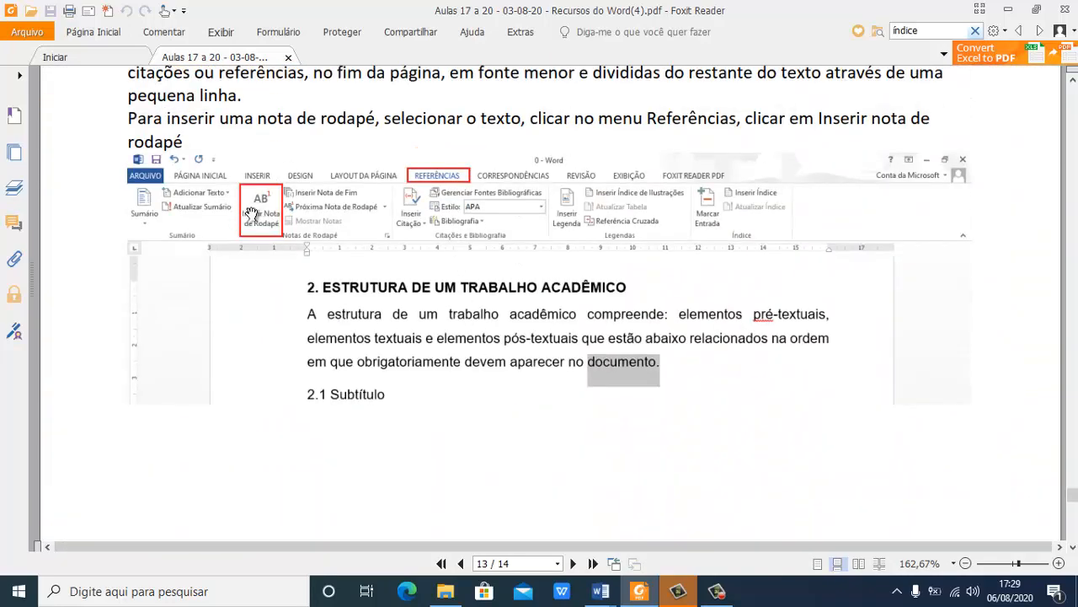
{"action": "scroll", "coordinate": [410, 438], "scroll_direction": "down", "scroll_amount": 5}
{"action": "scroll", "coordinate": [409, 444], "scroll_direction": "down", "scroll_amount": 18}
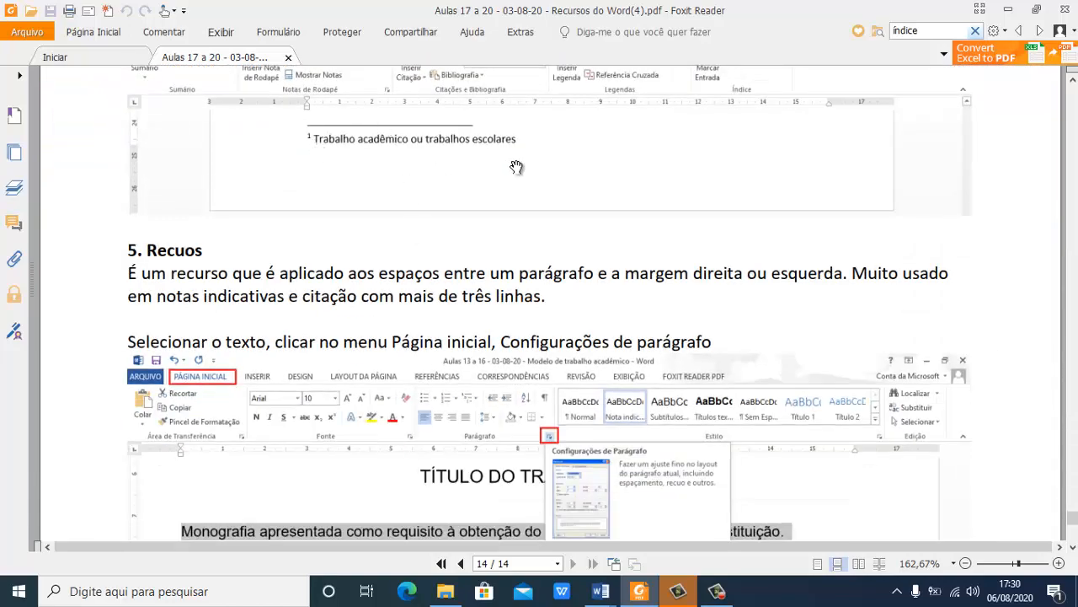
{"action": "scroll", "coordinate": [778, 328], "scroll_direction": "up", "scroll_amount": 15}
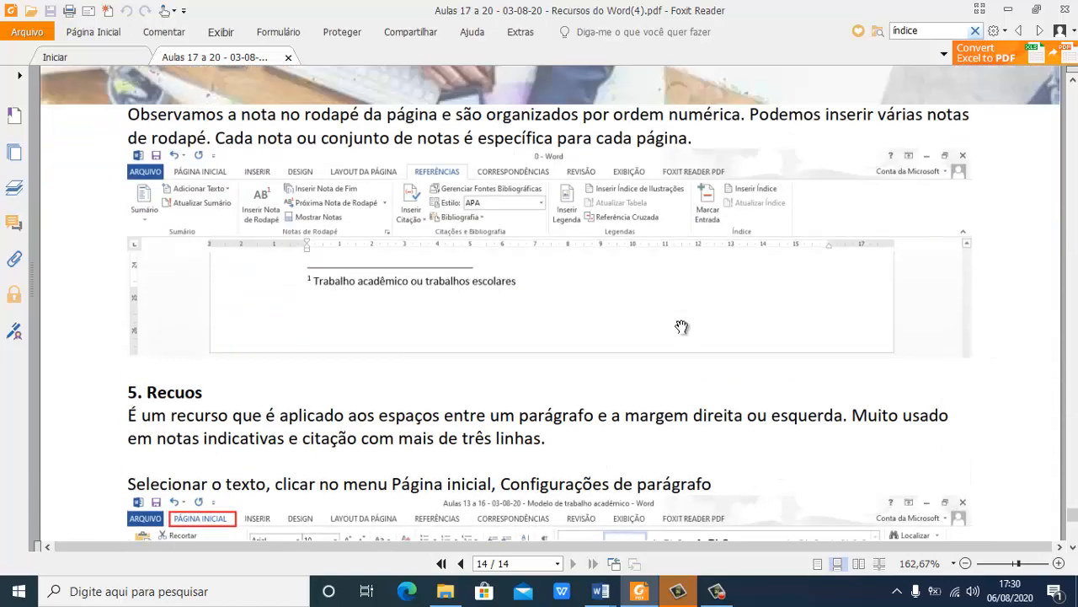
{"action": "scroll", "coordinate": [636, 241], "scroll_direction": "up", "scroll_amount": 12}
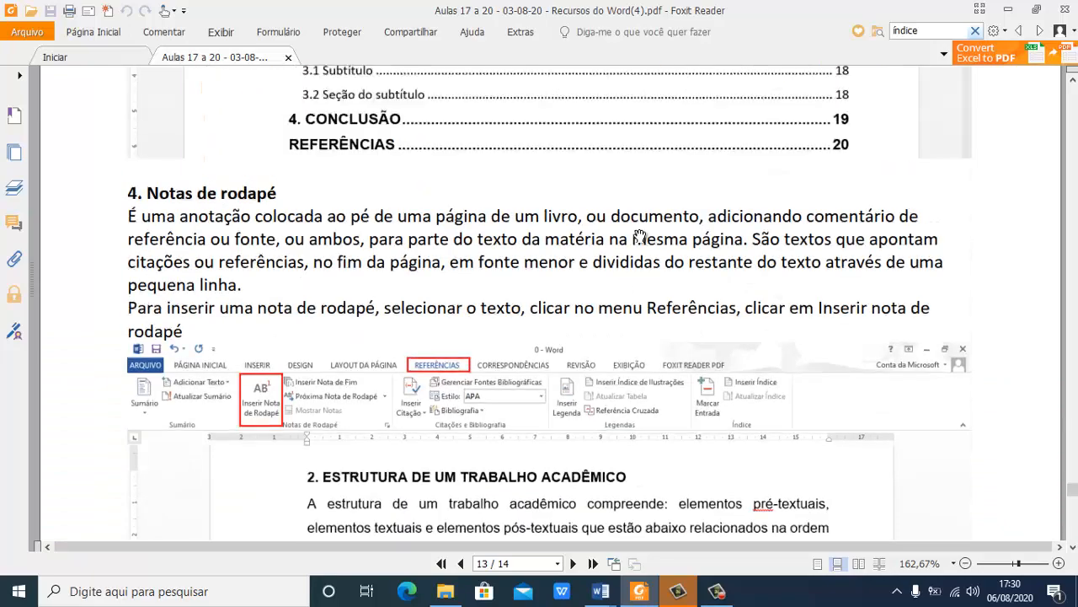
Go back through the guide's table-of-contents illustrations to the beginning of section 3. Sumário and its Passos para criar o sumário
{"action": "scroll", "coordinate": [644, 235], "scroll_direction": "up", "scroll_amount": 10}
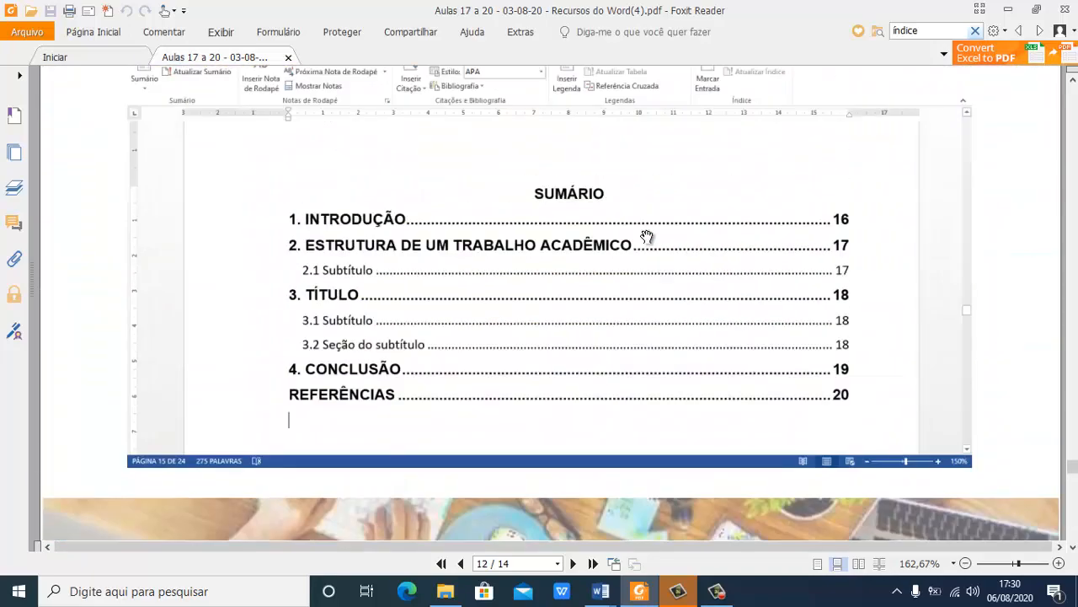
{"action": "scroll", "coordinate": [647, 237], "scroll_direction": "up", "scroll_amount": 10}
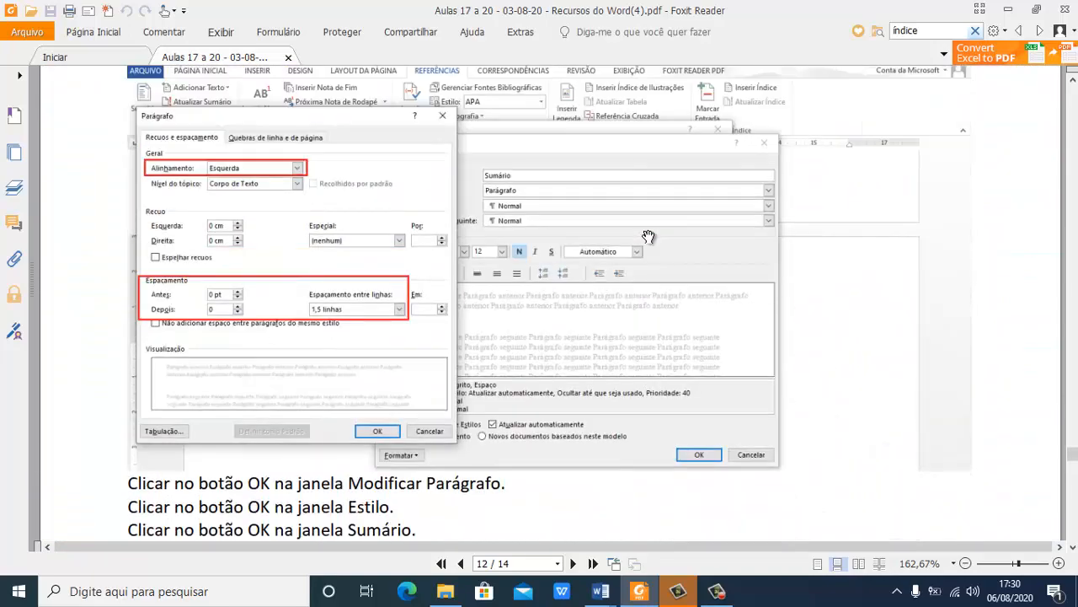
{"action": "scroll", "coordinate": [651, 238], "scroll_direction": "up", "scroll_amount": 10}
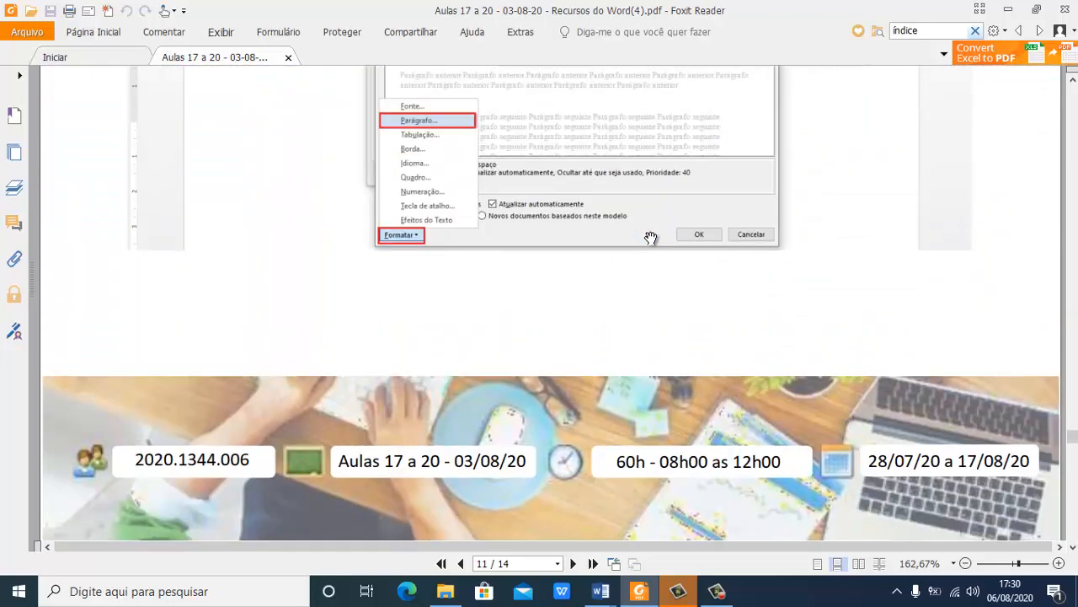
{"action": "scroll", "coordinate": [664, 246], "scroll_direction": "up", "scroll_amount": 4}
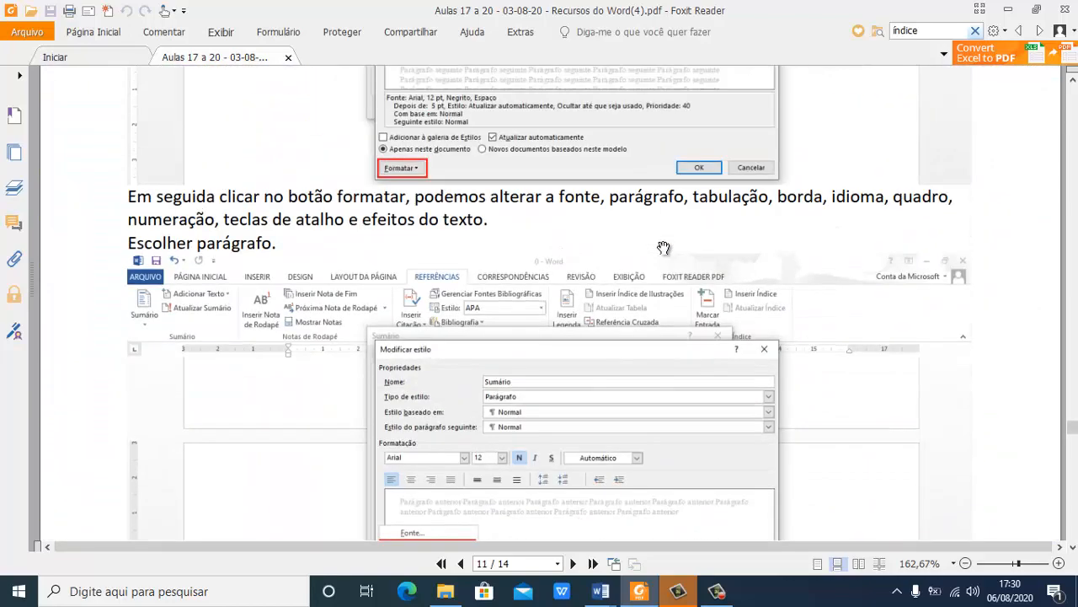
{"action": "scroll", "coordinate": [664, 244], "scroll_direction": "up", "scroll_amount": 10}
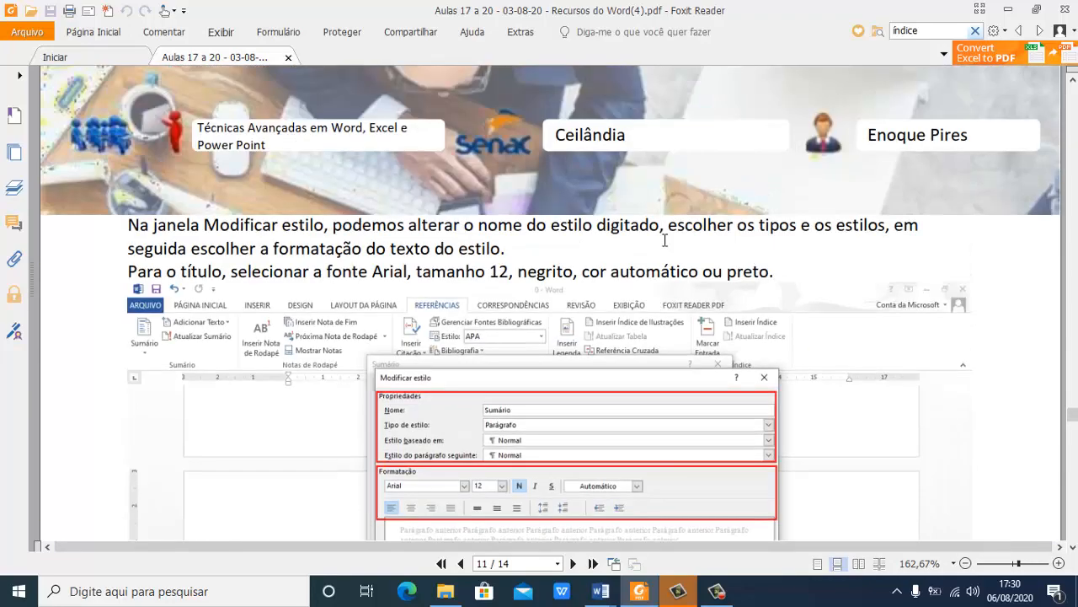
{"action": "scroll", "coordinate": [665, 240], "scroll_direction": "up", "scroll_amount": 10}
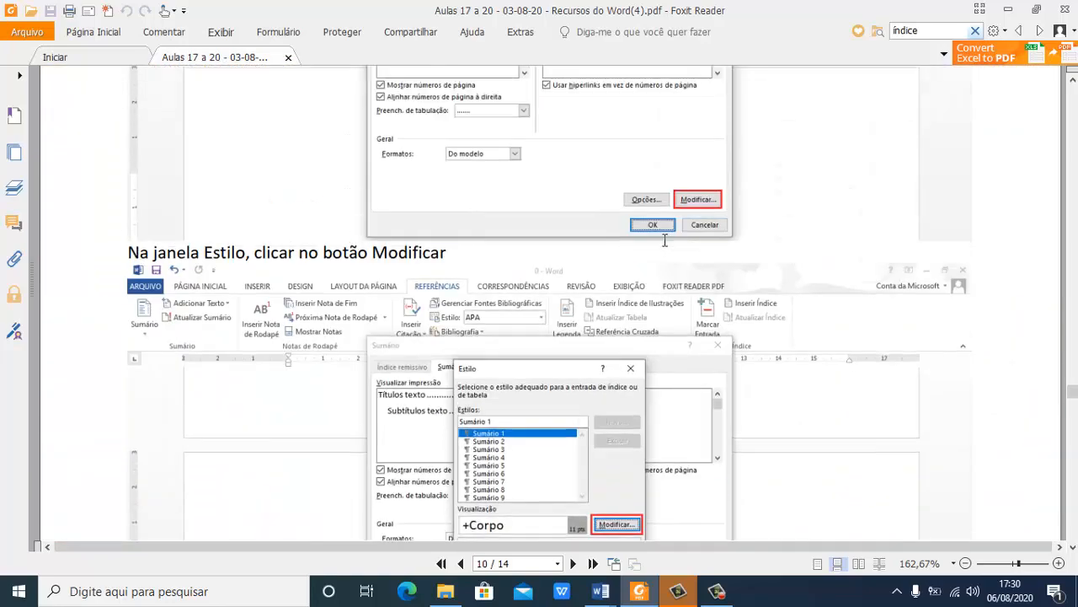
{"action": "scroll", "coordinate": [665, 248], "scroll_direction": "up", "scroll_amount": 10}
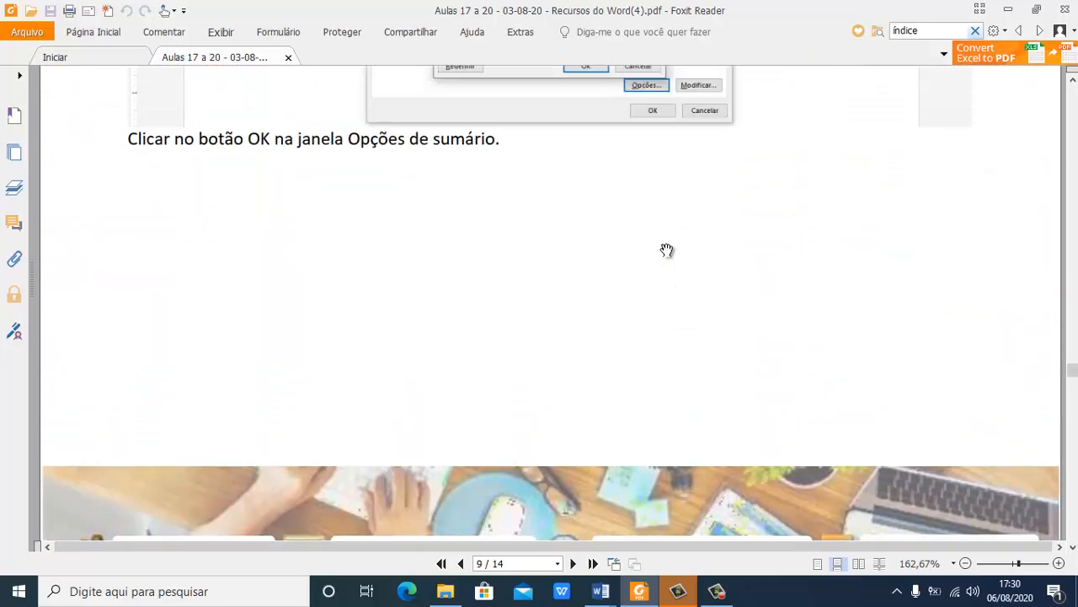
{"action": "scroll", "coordinate": [666, 250], "scroll_direction": "up", "scroll_amount": 10}
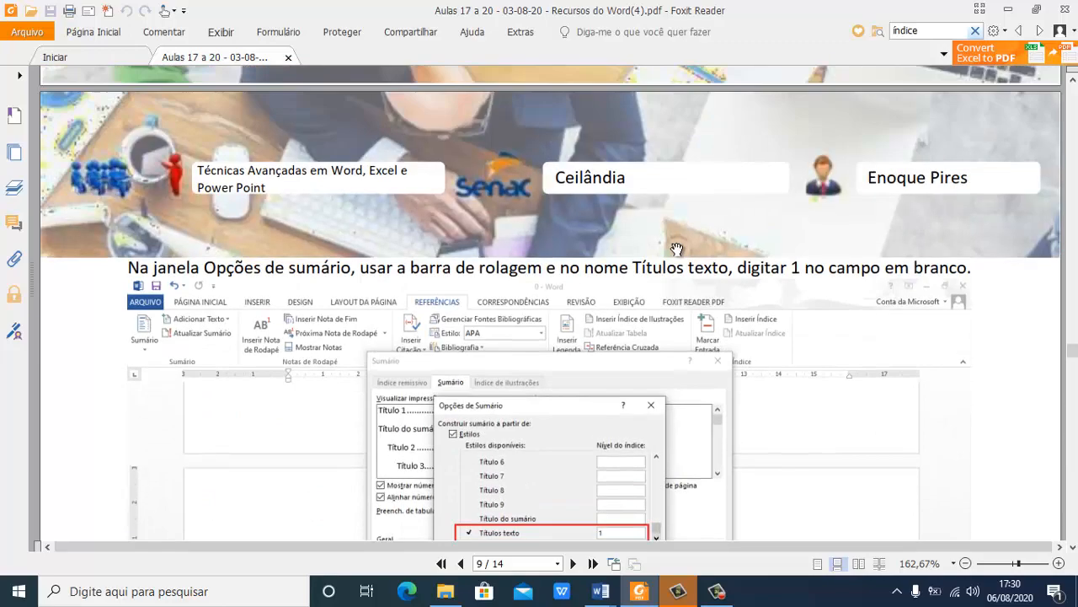
{"action": "scroll", "coordinate": [613, 294], "scroll_direction": "up", "scroll_amount": 10}
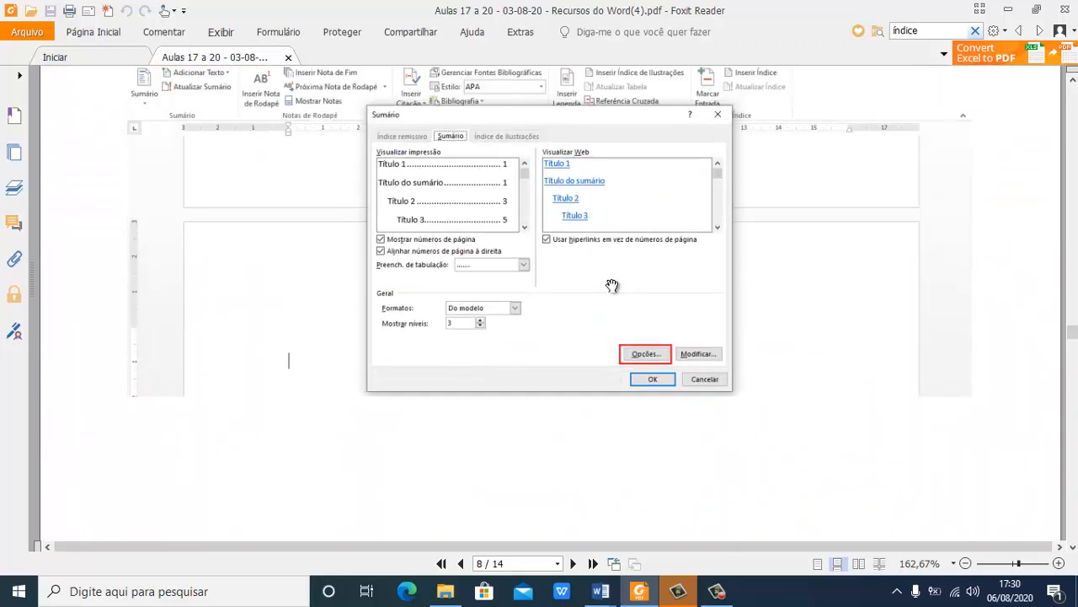
{"action": "scroll", "coordinate": [612, 286], "scroll_direction": "up", "scroll_amount": 10}
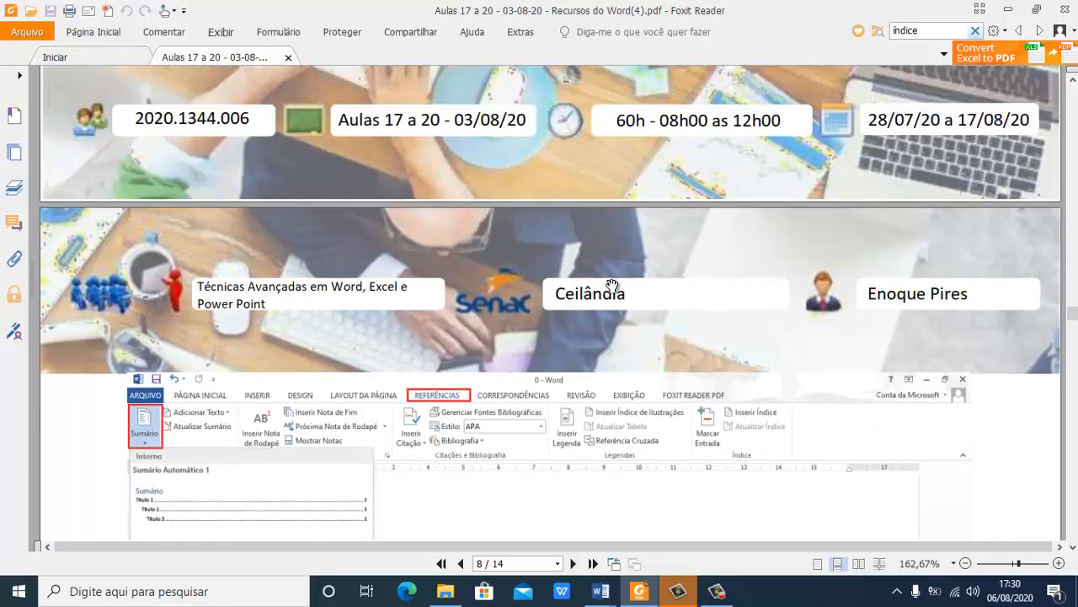
{"action": "scroll", "coordinate": [612, 283], "scroll_direction": "up", "scroll_amount": 3}
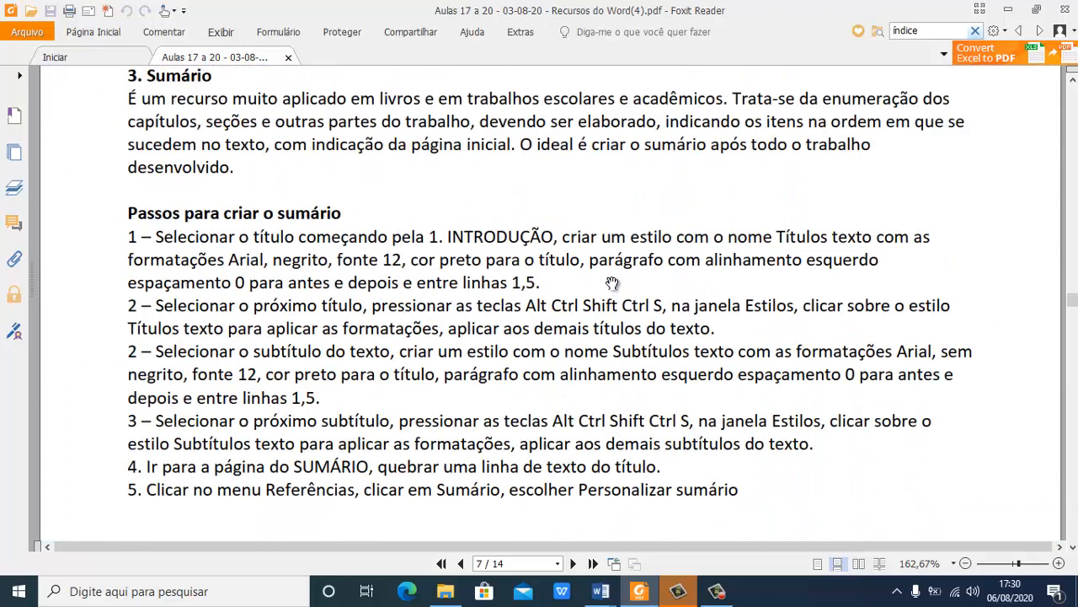
{"action": "scroll", "coordinate": [613, 283], "scroll_direction": "up", "scroll_amount": 2}
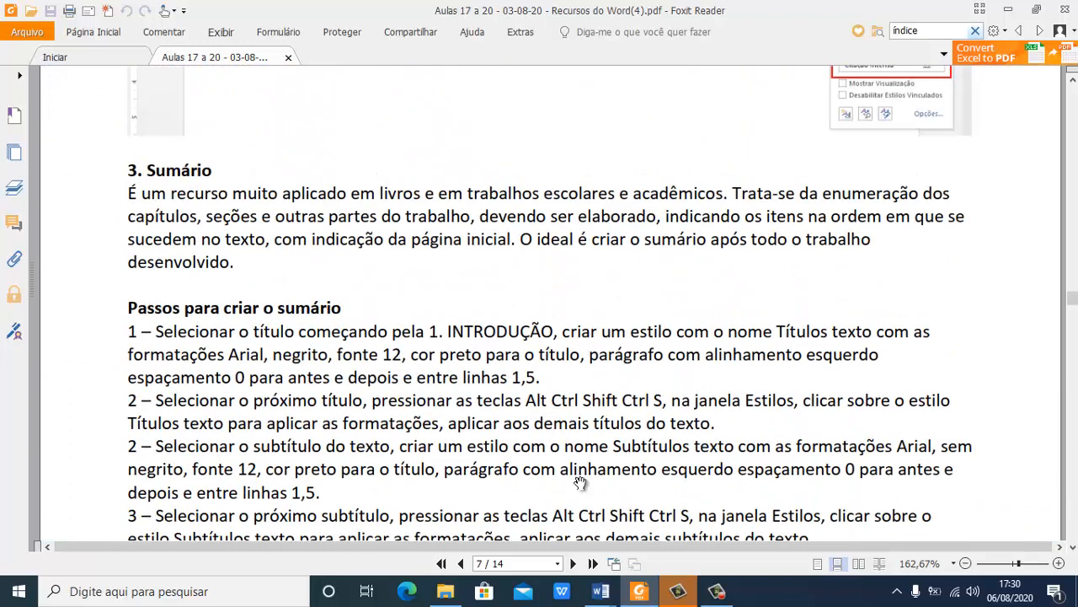
Return to the Atividade 5 document in Word and close the Estilos pane
{"action": "left_click", "coordinate": [603, 594]}
{"action": "left_click", "coordinate": [511, 527]}
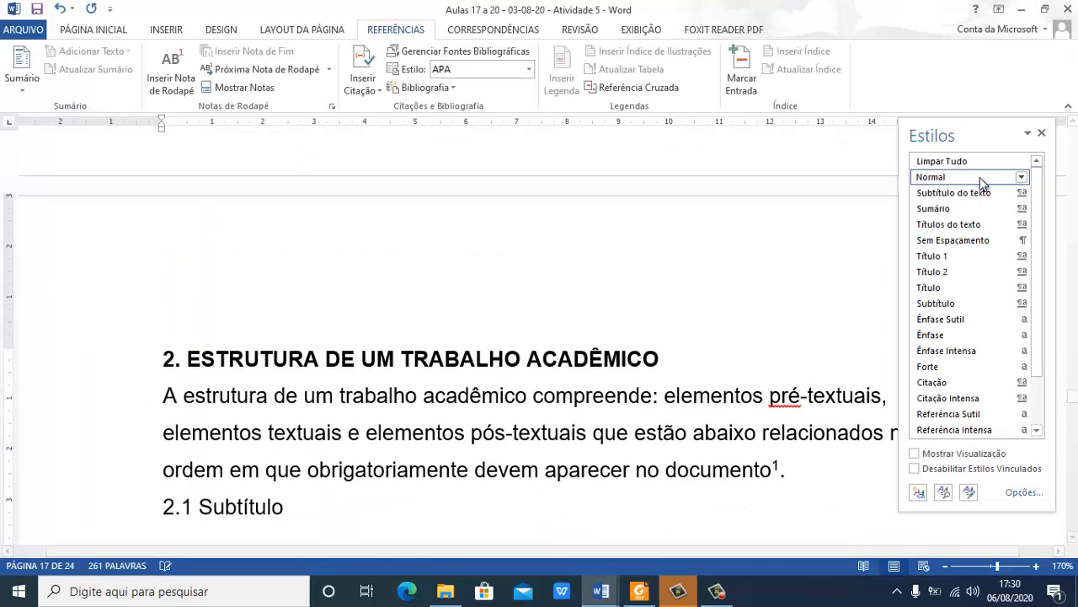
{"action": "left_click", "coordinate": [1041, 134]}
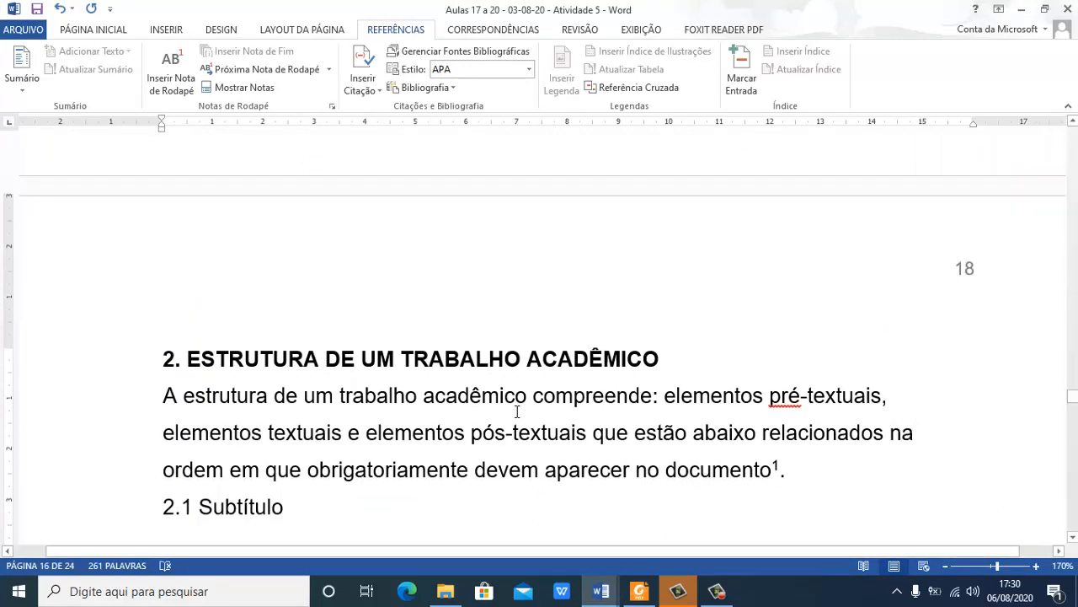
Centre the SUMÁRIO heading on the page before the Introdução
{"action": "scroll", "coordinate": [509, 413], "scroll_direction": "down", "scroll_amount": 3}
{"action": "scroll", "coordinate": [496, 413], "scroll_direction": "up", "scroll_amount": 5}
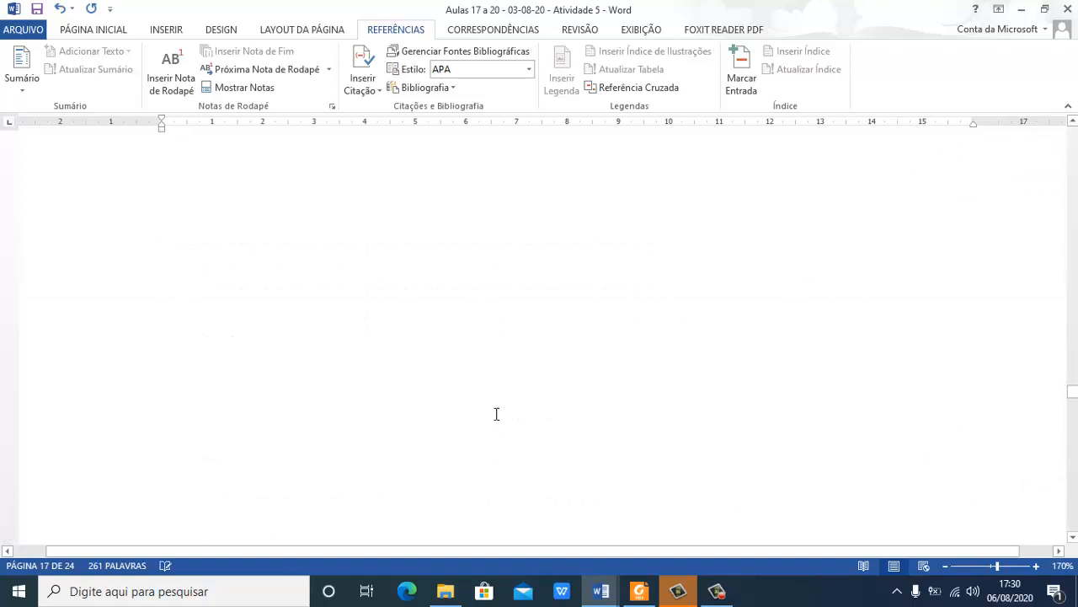
{"action": "scroll", "coordinate": [496, 413], "scroll_direction": "down", "scroll_amount": 9}
{"action": "scroll", "coordinate": [497, 413], "scroll_direction": "up", "scroll_amount": 7}
{"action": "scroll", "coordinate": [497, 413], "scroll_direction": "up", "scroll_amount": 3}
{"action": "scroll", "coordinate": [499, 409], "scroll_direction": "up", "scroll_amount": 3}
{"action": "scroll", "coordinate": [500, 406], "scroll_direction": "down", "scroll_amount": 3}
{"action": "scroll", "coordinate": [500, 400], "scroll_direction": "up", "scroll_amount": 10}
{"action": "scroll", "coordinate": [505, 389], "scroll_direction": "up", "scroll_amount": 5}
{"action": "scroll", "coordinate": [506, 387], "scroll_direction": "down", "scroll_amount": 3}
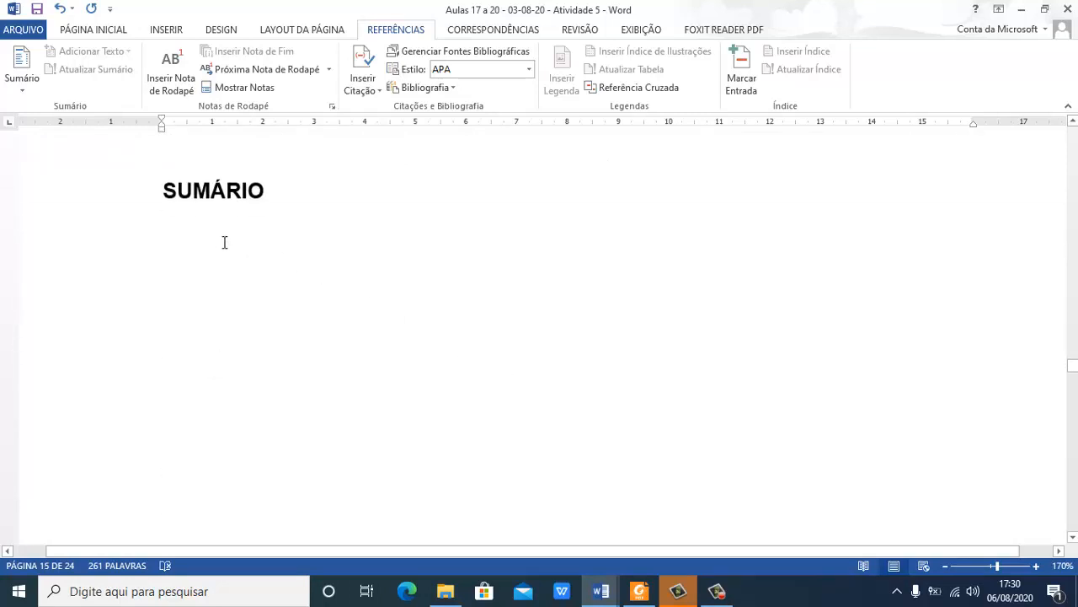
{"action": "left_click", "coordinate": [241, 195]}
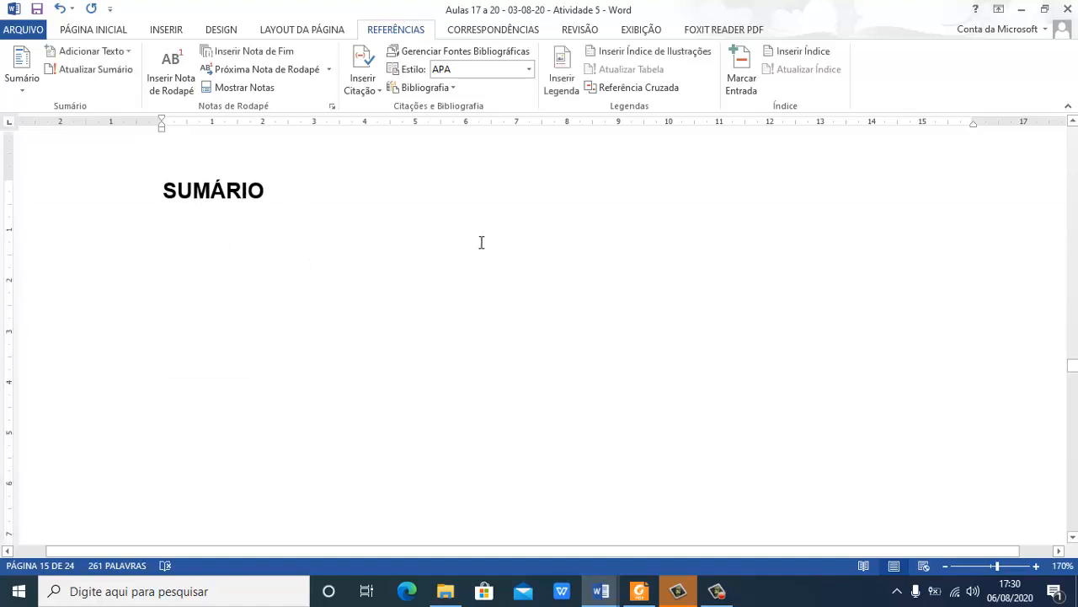
{"action": "key", "text": "ctrl+e"}
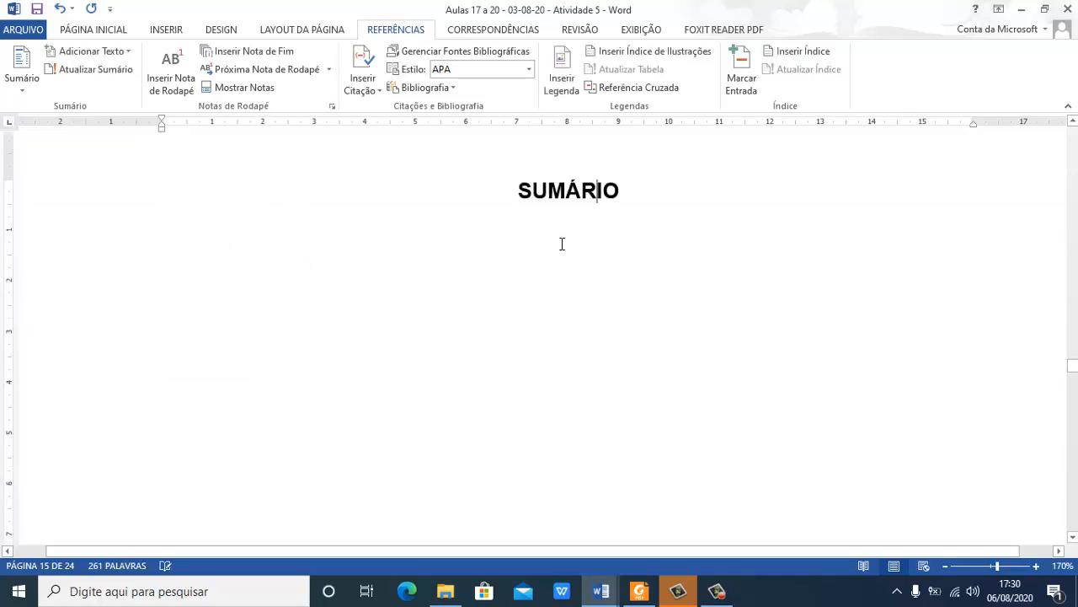
Add a blank line below the centred SUMÁRIO heading
{"action": "left_click", "coordinate": [513, 241]}
{"action": "key", "text": "ctrl+Return"}
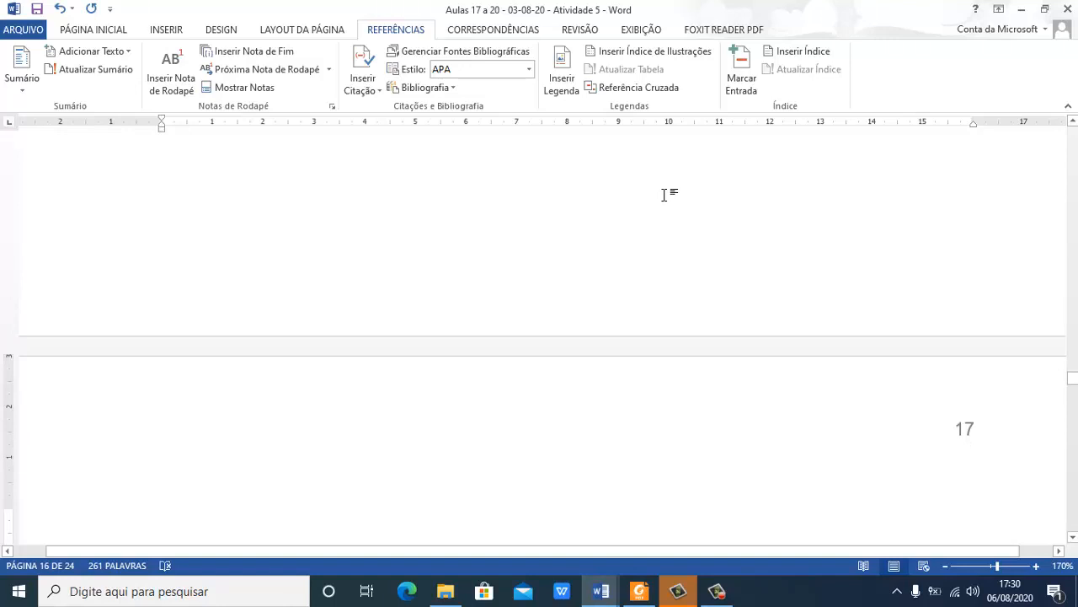
{"action": "type", "text": "SUMÁRIO"}
{"action": "key", "text": "Return"}
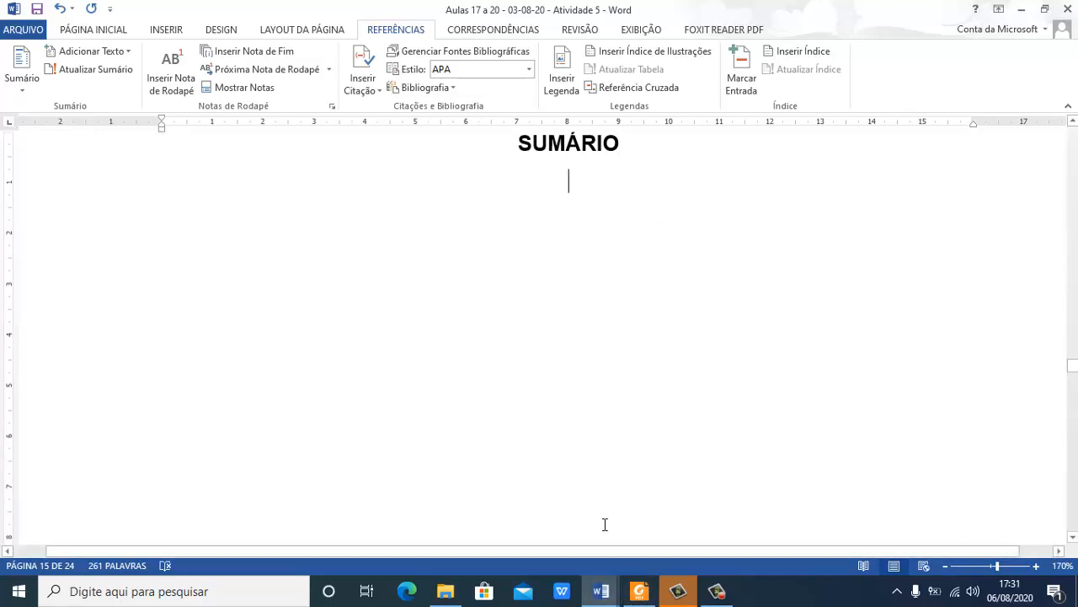
Switch to the Foxit Reader guide and study the Passos para criar o sumário and the illustration of the Personalizar Sumário option
{"action": "left_click", "coordinate": [639, 590]}
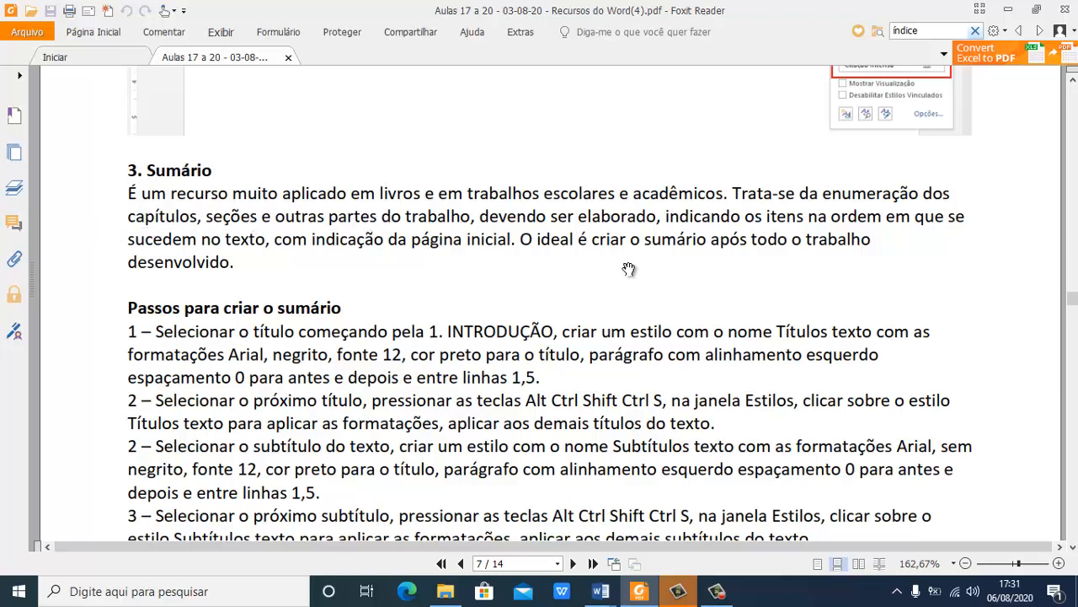
{"action": "scroll", "coordinate": [628, 270], "scroll_direction": "down", "scroll_amount": 1}
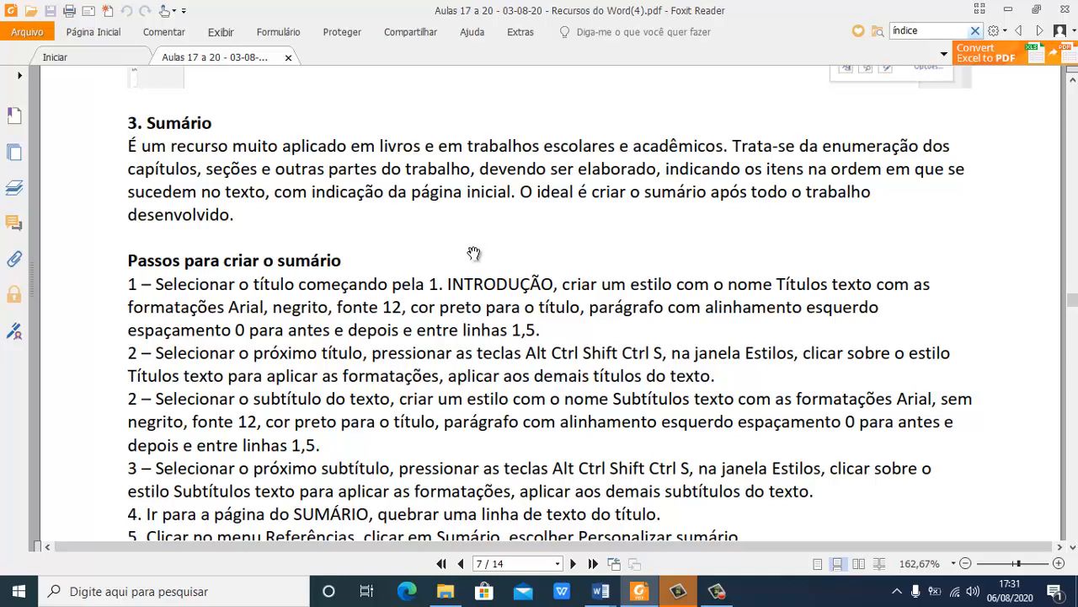
{"action": "scroll", "coordinate": [480, 269], "scroll_direction": "down", "scroll_amount": 1}
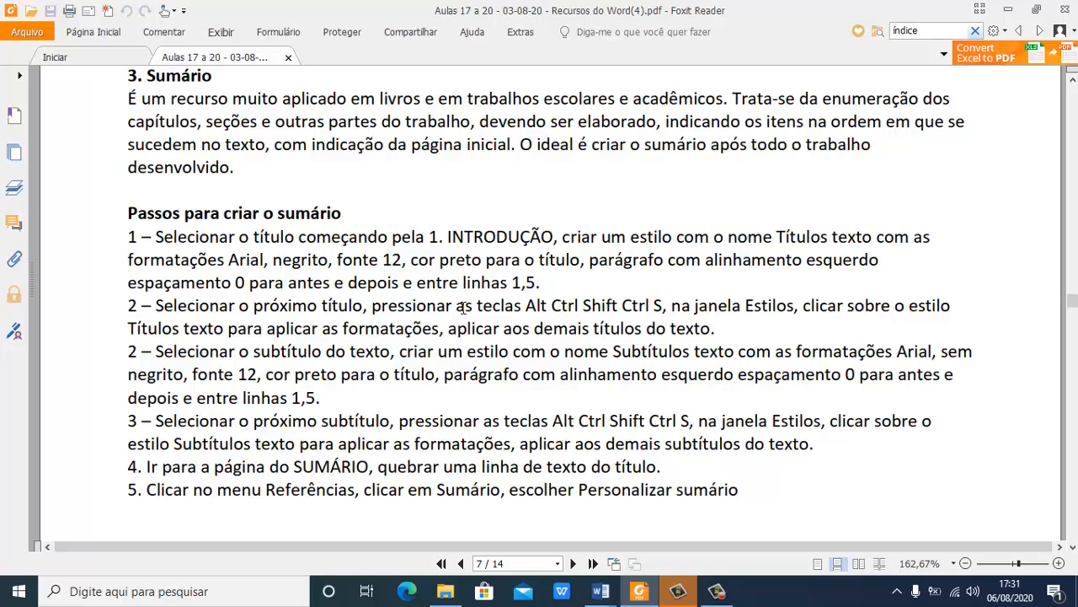
{"action": "scroll", "coordinate": [463, 310], "scroll_direction": "down", "scroll_amount": 1}
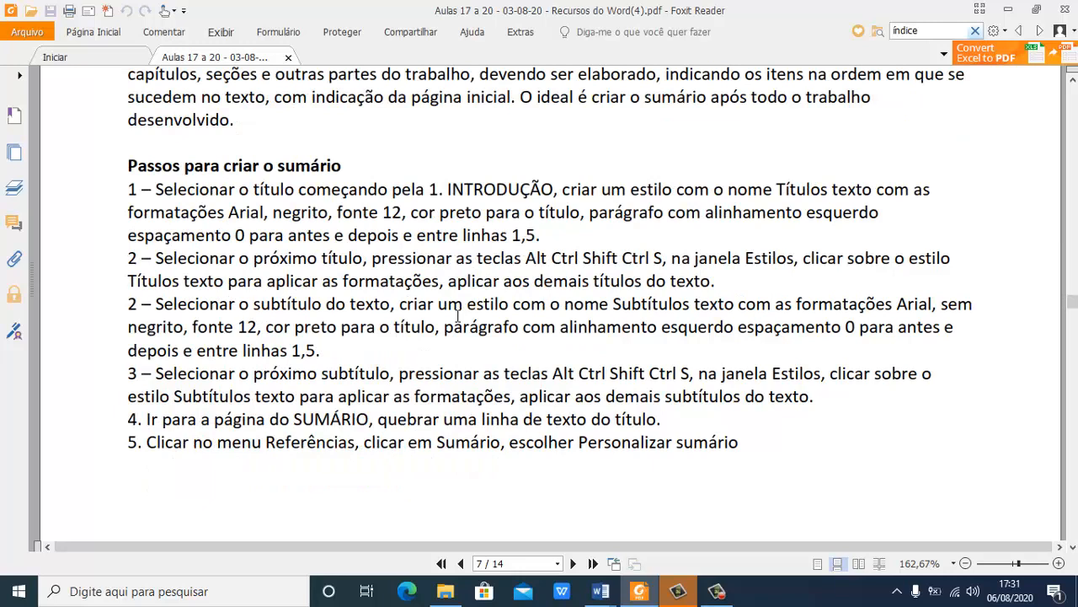
{"action": "scroll", "coordinate": [458, 314], "scroll_direction": "down", "scroll_amount": 1}
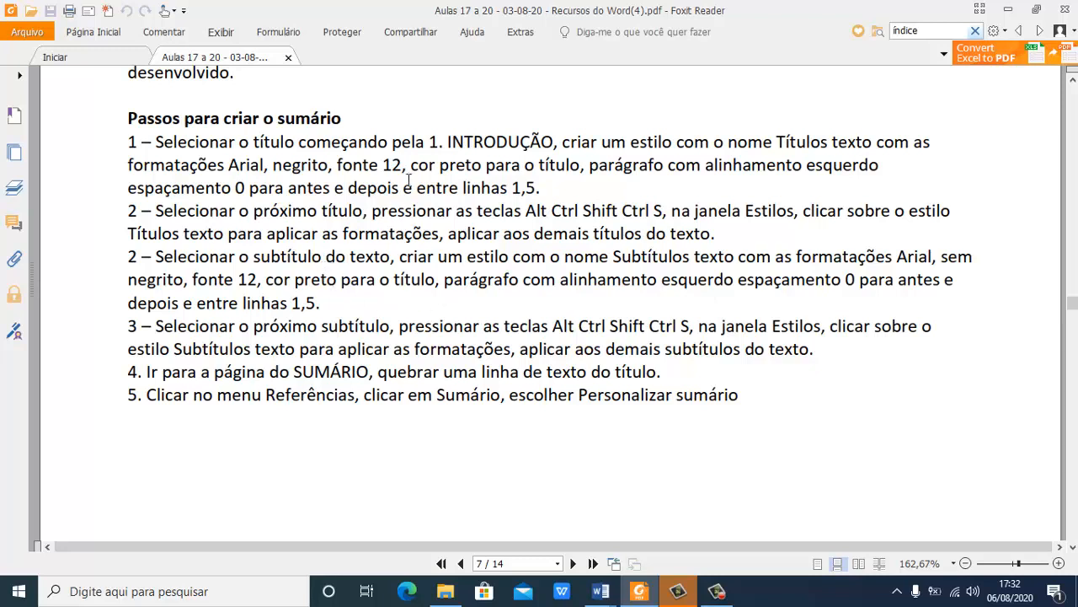
{"action": "left_click_drag", "start_coordinate": [138, 113], "coordinate": [857, 392]}
{"action": "left_click", "coordinate": [246, 326]}
{"action": "scroll", "coordinate": [379, 369], "scroll_direction": "down", "scroll_amount": 5}
{"action": "scroll", "coordinate": [382, 373], "scroll_direction": "down", "scroll_amount": 5}
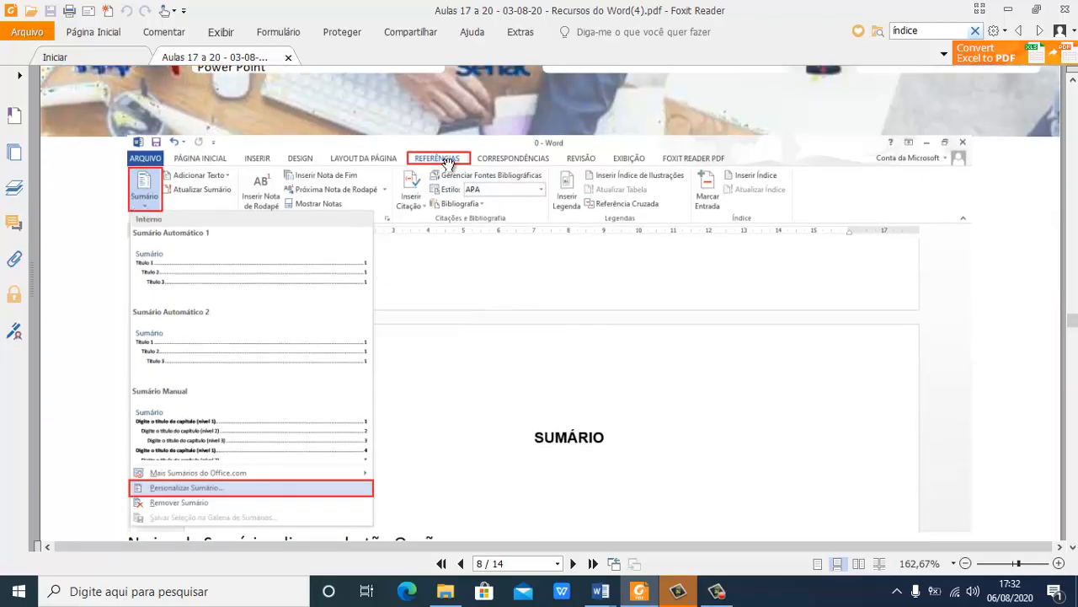
{"action": "scroll", "coordinate": [447, 194], "scroll_direction": "up", "scroll_amount": 4}
{"action": "scroll", "coordinate": [445, 210], "scroll_direction": "up", "scroll_amount": 3}
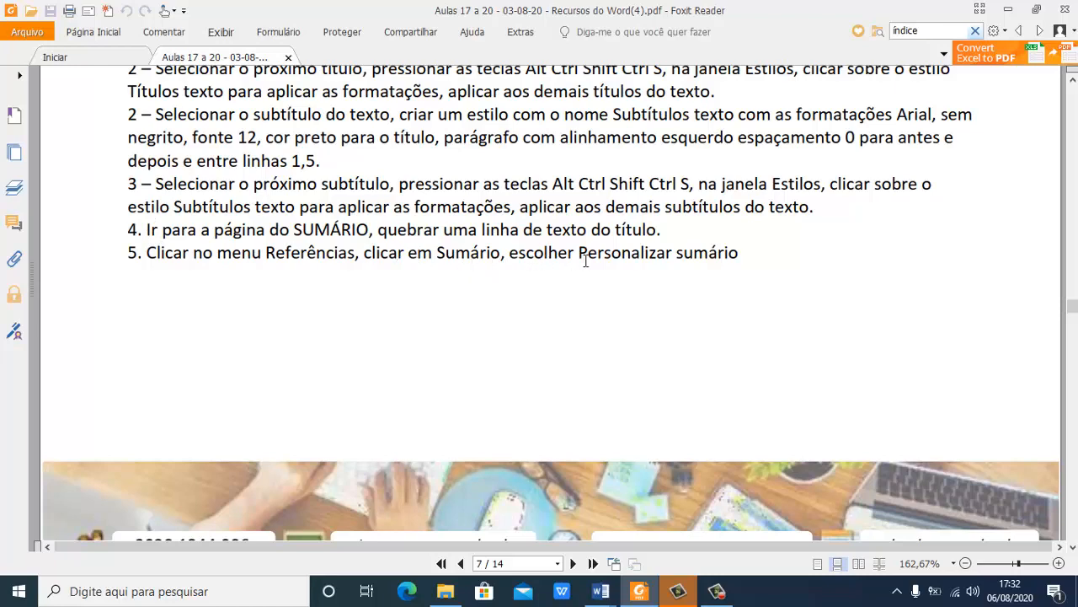
{"action": "scroll", "coordinate": [691, 282], "scroll_direction": "up", "scroll_amount": 2}
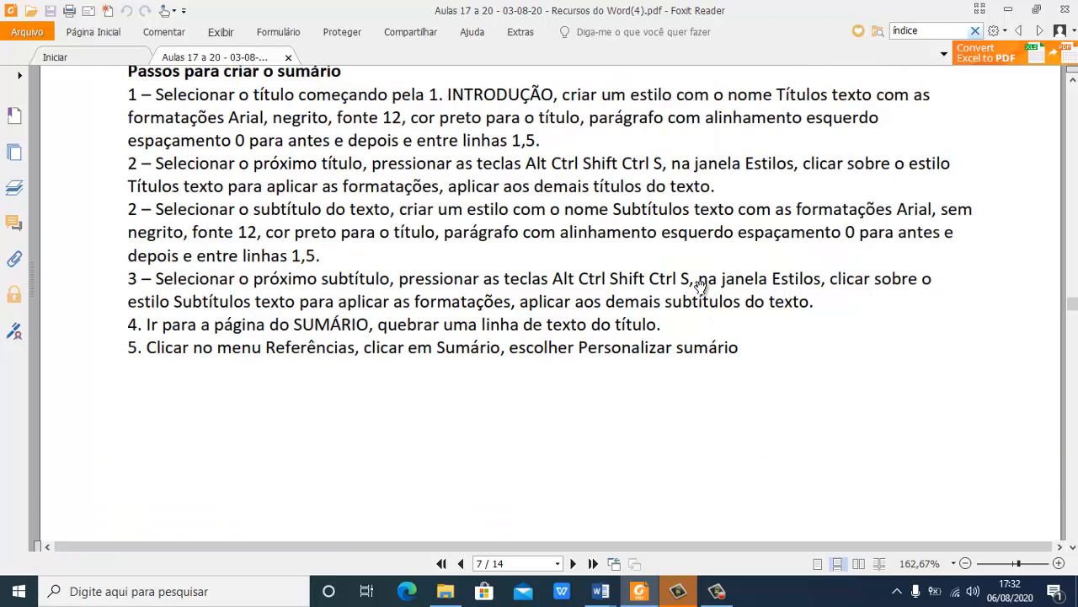
Review the Passos para criar o sumário in the guide, steps 1 to 5, against the SUMÁRIO page in Word
{"action": "scroll", "coordinate": [131, 124], "scroll_direction": "up", "scroll_amount": 1}
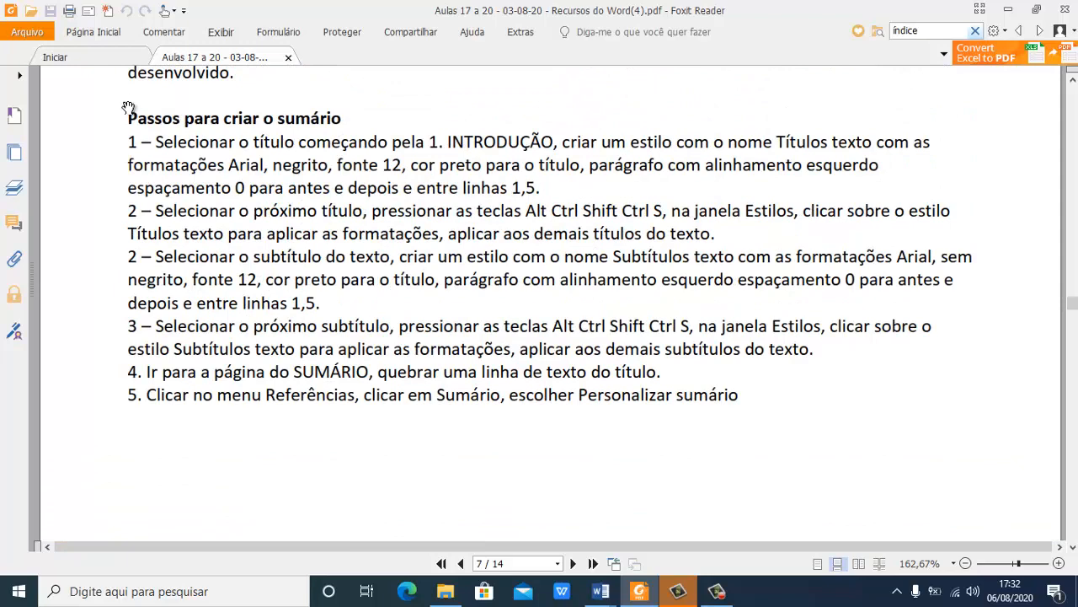
{"action": "left_click_drag", "start_coordinate": [126, 143], "coordinate": [815, 356]}
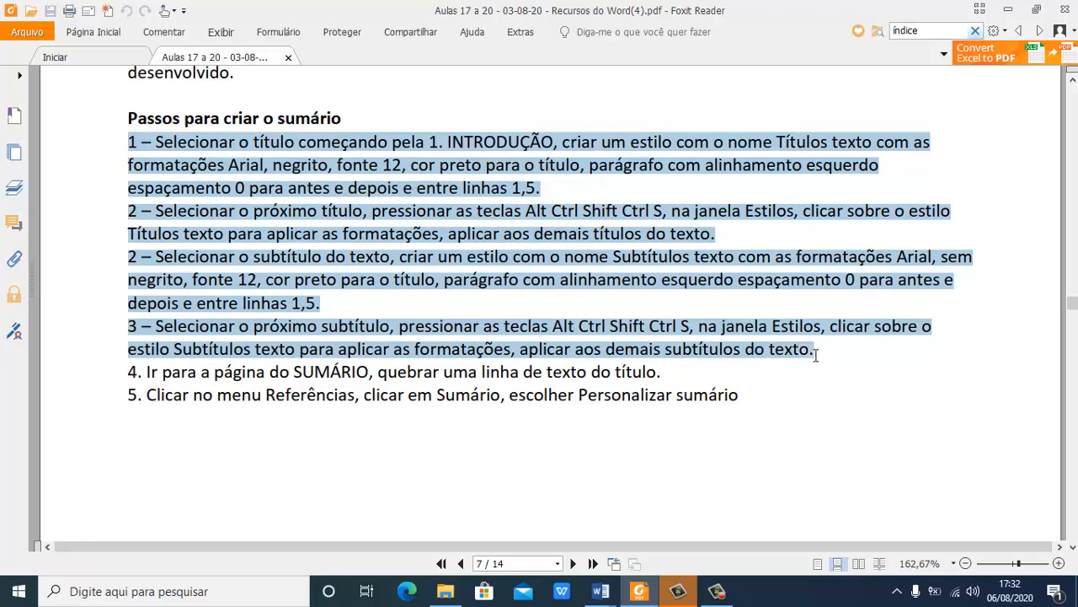
{"action": "left_click", "coordinate": [175, 378]}
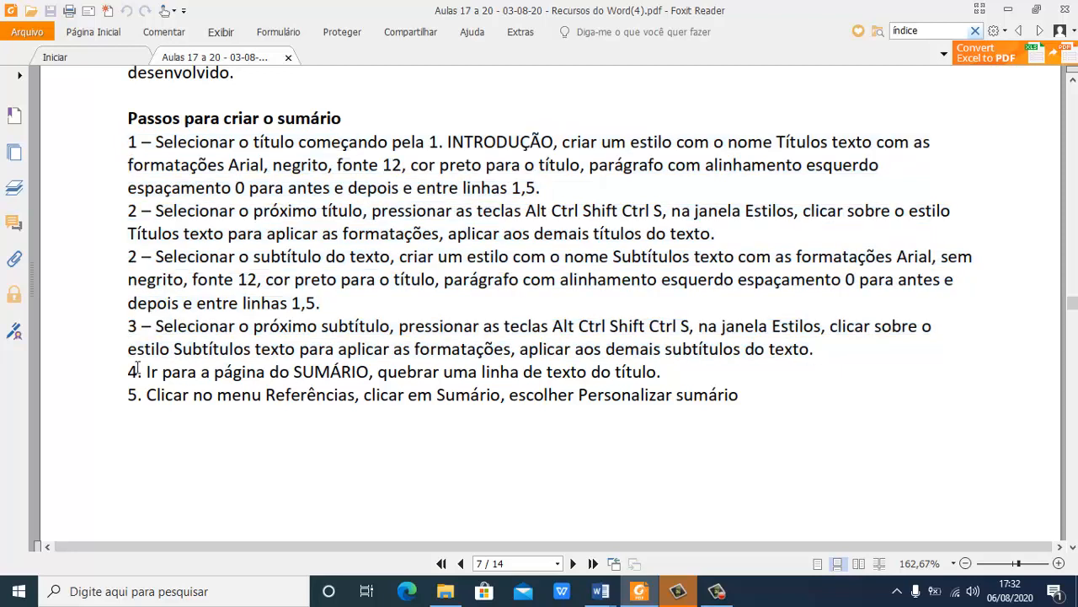
{"action": "left_click_drag", "start_coordinate": [131, 372], "coordinate": [630, 396]}
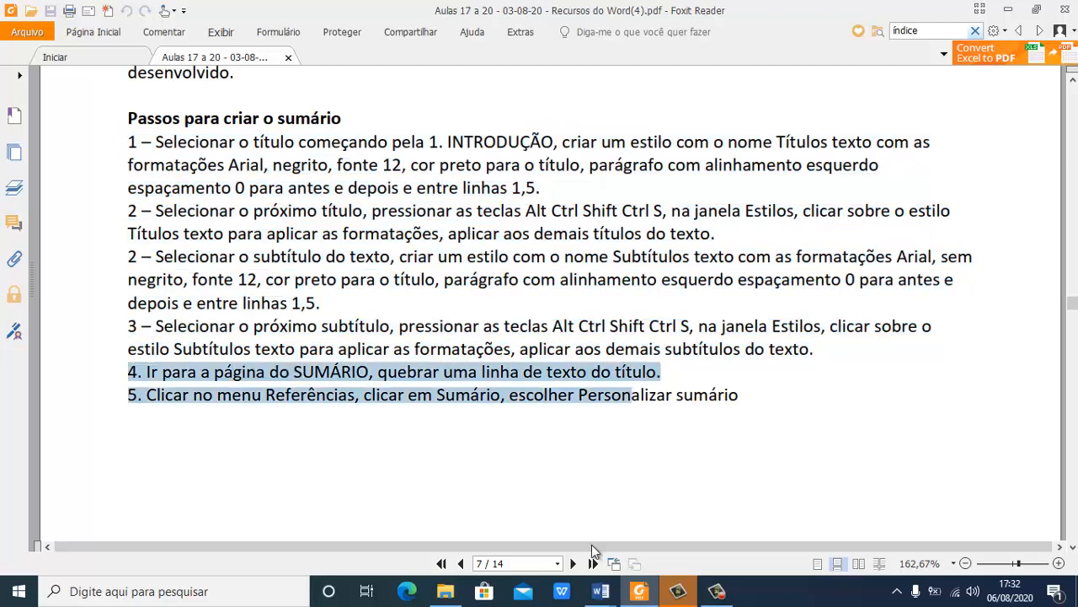
{"action": "mouse_move", "coordinate": [600, 592]}
{"action": "left_click", "coordinate": [517, 531]}
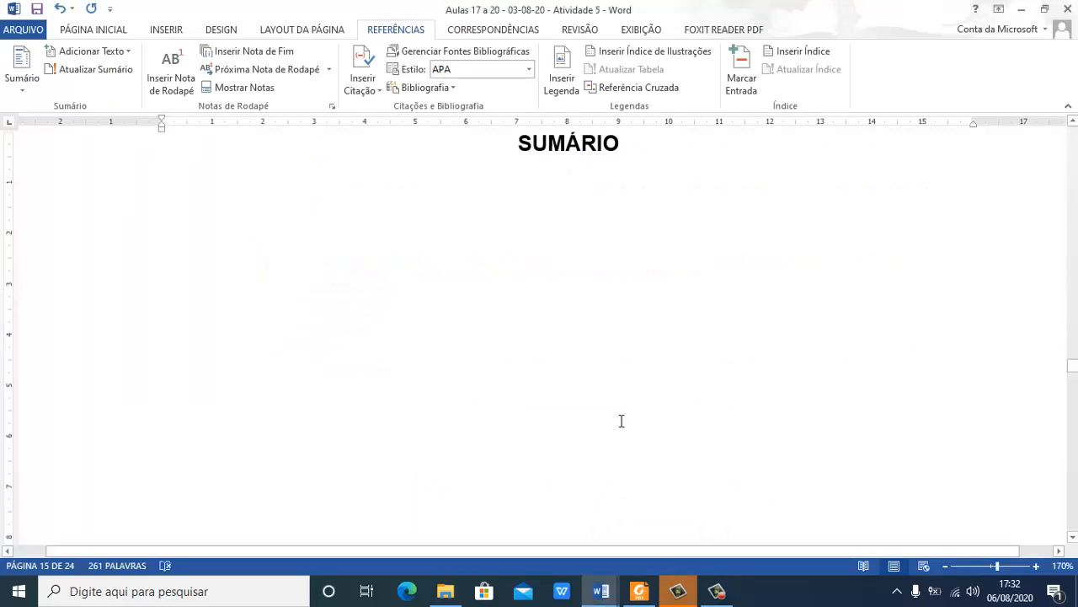
{"action": "left_click", "coordinate": [639, 591]}
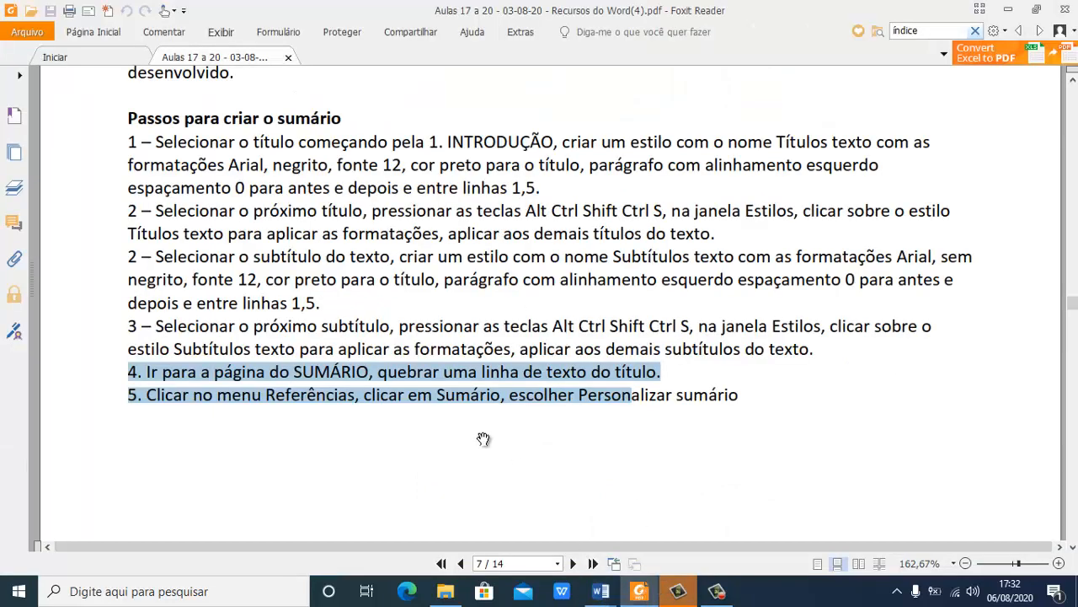
{"action": "left_click", "coordinate": [374, 401]}
{"action": "scroll", "coordinate": [374, 403], "scroll_direction": "down", "scroll_amount": 4}
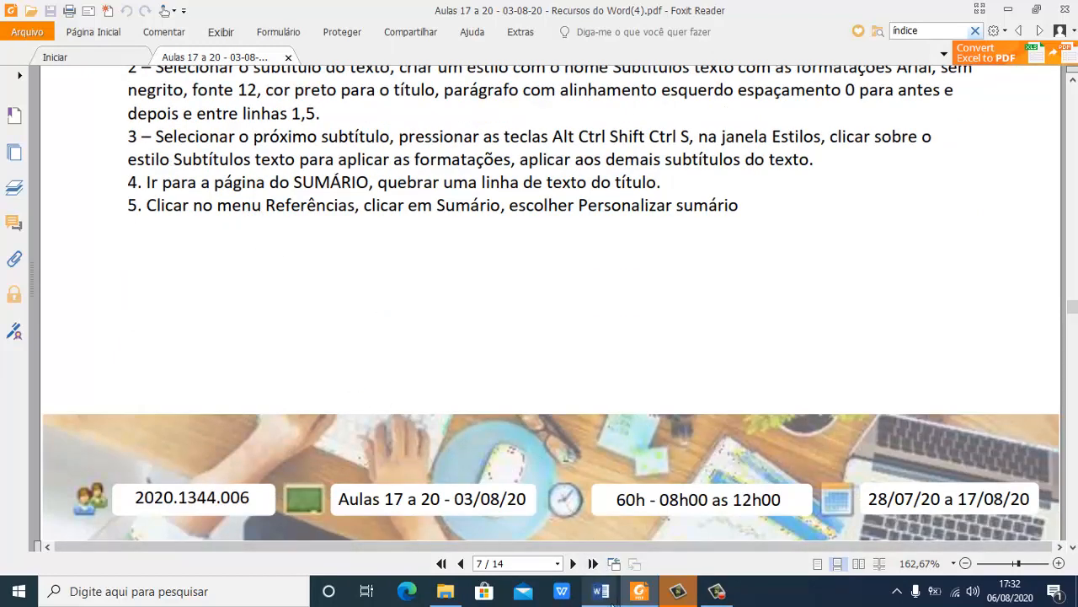
Switch to the Atividade 5 document in Word and open the options for a custom table of contents below the SUMÁRIO heading
{"action": "mouse_move", "coordinate": [603, 596]}
{"action": "left_click", "coordinate": [561, 539]}
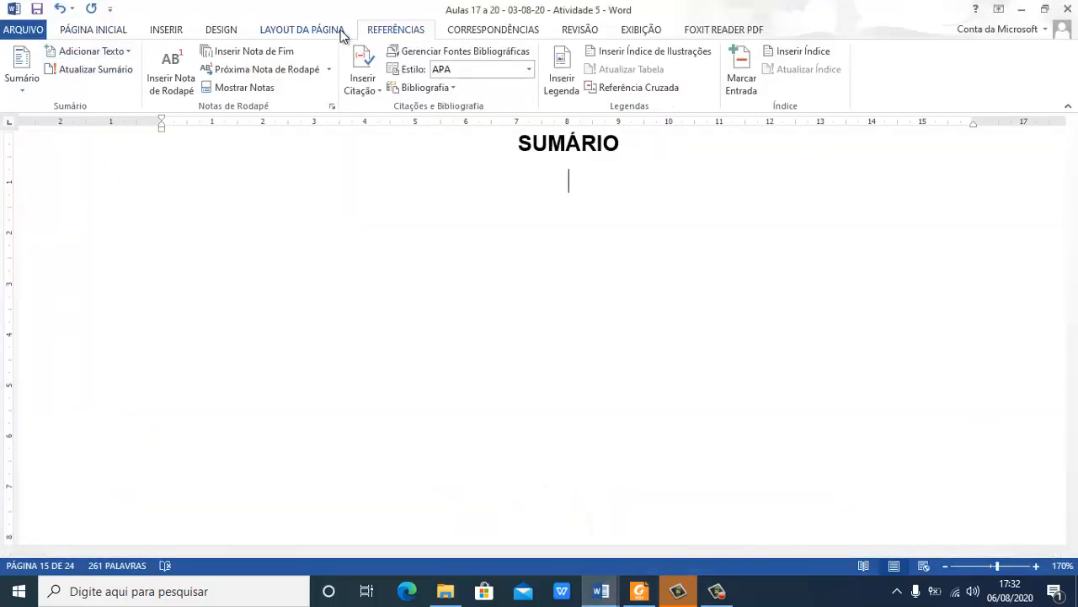
{"action": "left_click", "coordinate": [22, 94]}
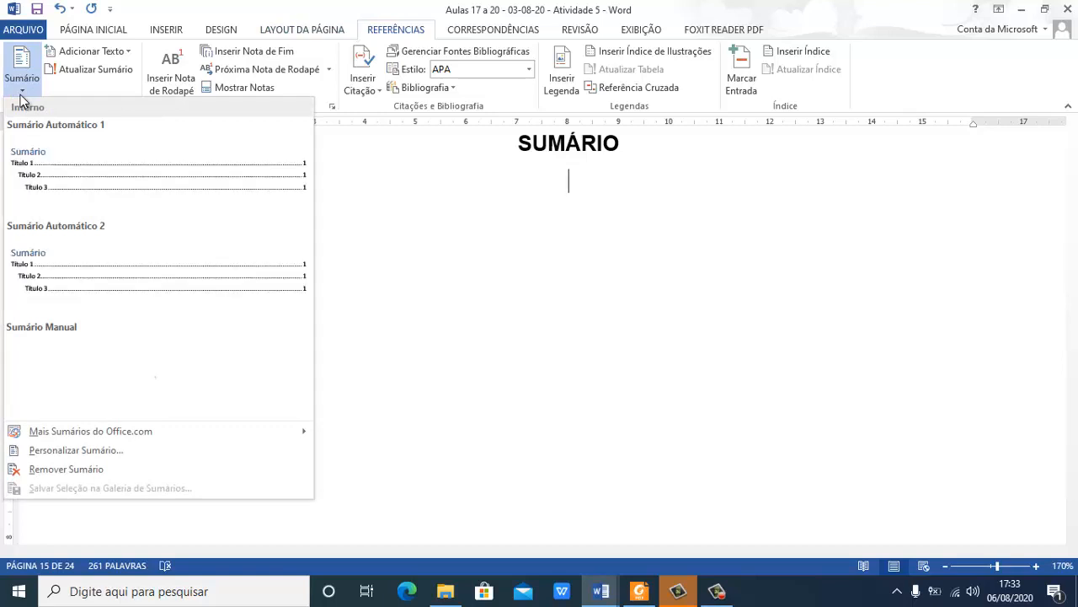
{"action": "left_click", "coordinate": [118, 451]}
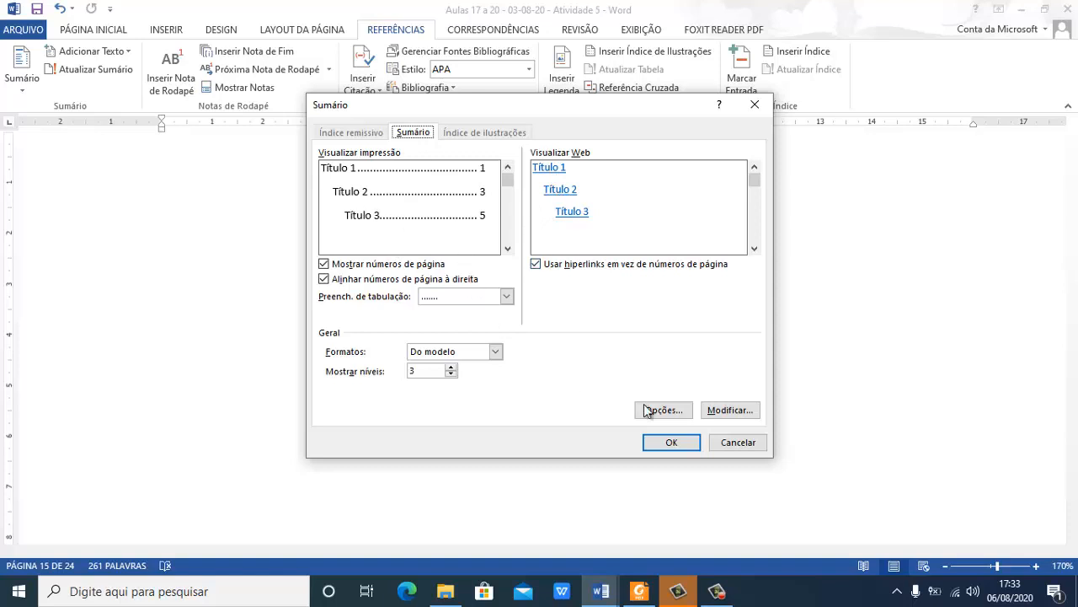
{"action": "left_click", "coordinate": [664, 410]}
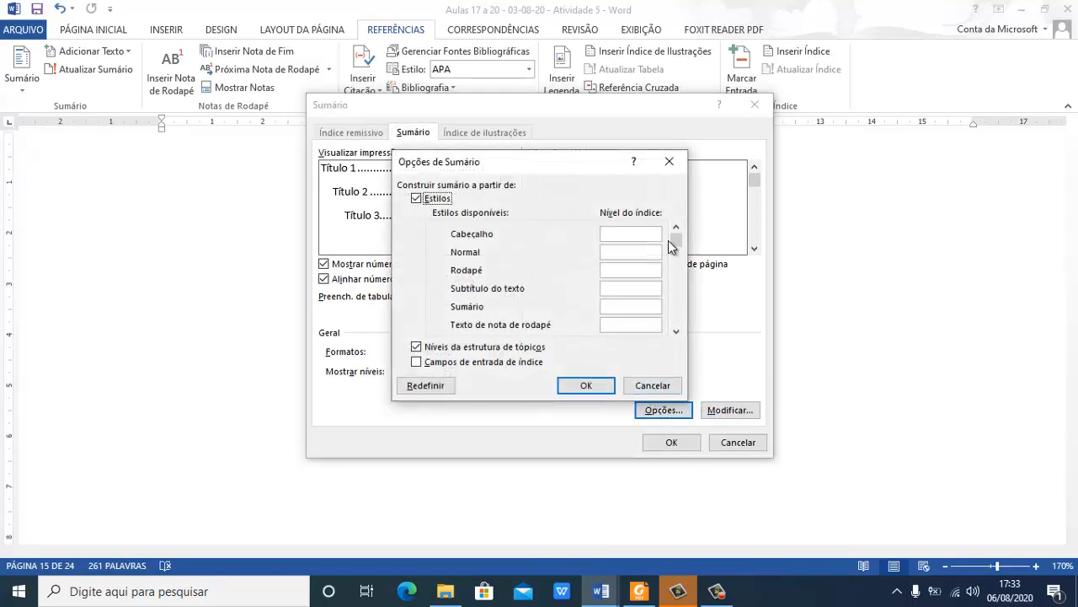
Clear the index levels of the Título 1, Título 2 and Título 3 styles
{"action": "left_click", "coordinate": [678, 329]}
{"action": "left_click", "coordinate": [679, 330]}
{"action": "left_click", "coordinate": [679, 328]}
{"action": "left_click", "coordinate": [679, 328]}
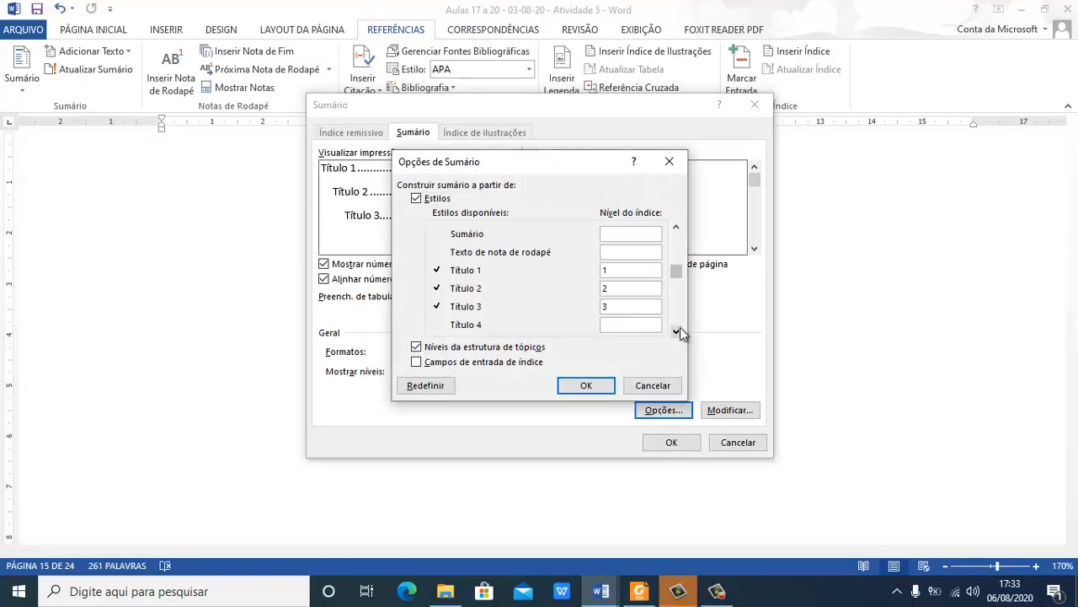
{"action": "left_click", "coordinate": [606, 271]}
{"action": "key", "text": "BackSpace"}
{"action": "left_click", "coordinate": [623, 289]}
{"action": "key", "text": "BackSpace"}
Assign index level 1 to the Títulos do texto style and level 2 to the Subtítulo do texto style
{"action": "left_click_drag", "start_coordinate": [679, 310], "coordinate": [671, 325]}
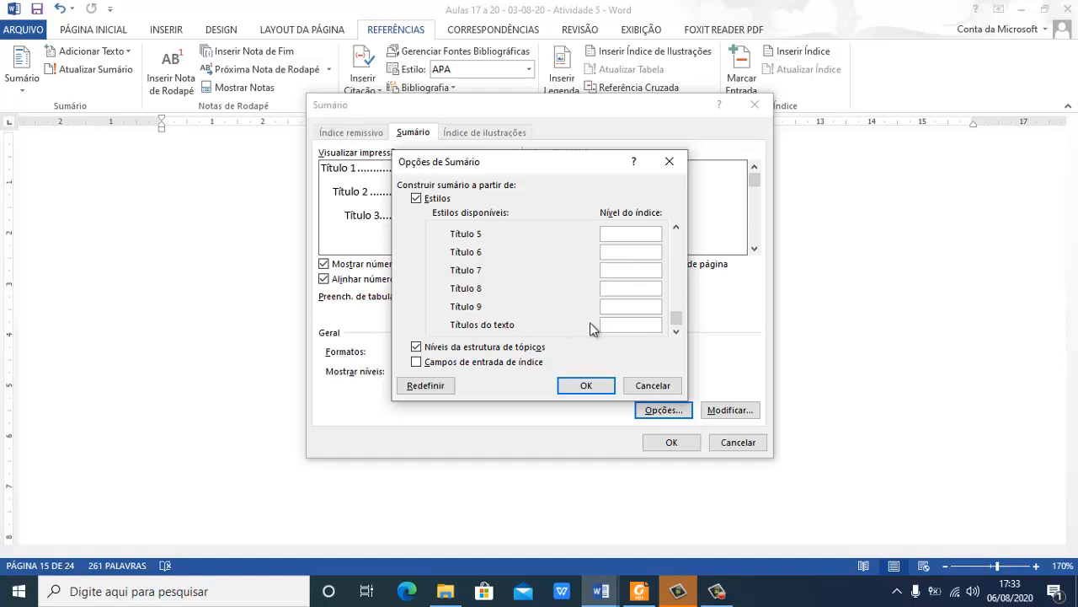
{"action": "type", "text": "1"}
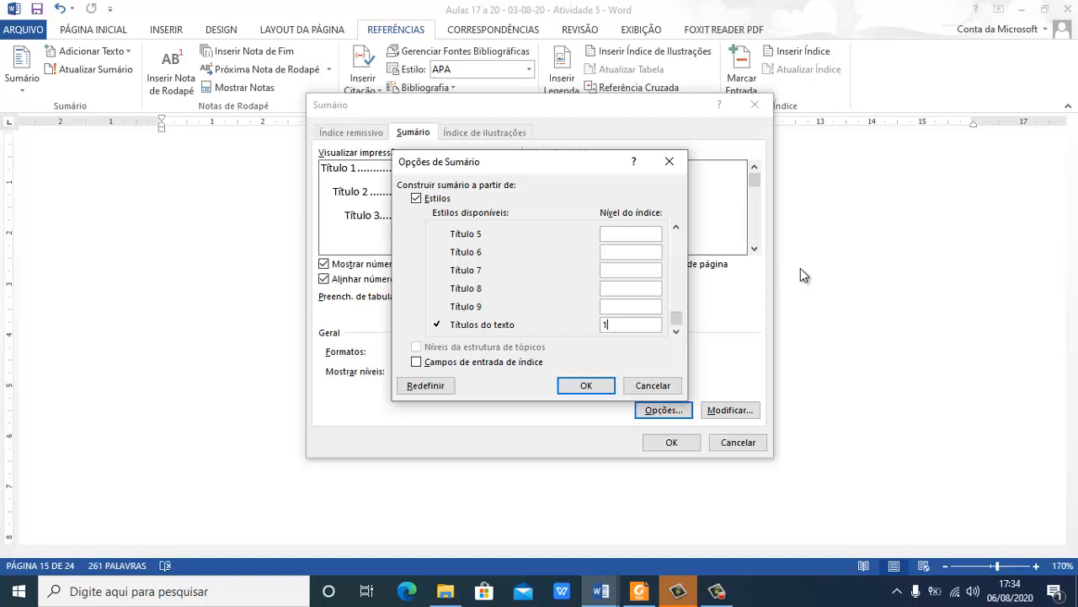
{"action": "left_click", "coordinate": [677, 232]}
{"action": "left_click", "coordinate": [677, 233]}
{"action": "left_click", "coordinate": [678, 233]}
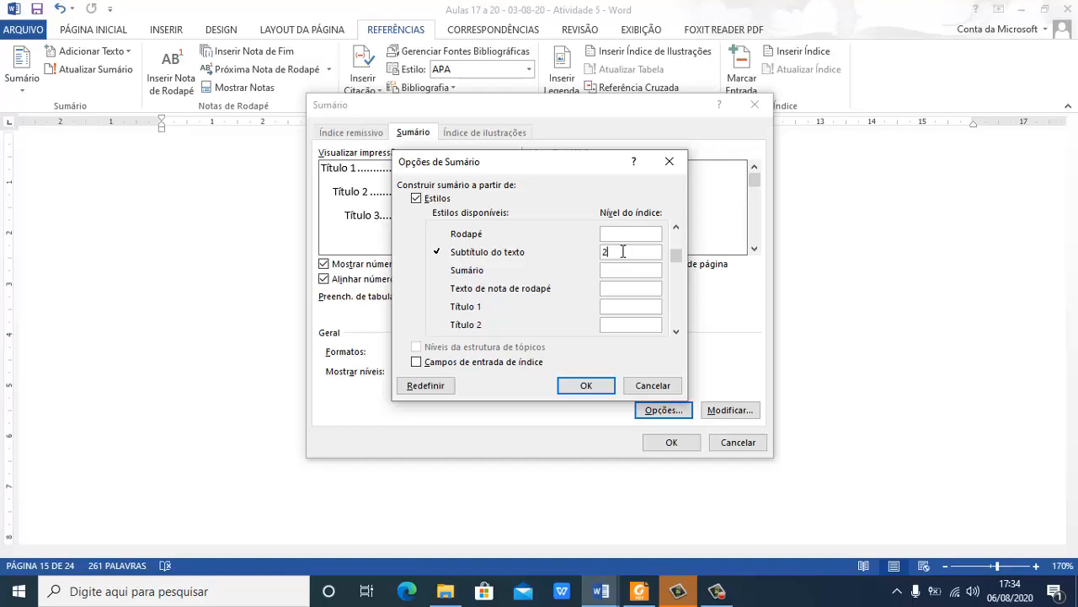
Check the index levels assigned across the whole list of available styles
{"action": "left_click_drag", "start_coordinate": [676, 256], "coordinate": [677, 333]}
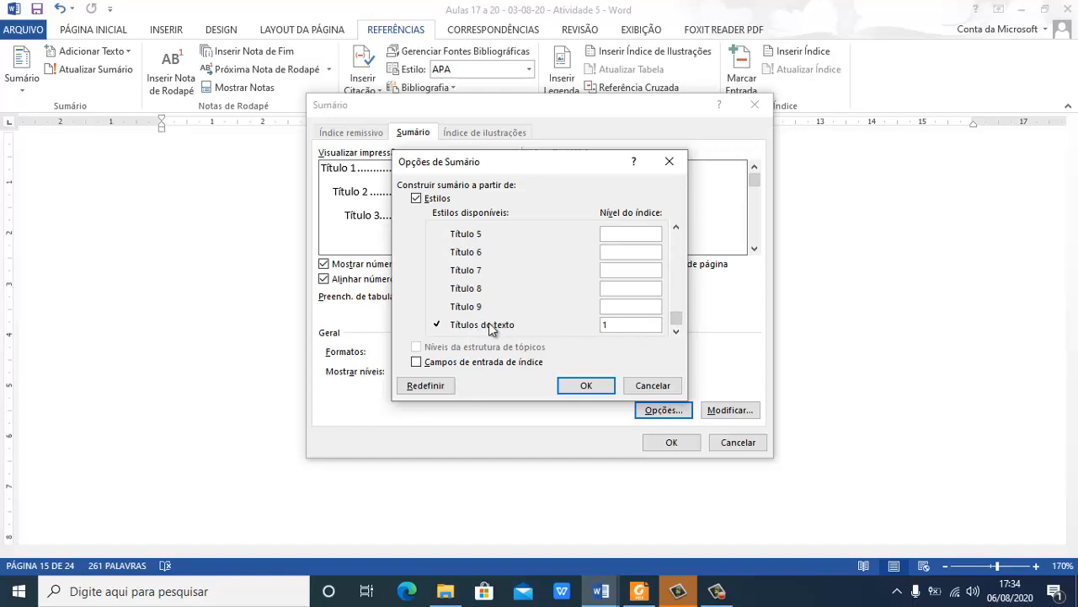
{"action": "left_click_drag", "start_coordinate": [675, 320], "coordinate": [680, 234]}
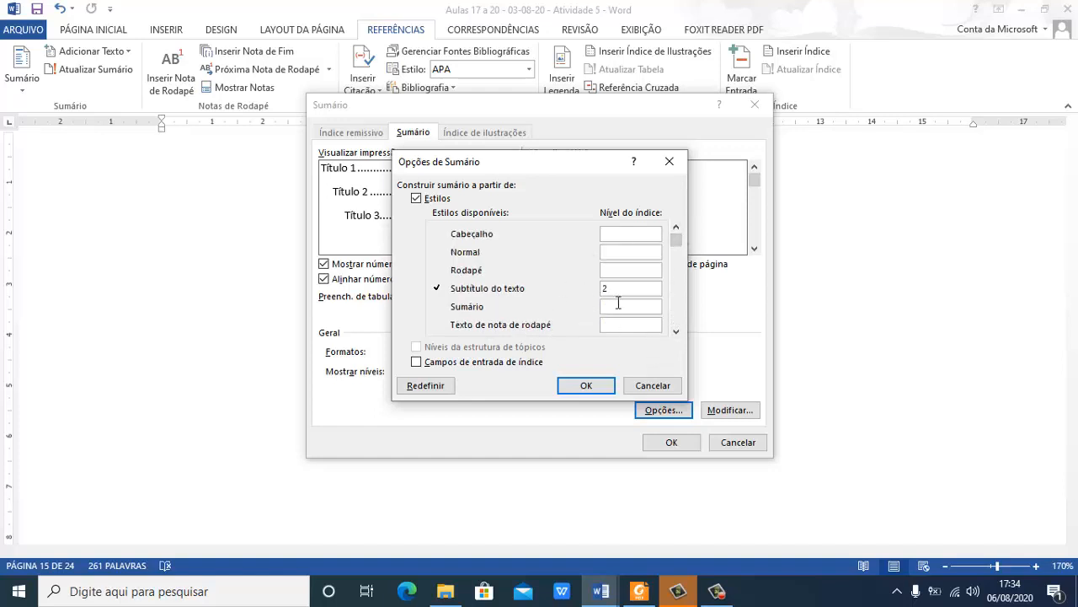
{"action": "left_click", "coordinate": [674, 261]}
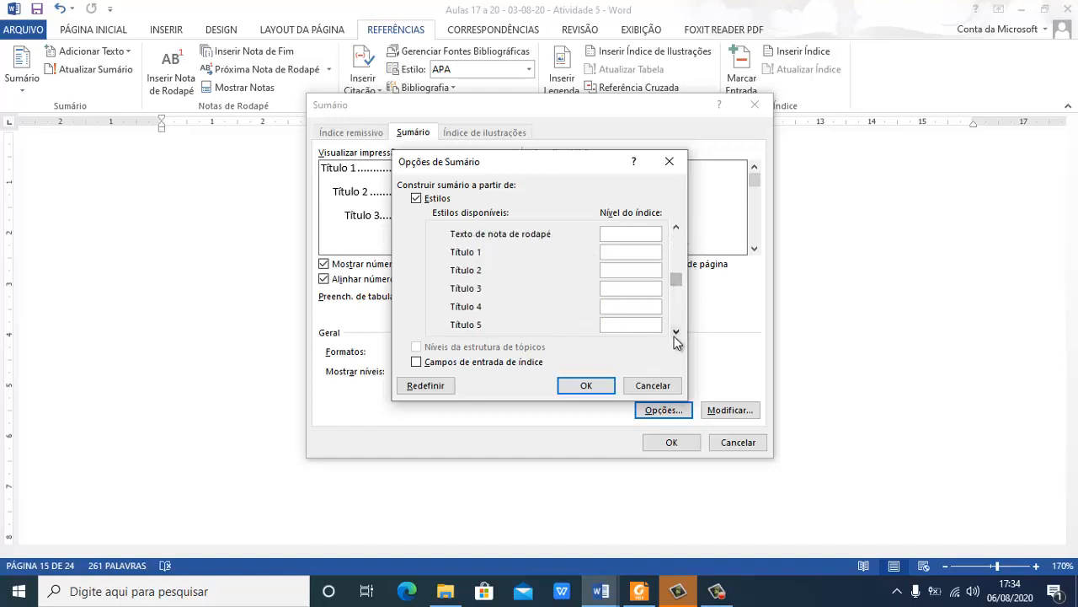
{"action": "left_click", "coordinate": [674, 332]}
{"action": "left_click", "coordinate": [674, 332]}
{"action": "left_click", "coordinate": [675, 332]}
{"action": "left_click", "coordinate": [674, 332]}
{"action": "left_click", "coordinate": [675, 332]}
{"action": "left_click", "coordinate": [675, 228]}
{"action": "left_click", "coordinate": [676, 228]}
{"action": "left_click", "coordinate": [676, 228]}
{"action": "left_click", "coordinate": [676, 227]}
{"action": "left_click", "coordinate": [675, 228]}
{"action": "left_click", "coordinate": [675, 228]}
{"action": "left_click", "coordinate": [675, 228]}
{"action": "left_click", "coordinate": [675, 228]}
{"action": "left_click", "coordinate": [676, 228]}
{"action": "left_click", "coordinate": [675, 227]}
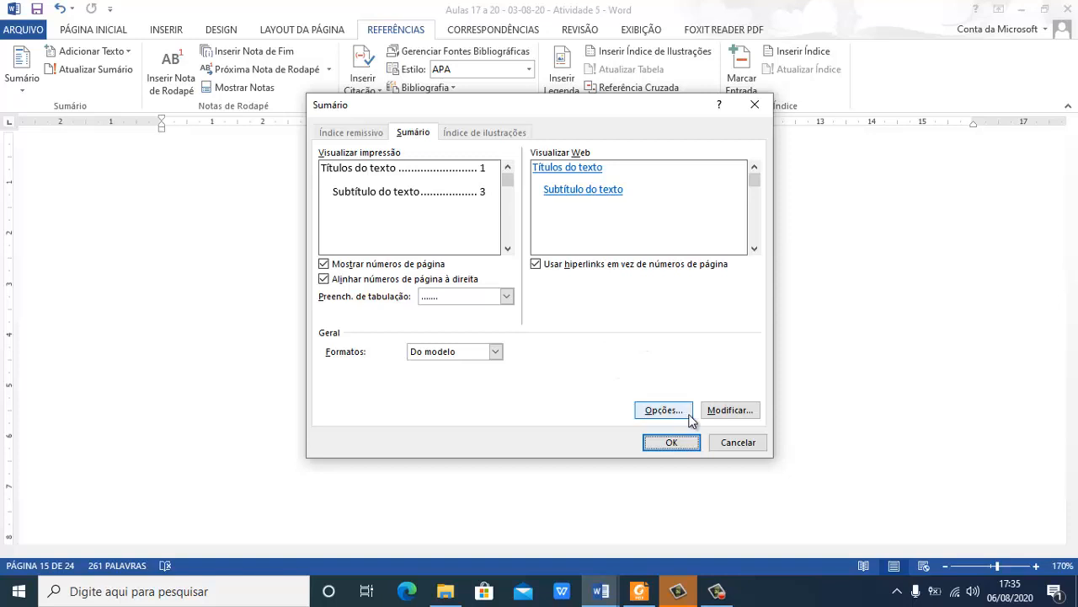
Open the Sumário 1 entry style for modification and try to rename it Sumário
{"action": "left_click", "coordinate": [721, 410]}
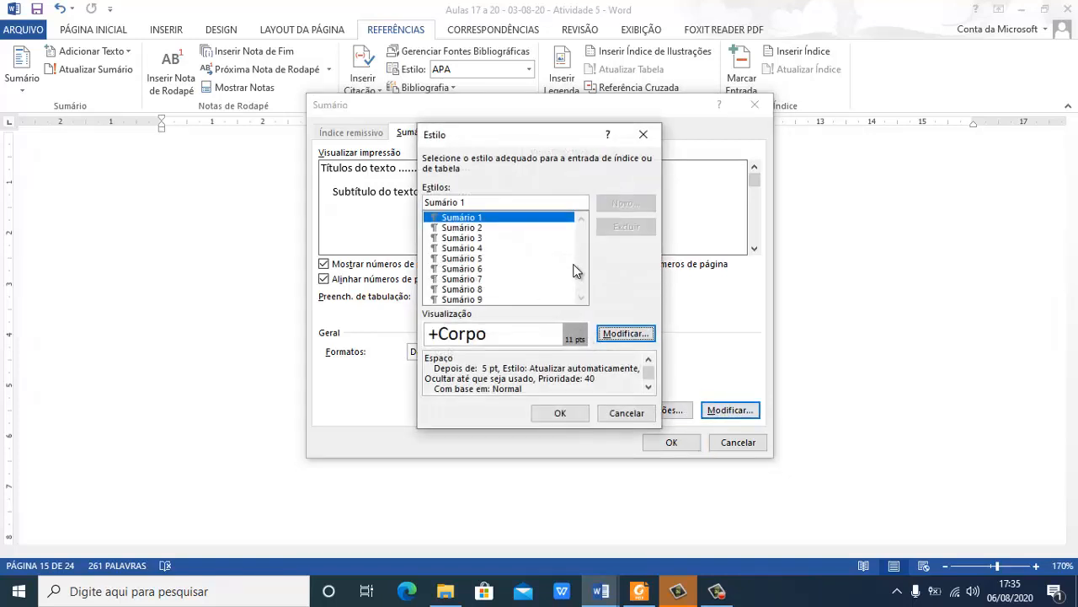
{"action": "left_click", "coordinate": [580, 296]}
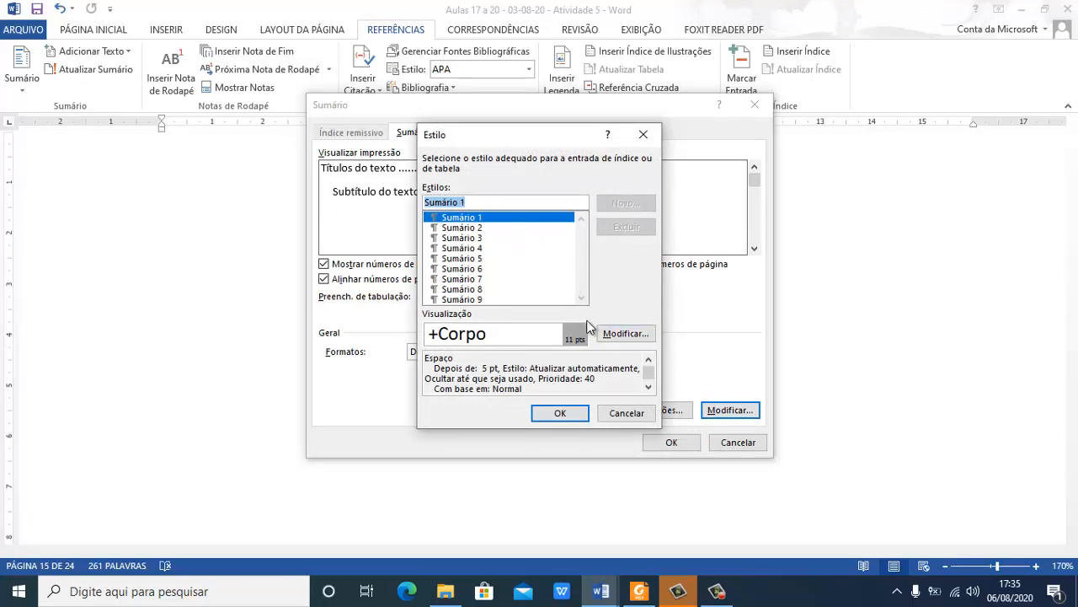
{"action": "left_click", "coordinate": [615, 334]}
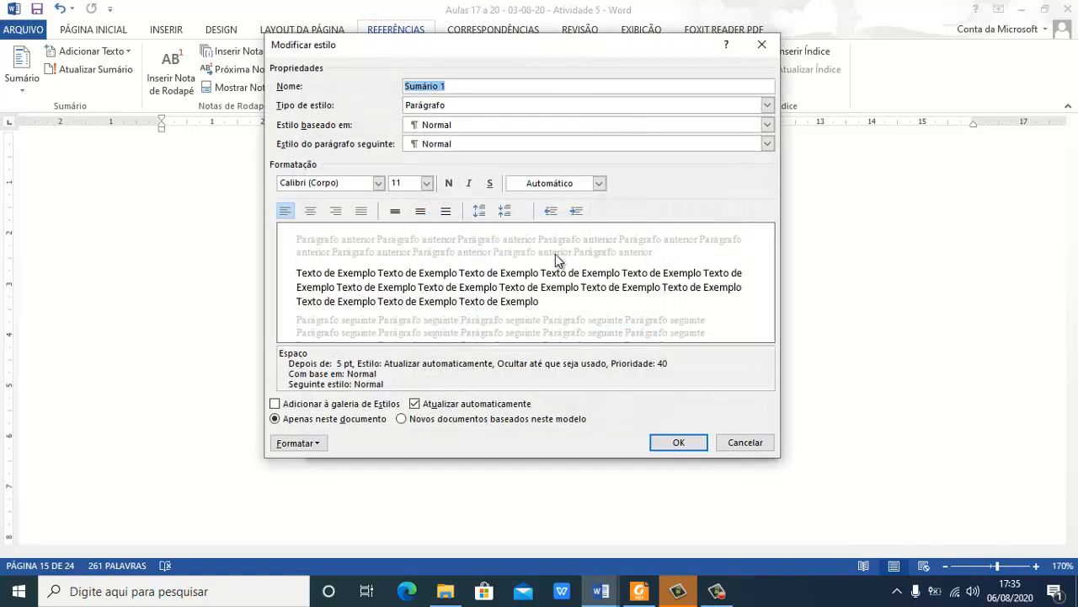
{"action": "left_click", "coordinate": [471, 84]}
{"action": "left_click", "coordinate": [377, 182]}
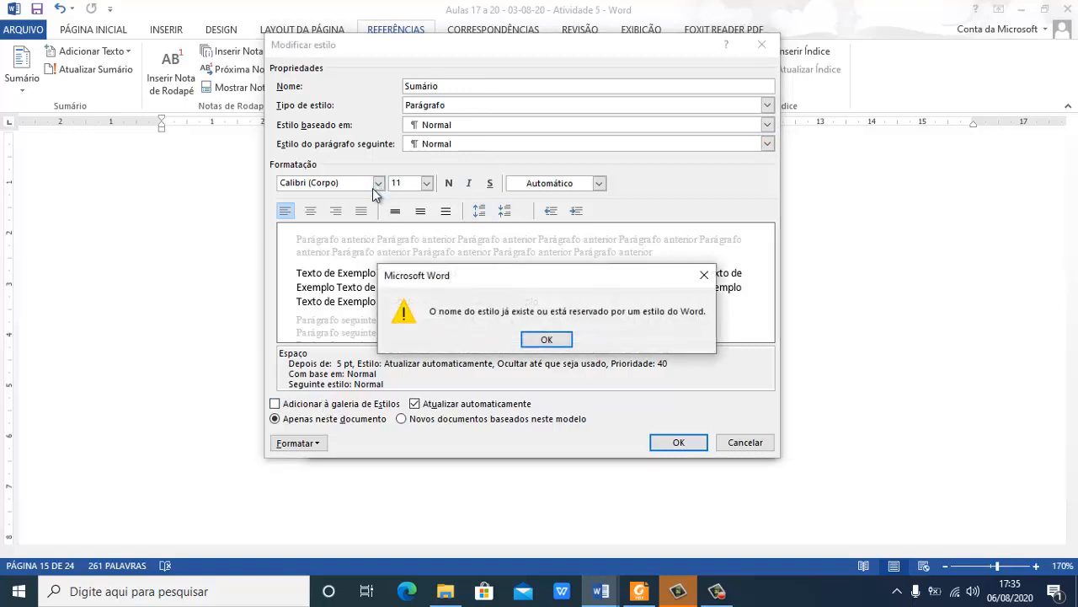
{"action": "left_click", "coordinate": [546, 341]}
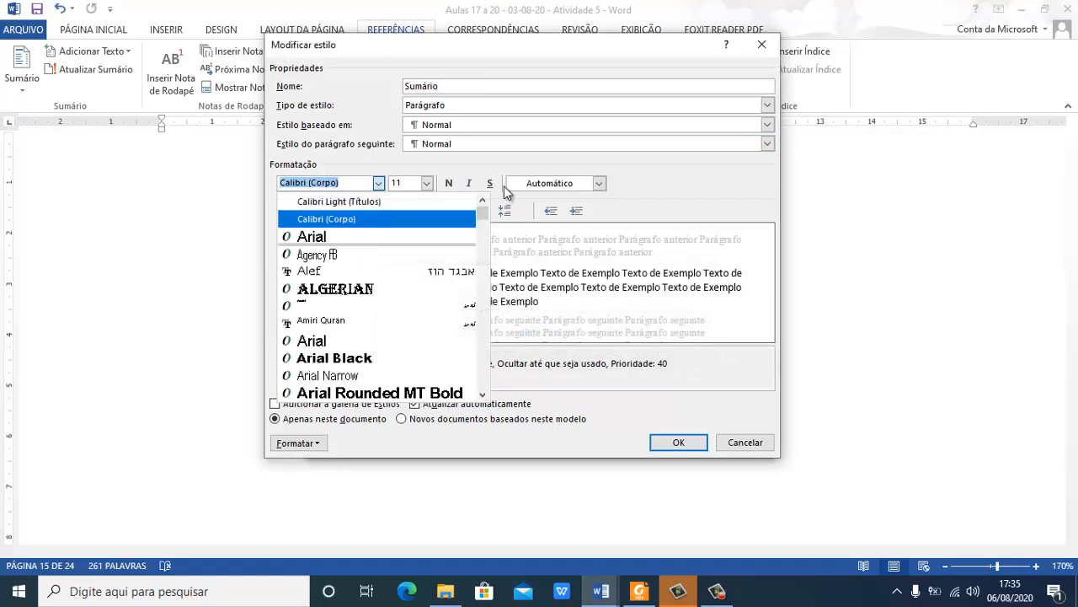
Name the entry style Sumário1 and set its font to Arial, 12 pt, bold
{"action": "left_click", "coordinate": [373, 236]}
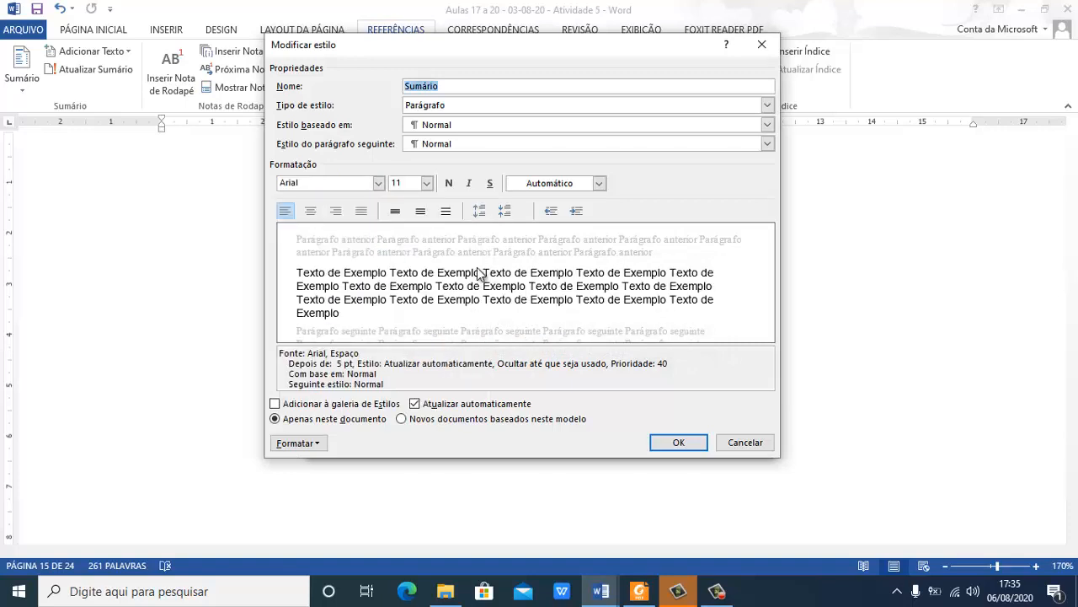
{"action": "left_click", "coordinate": [467, 87]}
{"action": "left_click", "coordinate": [379, 183]}
{"action": "left_click", "coordinate": [383, 237]}
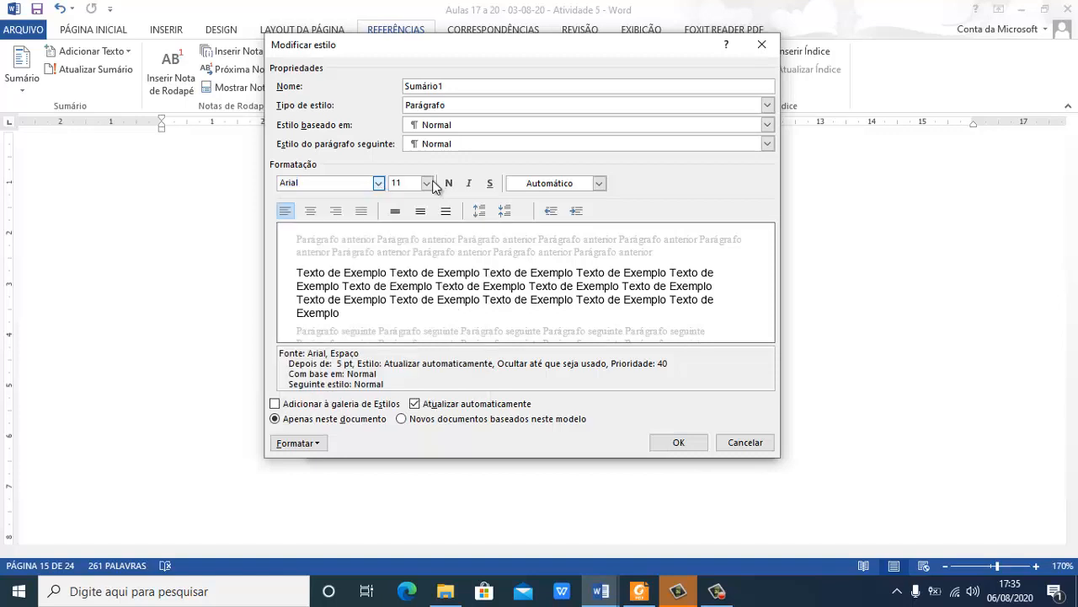
{"action": "left_click", "coordinate": [428, 183]}
{"action": "left_click", "coordinate": [406, 245]}
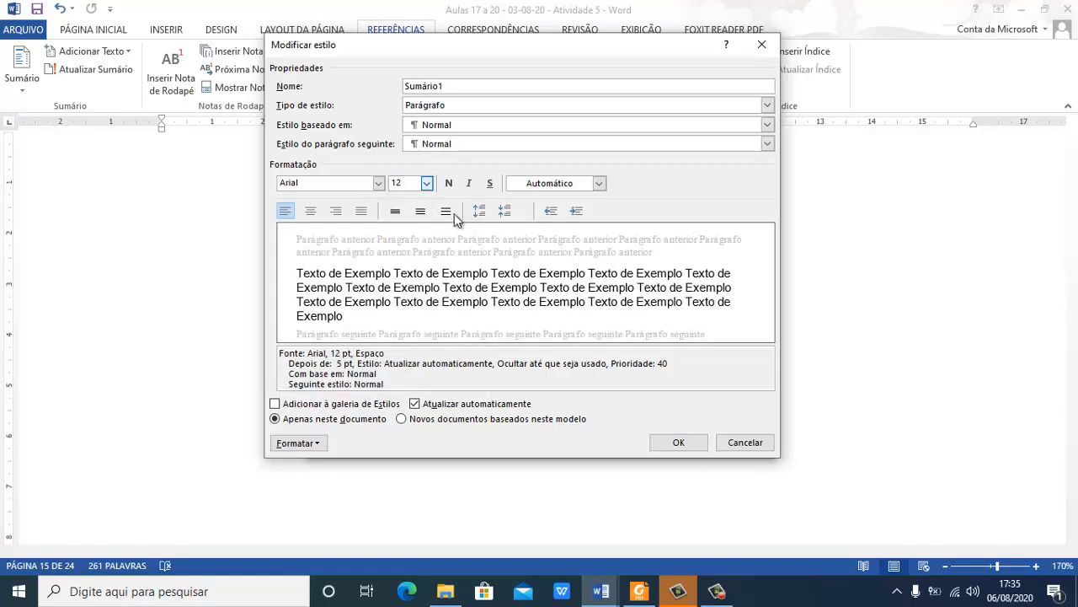
{"action": "left_click", "coordinate": [448, 184]}
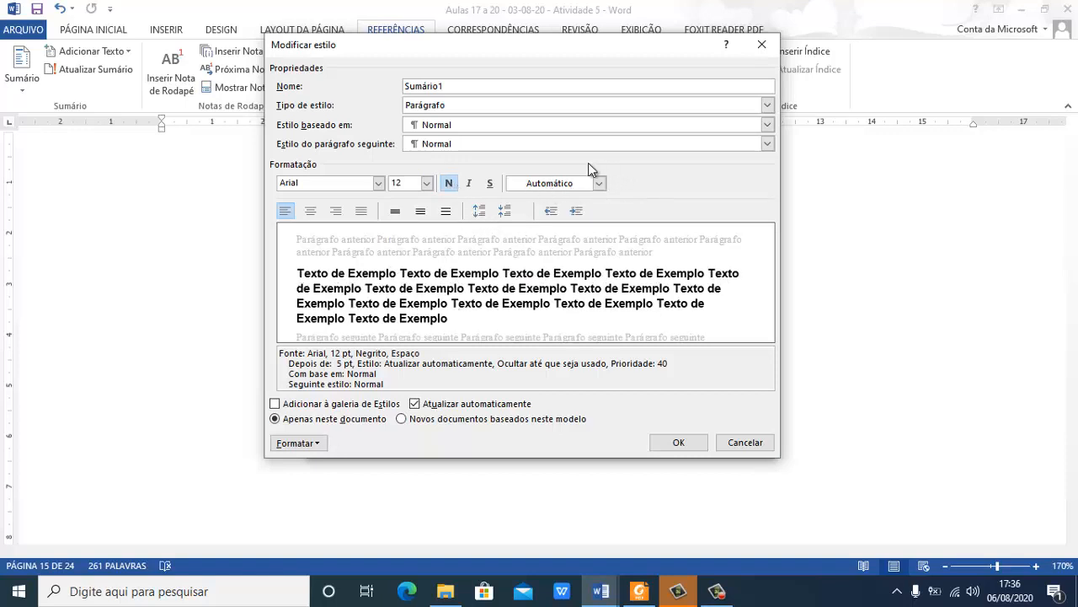
{"action": "left_click", "coordinate": [556, 183]}
{"action": "left_click", "coordinate": [552, 184]}
Set the entry style's paragraph spacing to 0 pt after and 1,5 line spacing, and save the style changes
{"action": "left_click", "coordinate": [290, 445]}
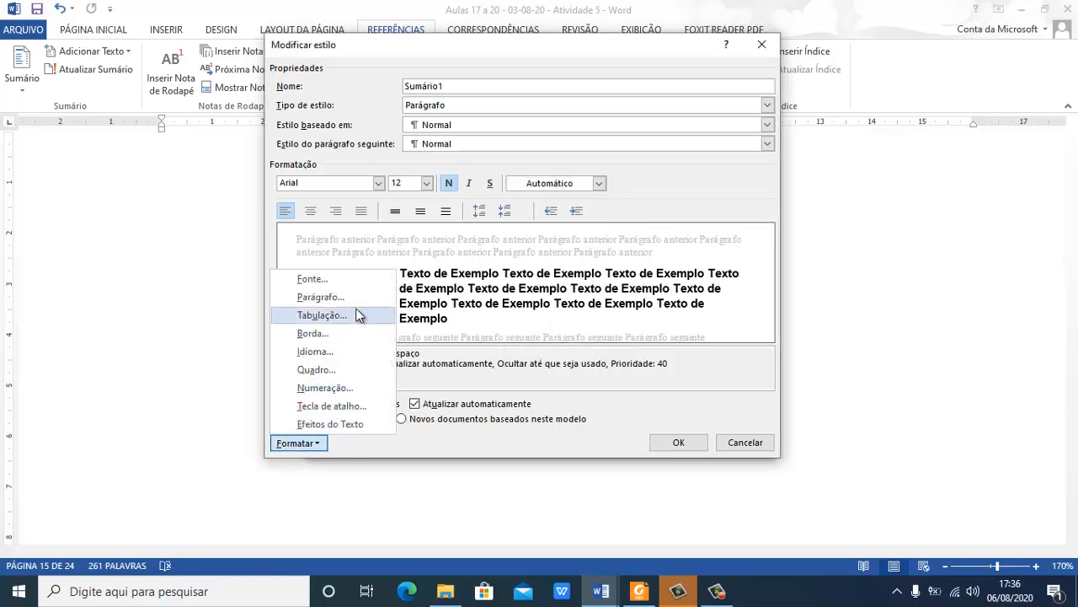
{"action": "left_click", "coordinate": [354, 306]}
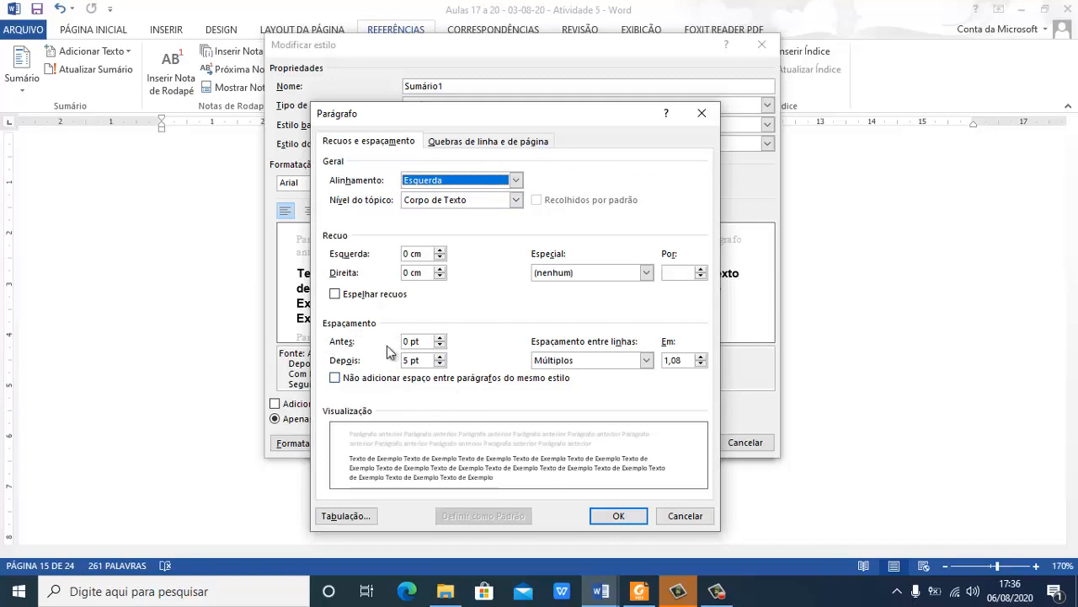
{"action": "left_click", "coordinate": [350, 362]}
{"action": "type", "text": "0"}
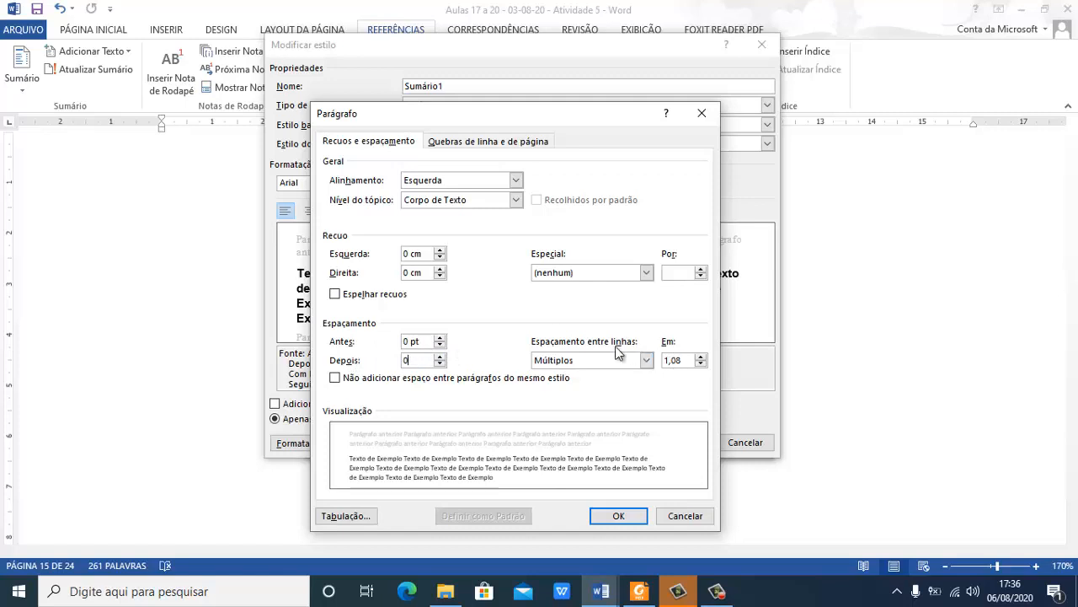
{"action": "left_click", "coordinate": [578, 359]}
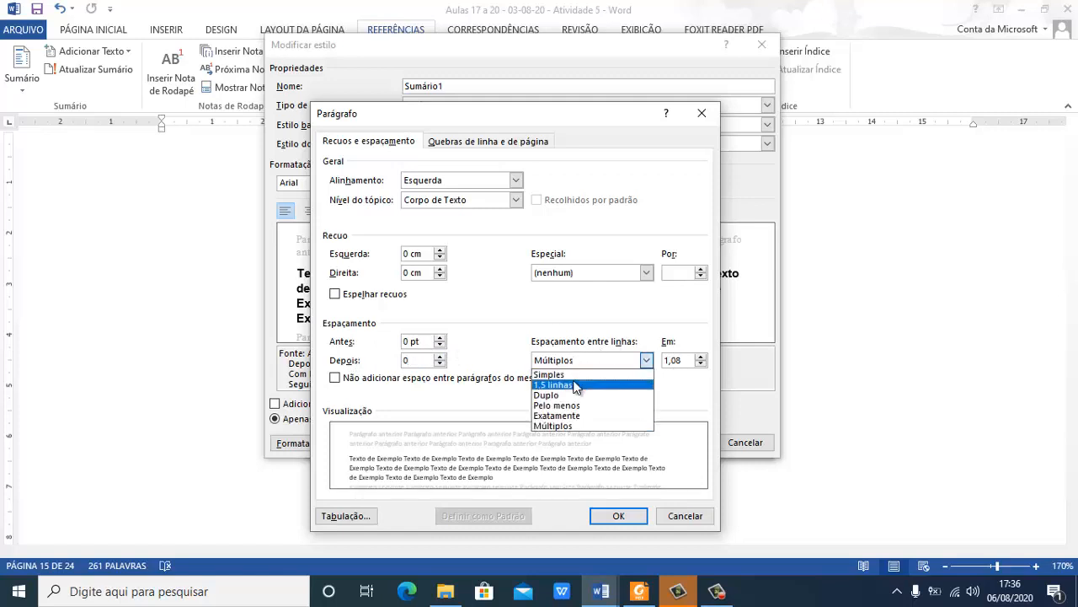
{"action": "left_click", "coordinate": [576, 384]}
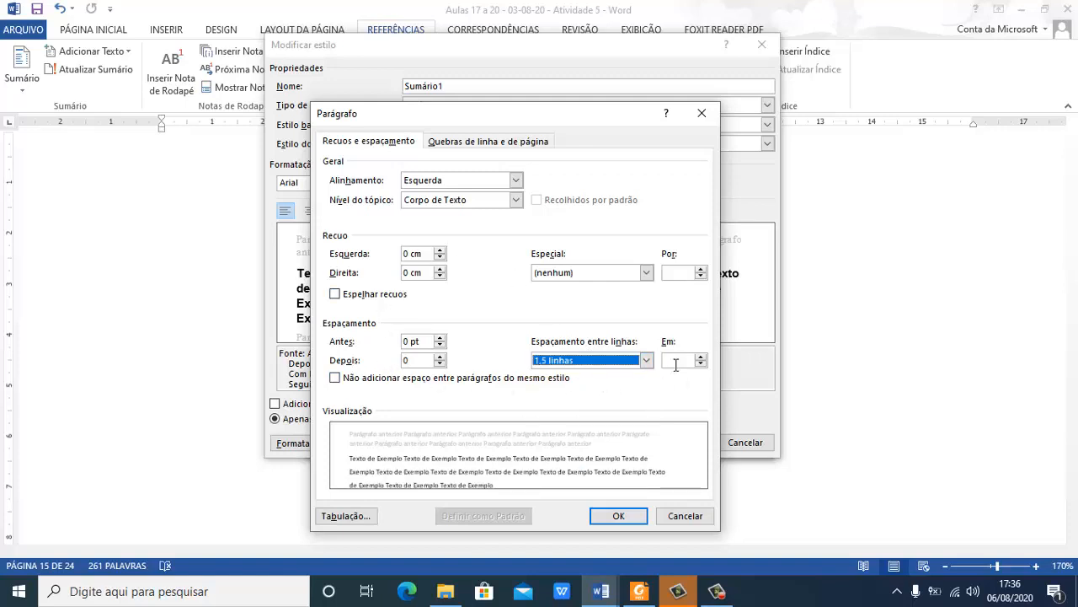
{"action": "left_click", "coordinate": [606, 515]}
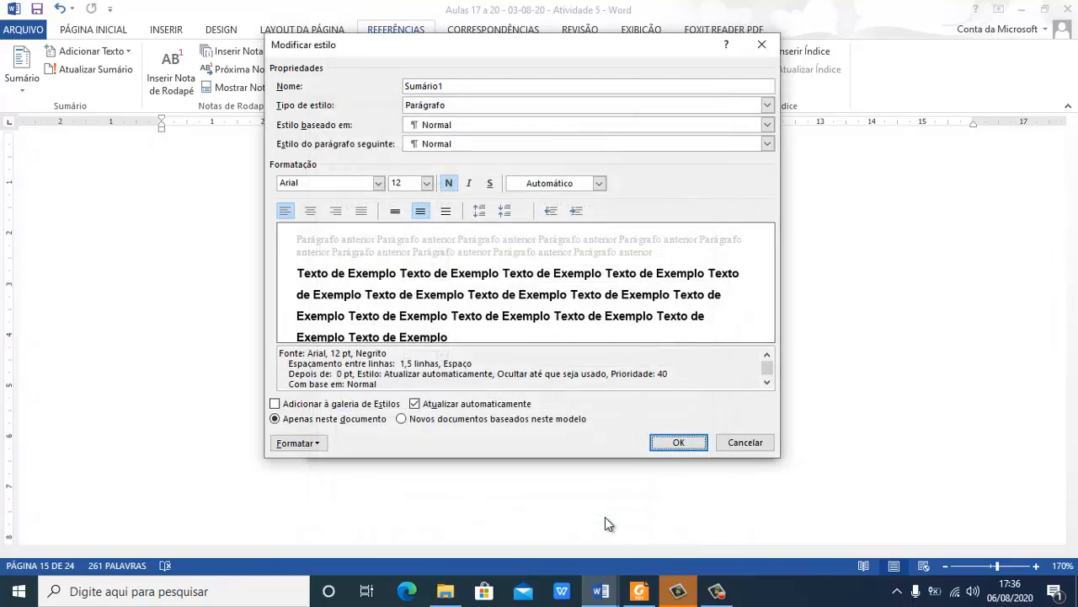
{"action": "left_click", "coordinate": [674, 443]}
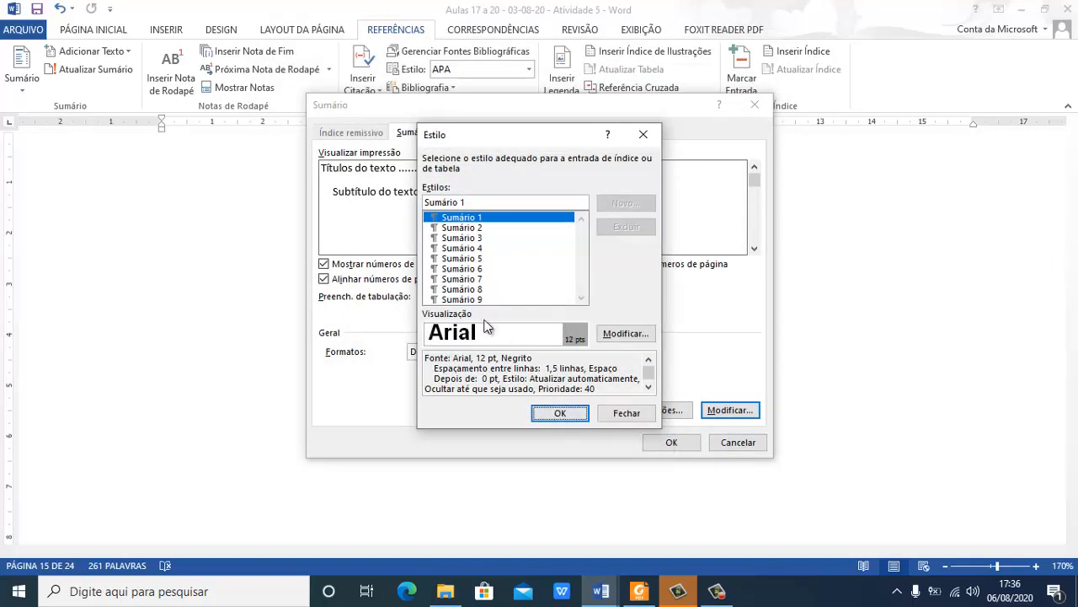
Accept the entry style changes and insert the custom table of contents with page numbers into the Sumário page
{"action": "left_click", "coordinate": [560, 413]}
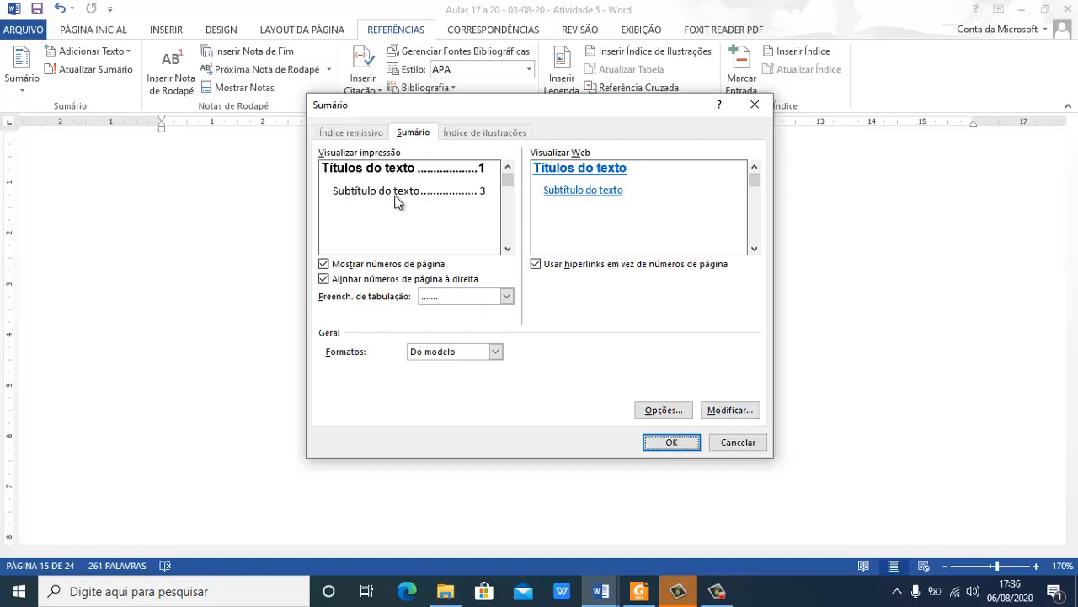
{"action": "left_click", "coordinate": [730, 412]}
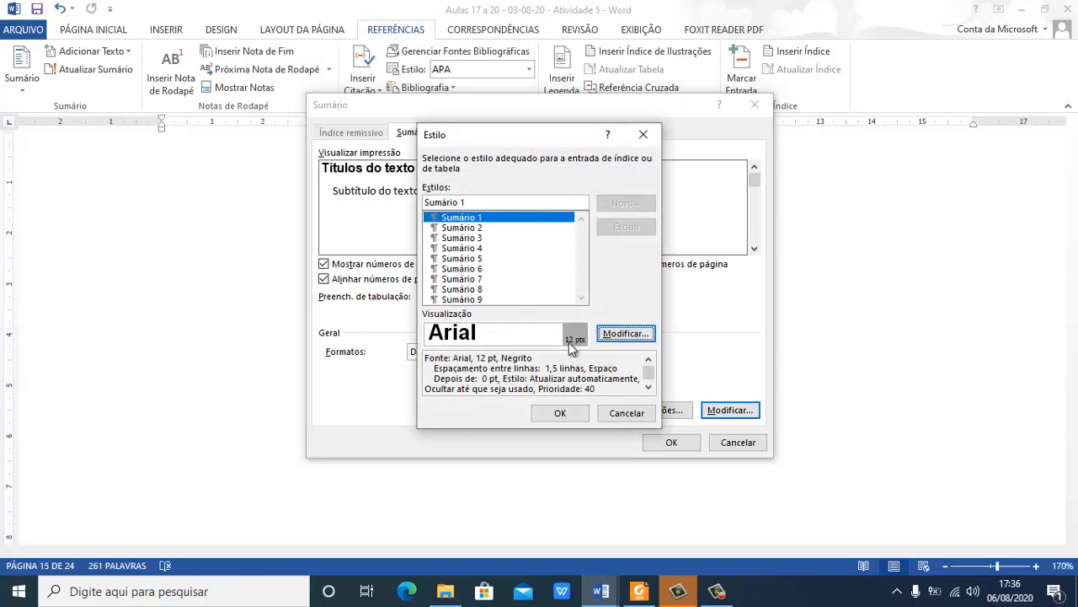
{"action": "left_click", "coordinate": [628, 413]}
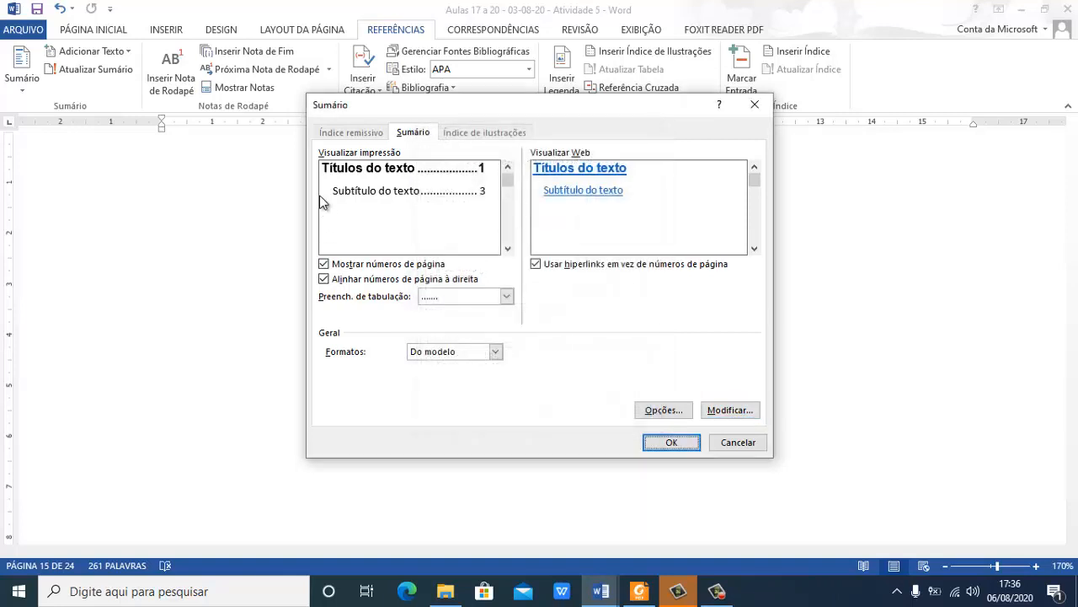
{"action": "left_click", "coordinate": [669, 442]}
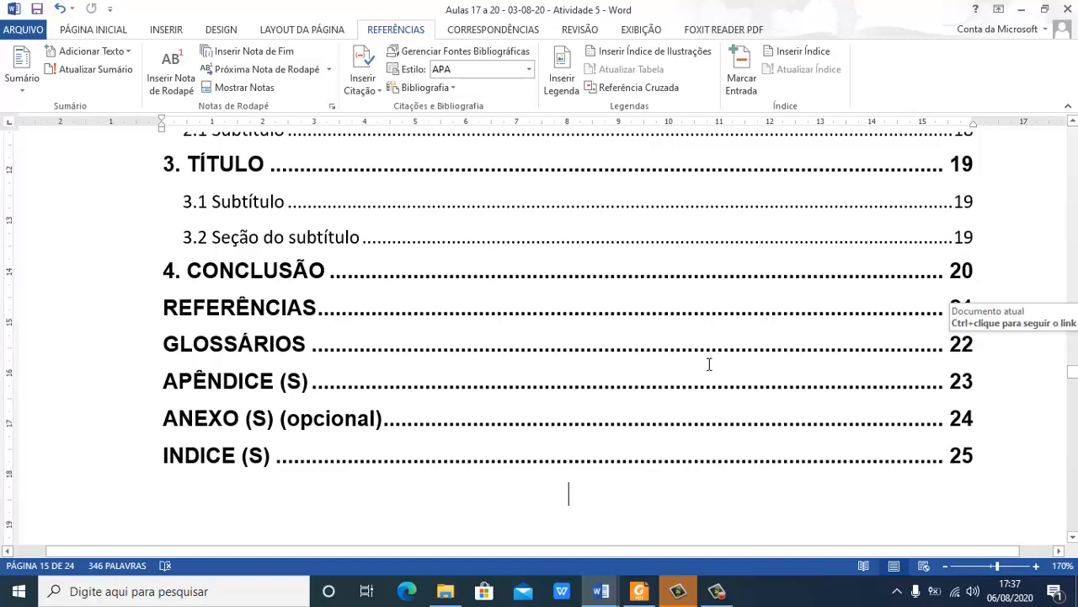
Examine the inserted table of contents from its first titles down to REFERÊNCIAS and the closing entries
{"action": "scroll", "coordinate": [709, 364], "scroll_direction": "up", "scroll_amount": 7}
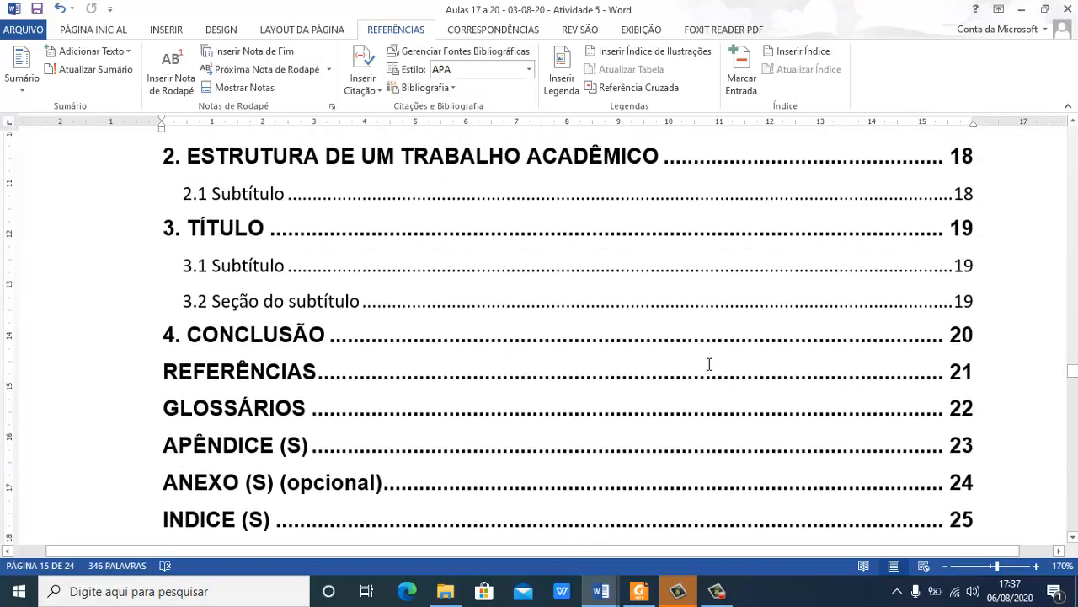
{"action": "scroll", "coordinate": [710, 363], "scroll_direction": "up", "scroll_amount": 8}
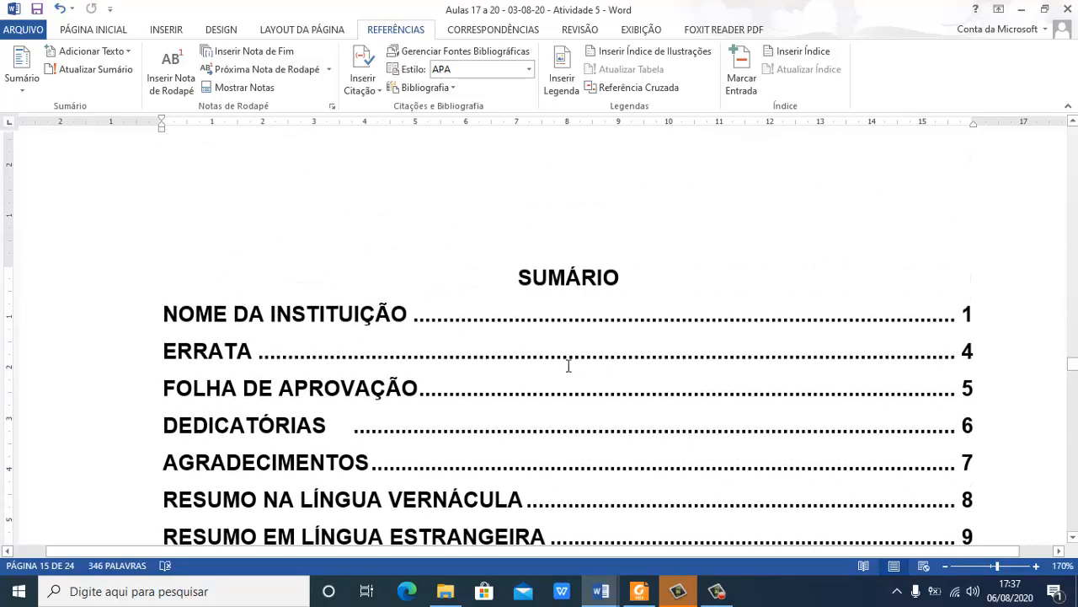
{"action": "scroll", "coordinate": [569, 365], "scroll_direction": "down", "scroll_amount": 5}
{"action": "scroll", "coordinate": [569, 365], "scroll_direction": "down", "scroll_amount": 8}
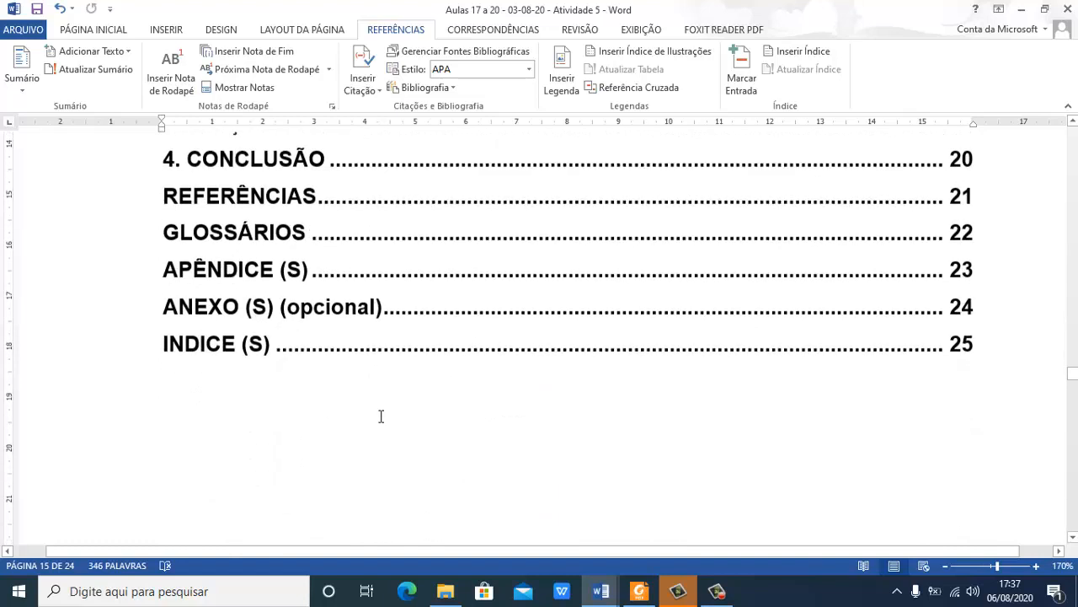
{"action": "scroll", "coordinate": [195, 312], "scroll_direction": "up", "scroll_amount": 3}
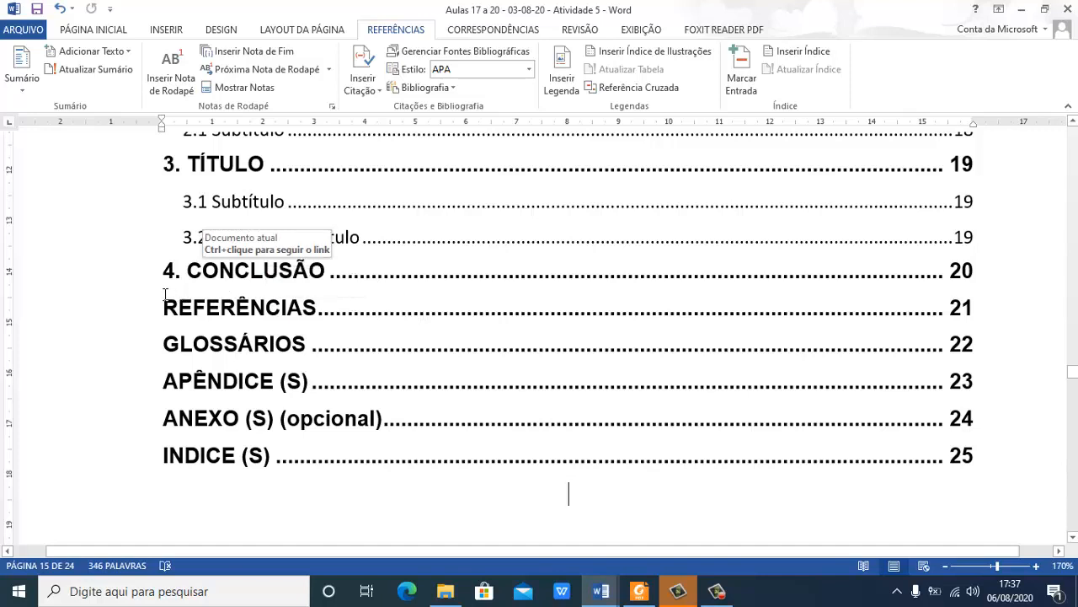
{"action": "double_click", "coordinate": [165, 308]}
{"action": "left_click_drag", "start_coordinate": [628, 316], "coordinate": [775, 323]}
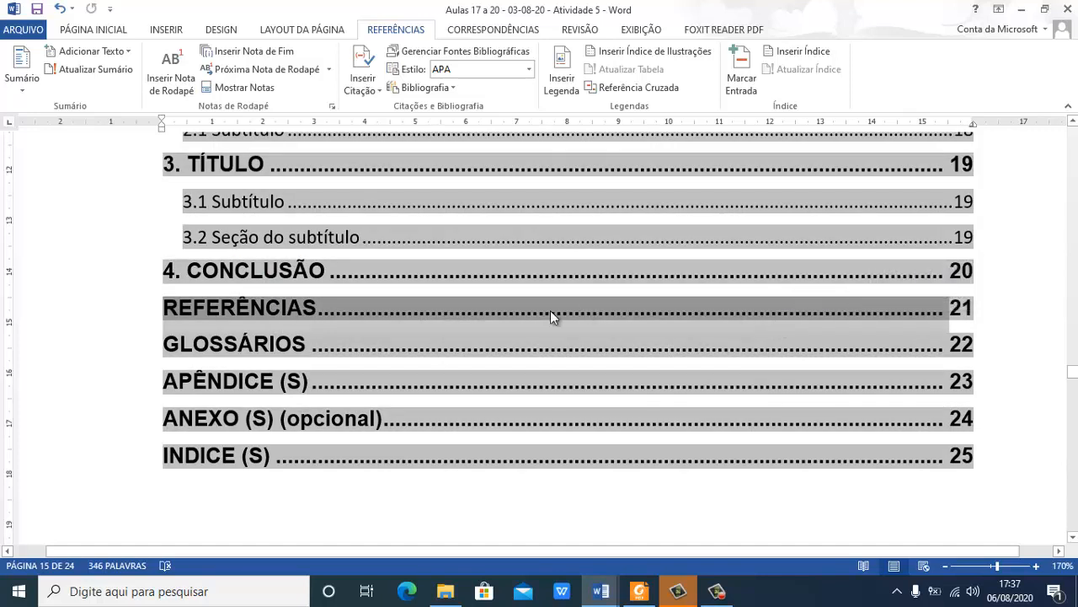
{"action": "left_click", "coordinate": [524, 318]}
{"action": "key", "text": "Left"}
{"action": "key", "text": "Left"}
{"action": "key", "text": "Left"}
{"action": "key", "text": "Left"}
{"action": "key", "text": "Left"}
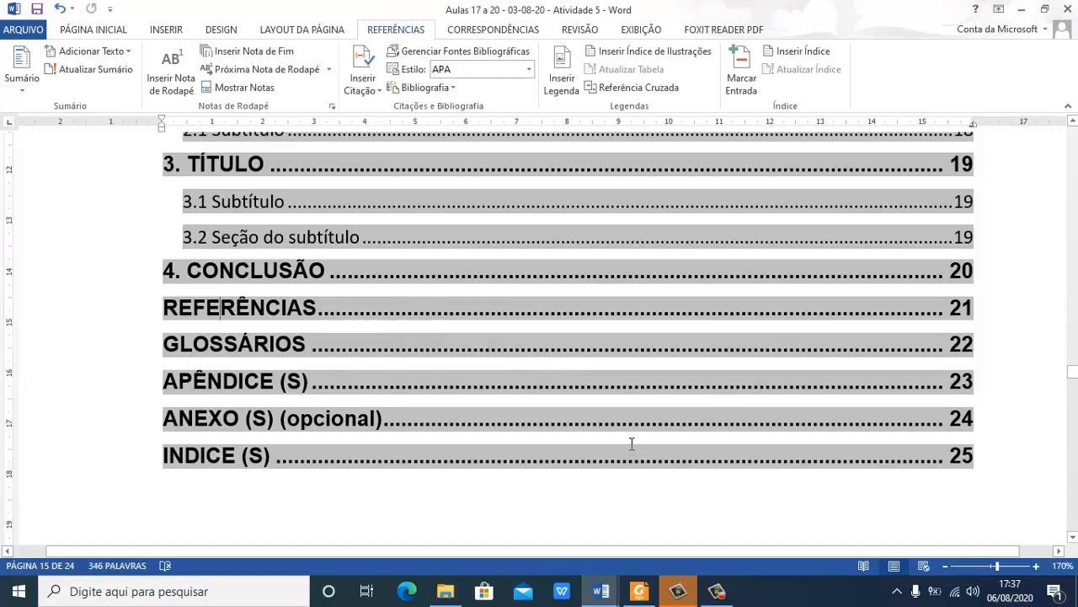
Zoom out to 110%, go to the GLOSSÁRIOS page and clear all formatting from its heading
{"action": "scroll", "coordinate": [645, 443], "scroll_direction": "down", "scroll_amount": 4}
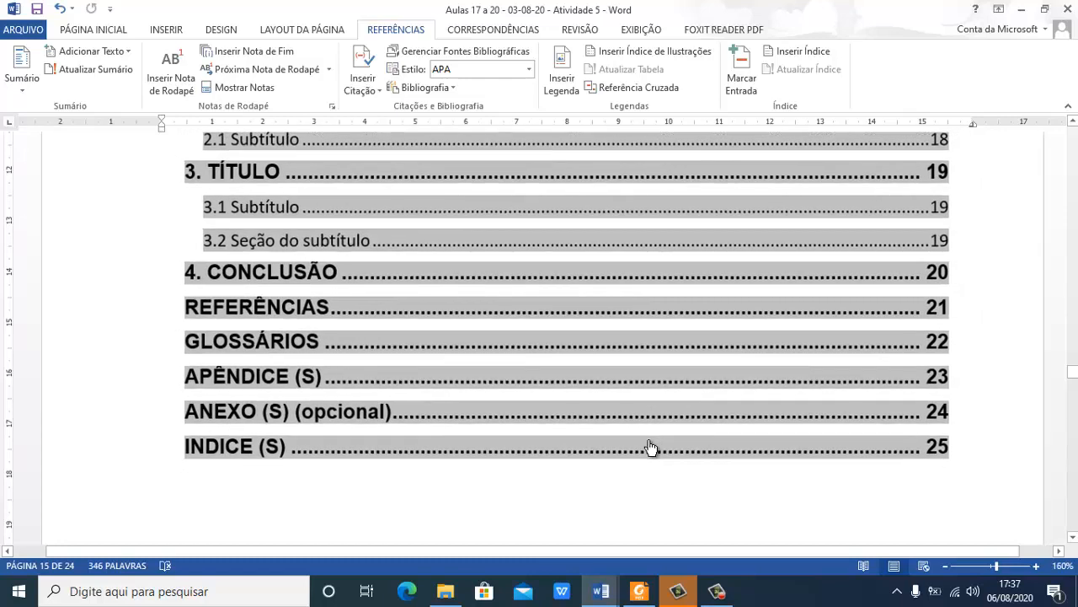
{"action": "scroll", "coordinate": [650, 441], "scroll_direction": "down", "scroll_amount": 2}
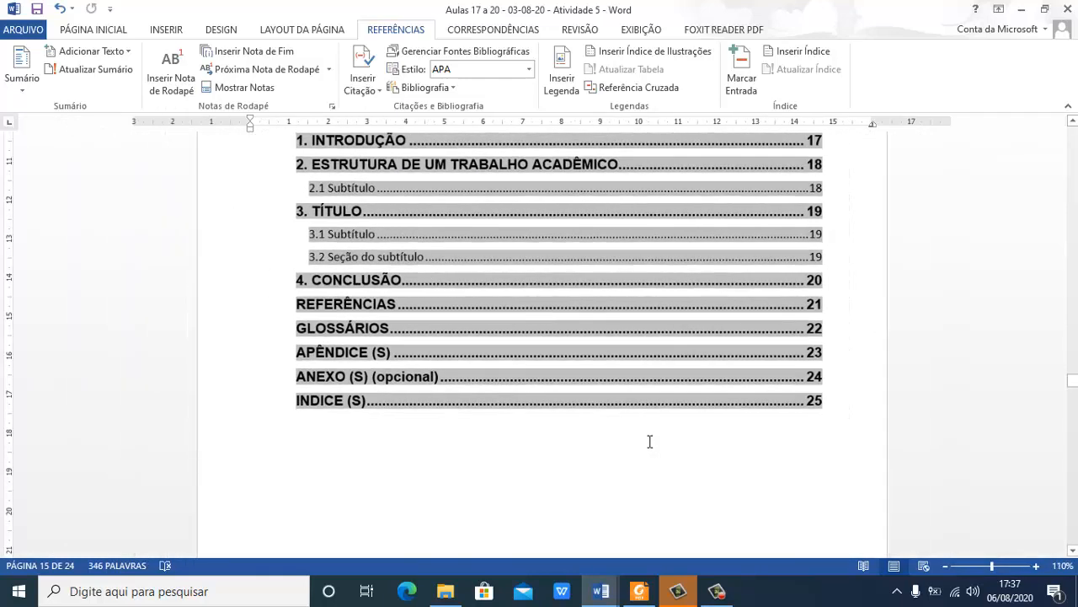
{"action": "scroll", "coordinate": [690, 443], "scroll_direction": "down", "scroll_amount": 10}
{"action": "scroll", "coordinate": [797, 444], "scroll_direction": "down", "scroll_amount": 8}
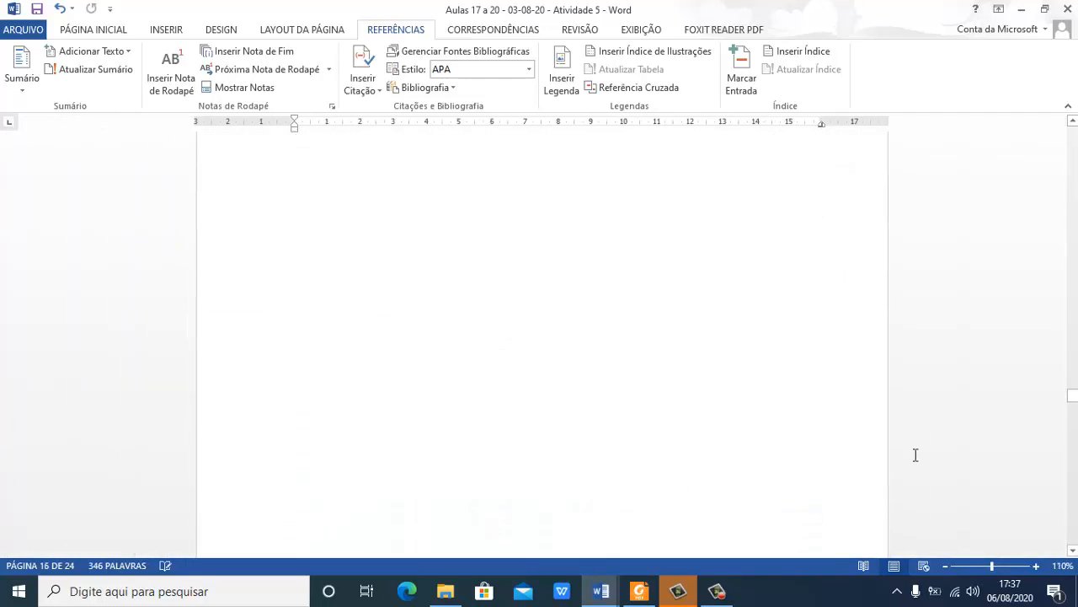
{"action": "left_click_drag", "start_coordinate": [1071, 394], "coordinate": [1071, 475]}
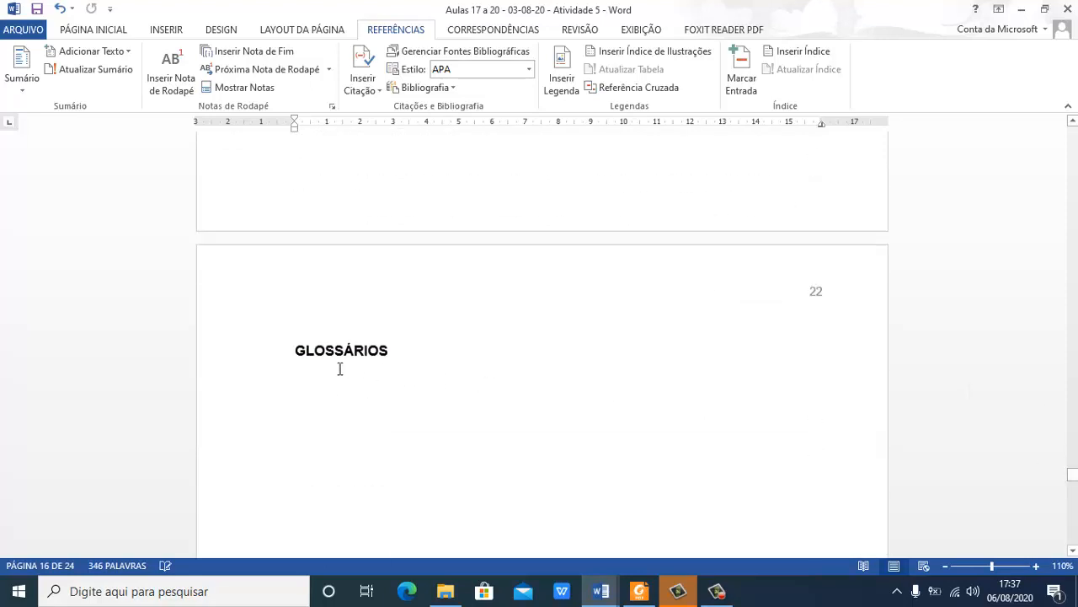
{"action": "left_click", "coordinate": [250, 355]}
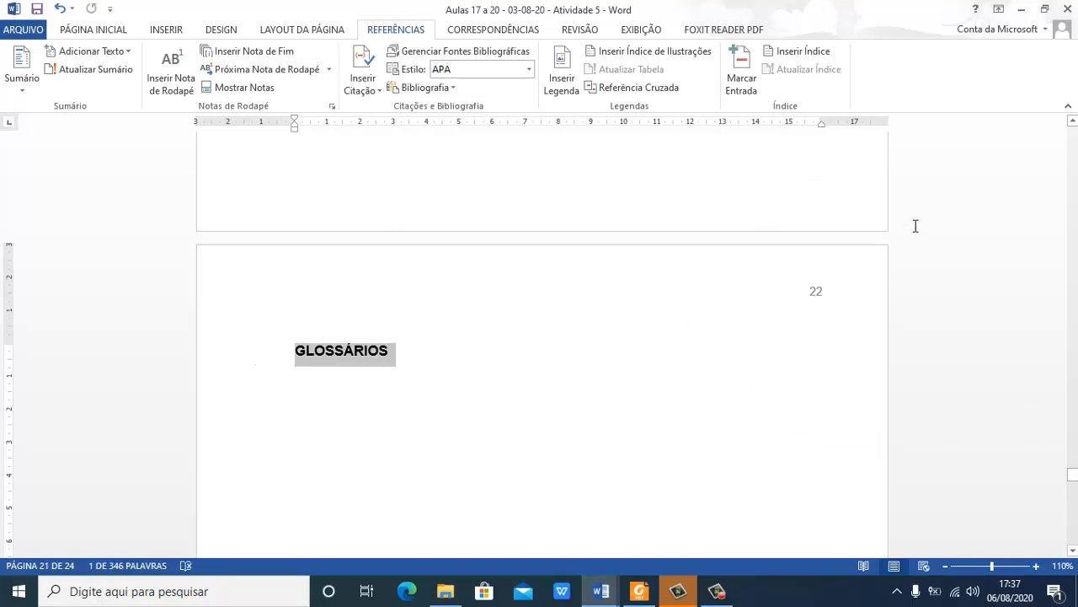
{"action": "left_click", "coordinate": [86, 31]}
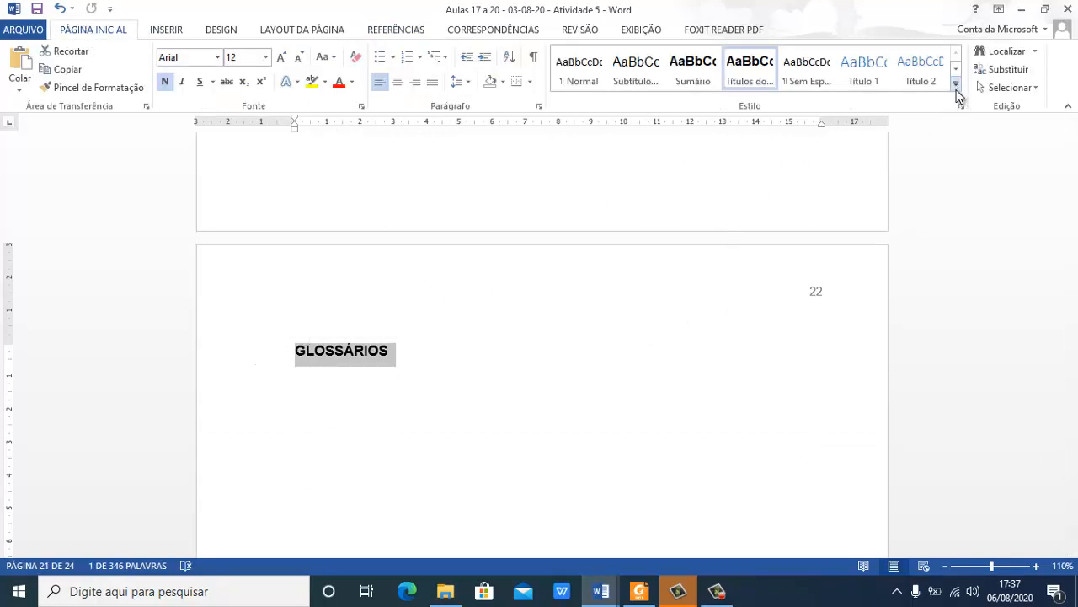
{"action": "left_click", "coordinate": [956, 87]}
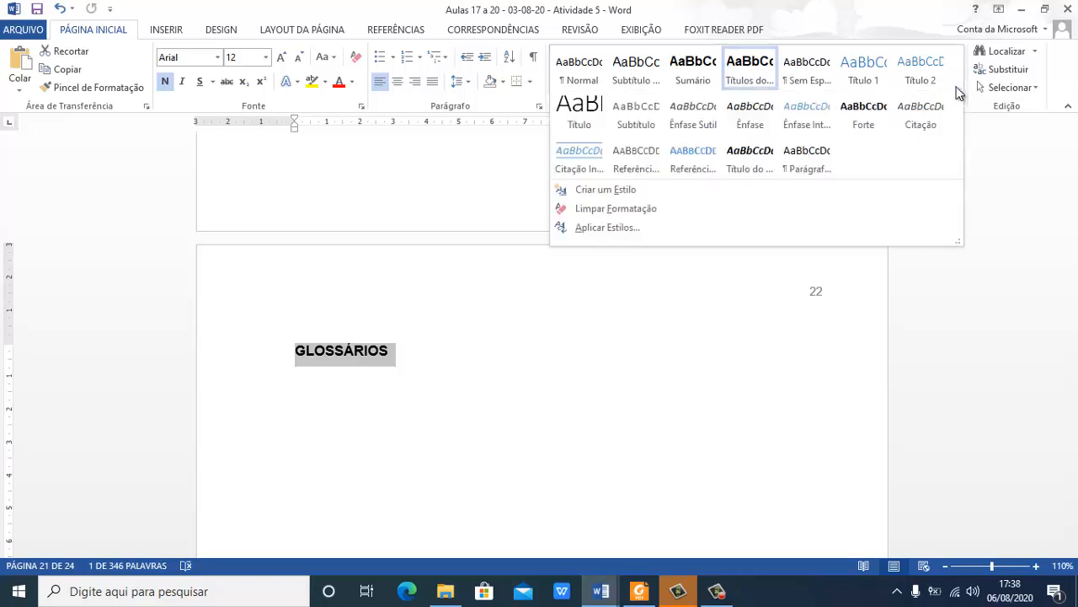
{"action": "left_click", "coordinate": [611, 208]}
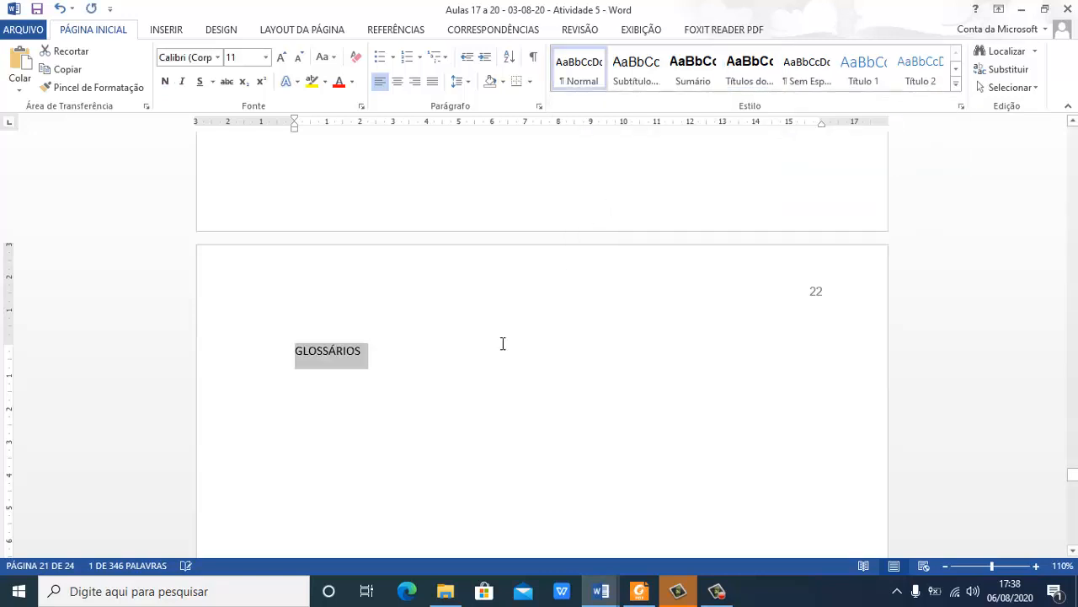
Format the GLOSSÁRIOS heading directly as Arial, 12 pt, bold
{"action": "scroll", "coordinate": [501, 343], "scroll_direction": "down", "scroll_amount": 3}
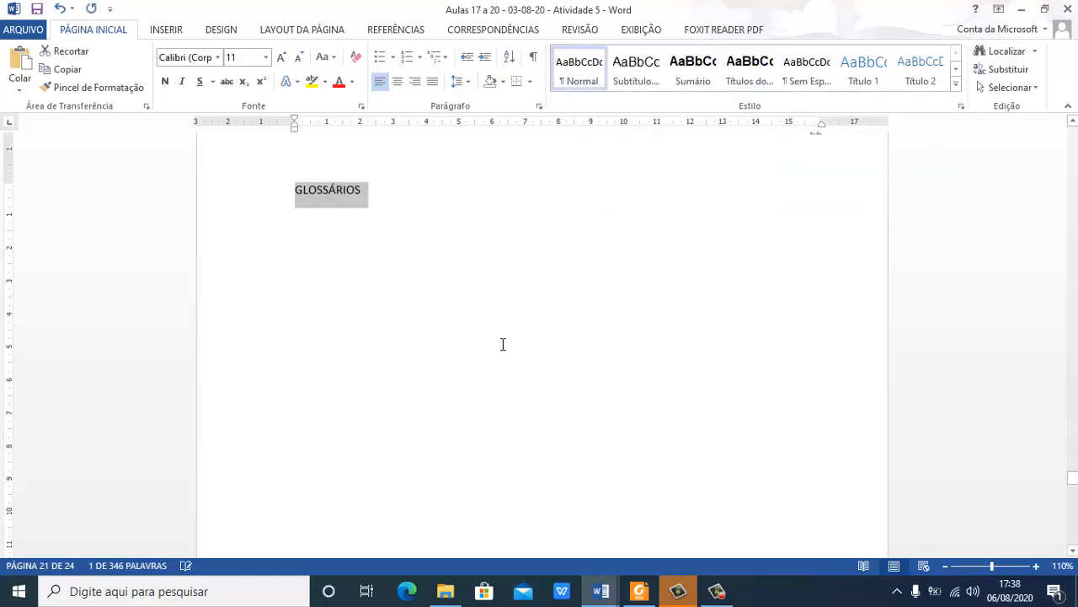
{"action": "left_click", "coordinate": [221, 62]}
{"action": "left_click", "coordinate": [219, 59]}
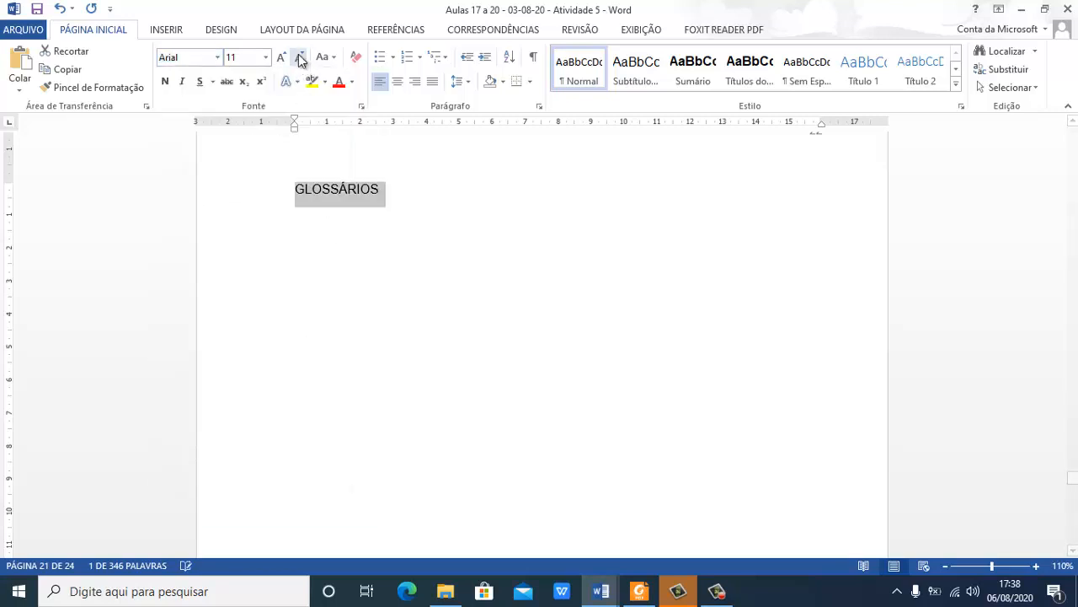
{"action": "left_click", "coordinate": [166, 87]}
{"action": "left_click", "coordinate": [246, 58]}
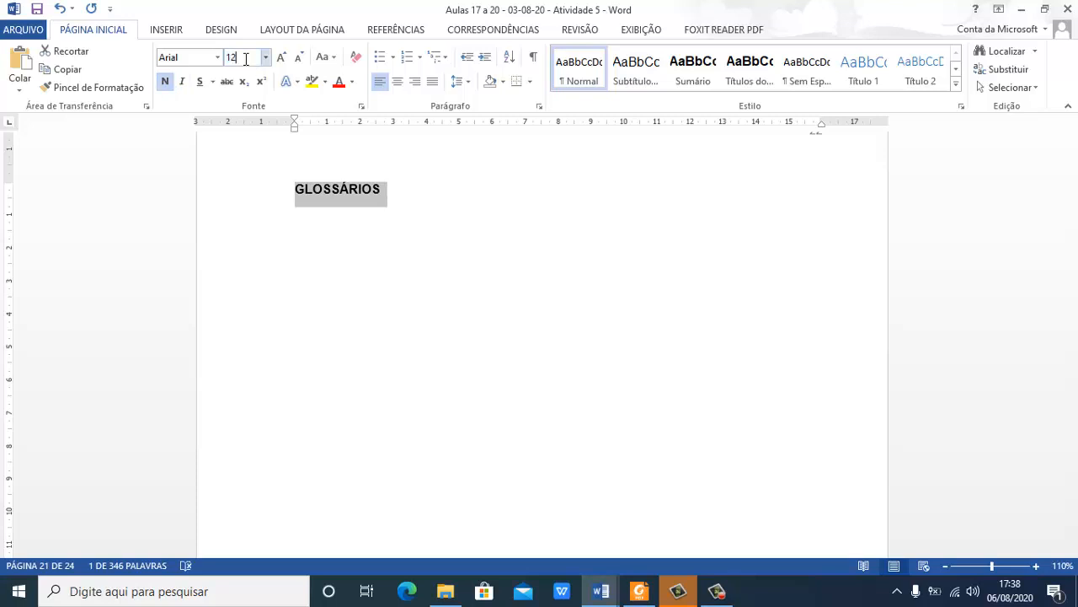
{"action": "key", "text": "Return"}
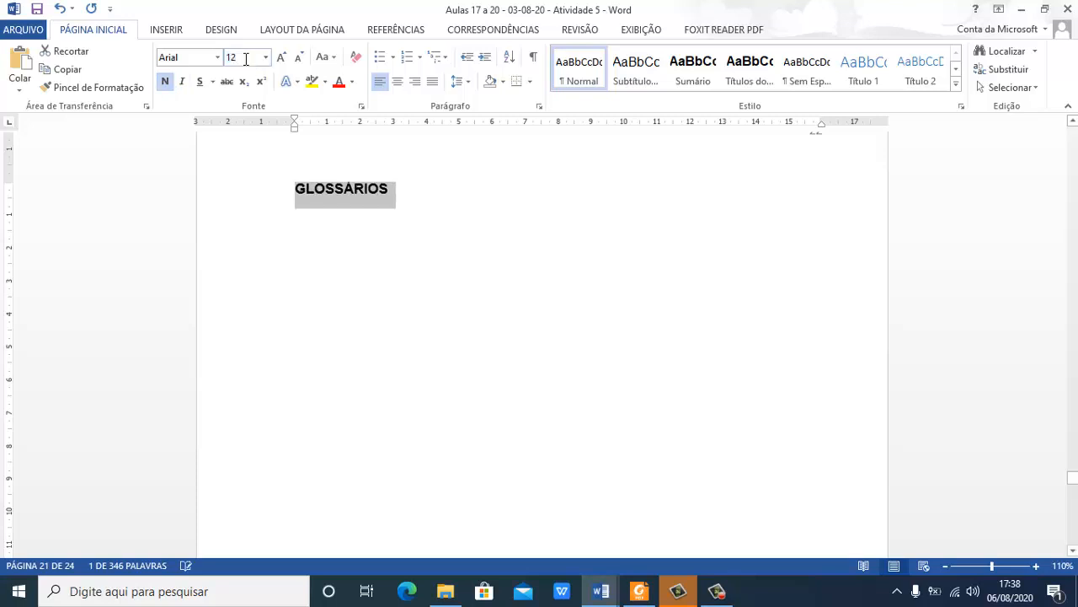
{"action": "left_click", "coordinate": [396, 192]}
Clear all formatting from the APÊNDICE (S) heading on page 23
{"action": "scroll", "coordinate": [515, 358], "scroll_direction": "down", "scroll_amount": 6}
{"action": "scroll", "coordinate": [514, 362], "scroll_direction": "down", "scroll_amount": 4}
{"action": "left_click", "coordinate": [230, 341]}
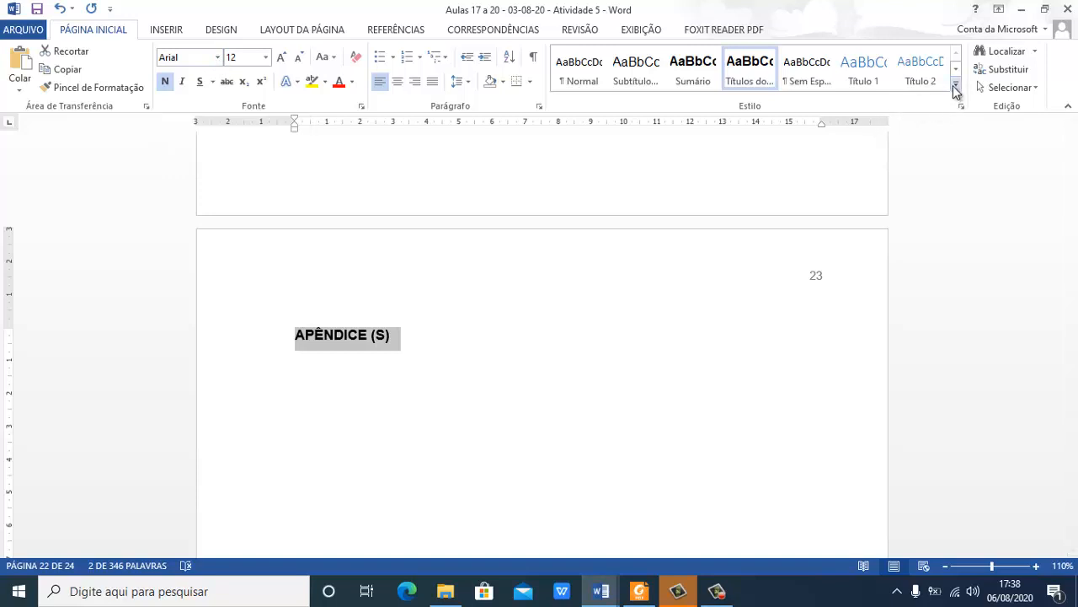
{"action": "left_click", "coordinate": [957, 87]}
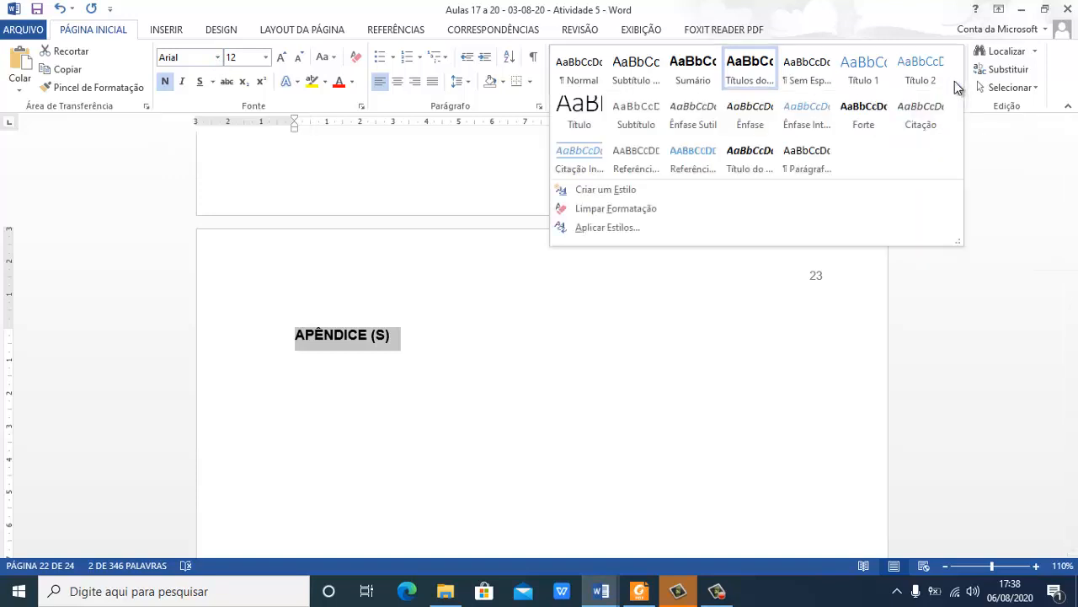
{"action": "left_click", "coordinate": [679, 208]}
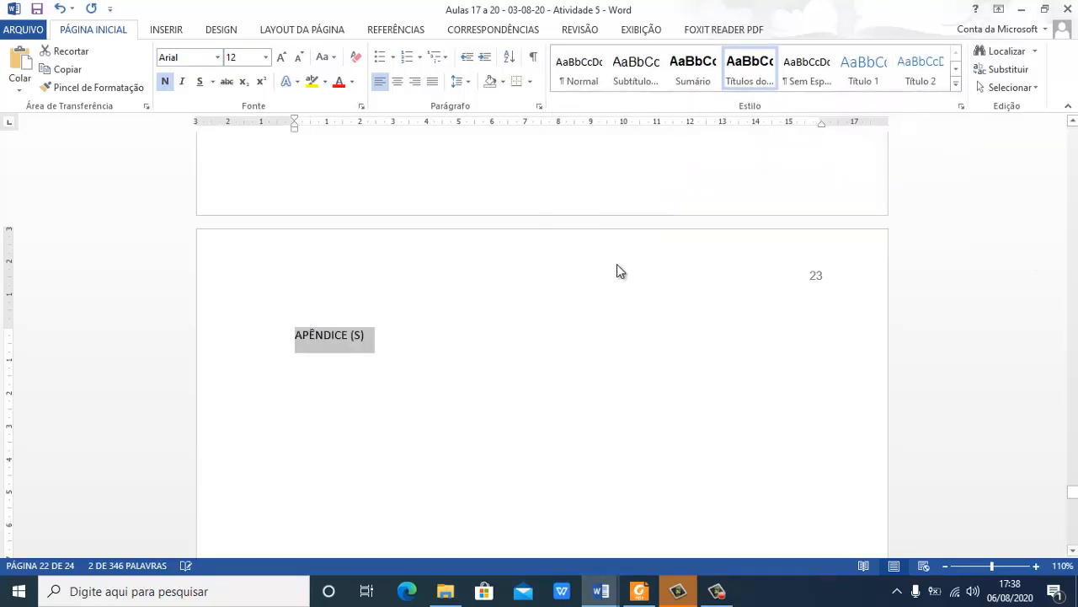
Format the APÊNDICE (S) heading directly as Arial, 12 pt, bold
{"action": "left_click", "coordinate": [219, 60]}
{"action": "left_click", "coordinate": [202, 151]}
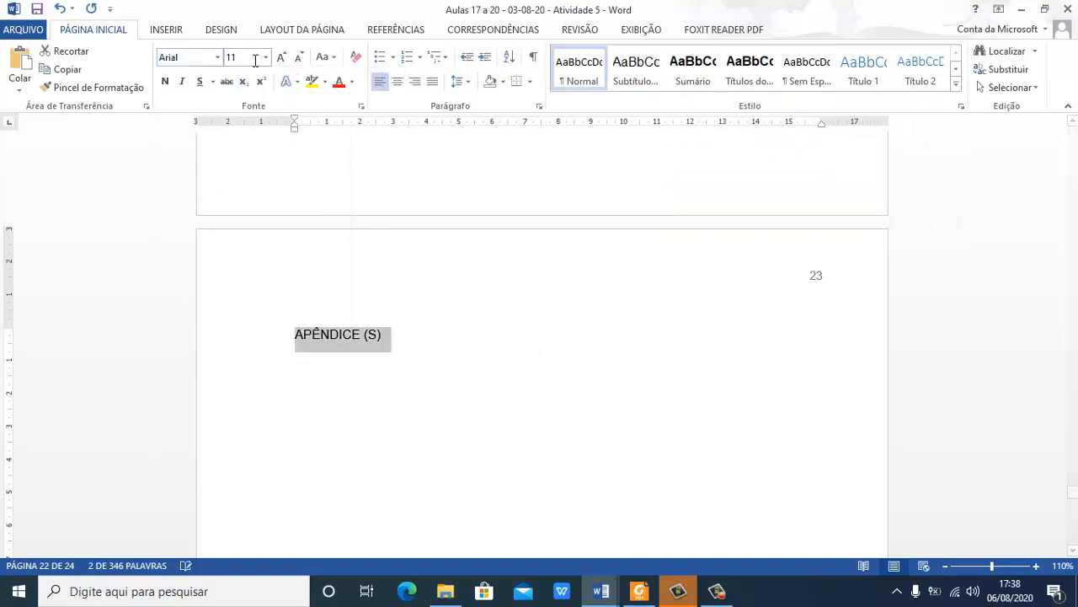
{"action": "left_click", "coordinate": [265, 57]}
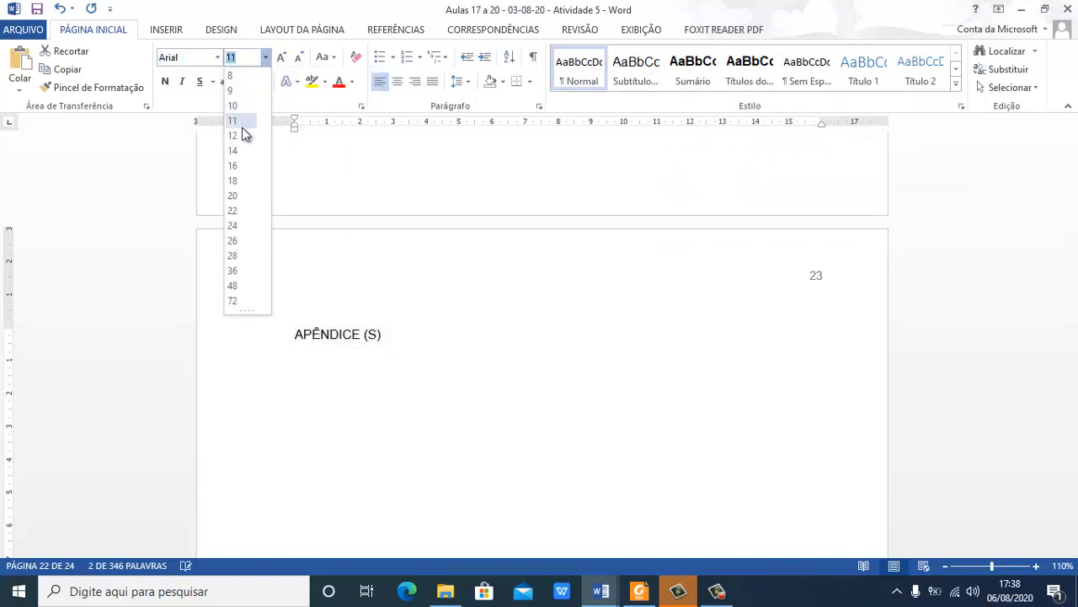
{"action": "left_click", "coordinate": [240, 135]}
{"action": "left_click", "coordinate": [166, 82]}
Clear all formatting from the ANEXO (S) (opcional) heading on page 24 and delete the word "(opcional)" from it
{"action": "scroll", "coordinate": [566, 358], "scroll_direction": "down", "scroll_amount": 5}
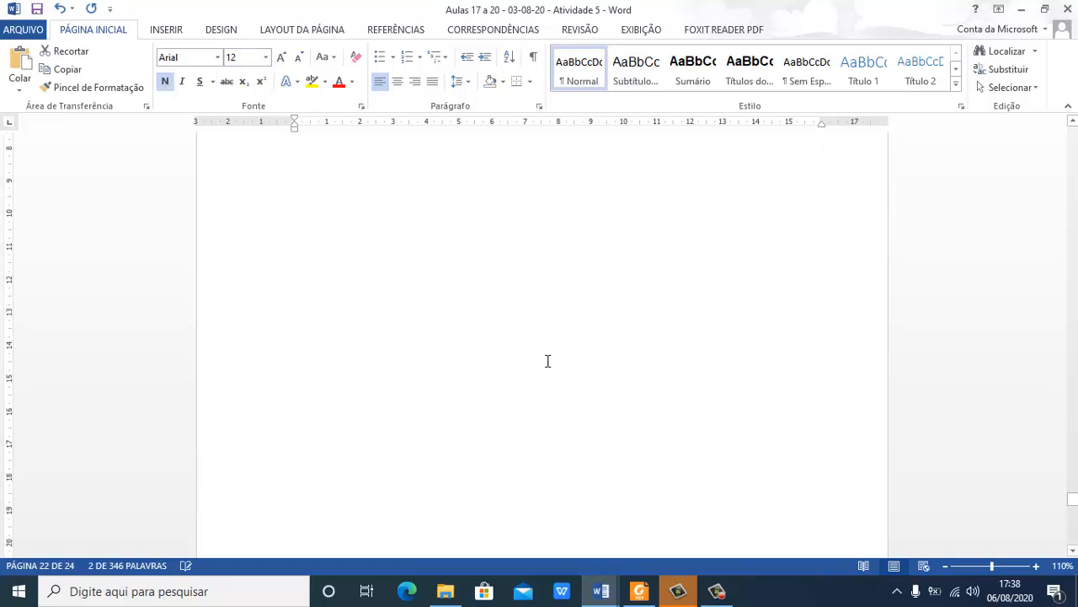
{"action": "scroll", "coordinate": [532, 360], "scroll_direction": "down", "scroll_amount": 10}
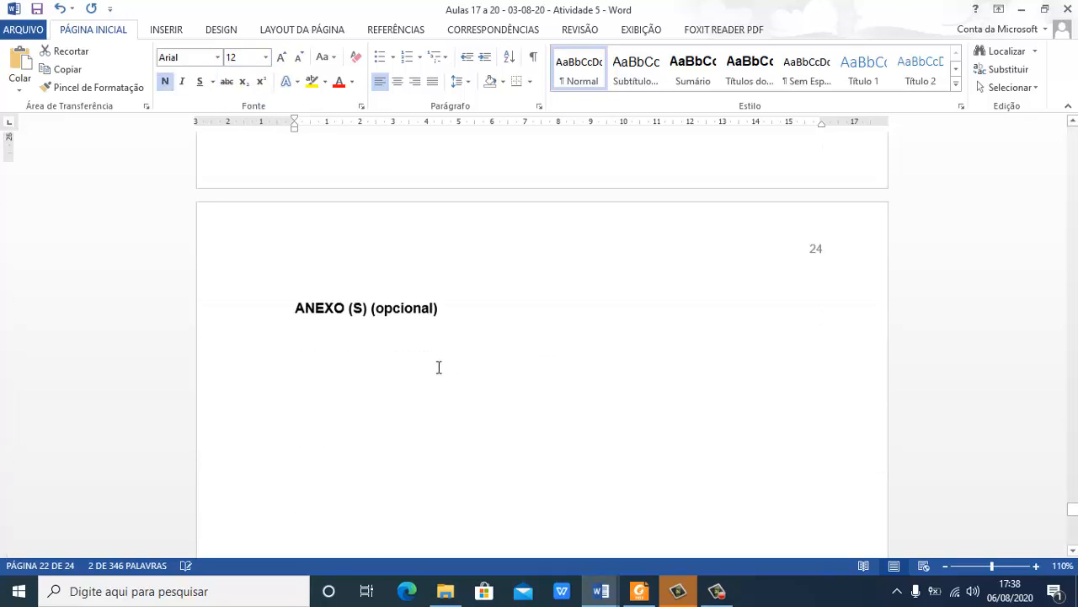
{"action": "left_click", "coordinate": [259, 279]}
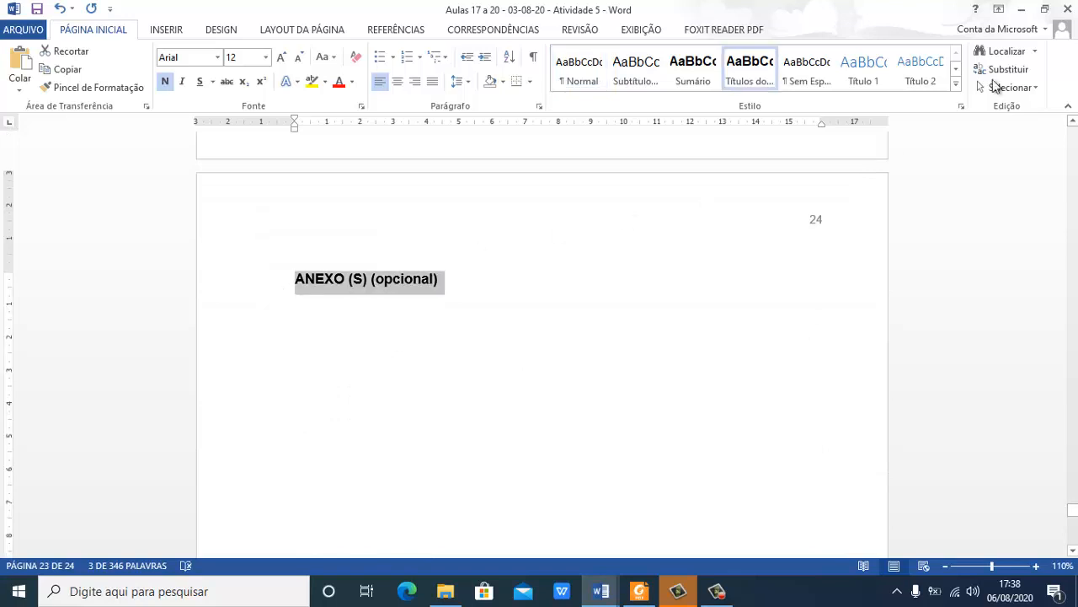
{"action": "left_click", "coordinate": [955, 83]}
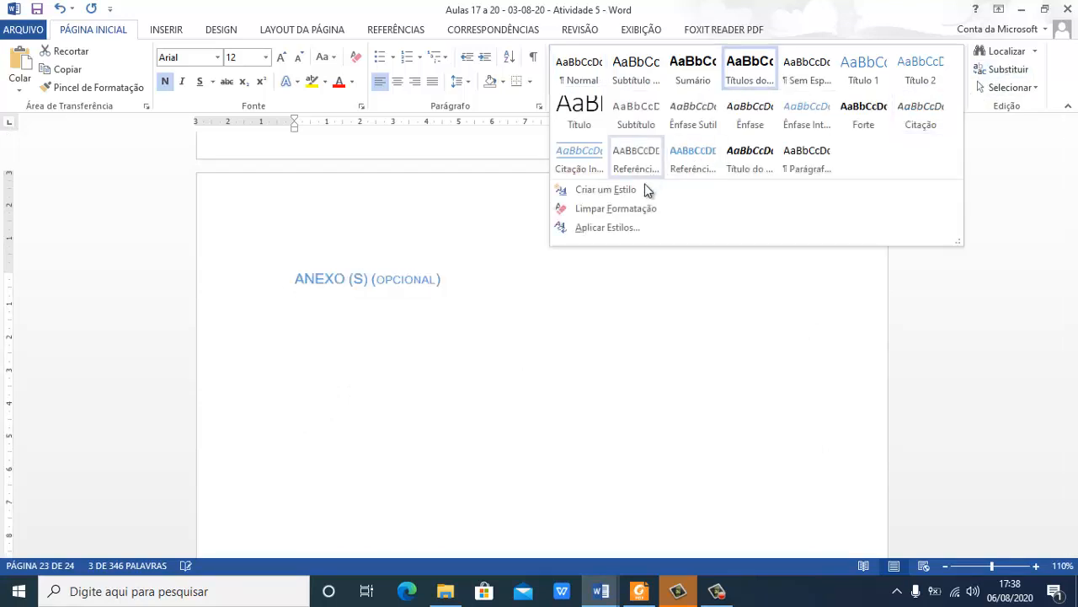
{"action": "left_click", "coordinate": [618, 208]}
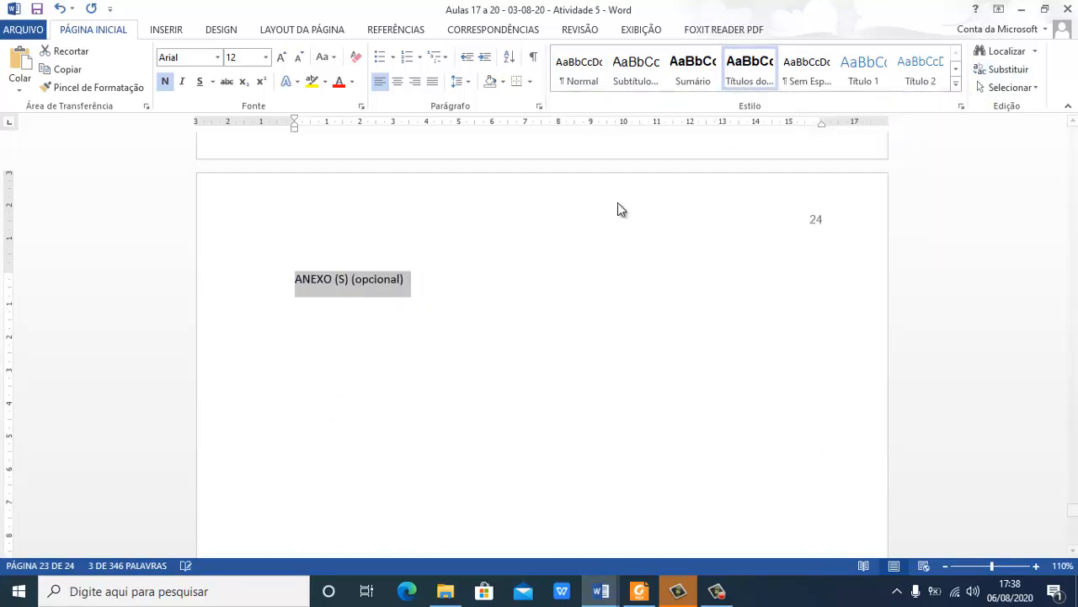
{"action": "left_click", "coordinate": [427, 275]}
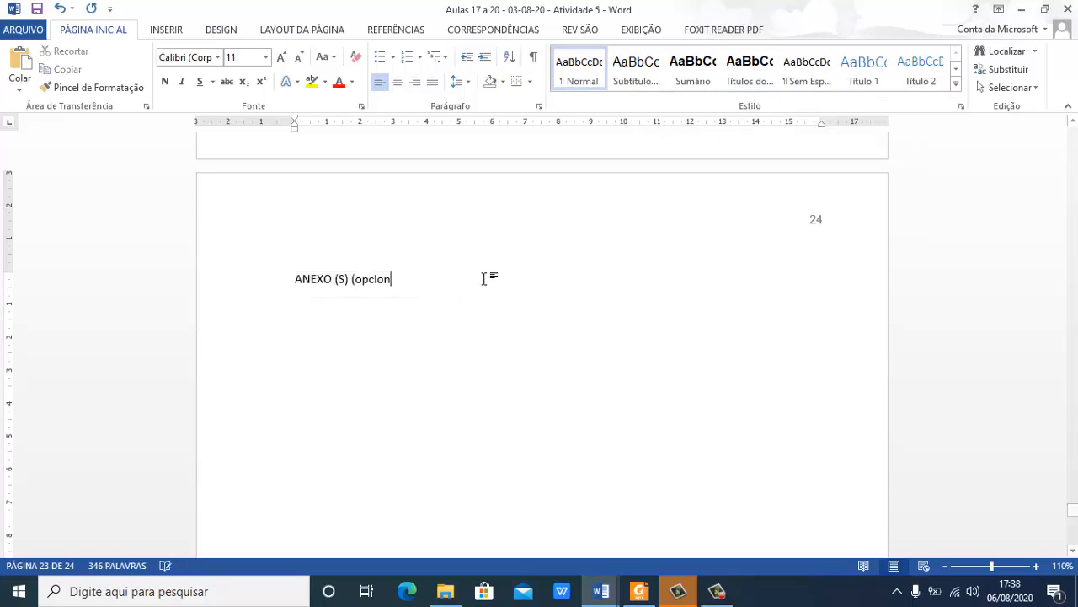
{"action": "key", "text": "BackSpace"}
Format the ANEXO (S) heading on page 24 directly as Arial, 12 pt, bold
{"action": "left_click", "coordinate": [243, 282]}
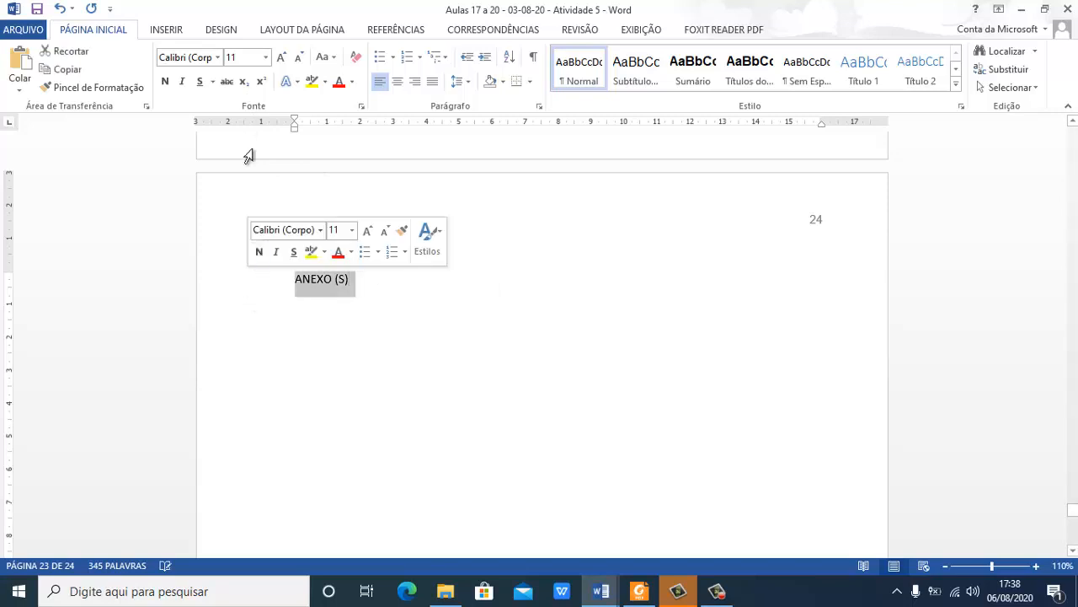
{"action": "left_click", "coordinate": [217, 57]}
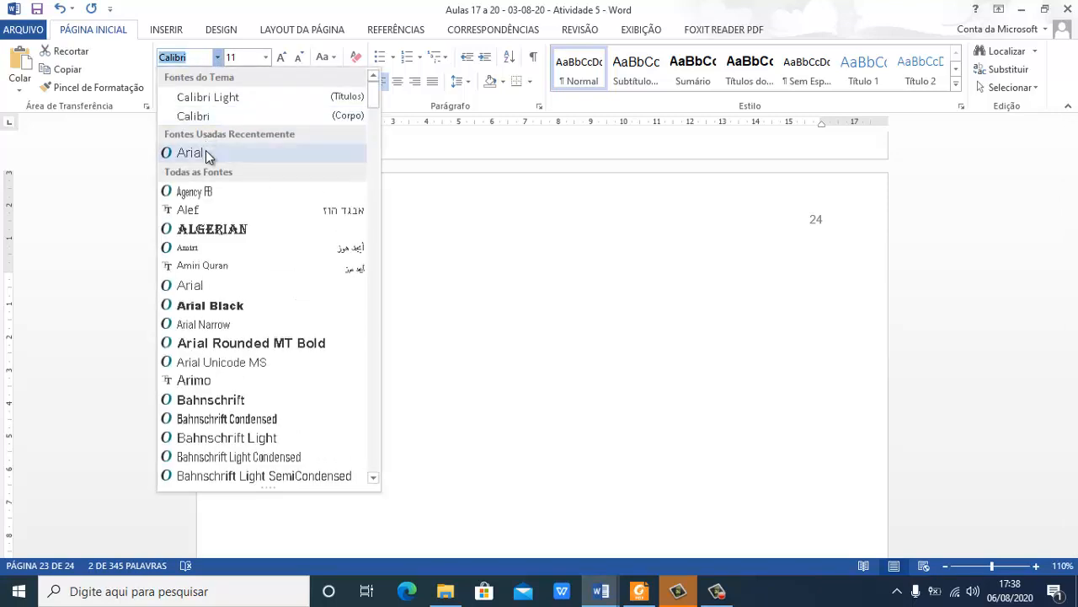
{"action": "left_click", "coordinate": [205, 153]}
{"action": "left_click", "coordinate": [265, 57]}
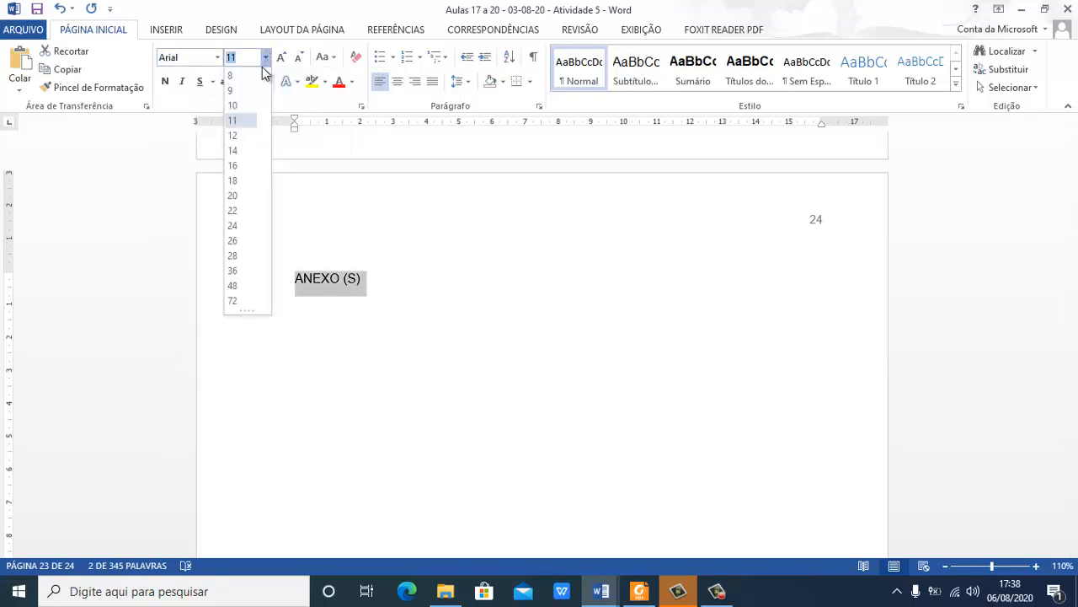
{"action": "left_click", "coordinate": [245, 139]}
{"action": "left_click", "coordinate": [166, 82]}
{"action": "left_click", "coordinate": [595, 405]}
Clear all formatting from the INDICE (S) heading on page 25
{"action": "scroll", "coordinate": [595, 405], "scroll_direction": "down", "scroll_amount": 6}
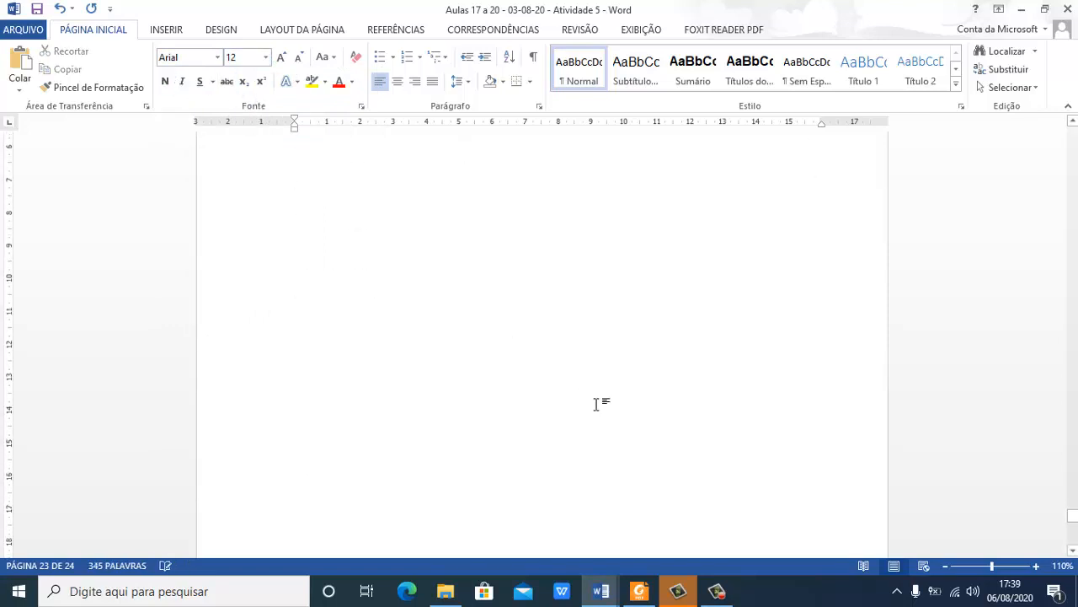
{"action": "scroll", "coordinate": [594, 403], "scroll_direction": "down", "scroll_amount": 7}
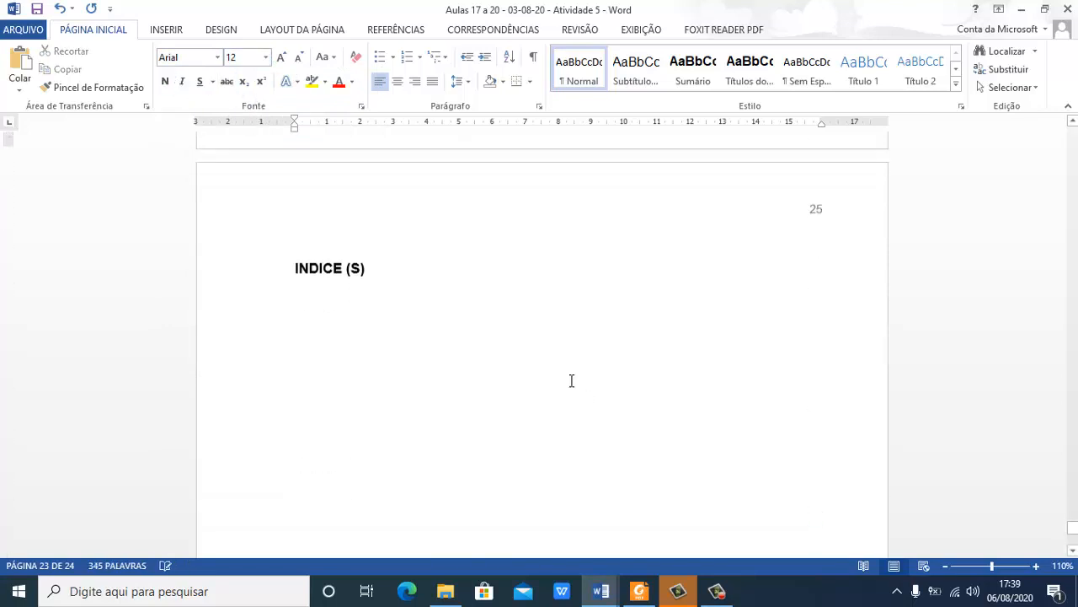
{"action": "left_click", "coordinate": [234, 260]}
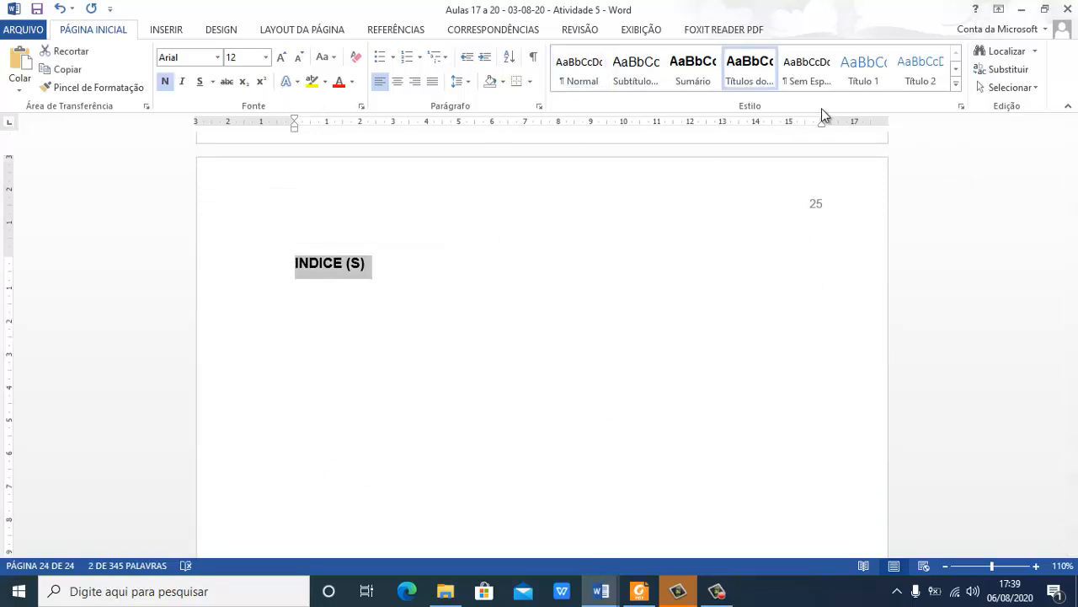
{"action": "left_click", "coordinate": [957, 84]}
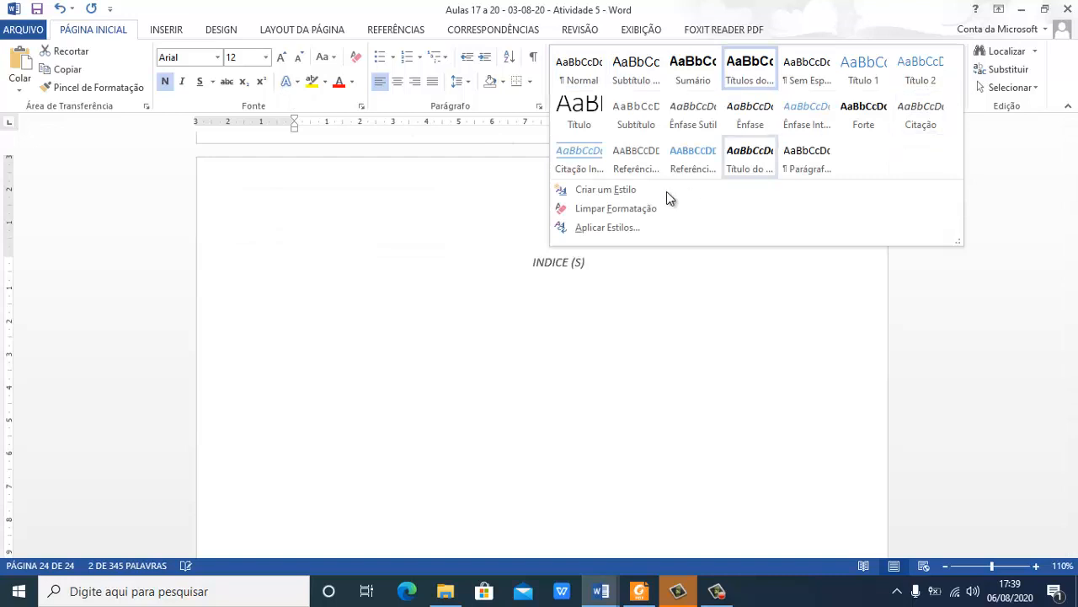
{"action": "left_click", "coordinate": [604, 208]}
Format the INDICE (S) heading directly as Arial, 12 pt, bold
{"action": "left_click", "coordinate": [218, 57]}
{"action": "left_click", "coordinate": [214, 153]}
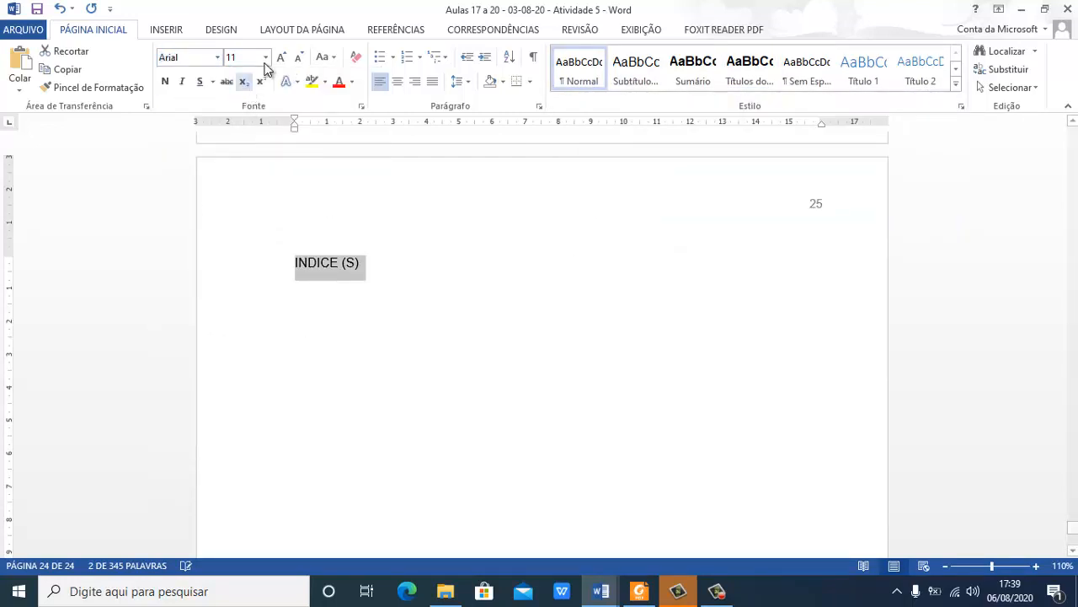
{"action": "left_click", "coordinate": [267, 57]}
{"action": "left_click", "coordinate": [242, 137]}
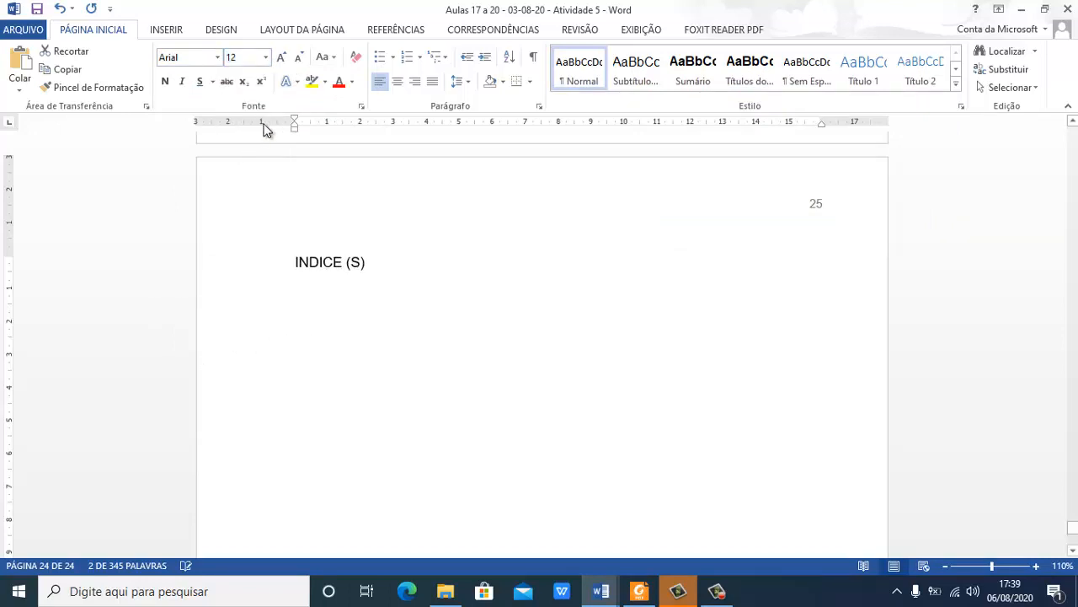
{"action": "left_click", "coordinate": [167, 82]}
{"action": "left_click", "coordinate": [491, 342]}
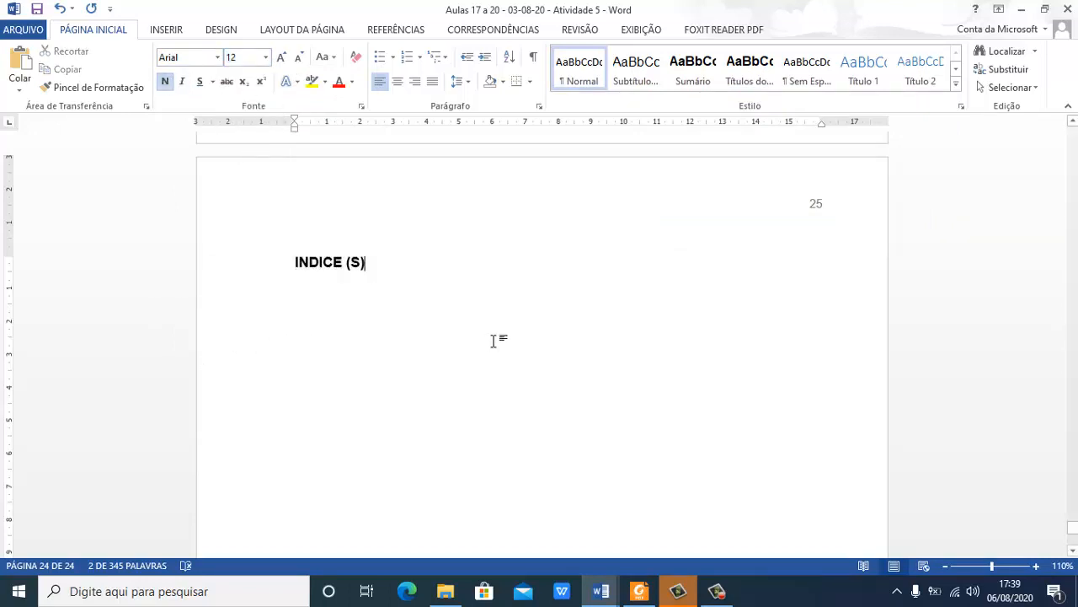
Go to the end of the document and save it under its current name
{"action": "scroll", "coordinate": [497, 339], "scroll_direction": "down", "scroll_amount": 10}
{"action": "scroll", "coordinate": [528, 340], "scroll_direction": "down", "scroll_amount": 1}
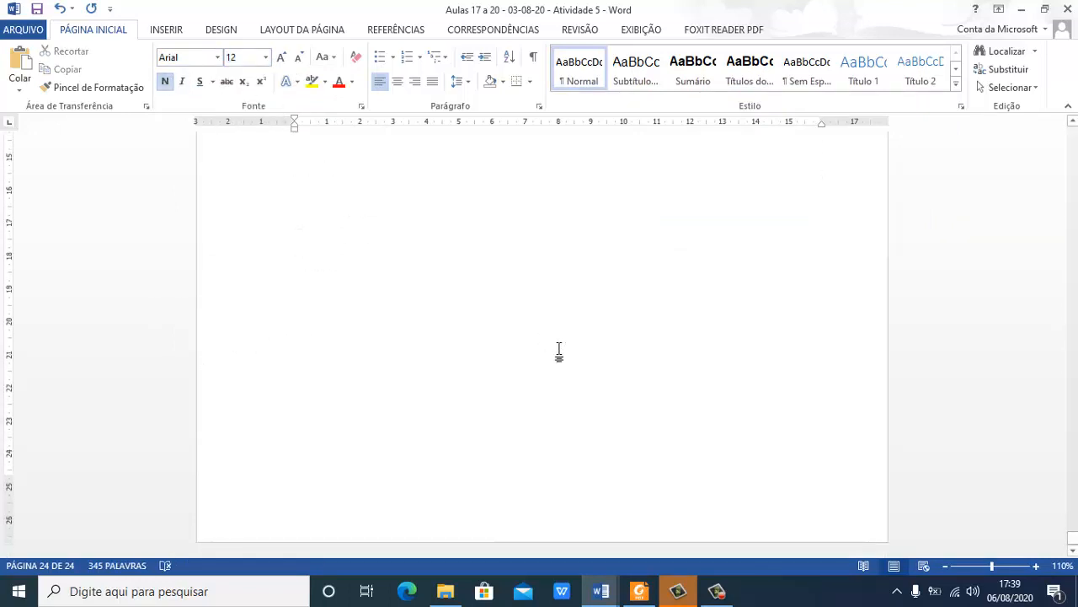
{"action": "key", "text": "ctrl+s"}
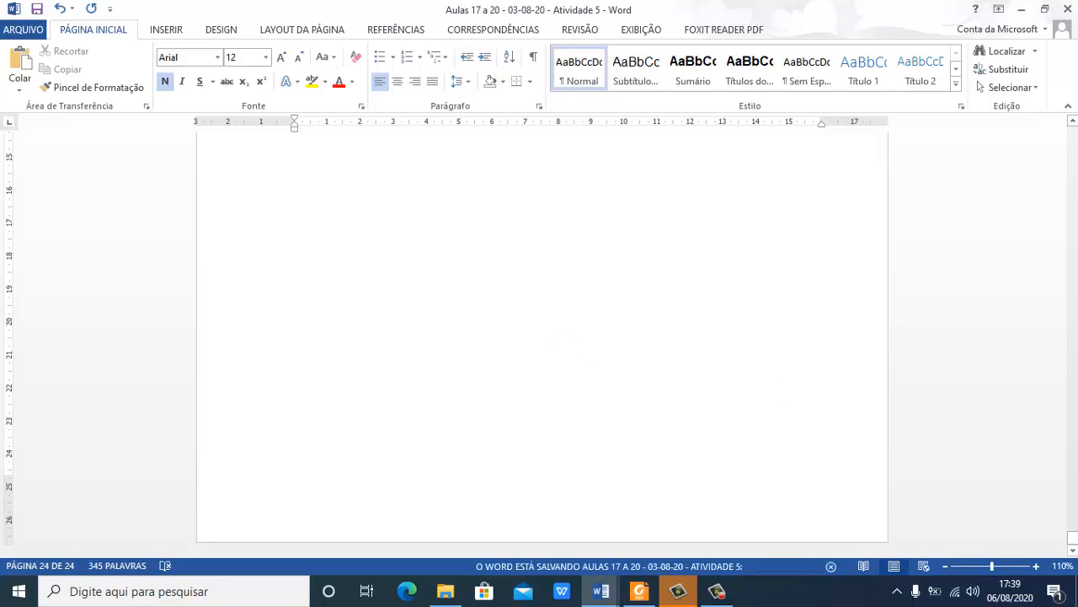
Update the Sumário using the option that refreshes only the page numbers
{"action": "left_click_drag", "start_coordinate": [1075, 540], "coordinate": [1074, 384]}
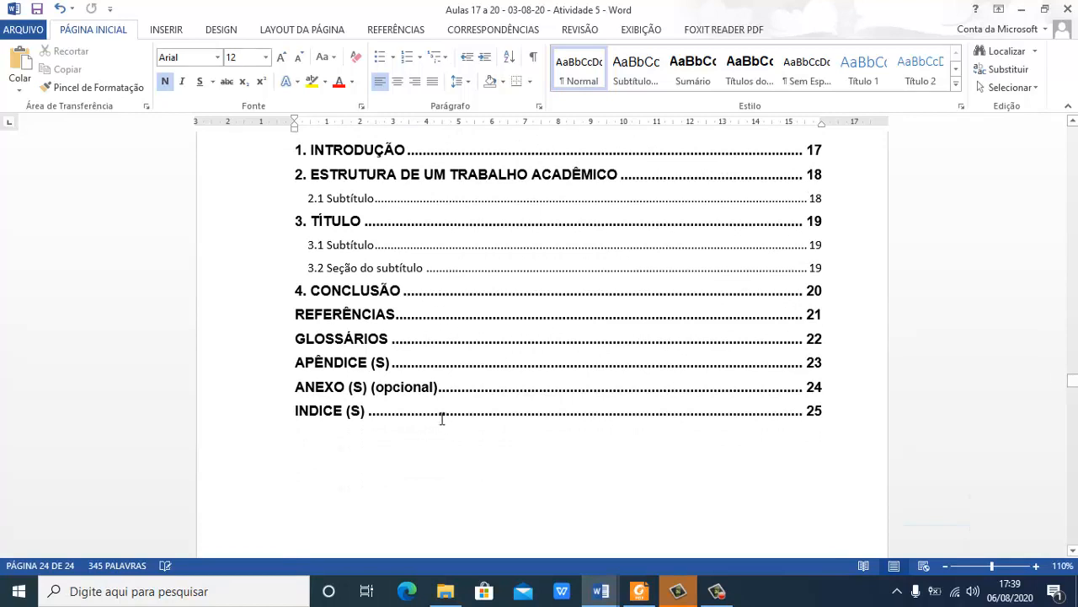
{"action": "left_click", "coordinate": [494, 340]}
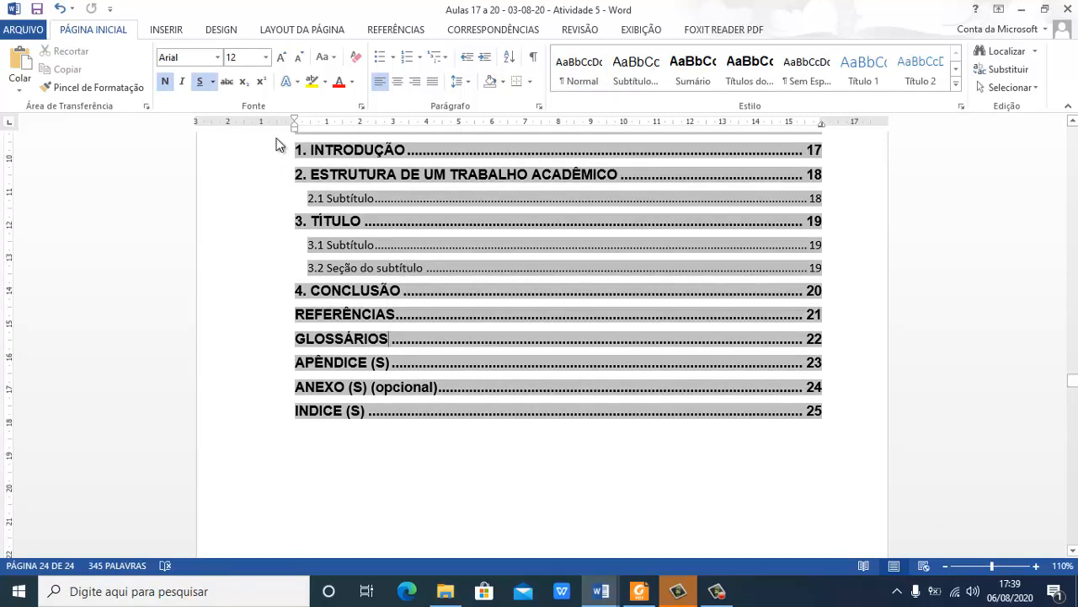
{"action": "left_click", "coordinate": [396, 29]}
{"action": "left_click", "coordinate": [107, 72]}
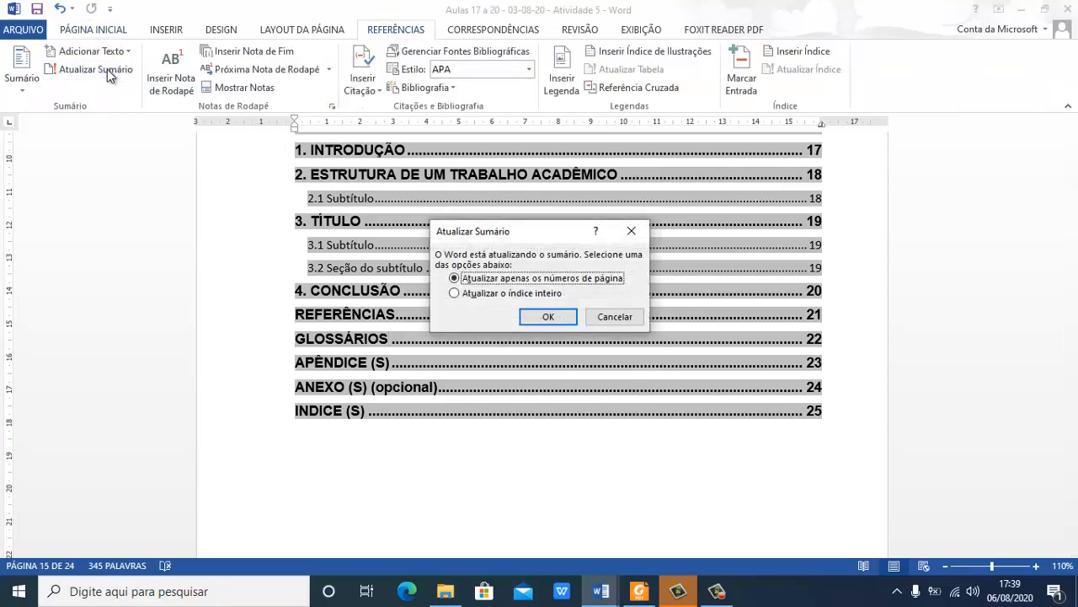
{"action": "left_click", "coordinate": [552, 316]}
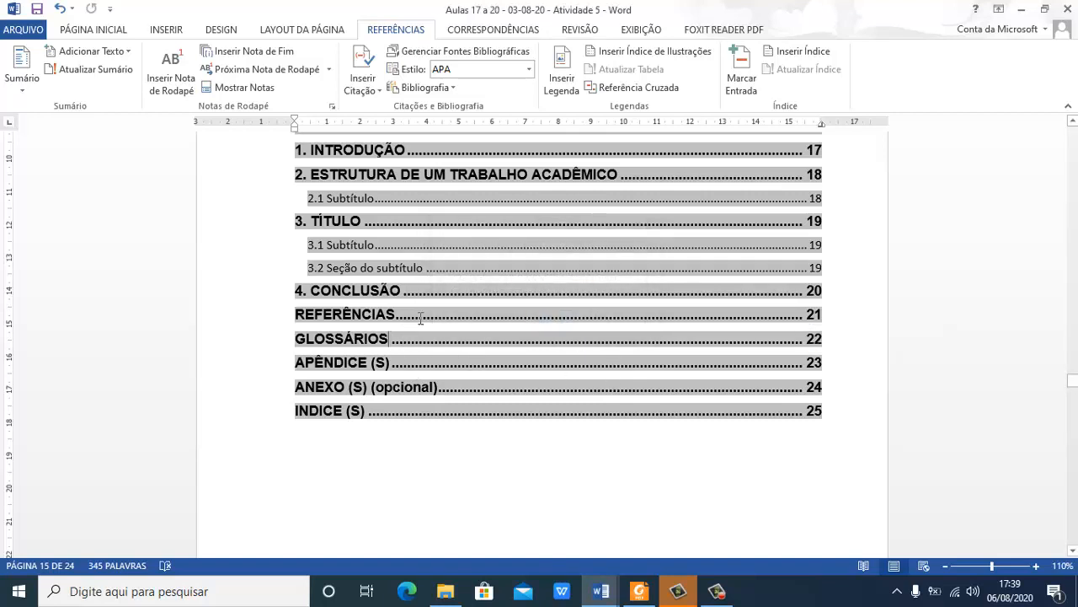
Delete the Sumário entries from GLOSSÁRIOS through INDICE (S)
{"action": "left_click_drag", "start_coordinate": [435, 317], "coordinate": [595, 375]}
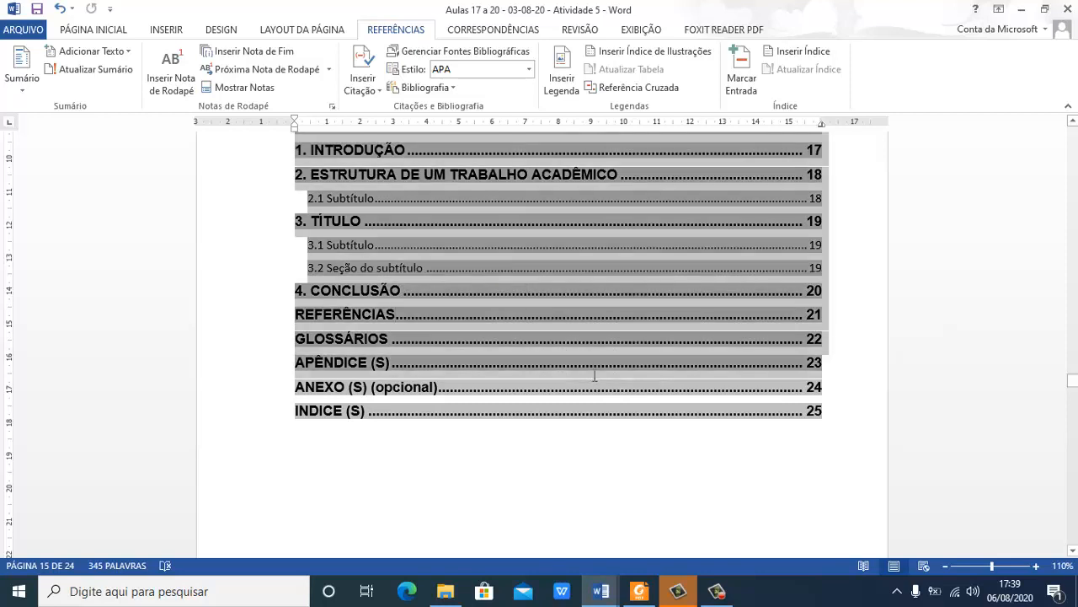
{"action": "left_click", "coordinate": [488, 341]}
{"action": "left_click_drag", "start_coordinate": [393, 411], "coordinate": [302, 341]}
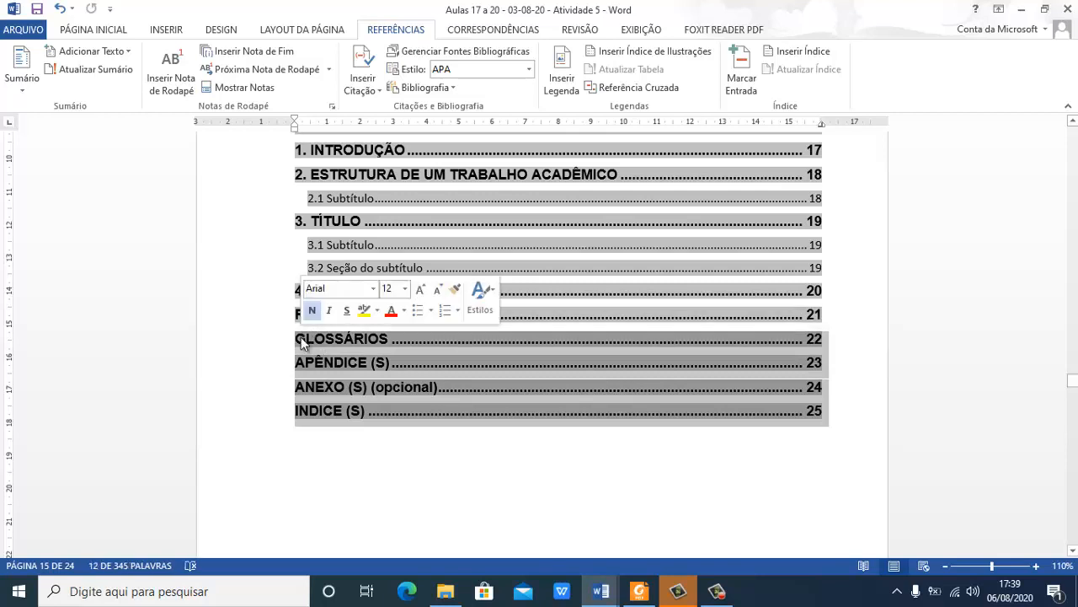
{"action": "key", "text": "Delete"}
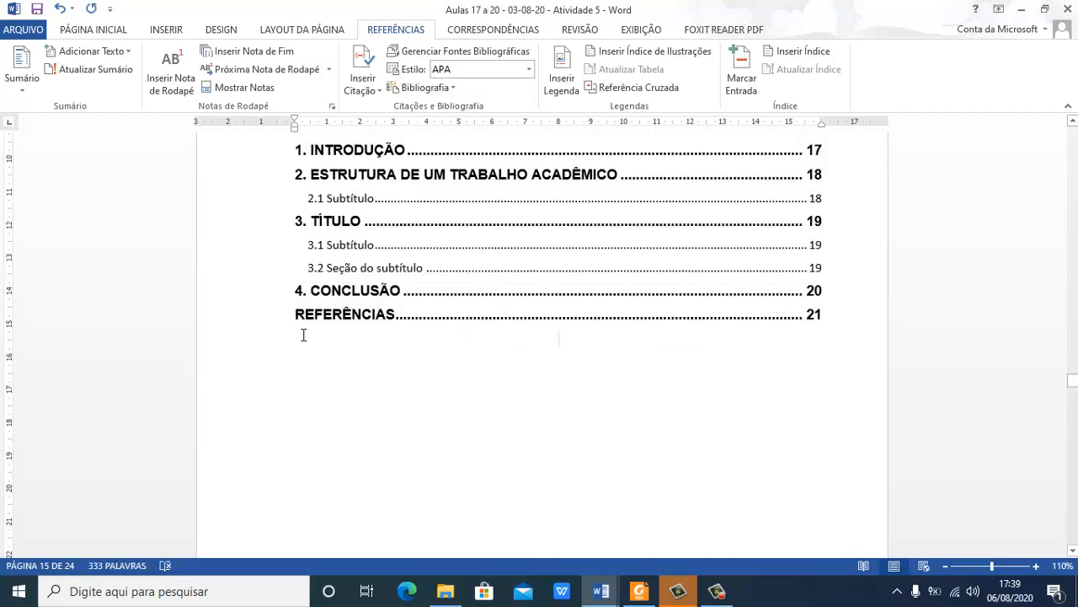
Delete the Sumário entries from NOME DA INSTITUIÇÃO through LISTA DE SÍMBOLOS
{"action": "scroll", "coordinate": [543, 378], "scroll_direction": "up", "scroll_amount": 4}
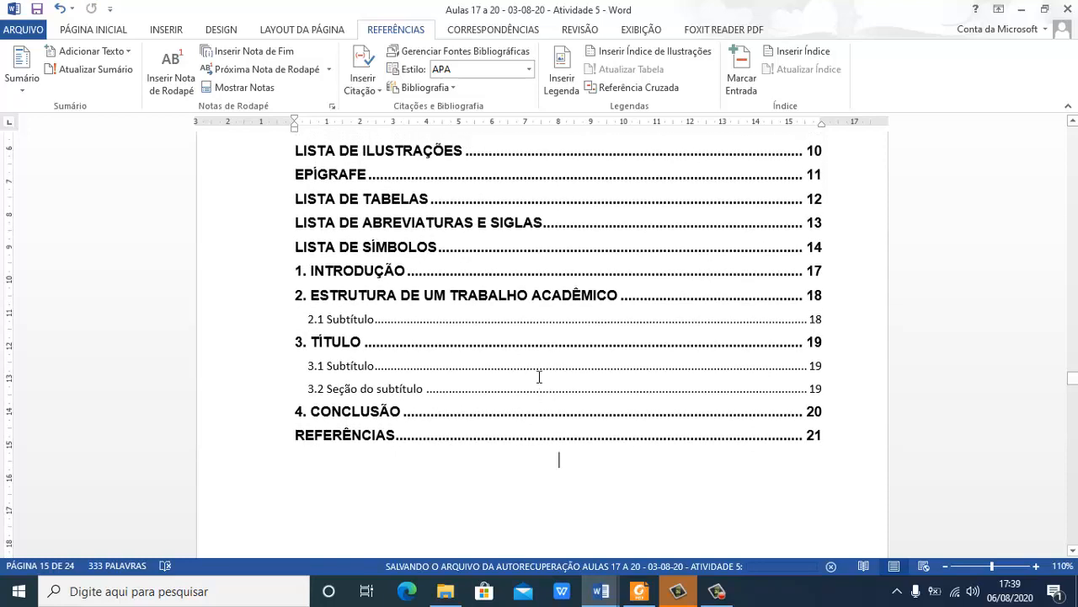
{"action": "scroll", "coordinate": [591, 411], "scroll_direction": "up", "scroll_amount": 1}
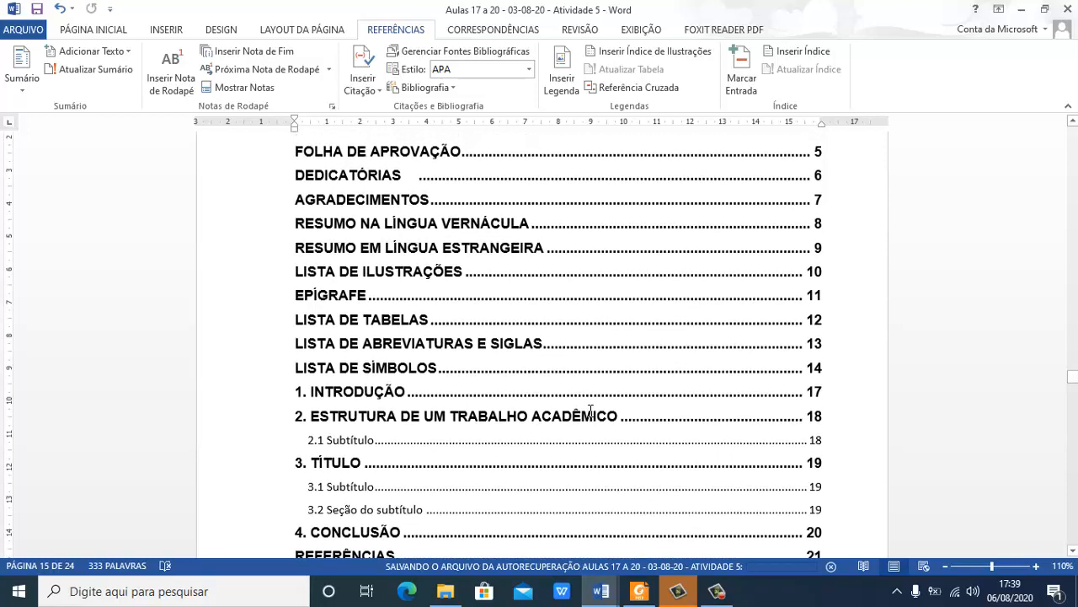
{"action": "scroll", "coordinate": [591, 411], "scroll_direction": "up", "scroll_amount": 3}
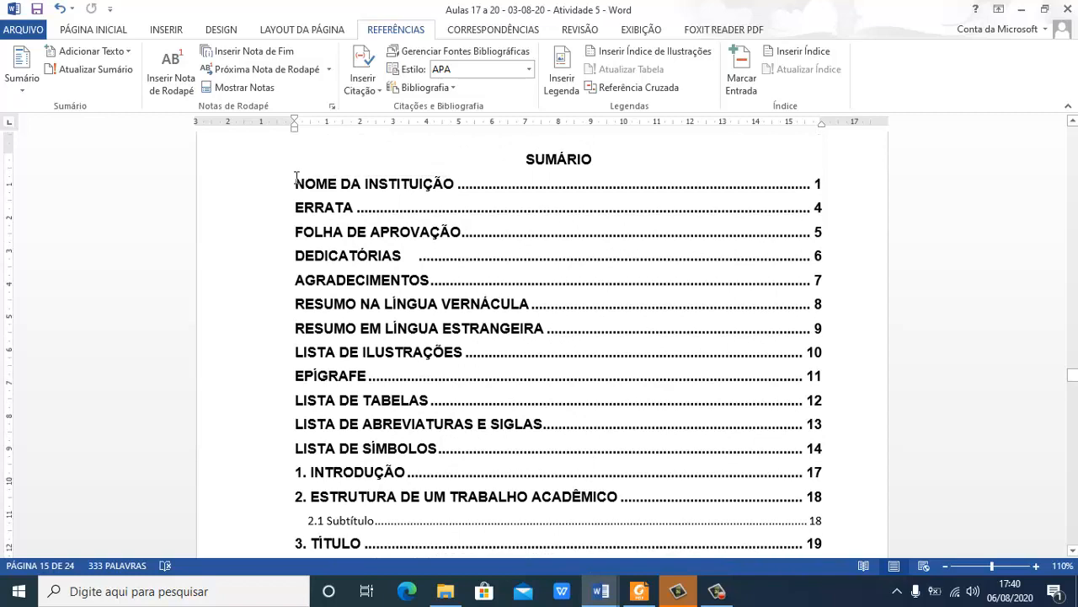
{"action": "left_click", "coordinate": [481, 206]}
{"action": "left_click_drag", "start_coordinate": [514, 225], "coordinate": [503, 444]}
{"action": "left_click_drag", "start_coordinate": [745, 457], "coordinate": [822, 450]}
{"action": "key", "text": "Delete"}
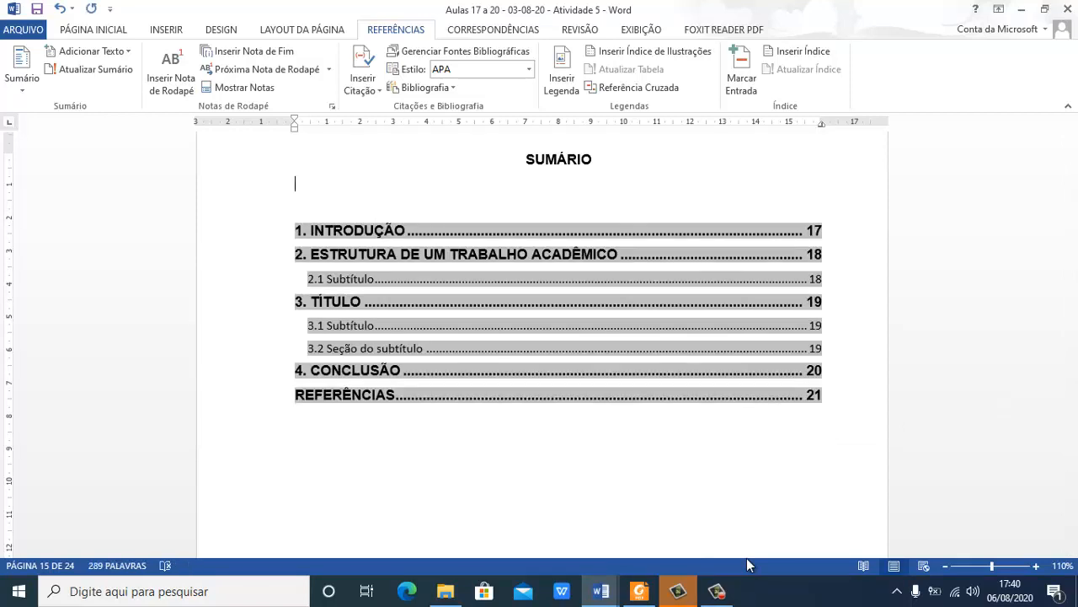
Remove the blank lines between the SUMÁRIO title and the 1. INTRODUÇÃO entry
{"action": "key", "text": "shift+Down"}
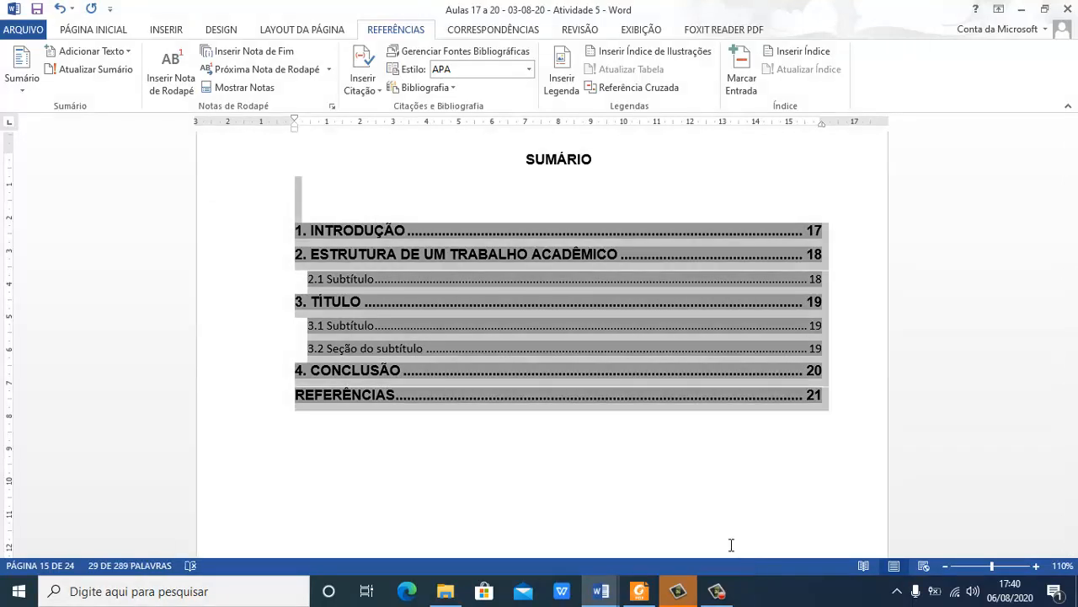
{"action": "left_click", "coordinate": [331, 201]}
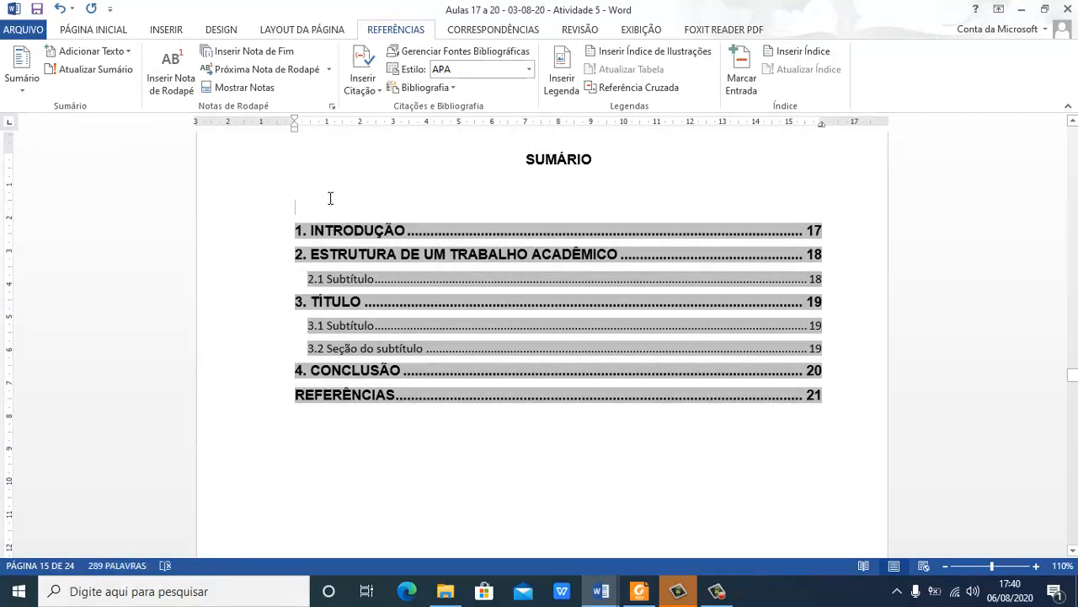
{"action": "key", "text": "Delete"}
{"action": "double_click", "coordinate": [337, 180]}
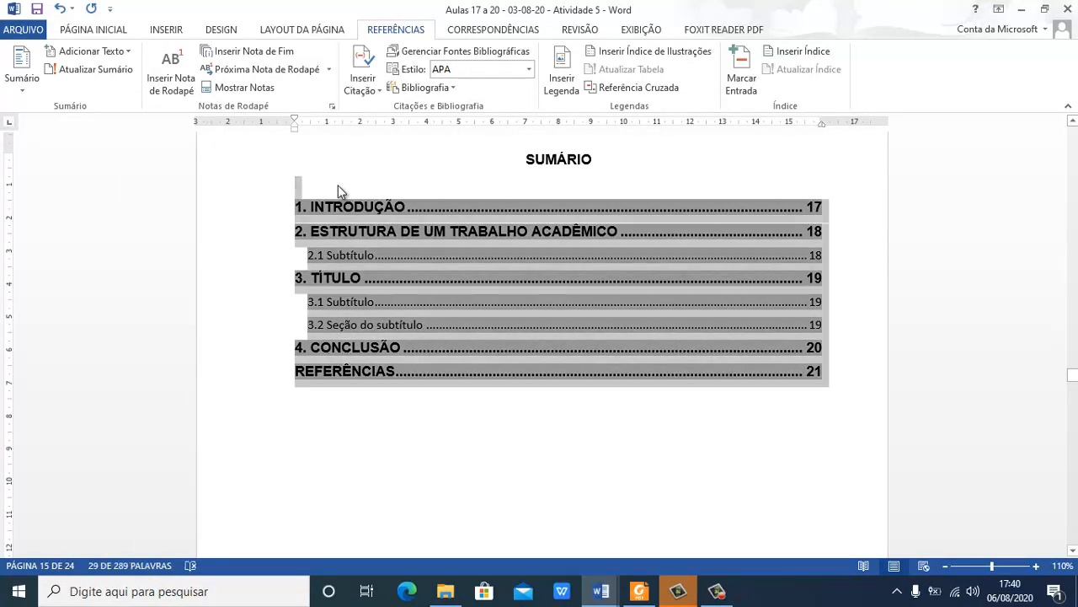
{"action": "left_click", "coordinate": [337, 180]}
{"action": "double_click", "coordinate": [337, 180]}
{"action": "left_click", "coordinate": [337, 179]}
{"action": "left_click", "coordinate": [626, 164]}
{"action": "key", "text": "Delete"}
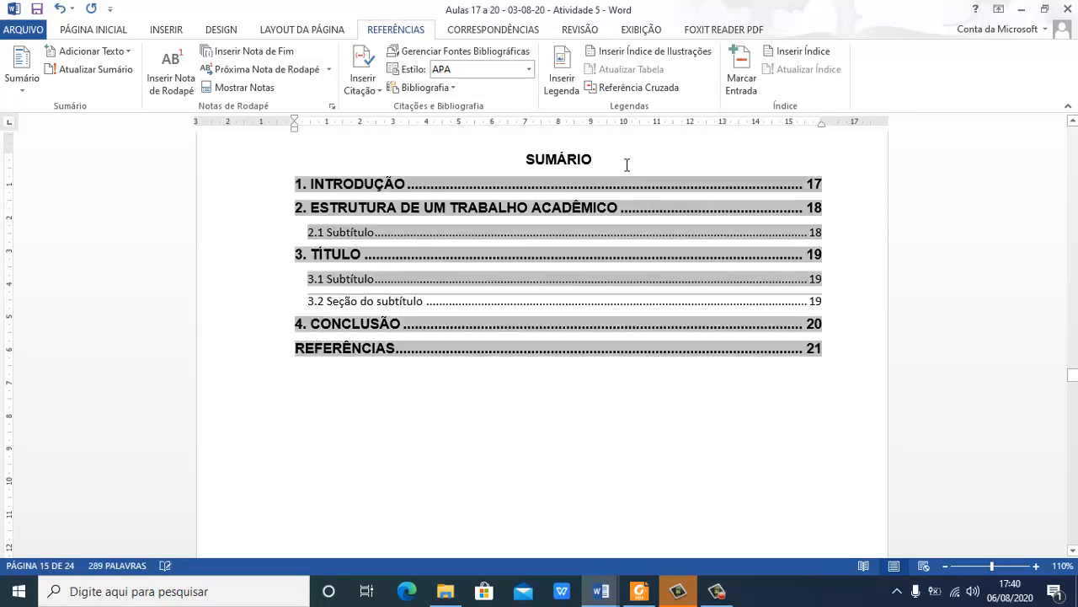
{"action": "left_click", "coordinate": [486, 432]}
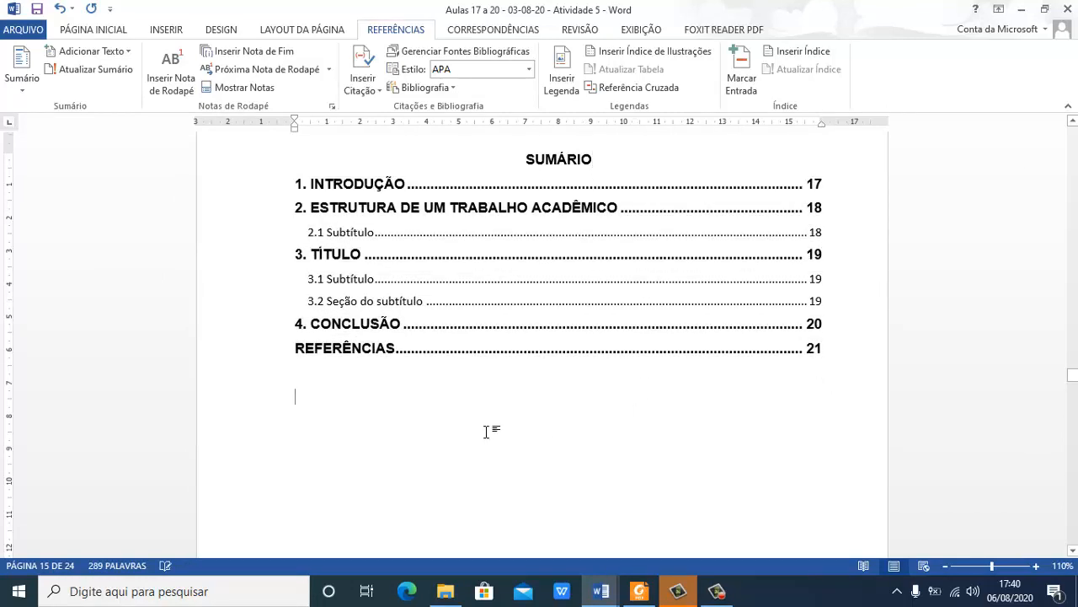
{"action": "scroll", "coordinate": [646, 489], "scroll_direction": "up", "scroll_amount": 3}
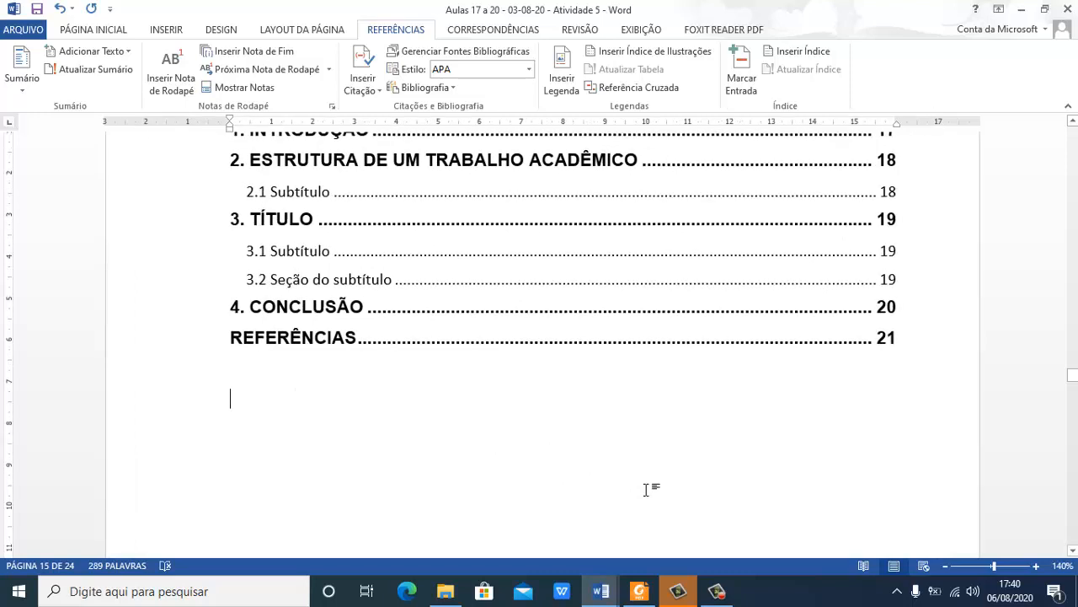